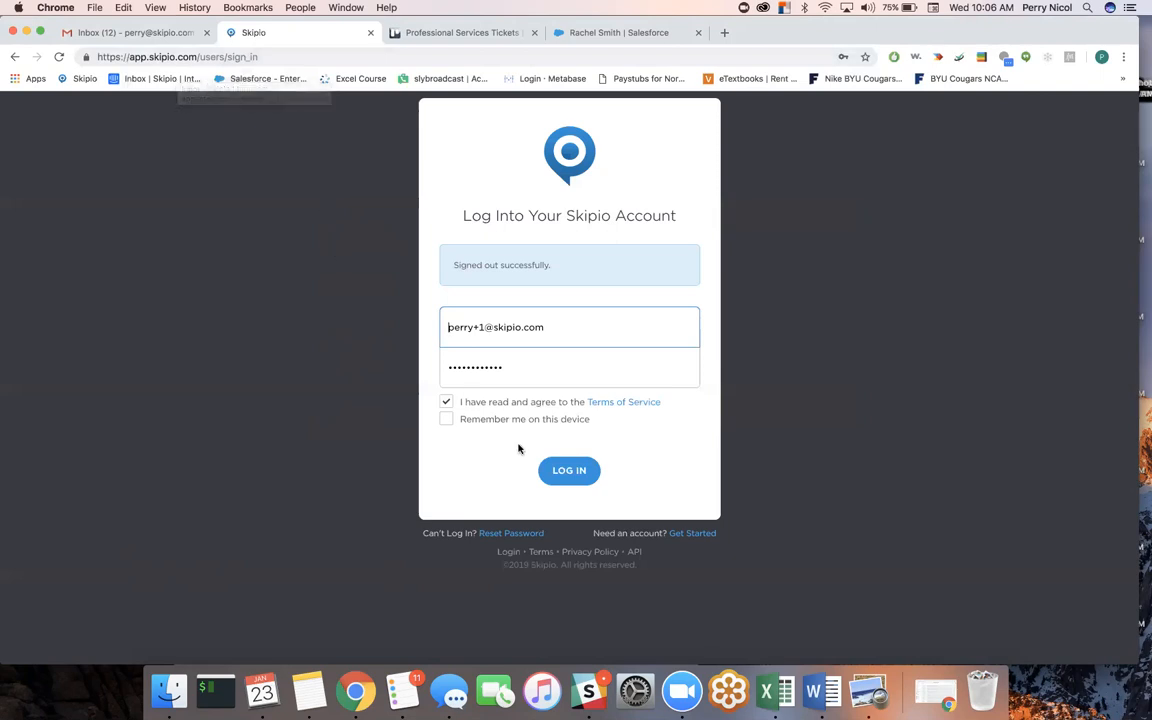
View the Terms of Service from the login form, return, and log in with the prefilled credentials and the terms agreed to
{"action": "left_click", "coordinate": [605, 403]}
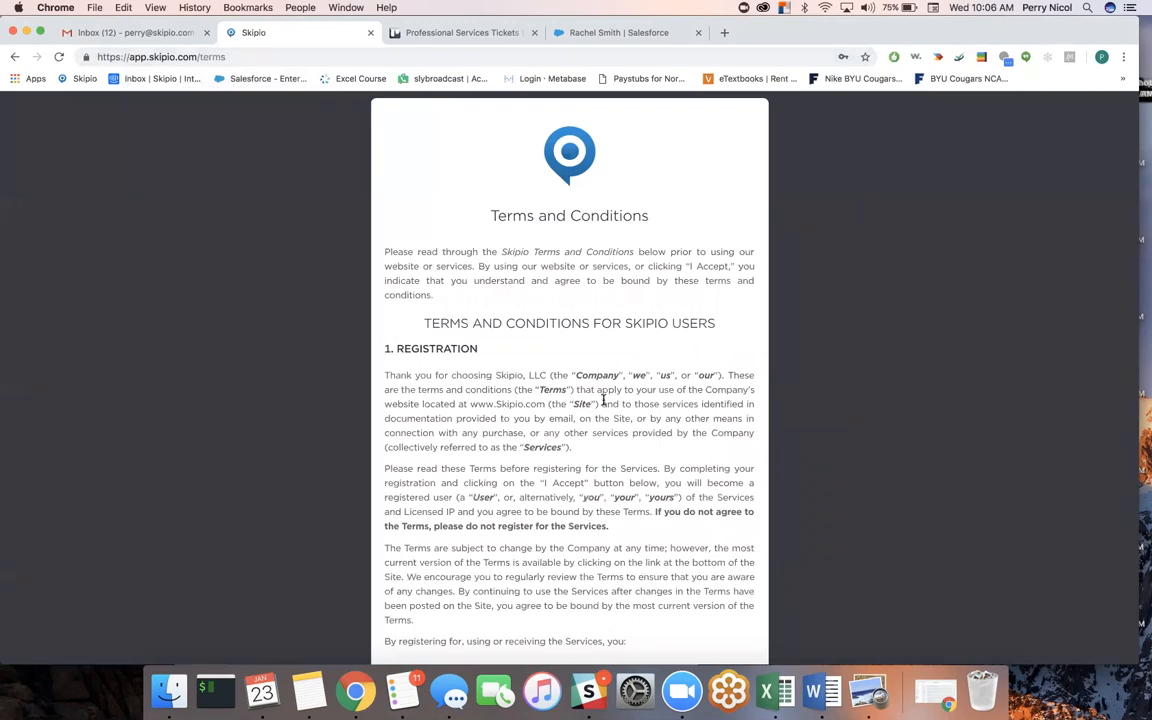
{"action": "left_click", "coordinate": [15, 58]}
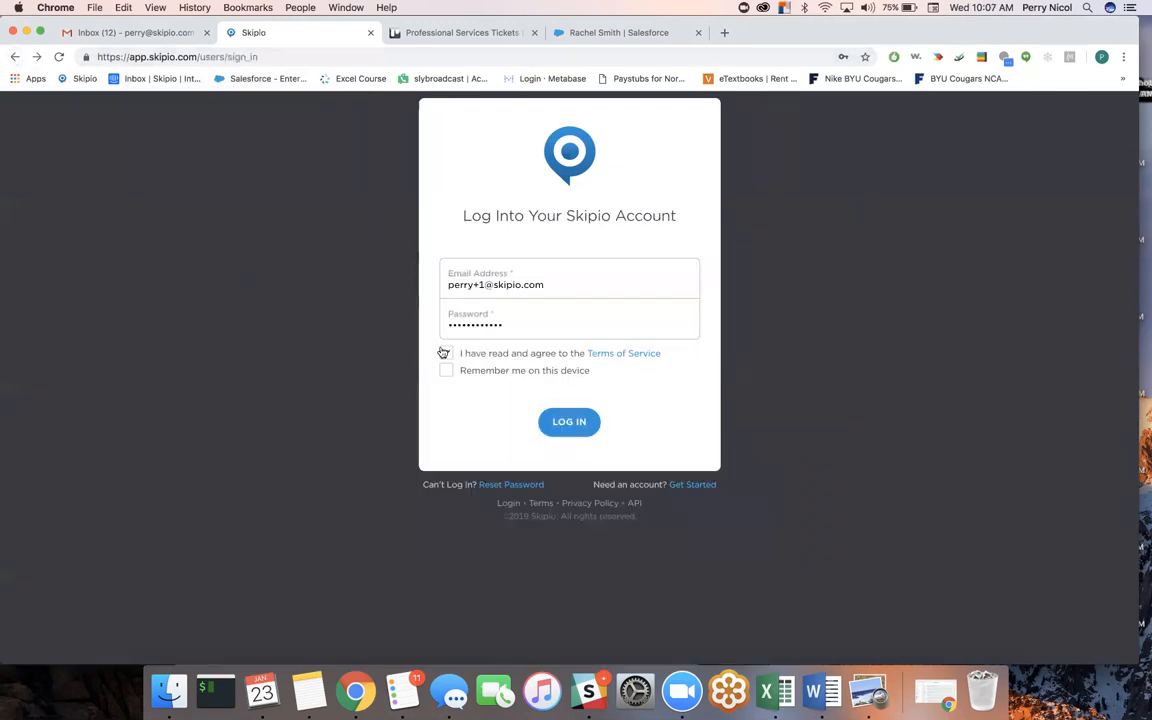
{"action": "left_click", "coordinate": [446, 354]}
{"action": "left_click", "coordinate": [446, 371]}
{"action": "left_click", "coordinate": [446, 371]}
{"action": "left_click", "coordinate": [568, 422]}
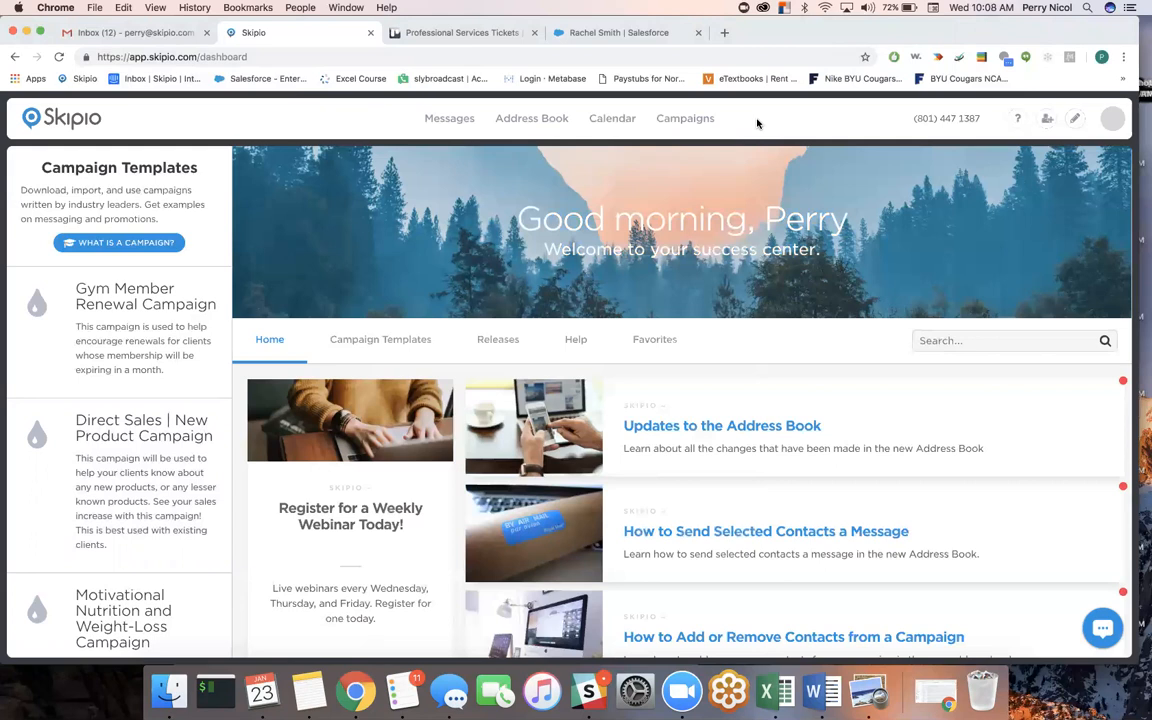
Browse the how-to articles listed on the success center home page
{"action": "scroll", "coordinate": [743, 399], "scroll_direction": "down", "scroll_amount": 5}
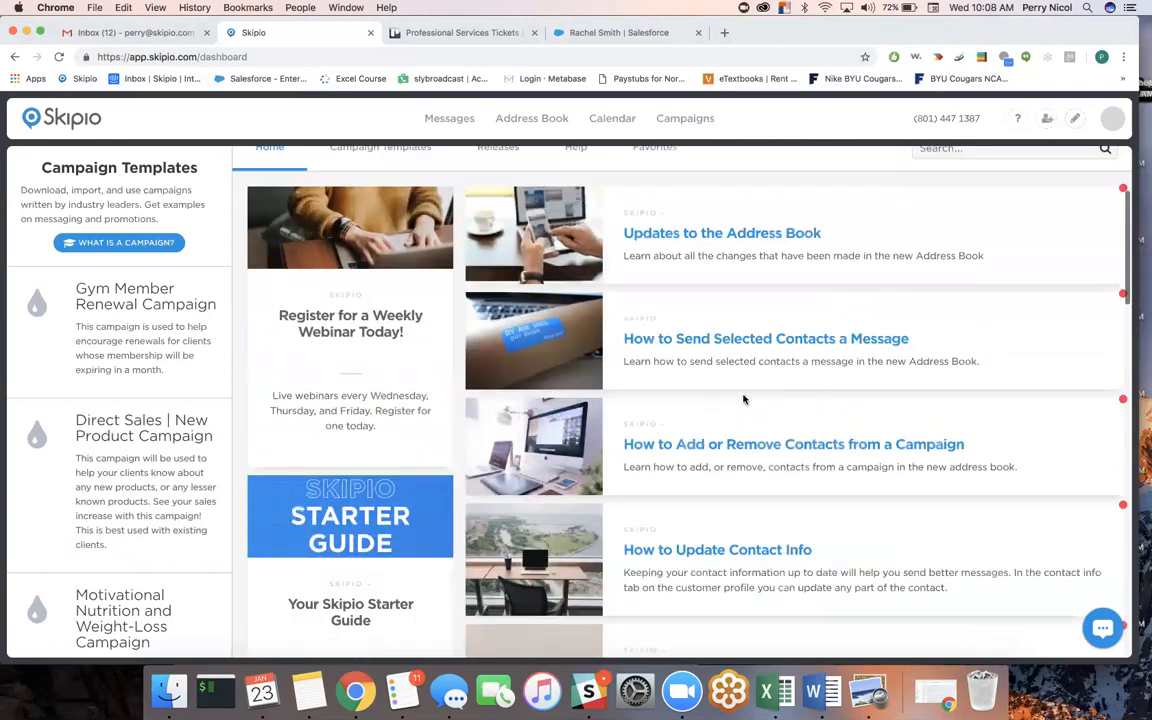
{"action": "scroll", "coordinate": [743, 399], "scroll_direction": "down", "scroll_amount": 9}
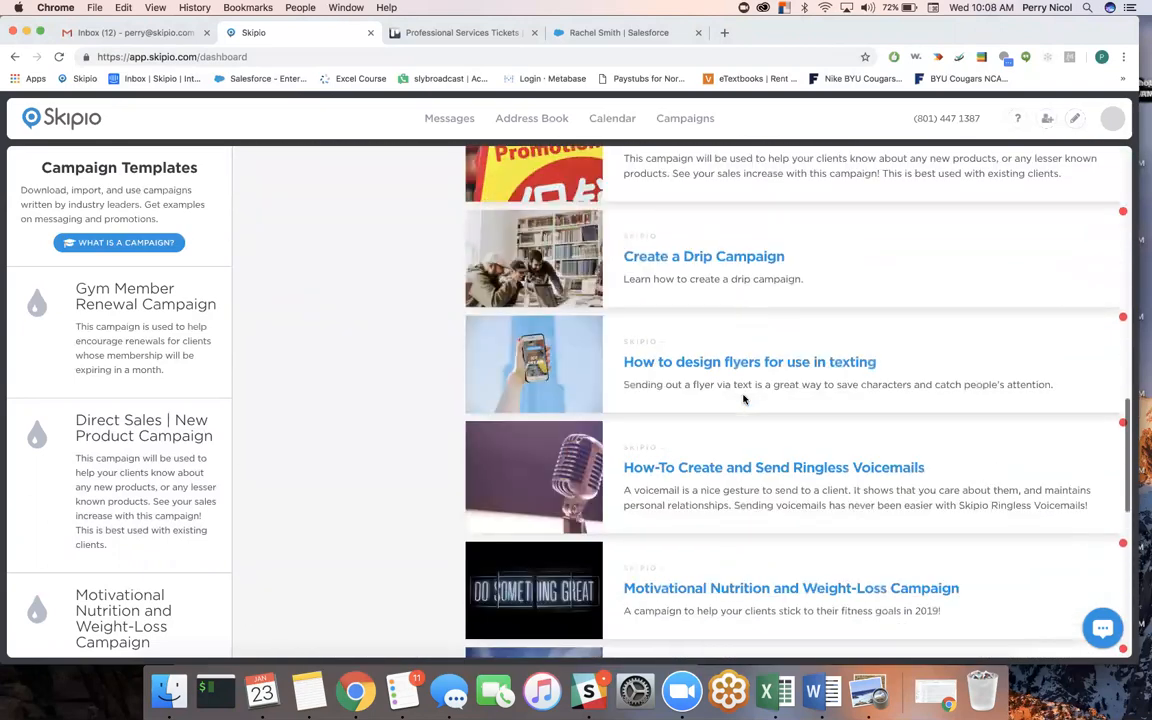
{"action": "scroll", "coordinate": [743, 399], "scroll_direction": "down", "scroll_amount": 4}
Find the Sell More Supplements or Products campaign template, read its description and case study, and return to the dashboard
{"action": "scroll", "coordinate": [54, 442], "scroll_direction": "down", "scroll_amount": 2}
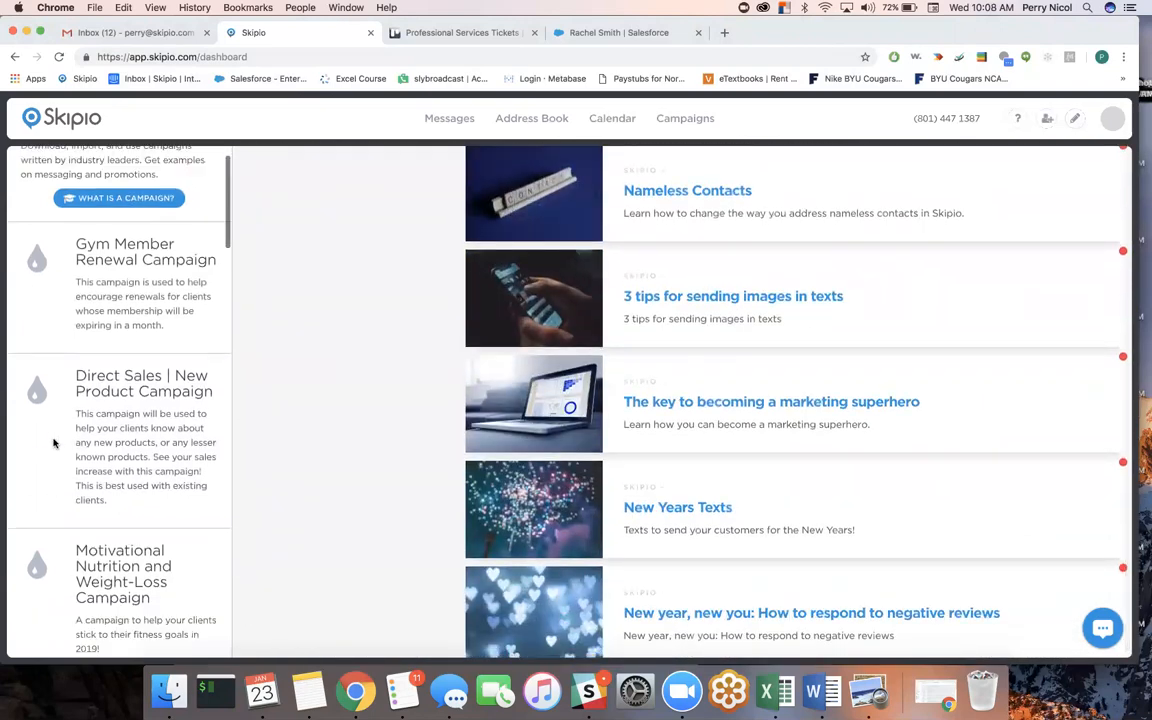
{"action": "scroll", "coordinate": [54, 442], "scroll_direction": "down", "scroll_amount": 8}
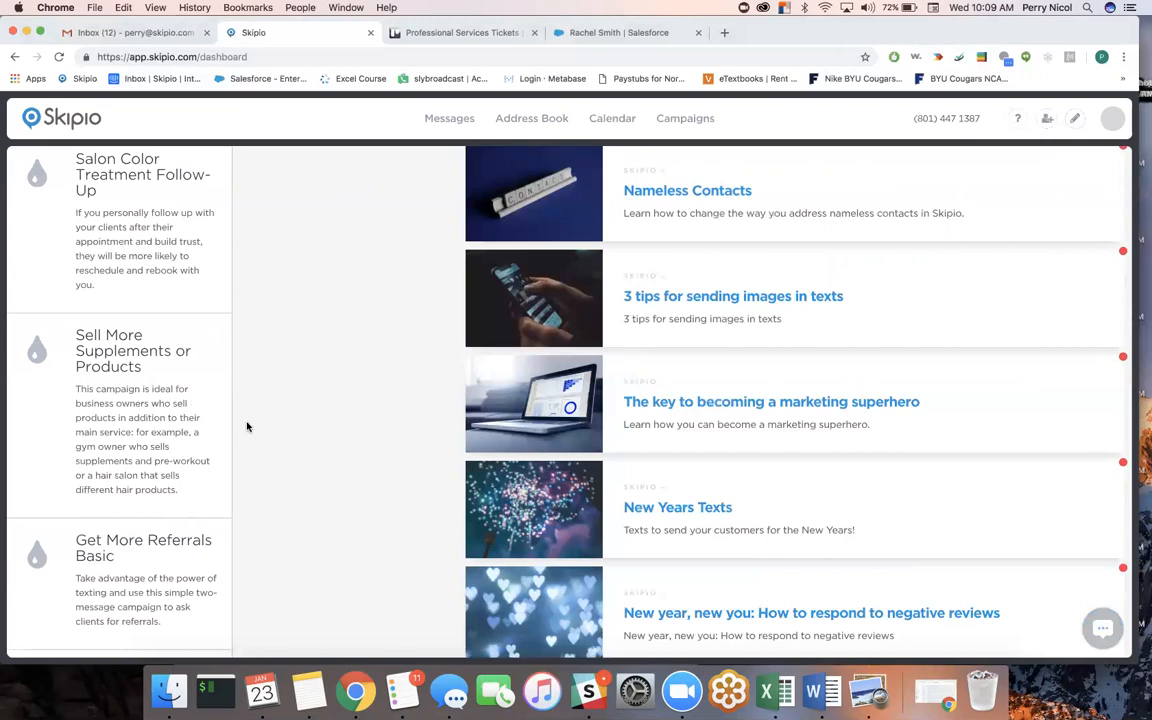
{"action": "left_click", "coordinate": [95, 365]}
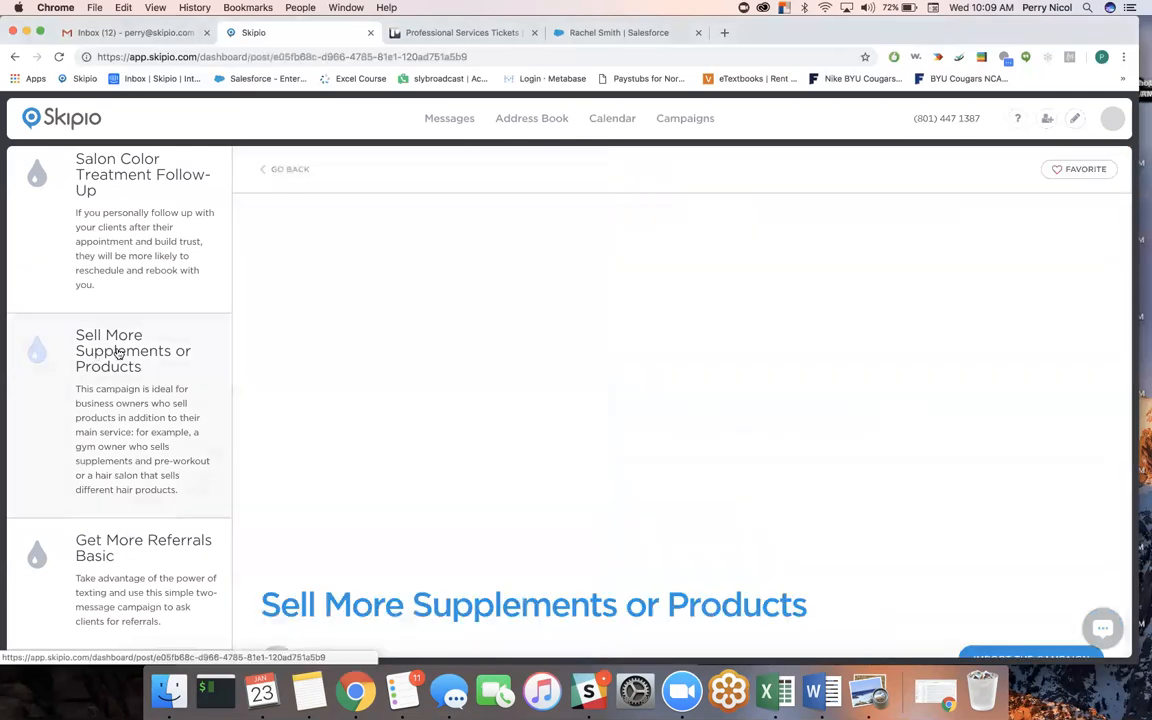
{"action": "scroll", "coordinate": [399, 402], "scroll_direction": "down", "scroll_amount": 5}
{"action": "scroll", "coordinate": [399, 402], "scroll_direction": "down", "scroll_amount": 5}
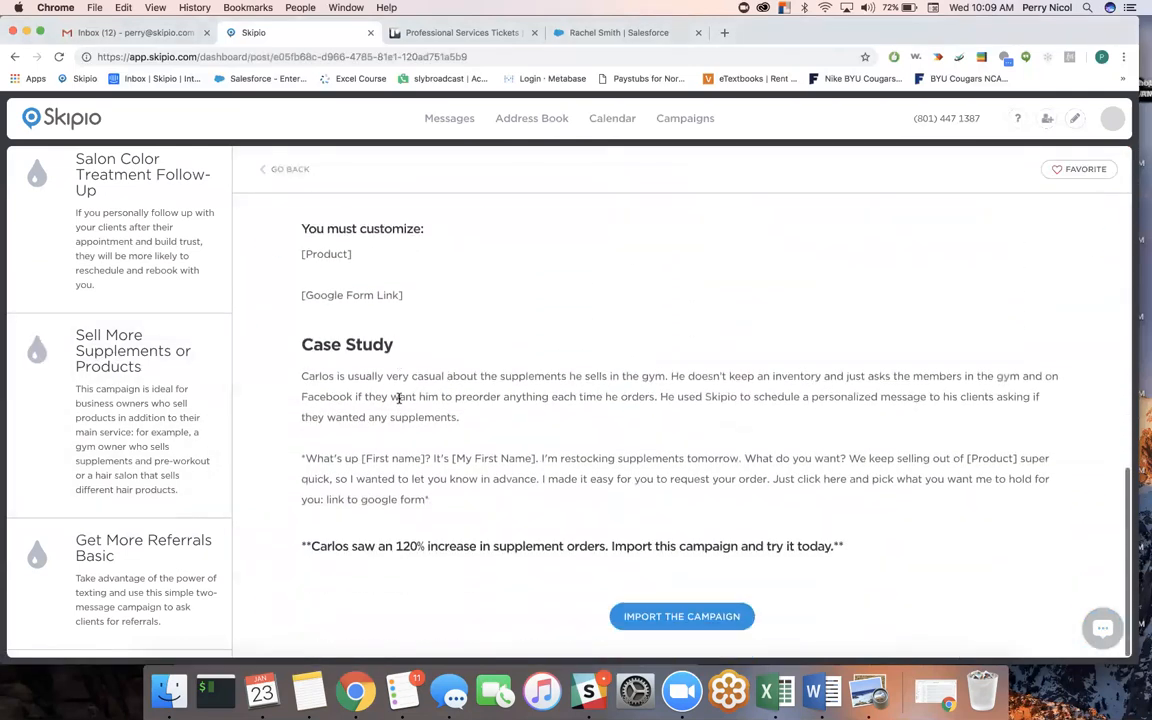
{"action": "scroll", "coordinate": [834, 311], "scroll_direction": "up", "scroll_amount": 5}
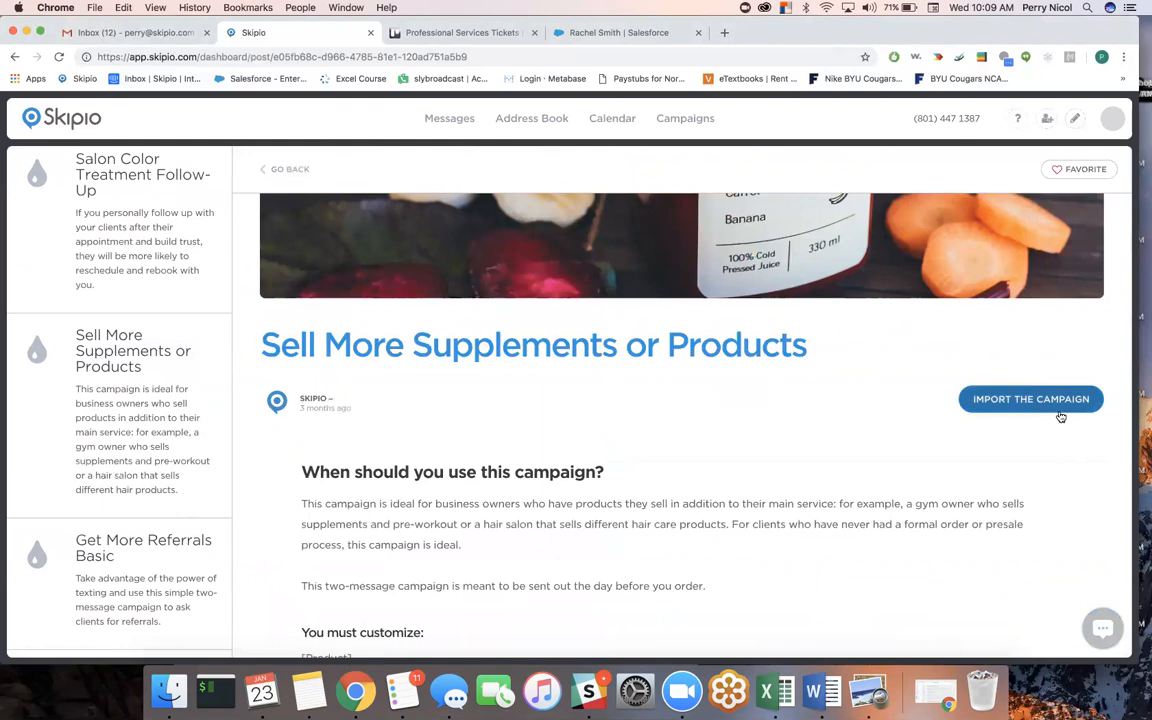
{"action": "scroll", "coordinate": [1061, 416], "scroll_direction": "up", "scroll_amount": 5}
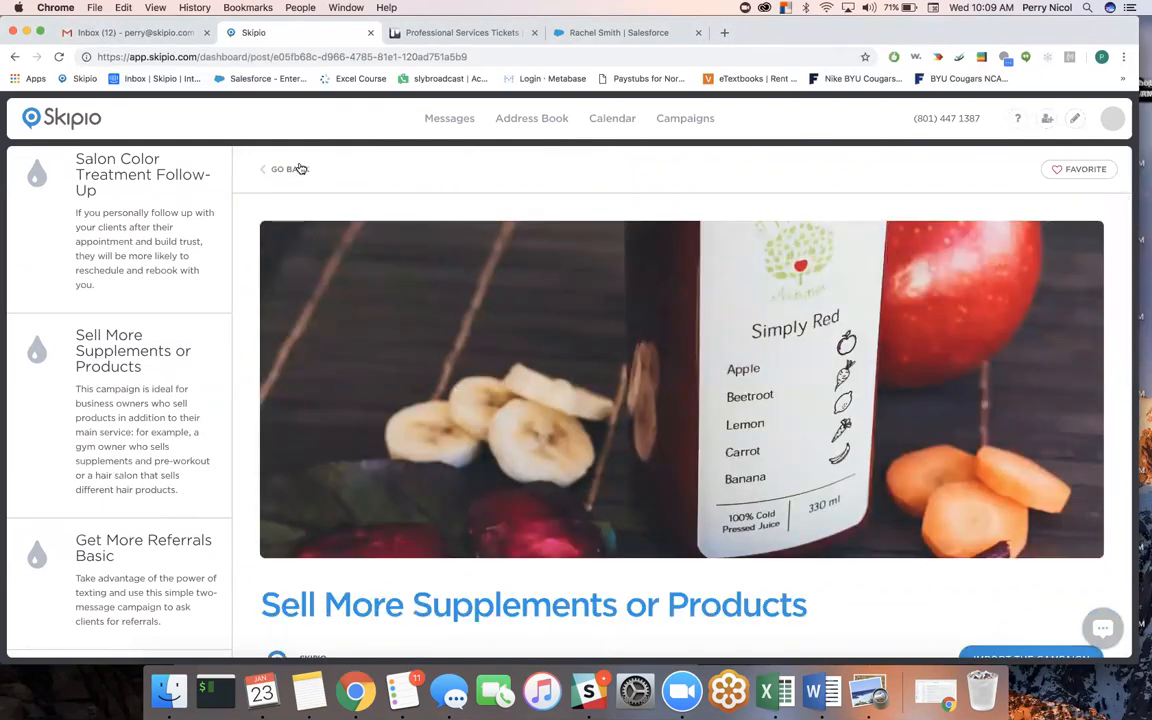
{"action": "left_click", "coordinate": [290, 170]}
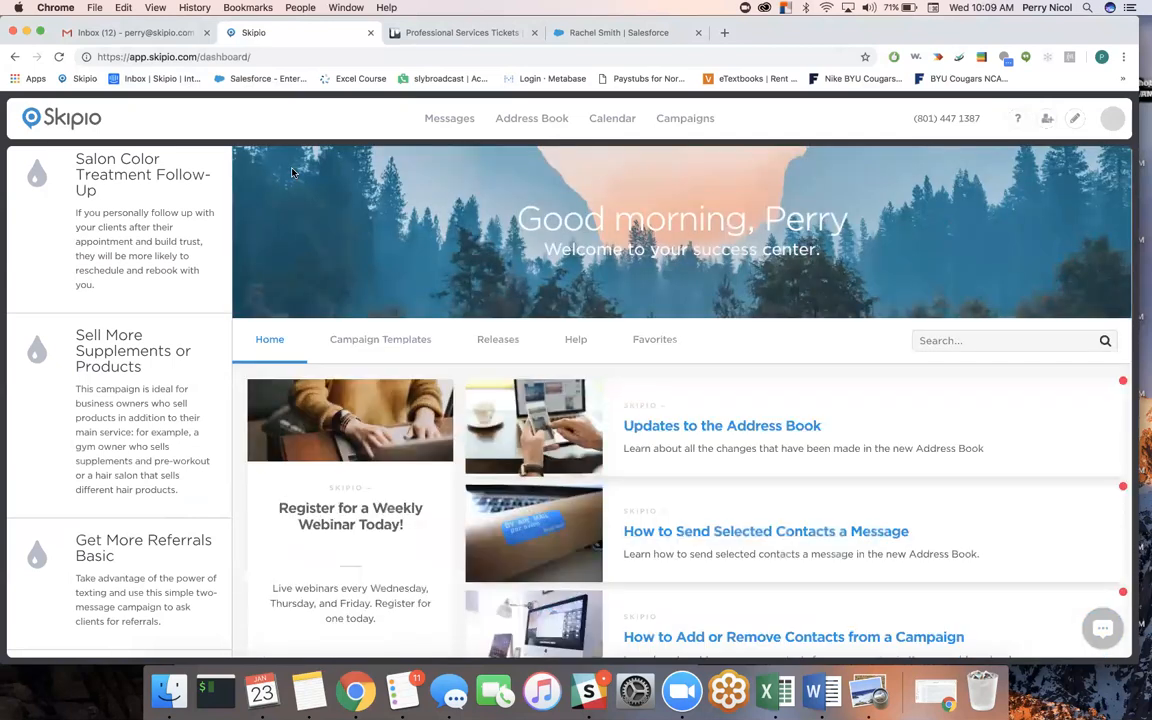
Open the Skipio Starter Guide article, read through its topics down to Message Library, and return to the dashboard
{"action": "scroll", "coordinate": [301, 226], "scroll_direction": "down", "scroll_amount": 5}
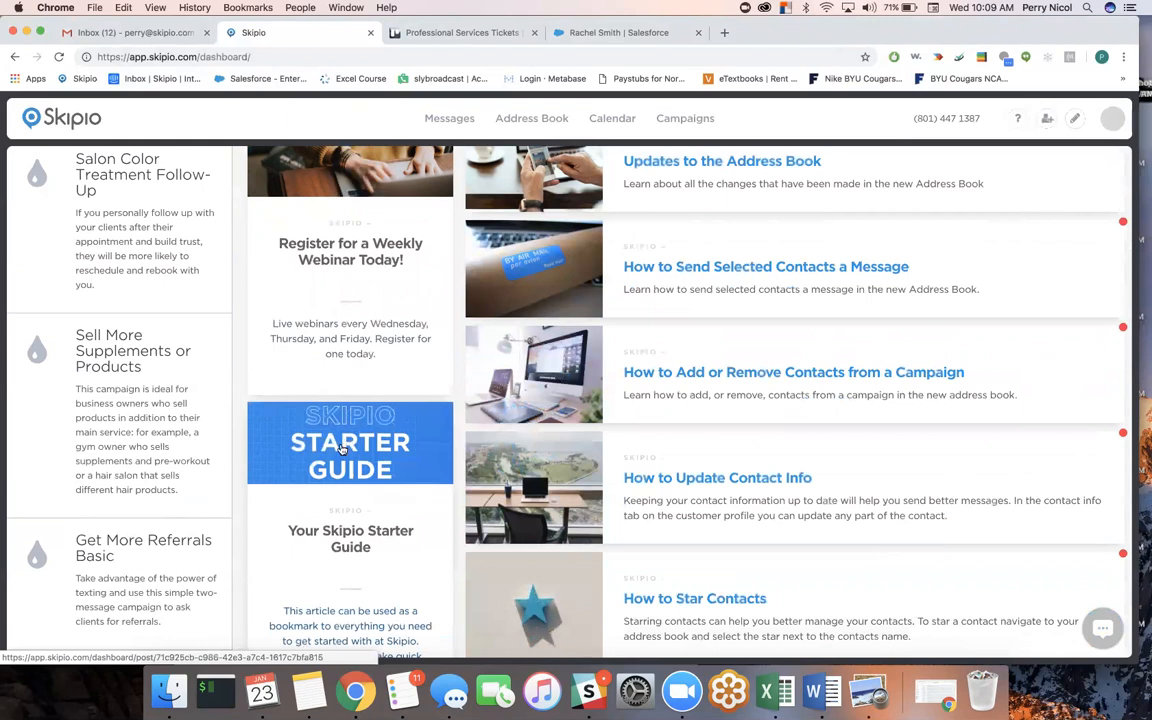
{"action": "left_click", "coordinate": [341, 449]}
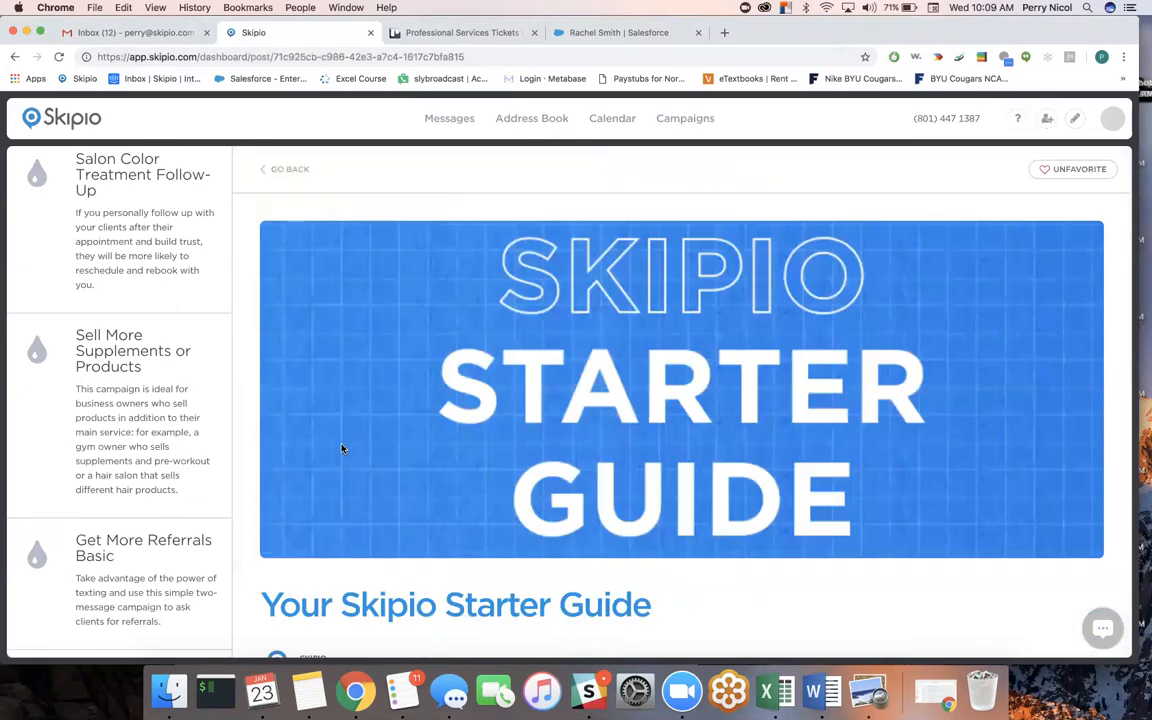
{"action": "scroll", "coordinate": [341, 449], "scroll_direction": "down", "scroll_amount": 3}
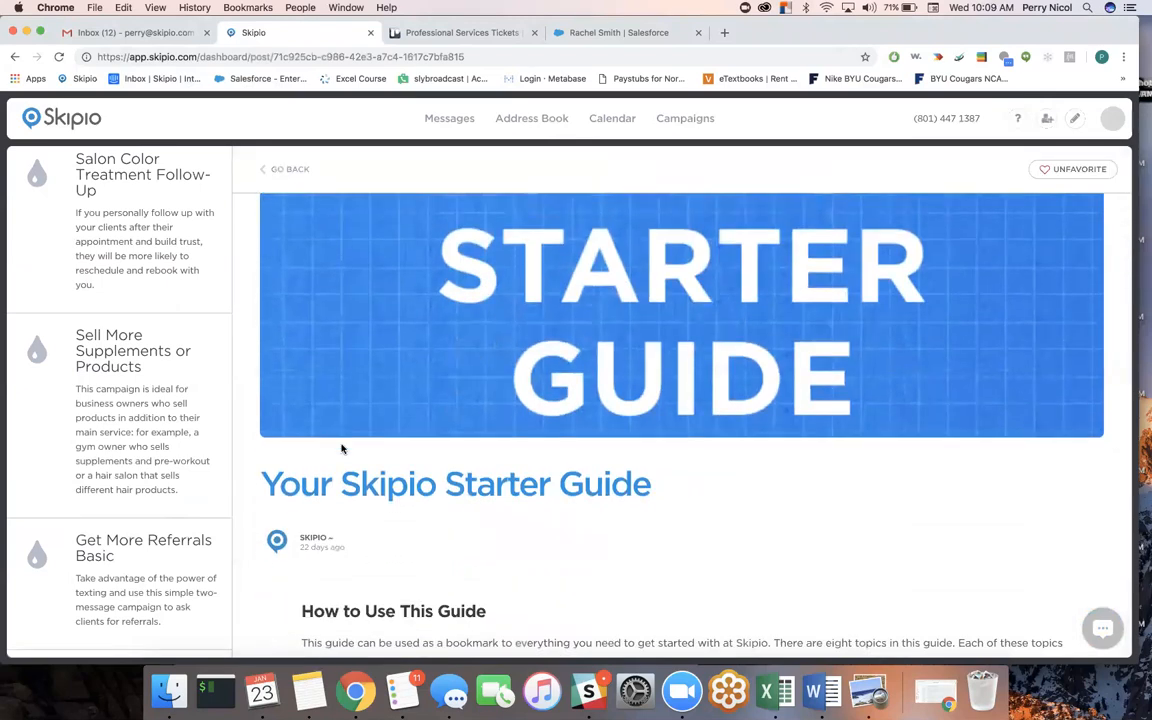
{"action": "scroll", "coordinate": [341, 449], "scroll_direction": "down", "scroll_amount": 10}
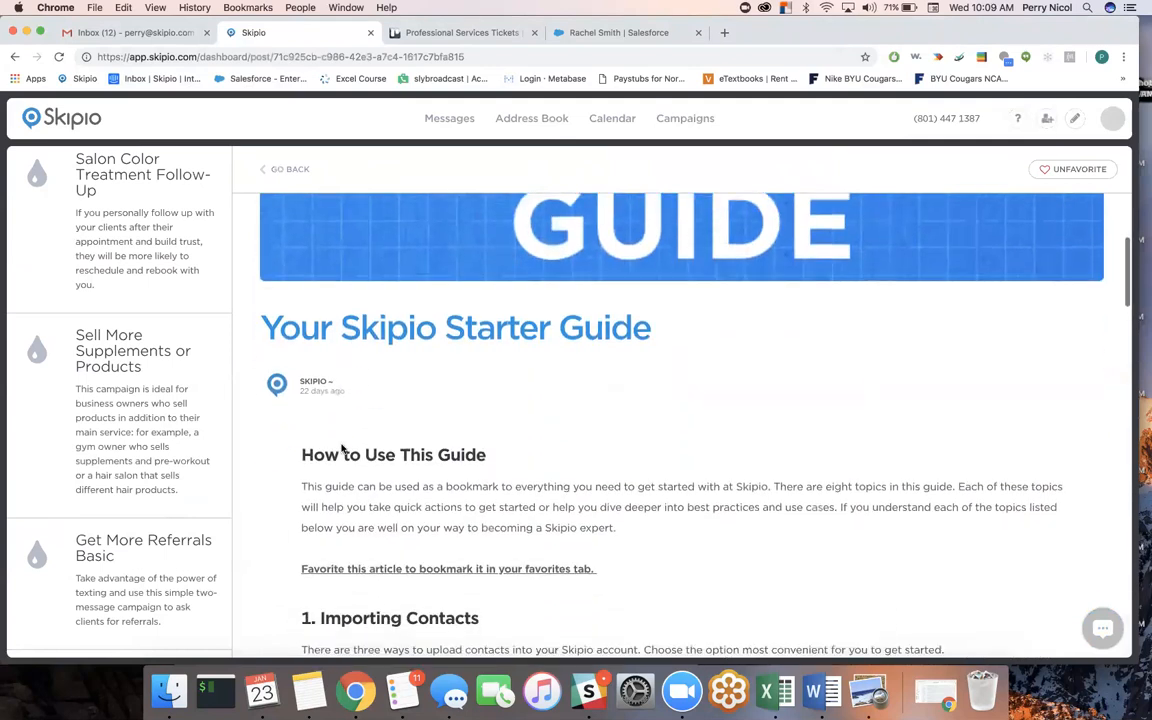
{"action": "scroll", "coordinate": [341, 449], "scroll_direction": "down", "scroll_amount": 1}
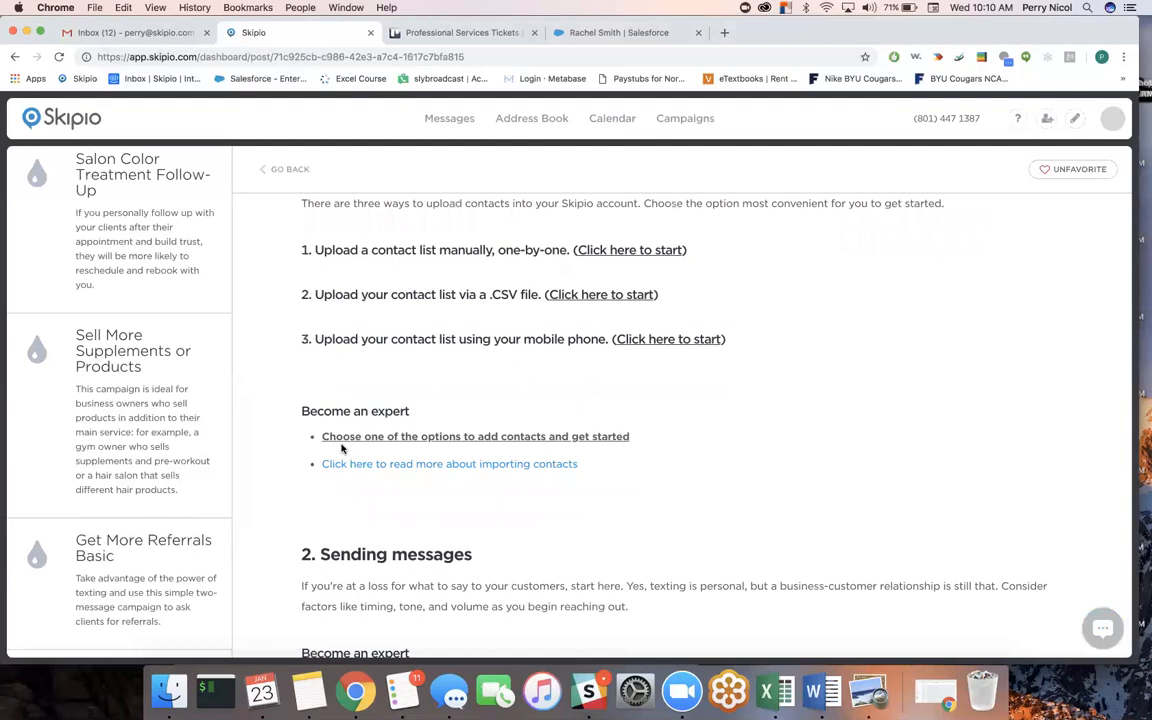
{"action": "scroll", "coordinate": [341, 449], "scroll_direction": "down", "scroll_amount": 15}
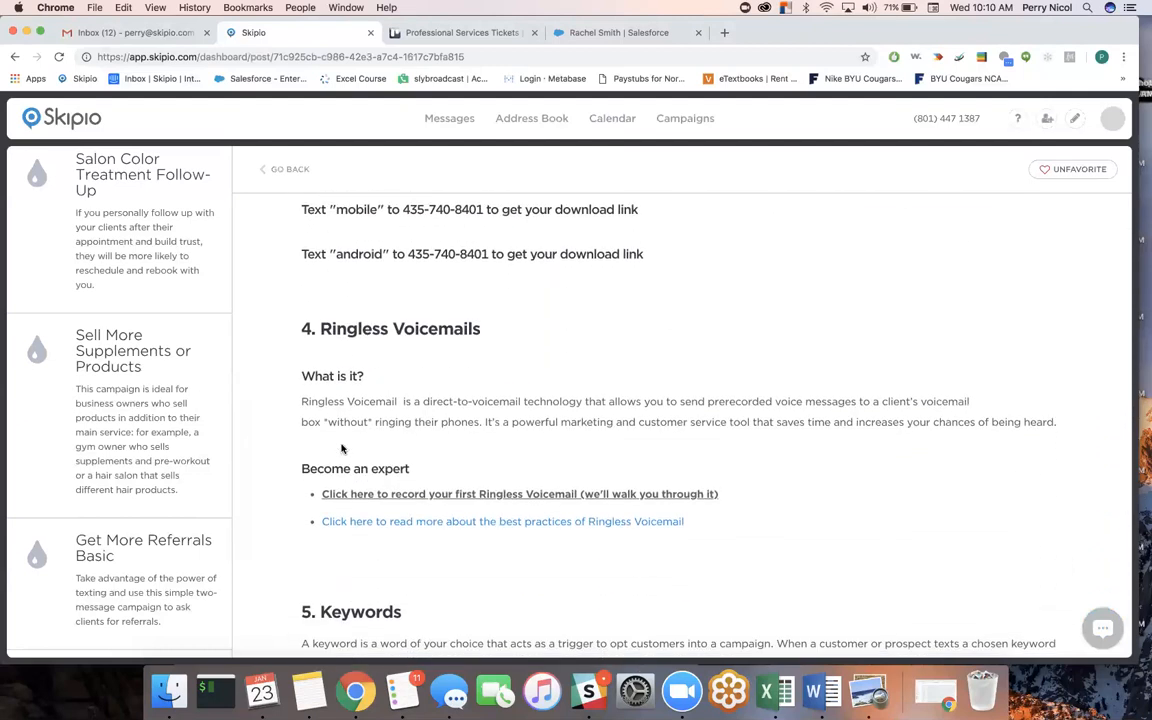
{"action": "scroll", "coordinate": [341, 449], "scroll_direction": "down", "scroll_amount": 17}
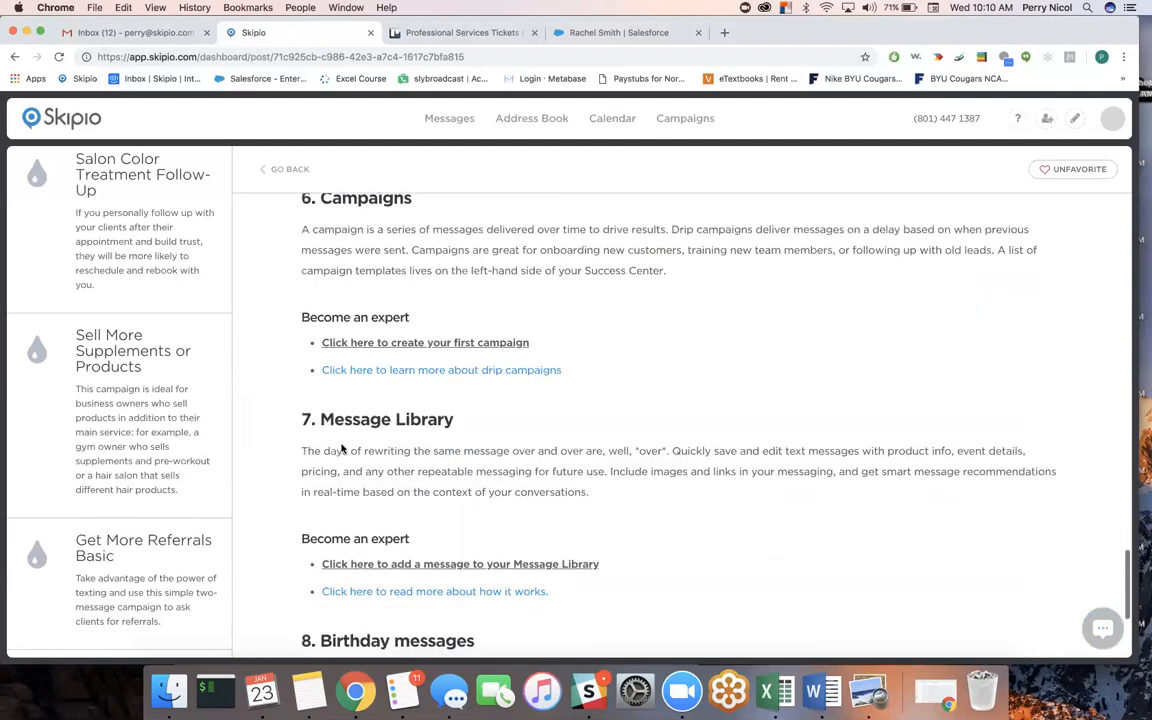
{"action": "left_click", "coordinate": [285, 170]}
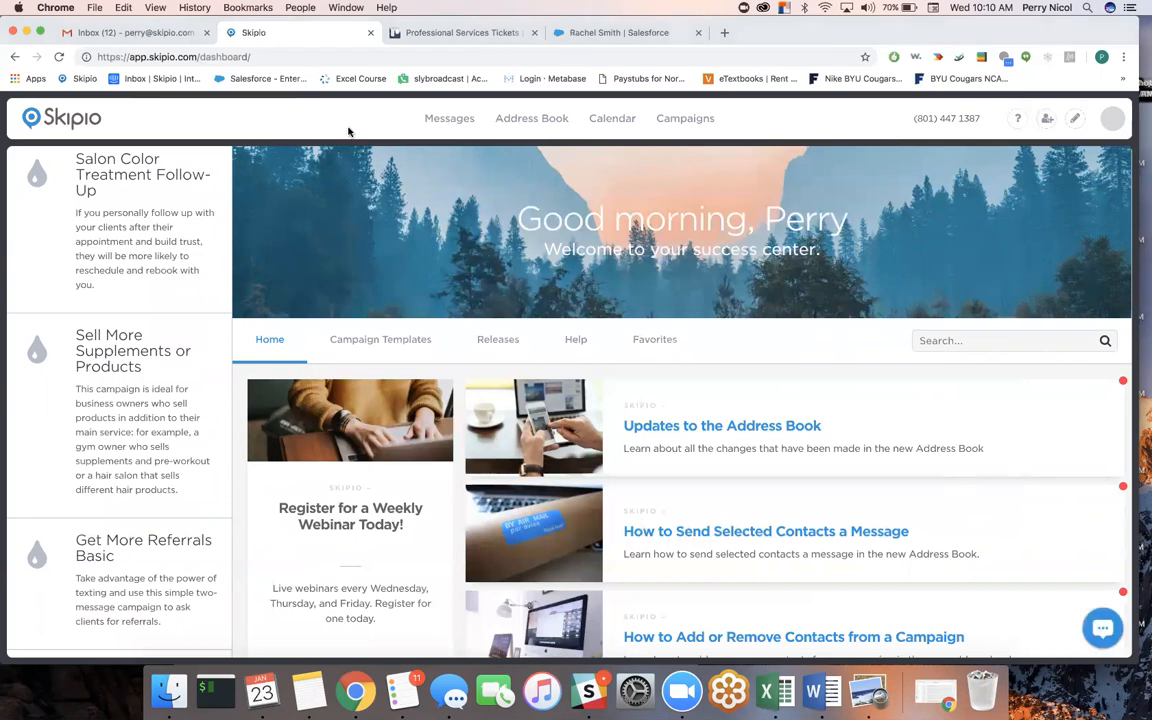
Tour the main sections, viewing Messages, Address Book and Campaigns
{"action": "left_click", "coordinate": [455, 133]}
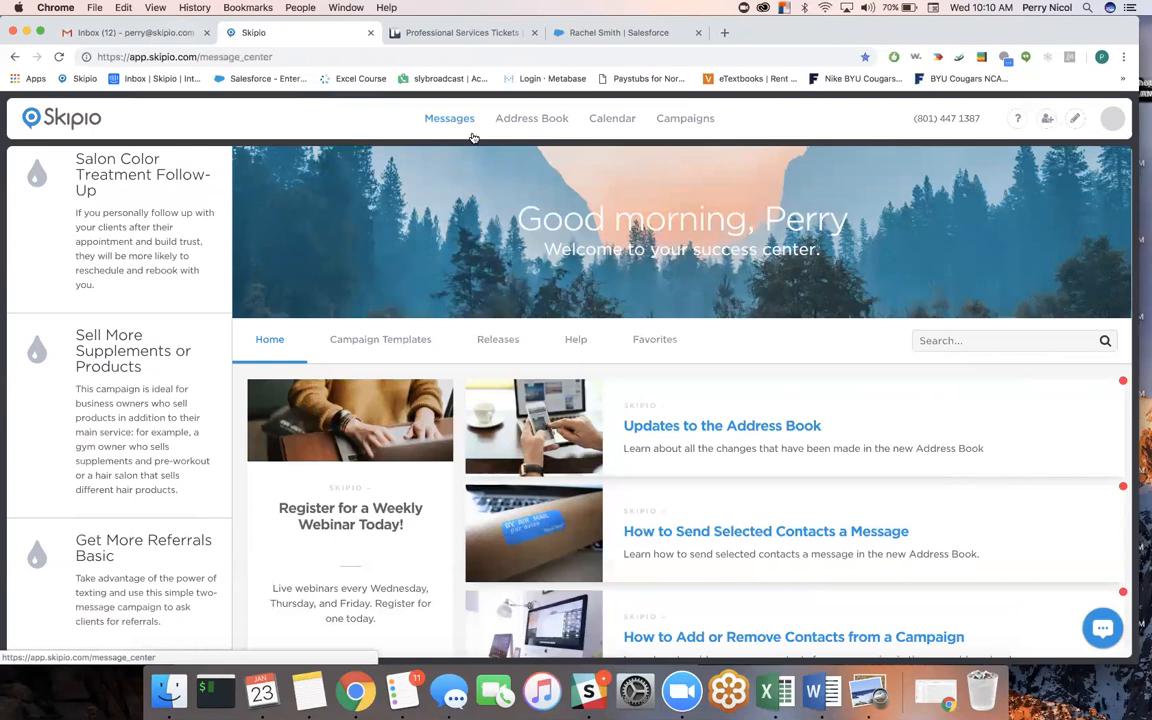
{"action": "left_click", "coordinate": [536, 120]}
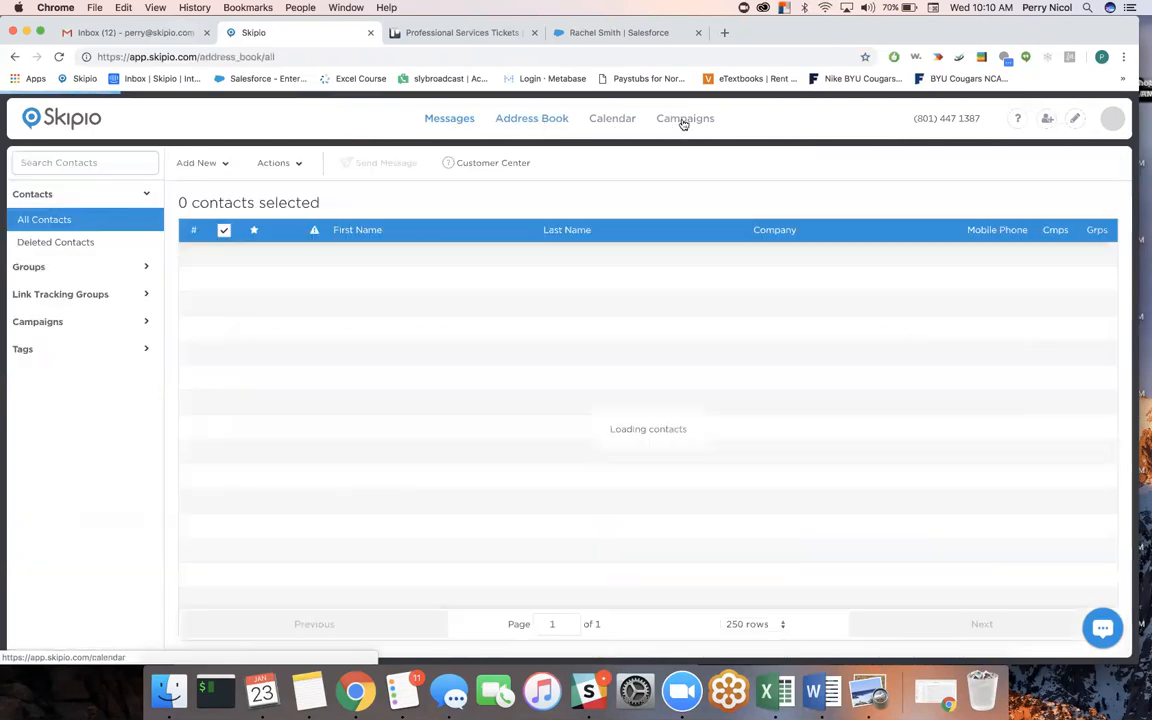
{"action": "left_click", "coordinate": [683, 120]}
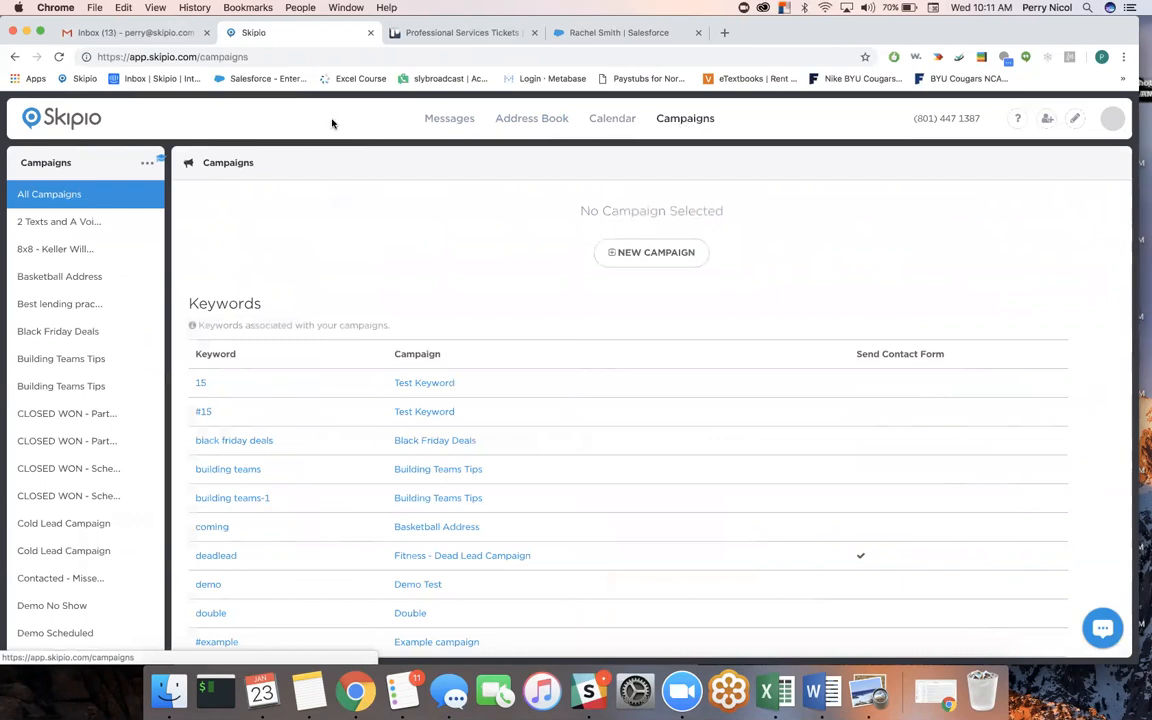
{"action": "left_click", "coordinate": [446, 119]}
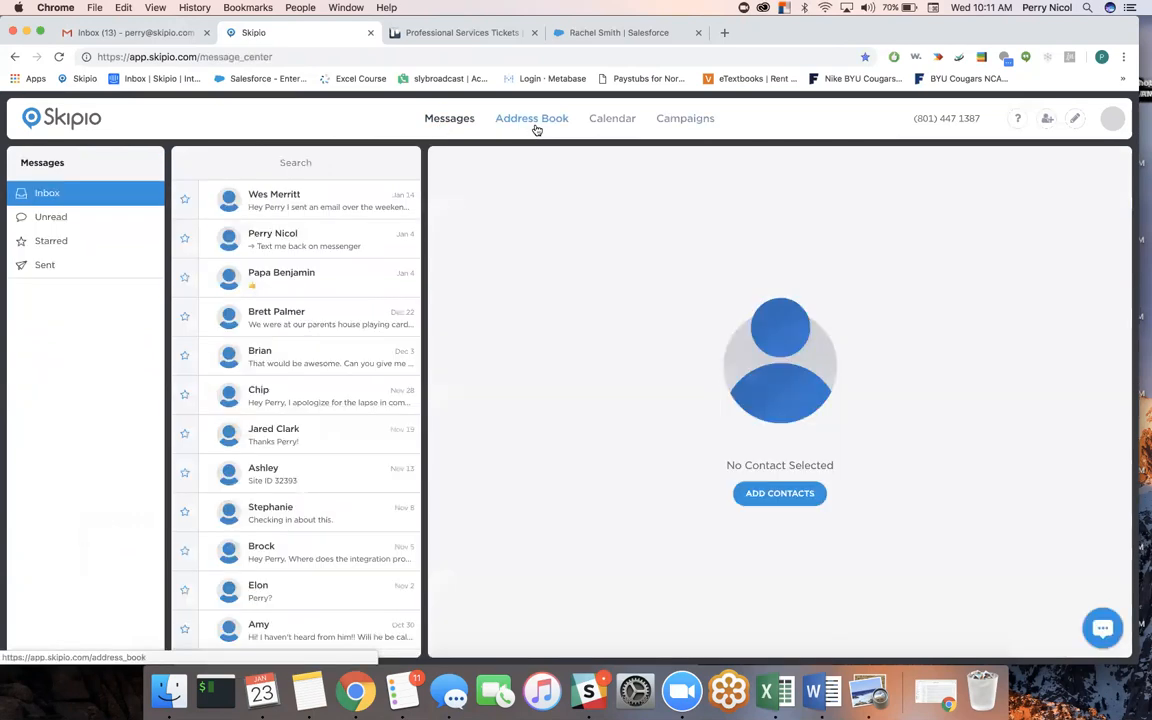
{"action": "left_click", "coordinate": [536, 128]}
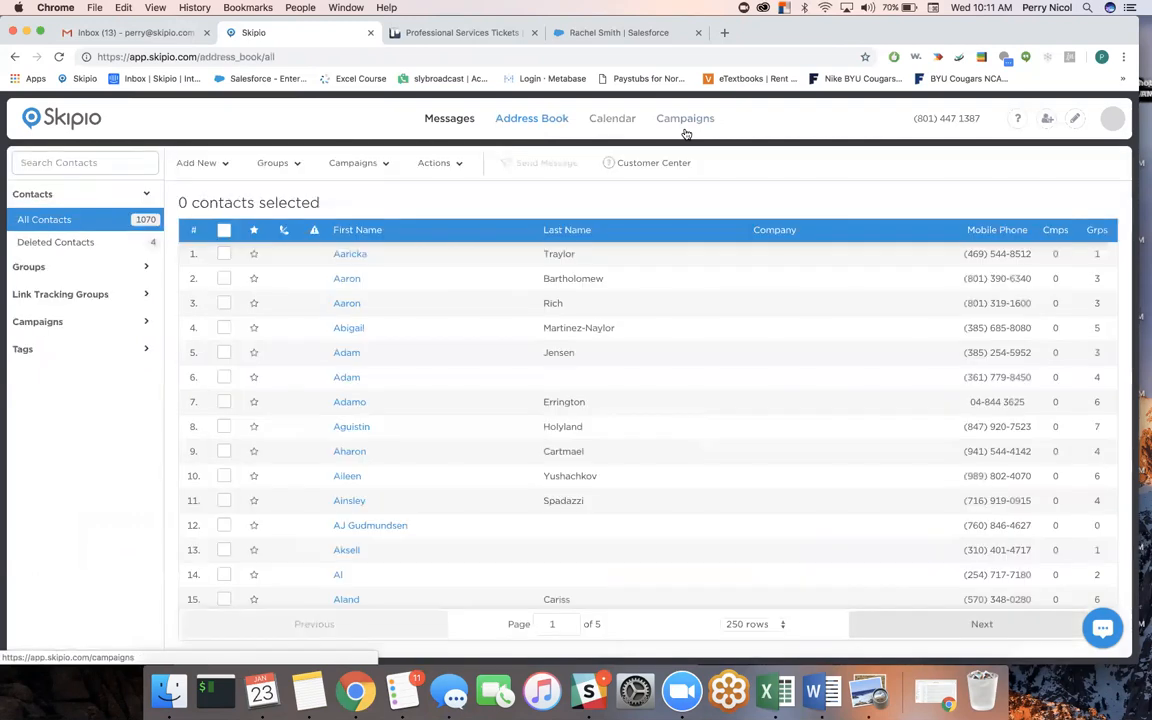
{"action": "left_click", "coordinate": [686, 130]}
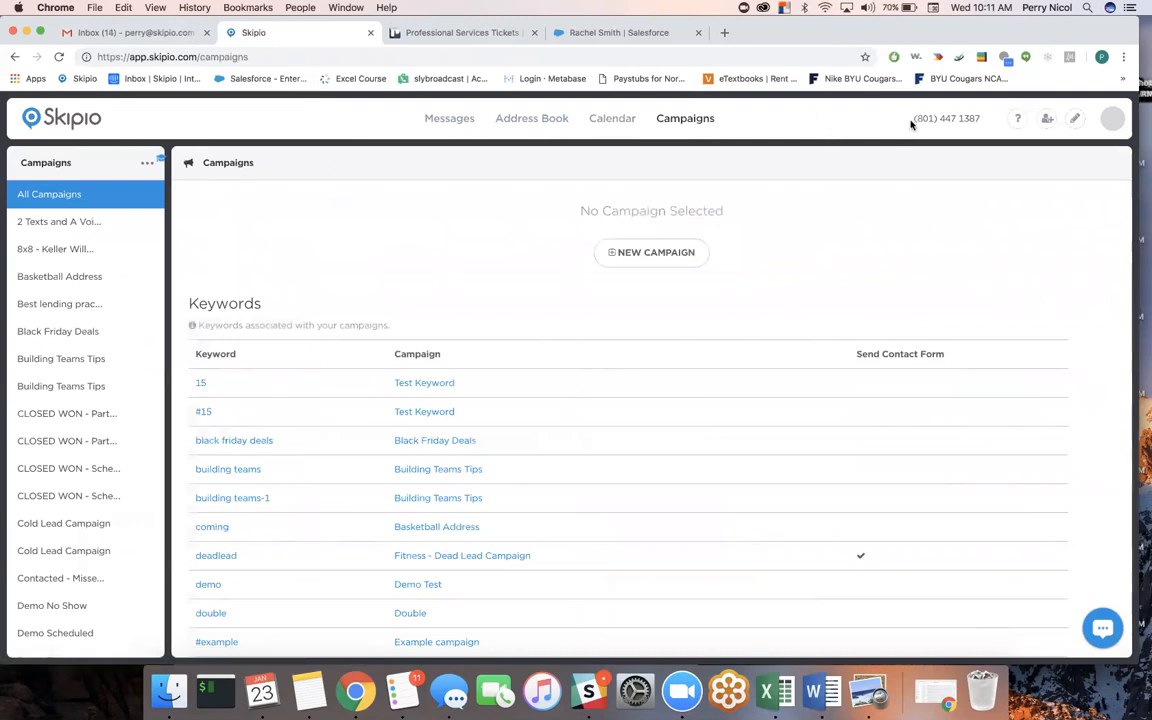
Highlight the account's phone number, briefly open the Customer Support Center, and go back to the dashboard
{"action": "left_click_drag", "start_coordinate": [912, 119], "coordinate": [983, 124]}
{"action": "left_click", "coordinate": [1003, 146]}
{"action": "left_click", "coordinate": [1016, 121]}
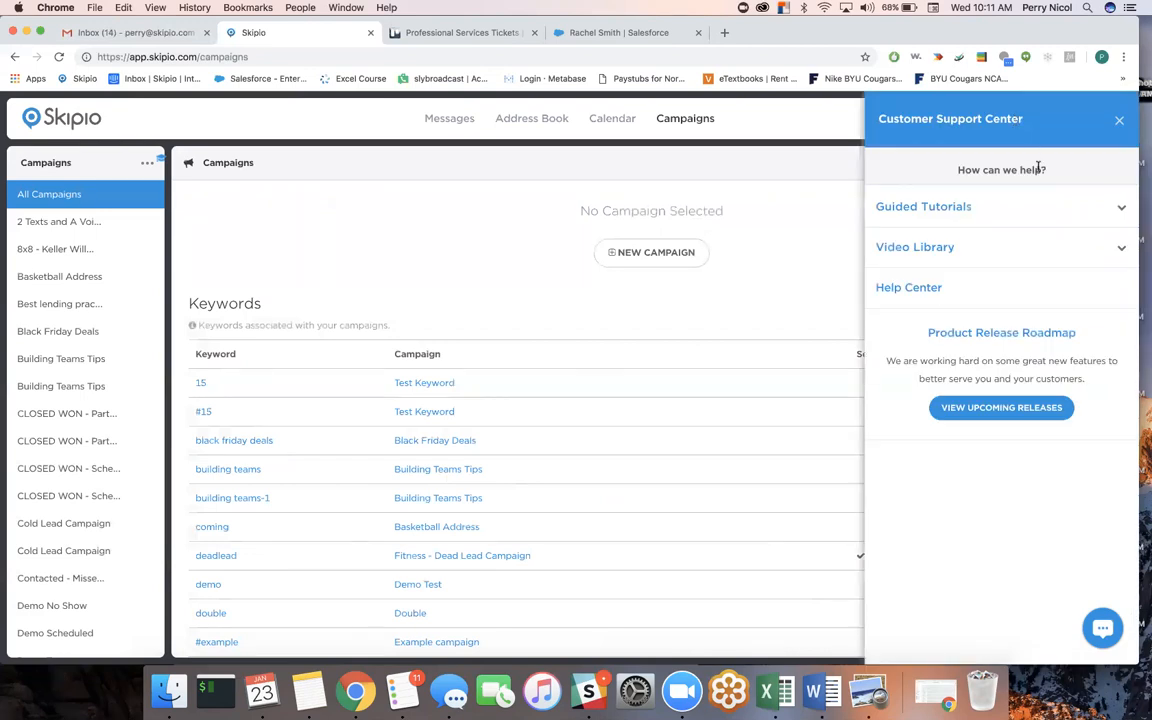
{"action": "left_click", "coordinate": [37, 110]}
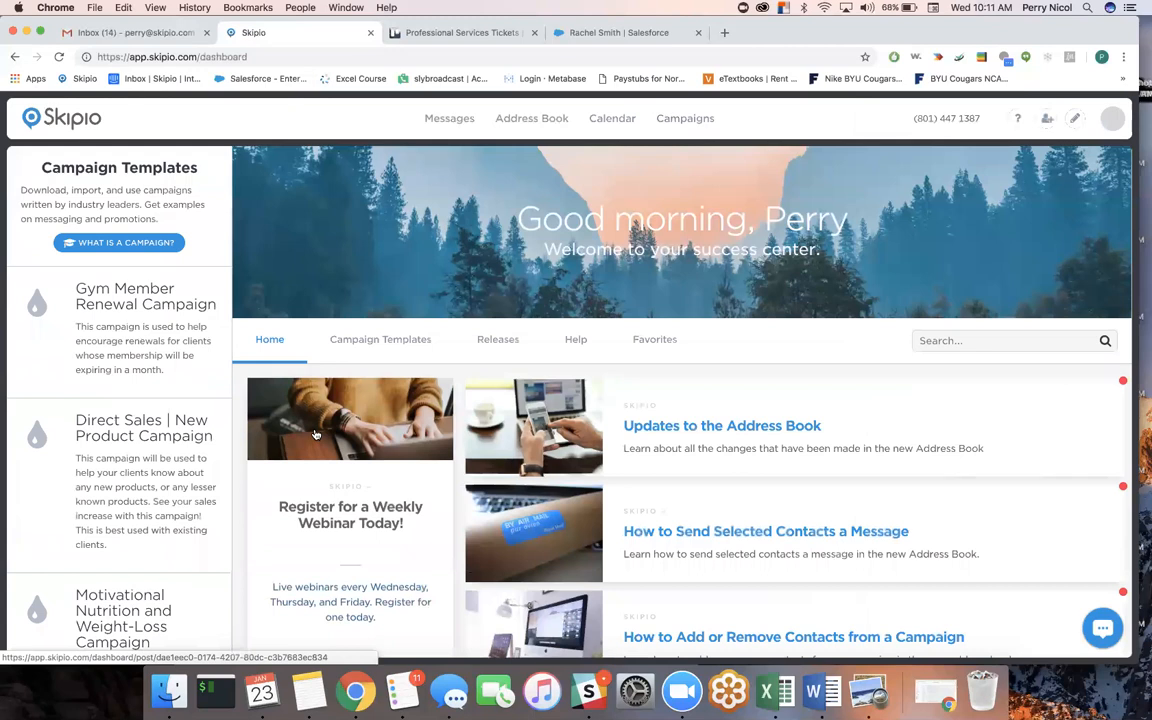
Look through the Customer Support Center's Guided Tutorials and the Sending Messages and Skipio Campaigns videos, then return to the dashboard
{"action": "left_click", "coordinate": [1016, 121]}
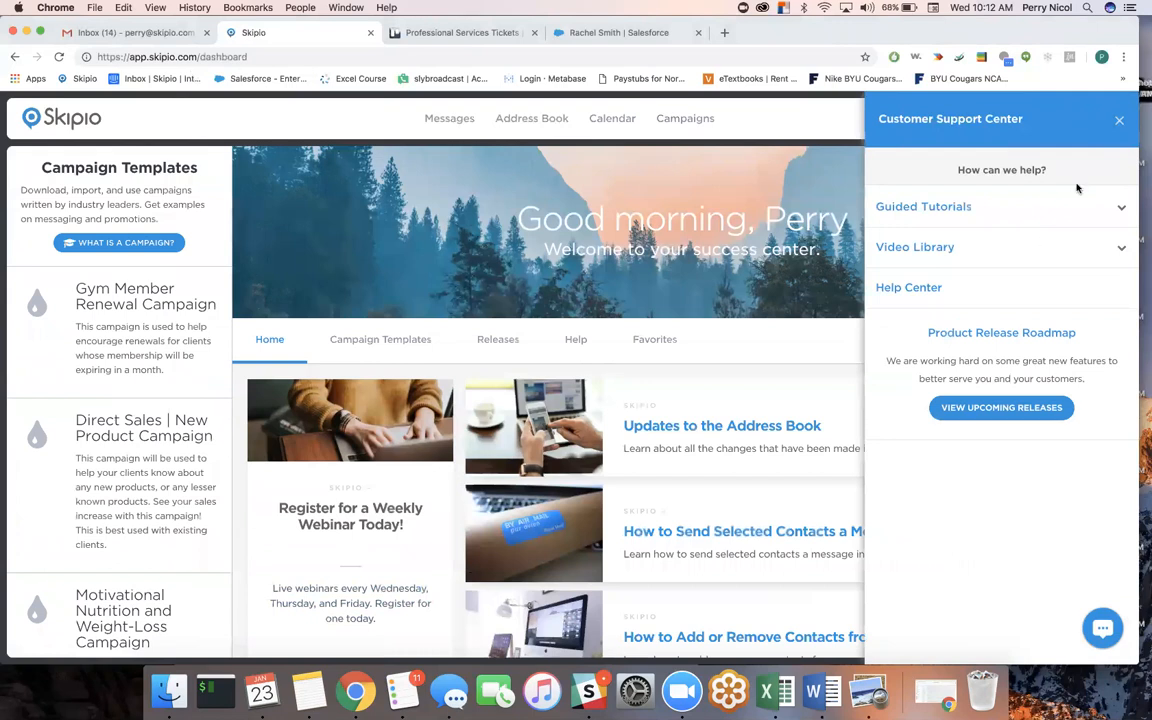
{"action": "left_click", "coordinate": [1098, 212]}
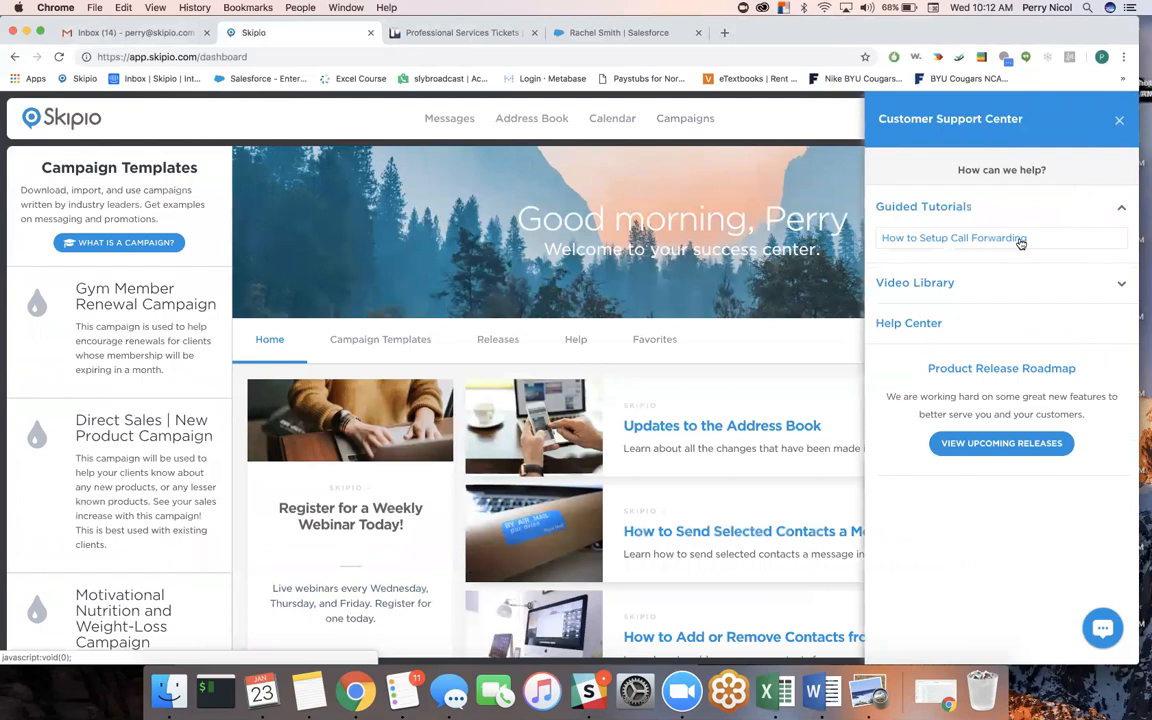
{"action": "left_click", "coordinate": [1003, 285]}
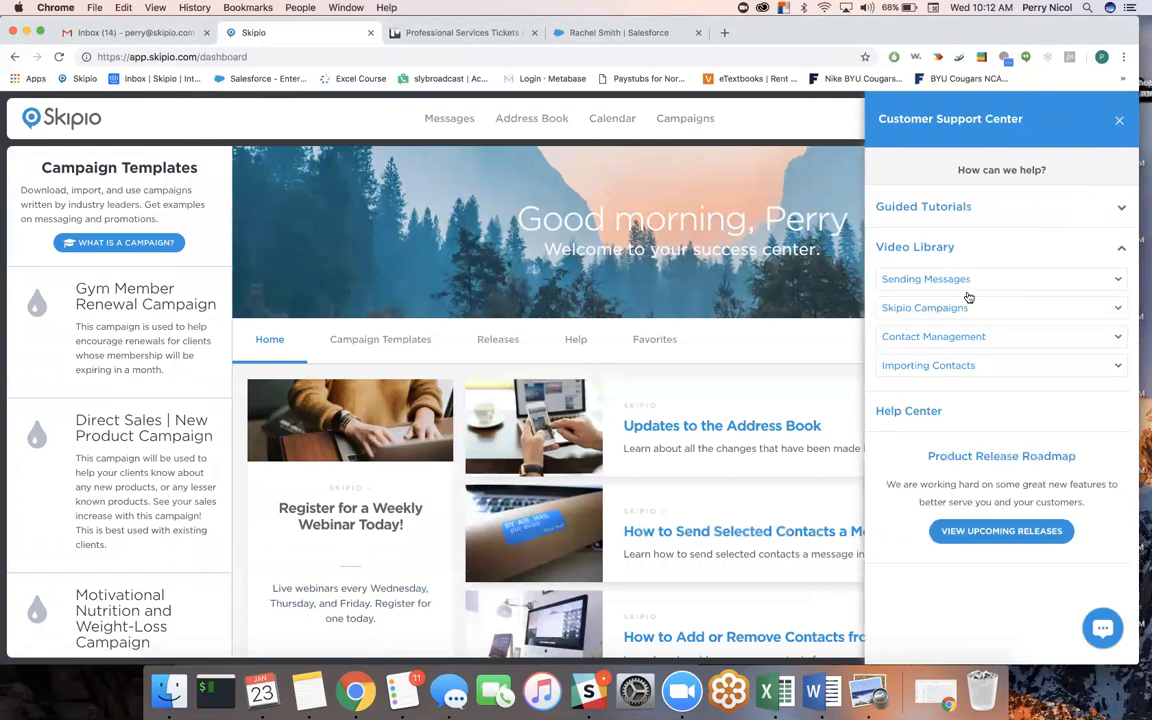
{"action": "left_click", "coordinate": [1088, 284]}
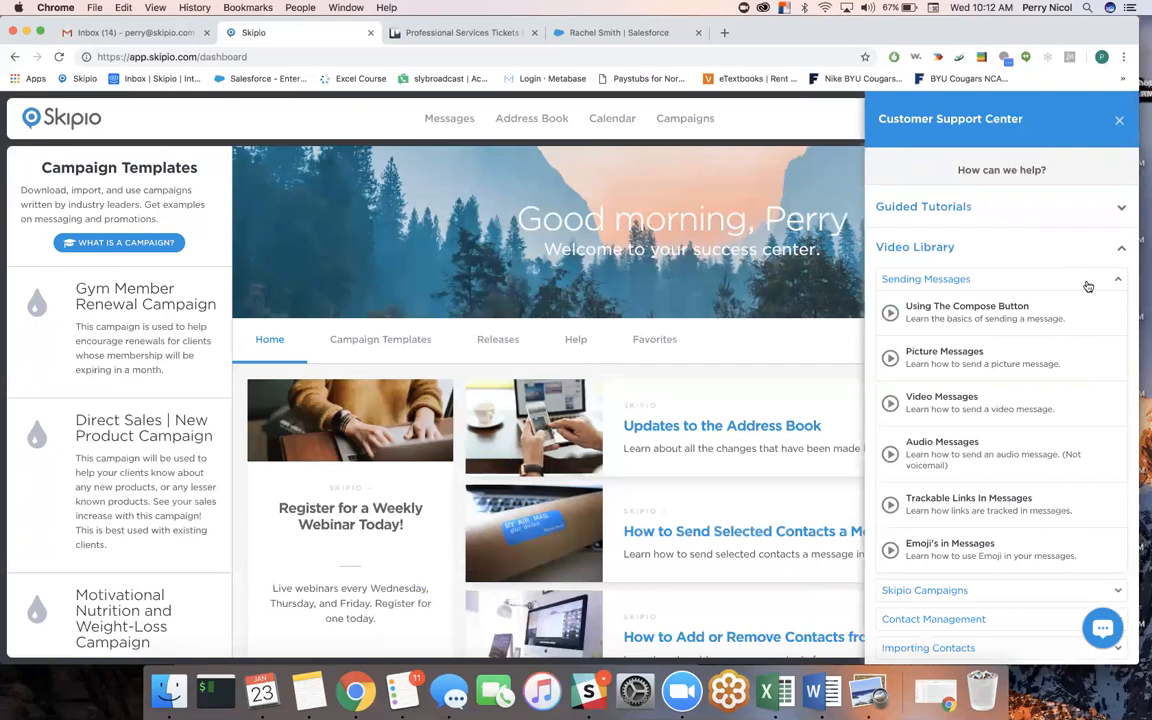
{"action": "left_click", "coordinate": [988, 592]}
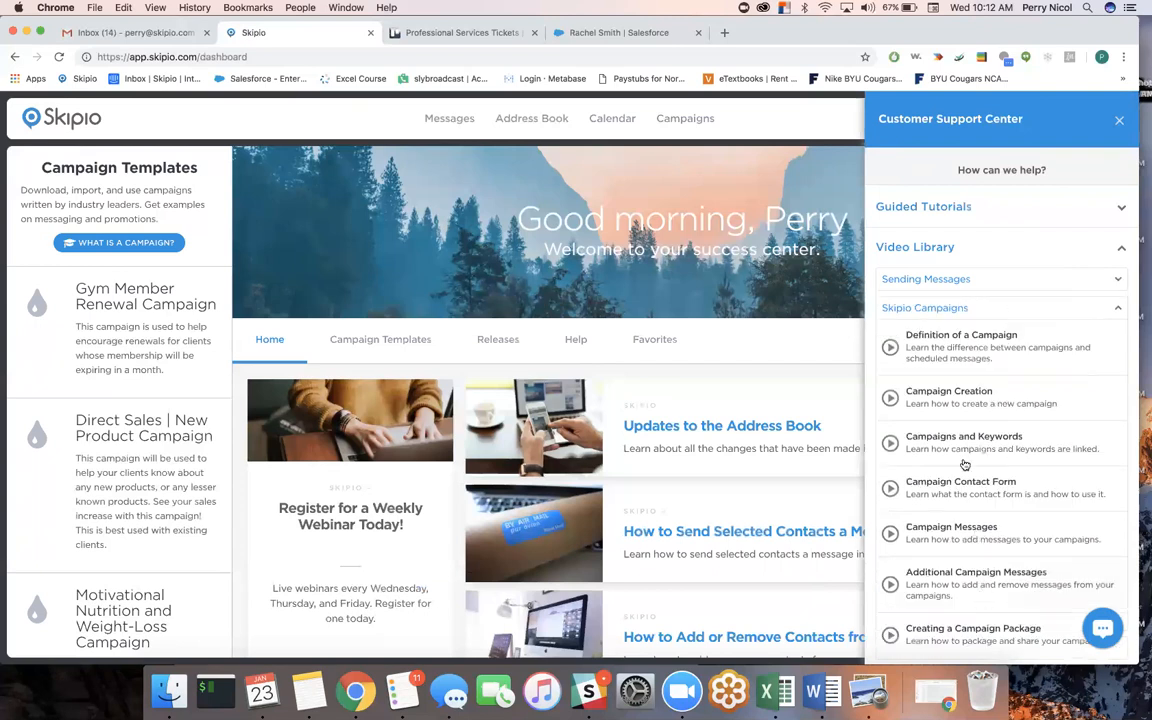
{"action": "left_click", "coordinate": [1116, 117]}
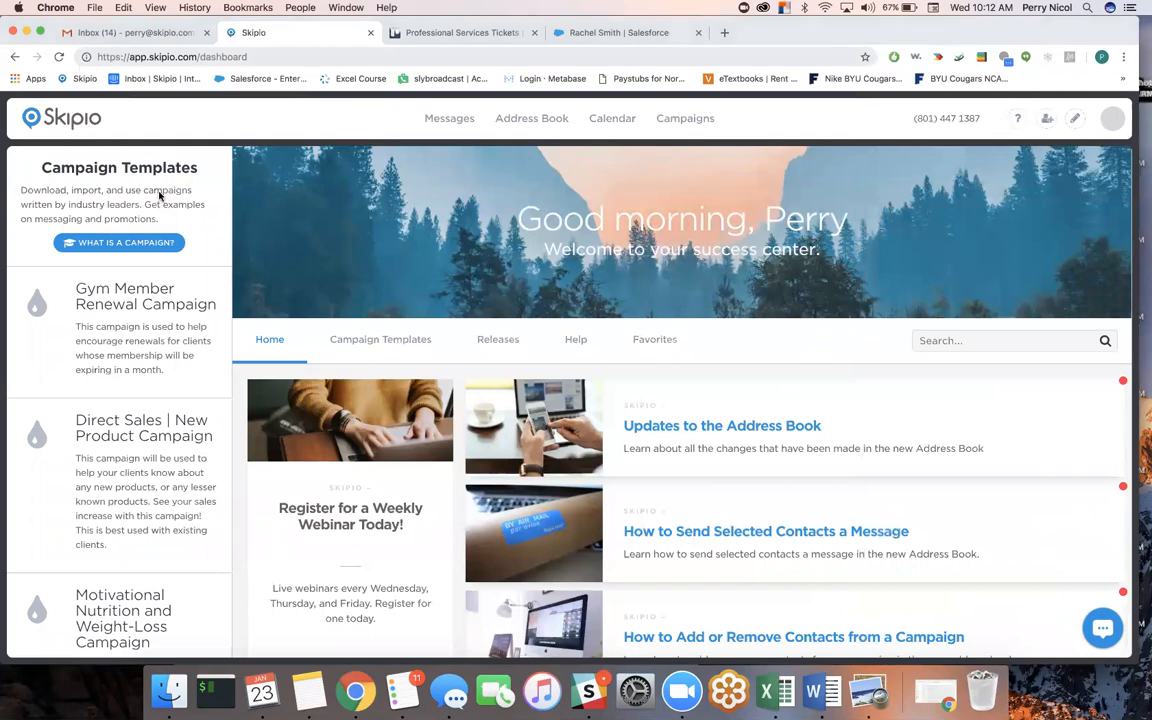
{"action": "left_click", "coordinate": [49, 119]}
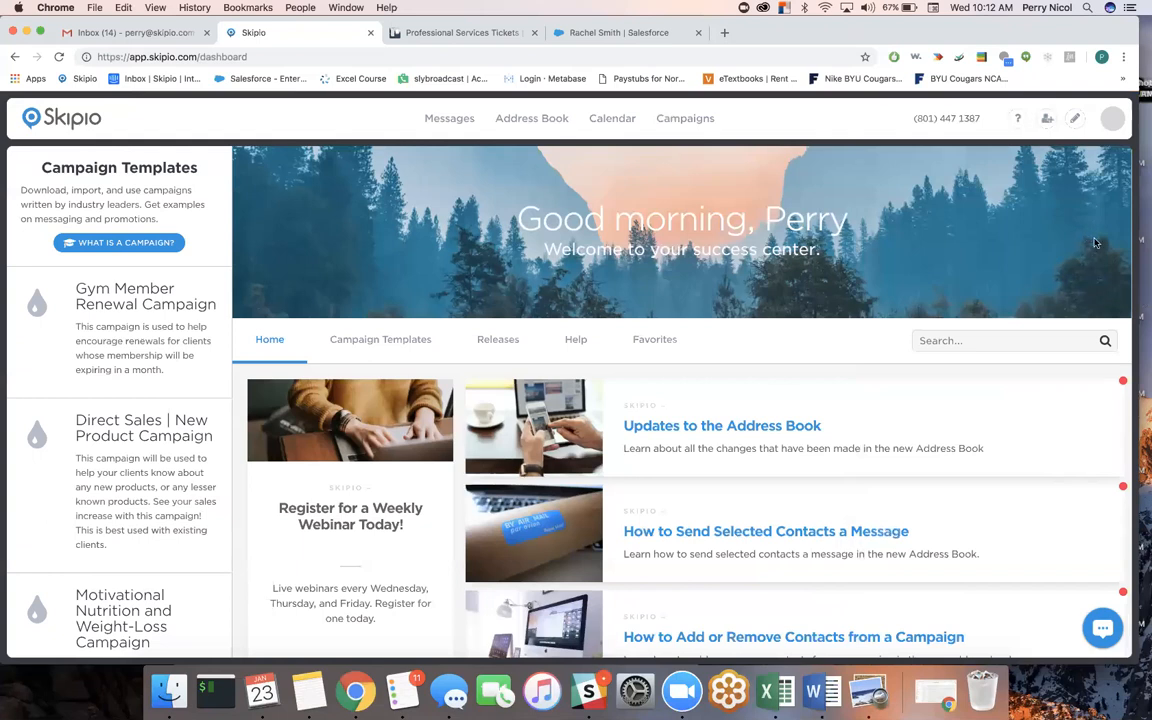
Check the available ways to add contacts and search the dashboard articles for "mobile"
{"action": "left_click", "coordinate": [1046, 131]}
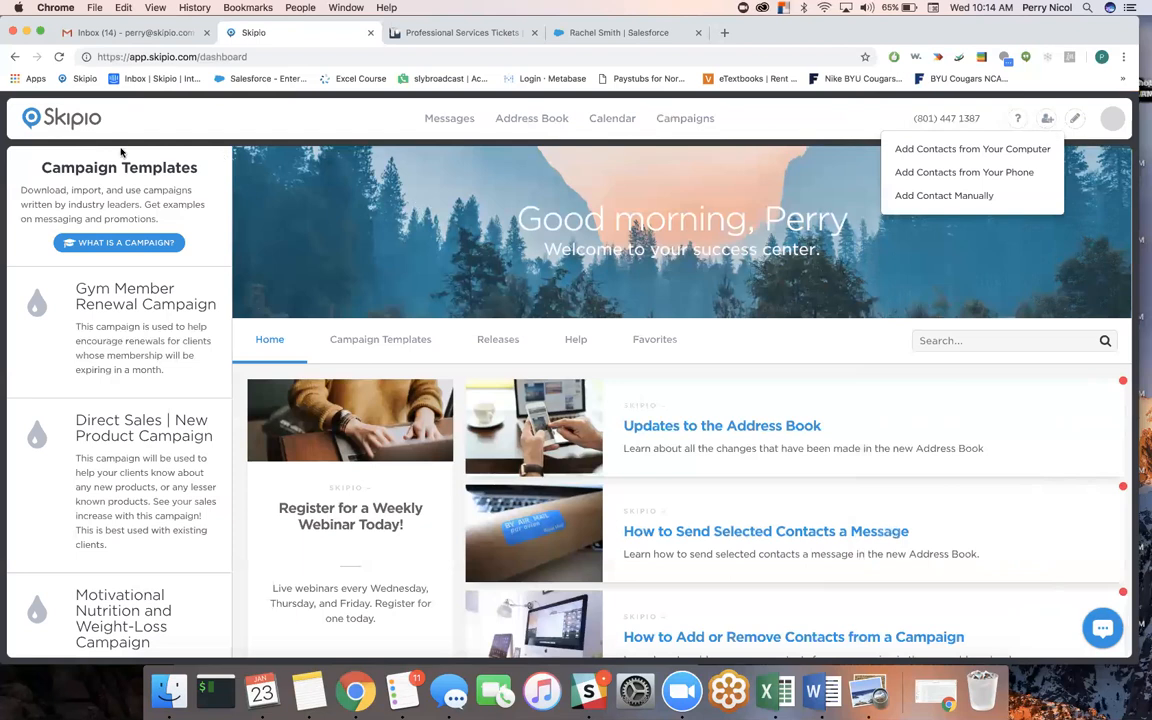
{"action": "left_click", "coordinate": [61, 117]}
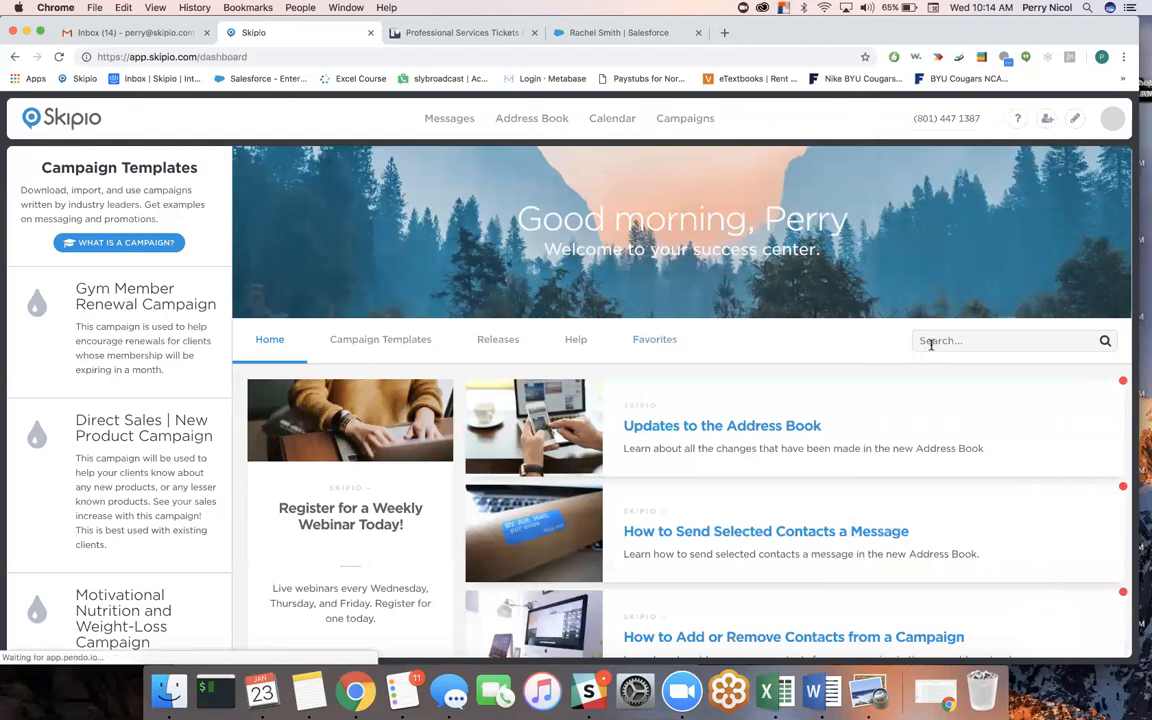
{"action": "left_click", "coordinate": [931, 341]}
{"action": "type", "text": "s"}
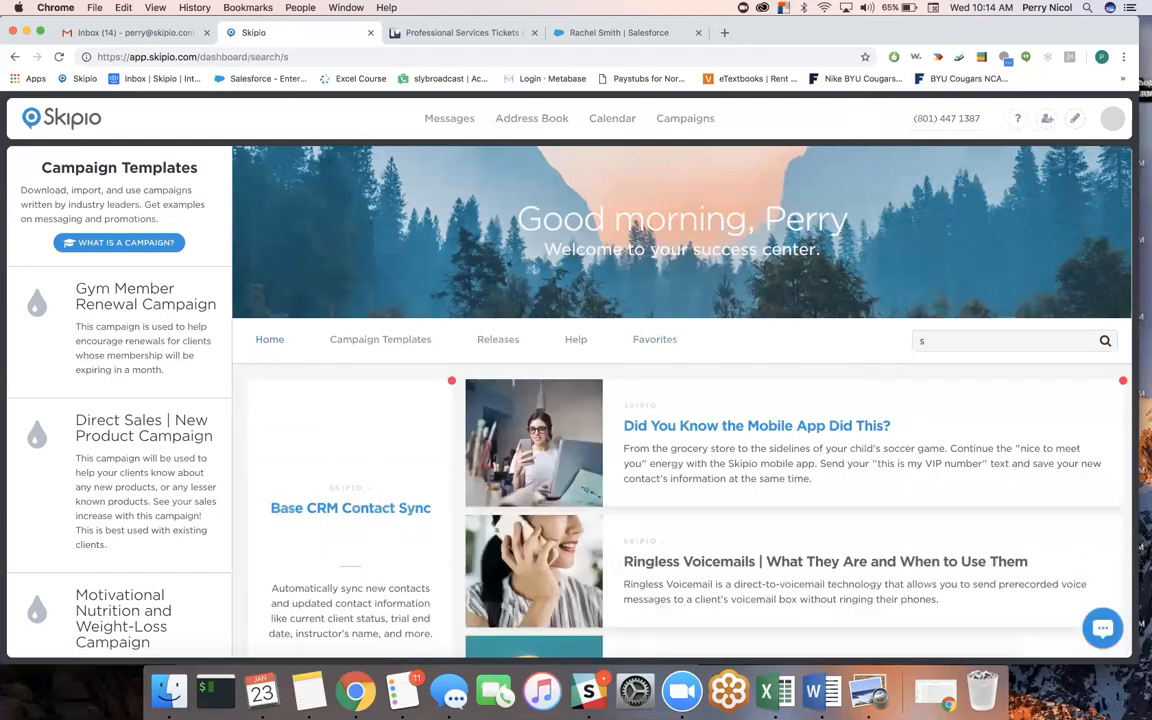
{"action": "key", "text": "BackSpace"}
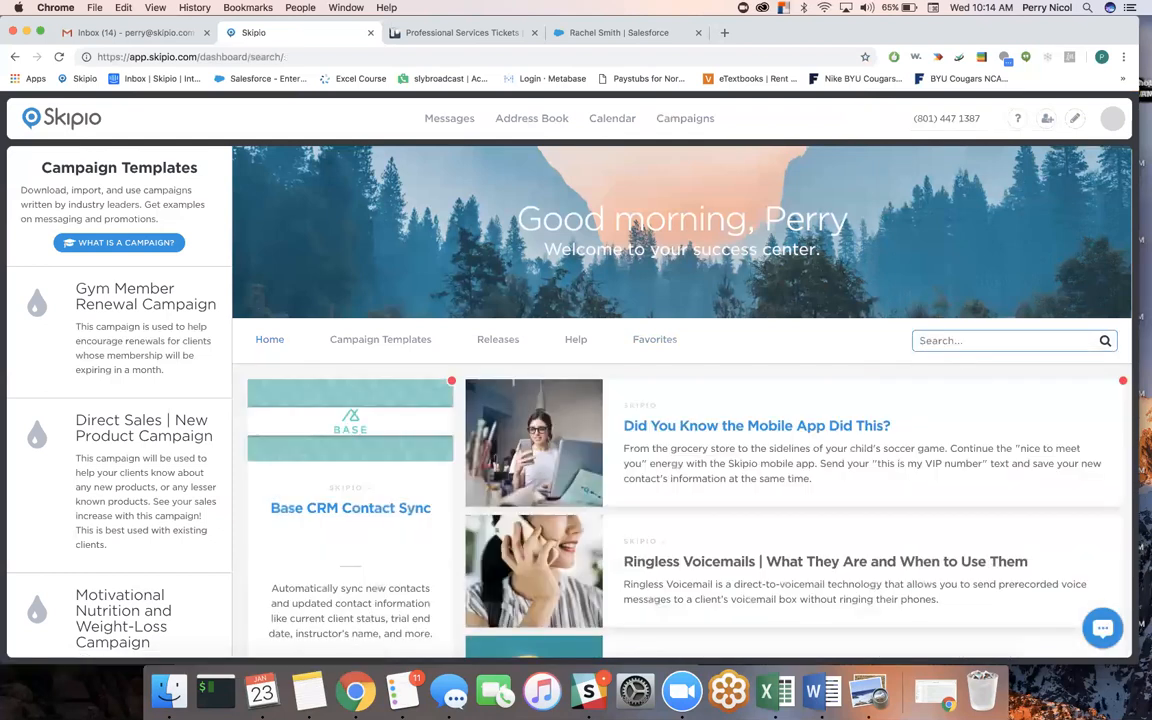
{"action": "type", "text": "mobil"}
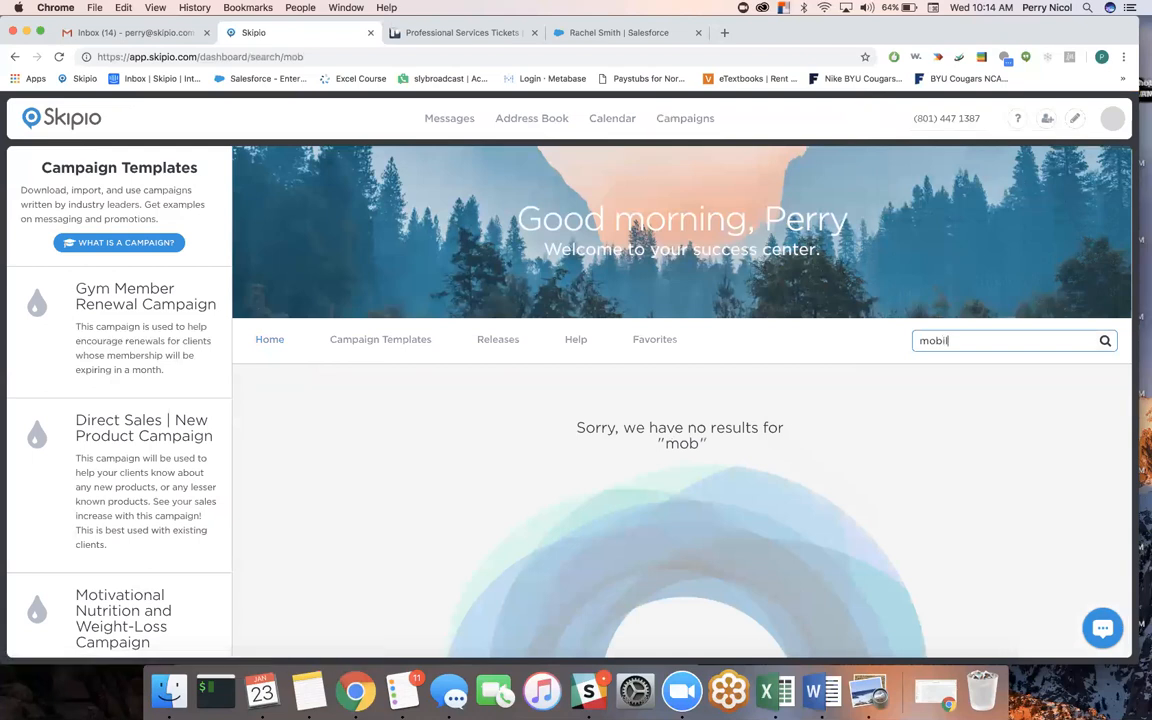
{"action": "type", "text": "e ap"}
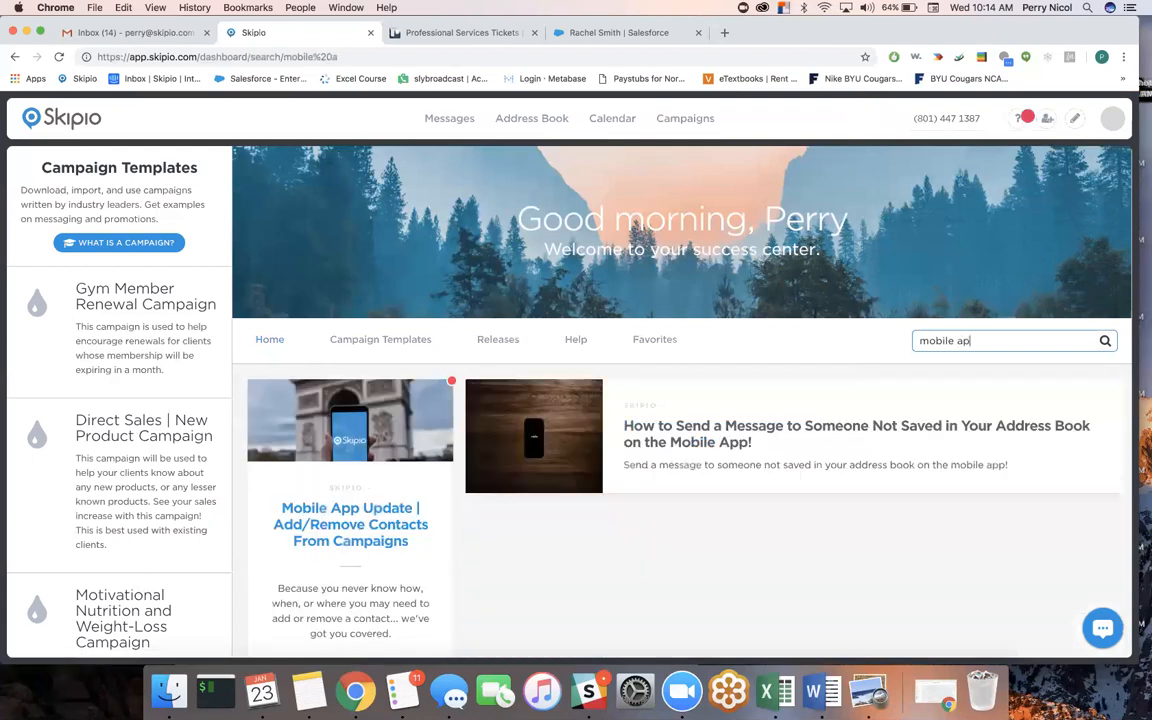
{"action": "key", "text": "BackSpace"}
{"action": "key", "text": "BackSpace"}
{"action": "key", "text": "BackSpace"}
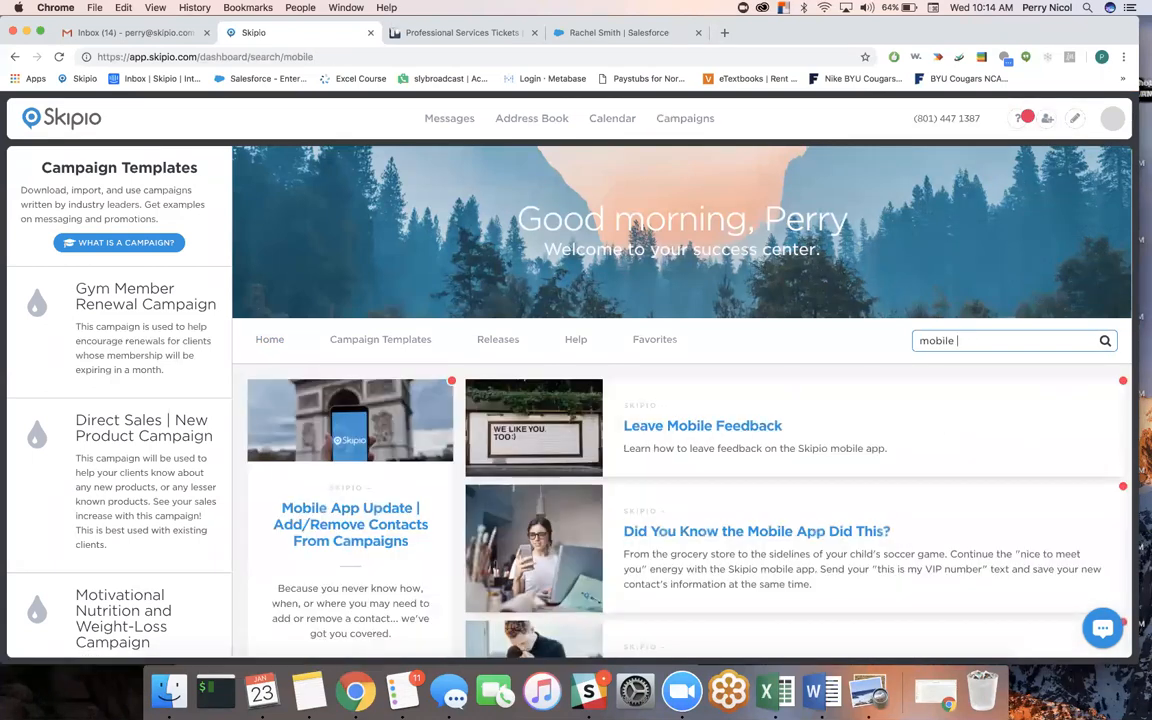
Open the New Skipio Mobile App article from the search results and read through it
{"action": "scroll", "coordinate": [638, 514], "scroll_direction": "down", "scroll_amount": 10}
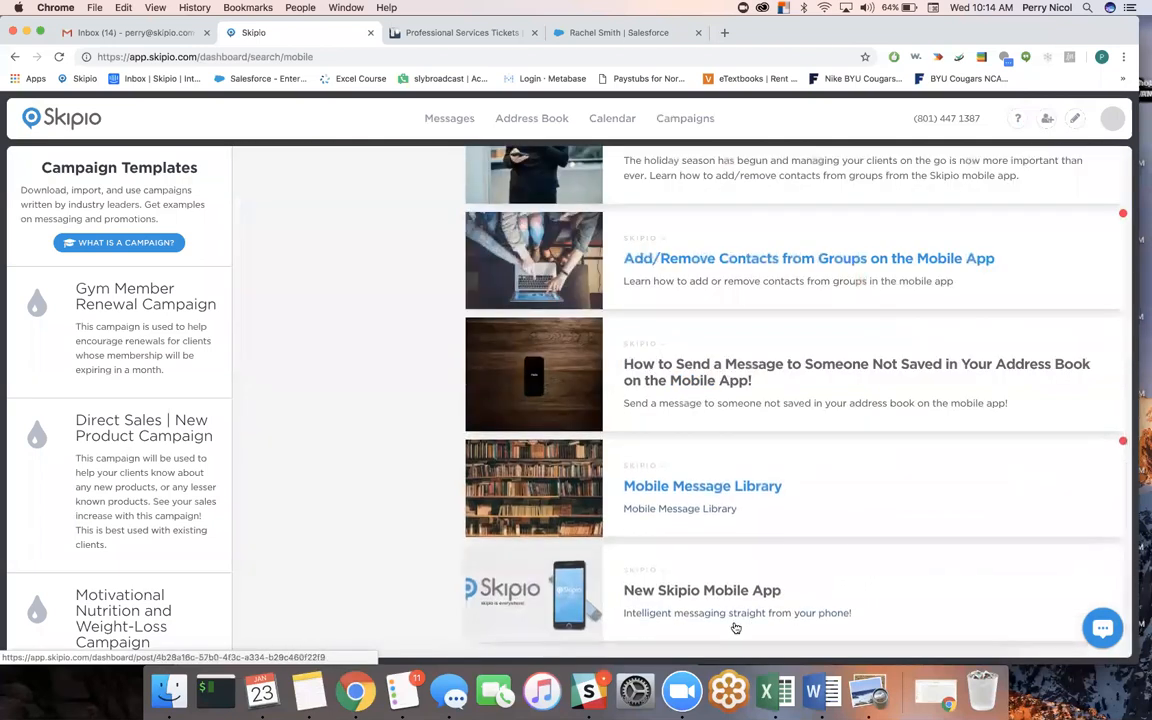
{"action": "left_click", "coordinate": [691, 592]}
{"action": "scroll", "coordinate": [514, 419], "scroll_direction": "down", "scroll_amount": 6}
{"action": "scroll", "coordinate": [516, 419], "scroll_direction": "down", "scroll_amount": 10}
{"action": "scroll", "coordinate": [516, 419], "scroll_direction": "down", "scroll_amount": 5}
{"action": "scroll", "coordinate": [527, 231], "scroll_direction": "up", "scroll_amount": 15}
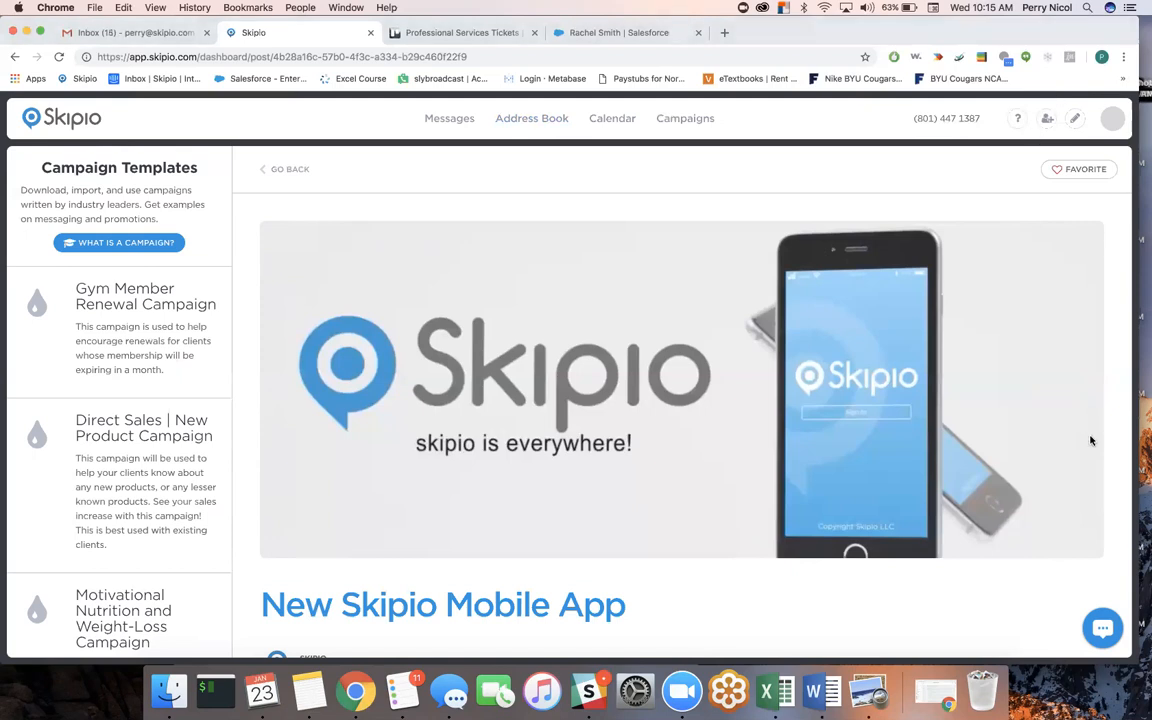
Open the form for adding a contact manually and review its fields, from First Name down to Add To Campaign(s)
{"action": "left_click", "coordinate": [1046, 118]}
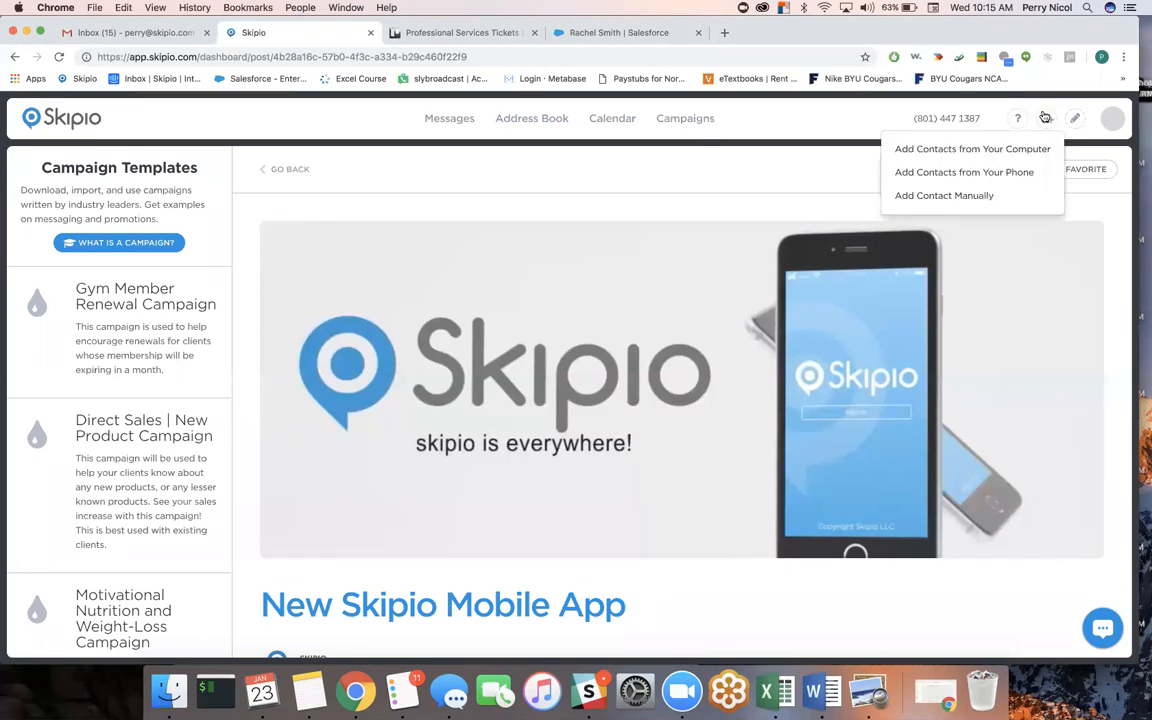
{"action": "left_click", "coordinate": [966, 197]}
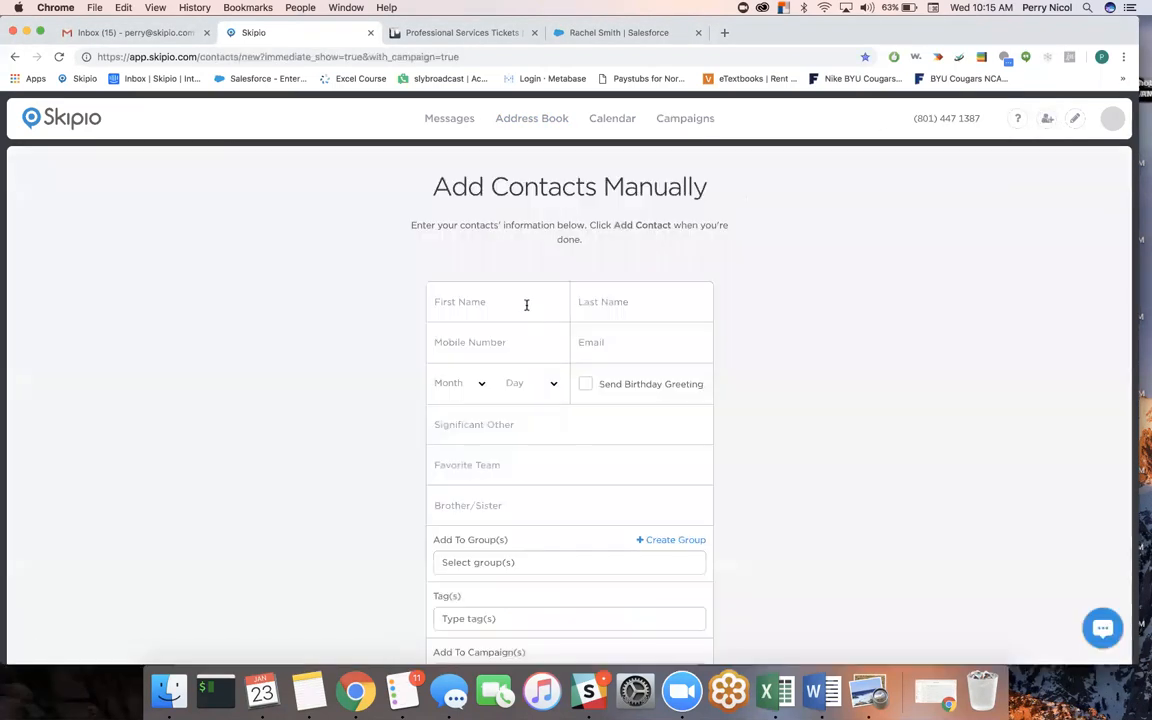
{"action": "left_click", "coordinate": [526, 305]}
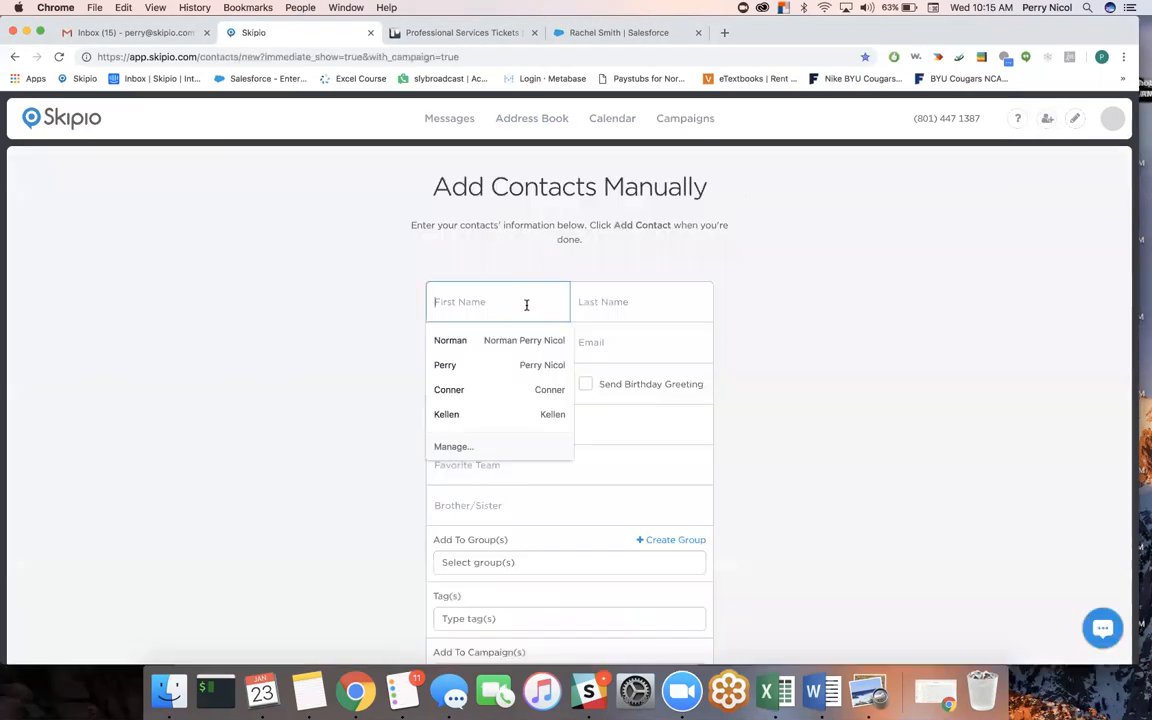
{"action": "left_click", "coordinate": [949, 302]}
{"action": "scroll", "coordinate": [949, 302], "scroll_direction": "down", "scroll_amount": 3}
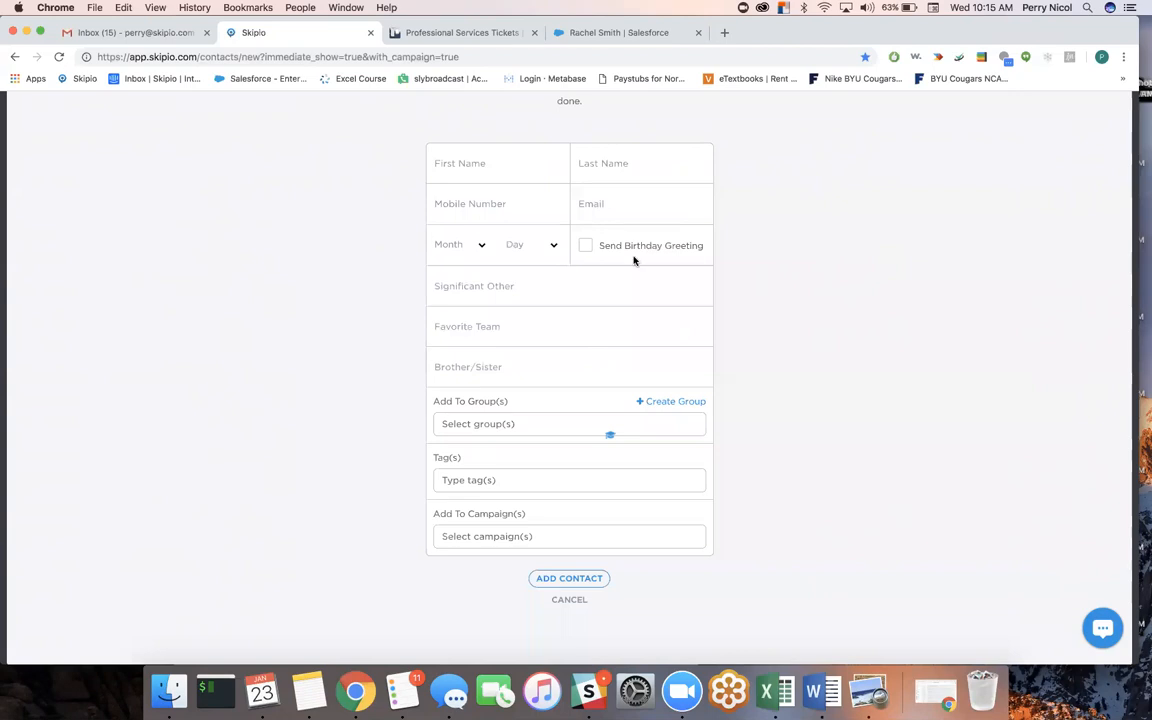
{"action": "scroll", "coordinate": [635, 262], "scroll_direction": "up", "scroll_amount": 3}
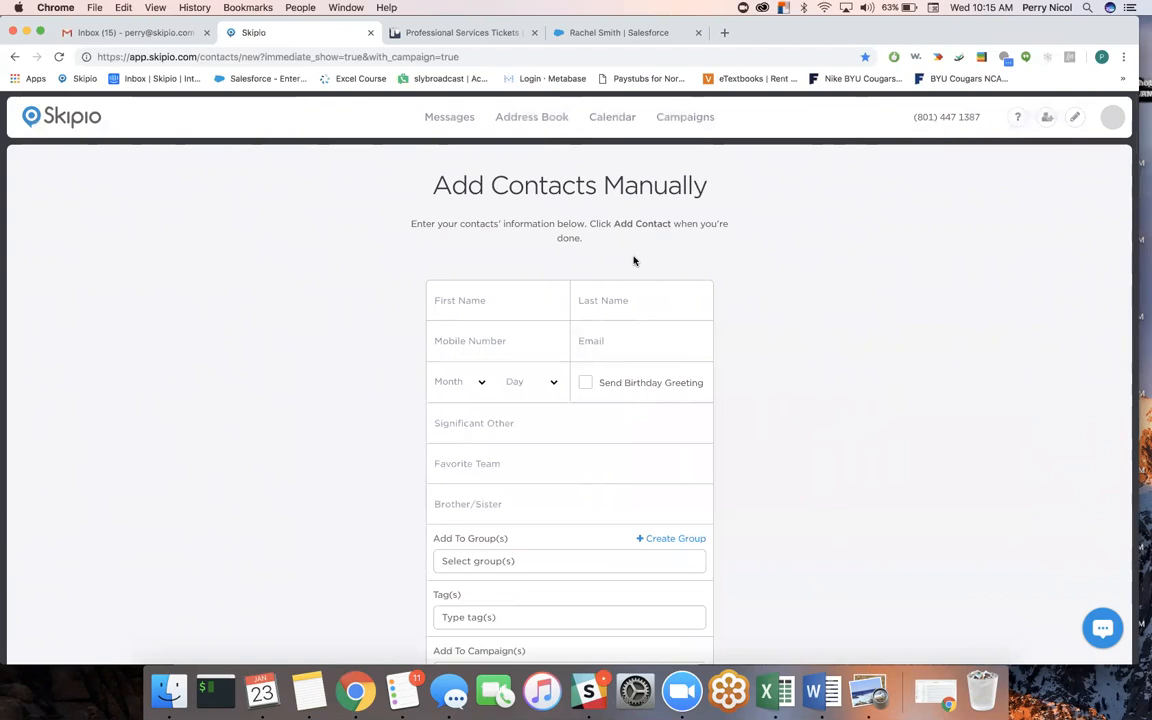
{"action": "left_click", "coordinate": [503, 305]}
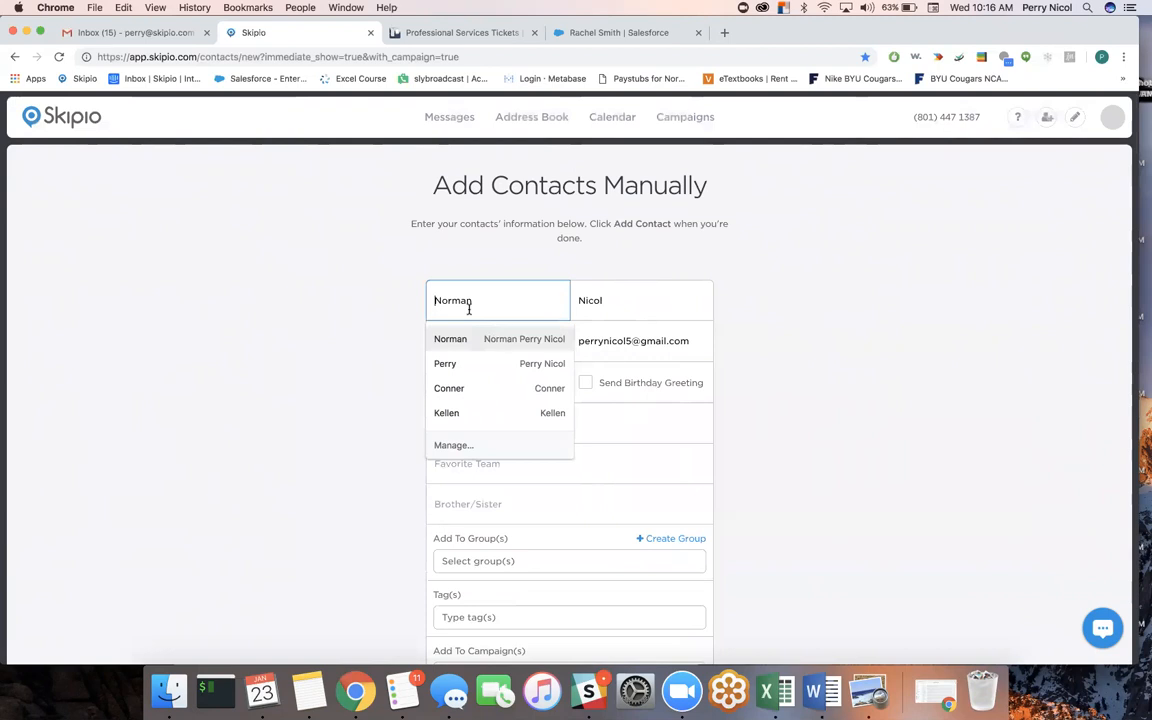
{"action": "left_click", "coordinate": [414, 287]}
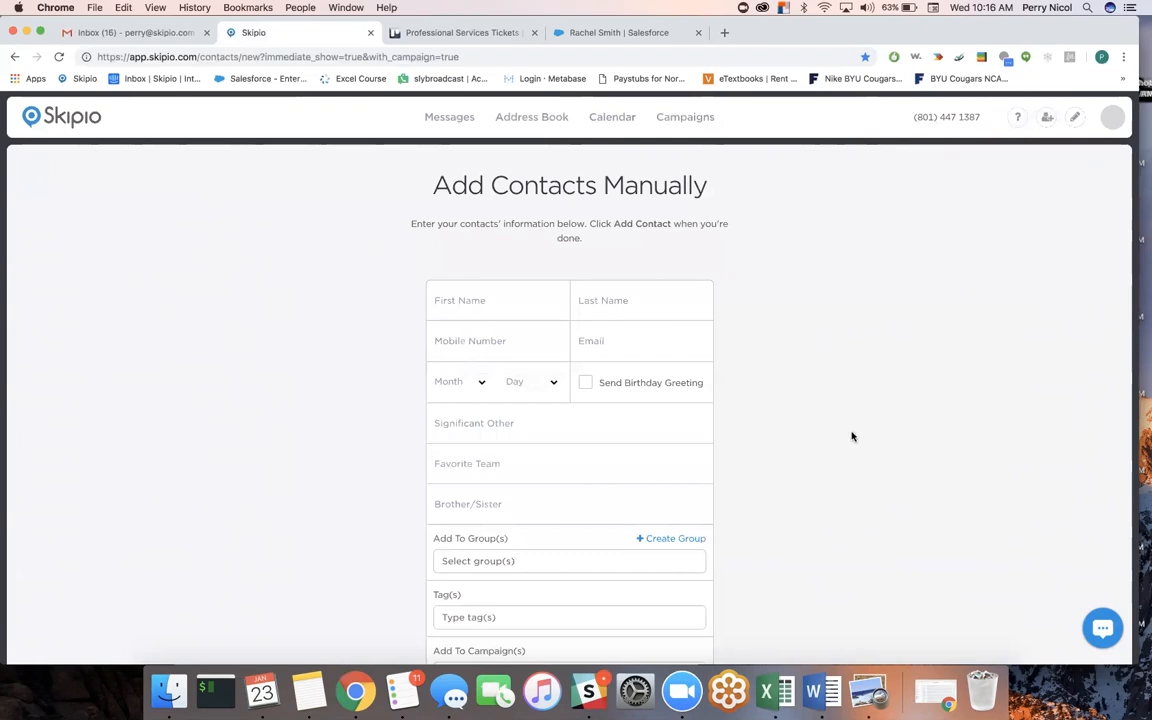
Switch to the MOCK_DATA spreadsheet in Excel and move its window up the screen
{"action": "left_click", "coordinate": [1046, 118]}
{"action": "left_click", "coordinate": [1026, 195]}
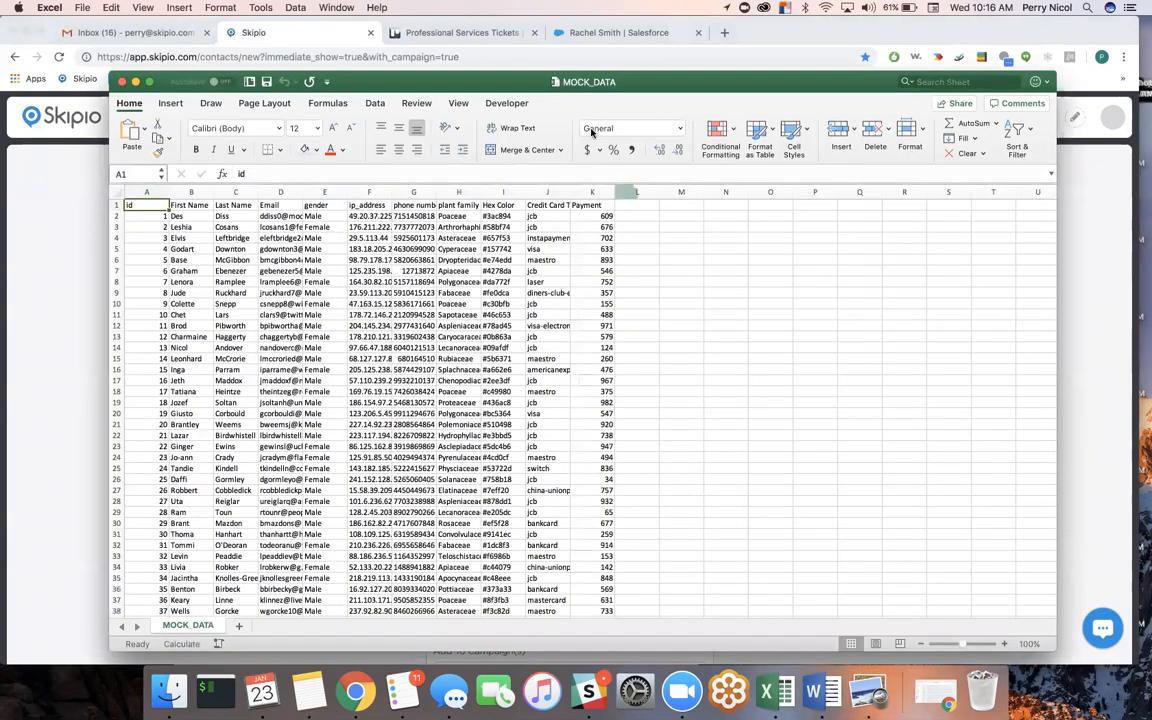
{"action": "left_click_drag", "start_coordinate": [577, 88], "coordinate": [562, 34]}
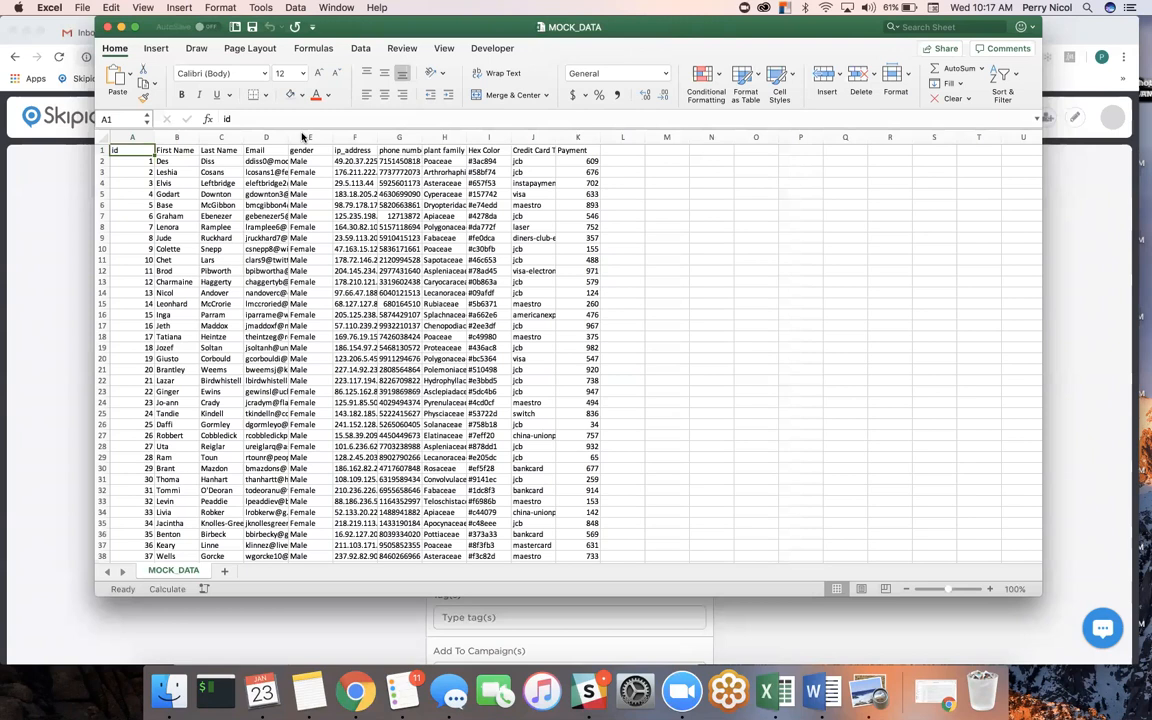
Prepare a copy of the MOCK_DATA spreadsheet named "January 23 contacts" in Downloads, using CSV UTF-8 (Comma delimited) format
{"action": "left_click", "coordinate": [88, 7]}
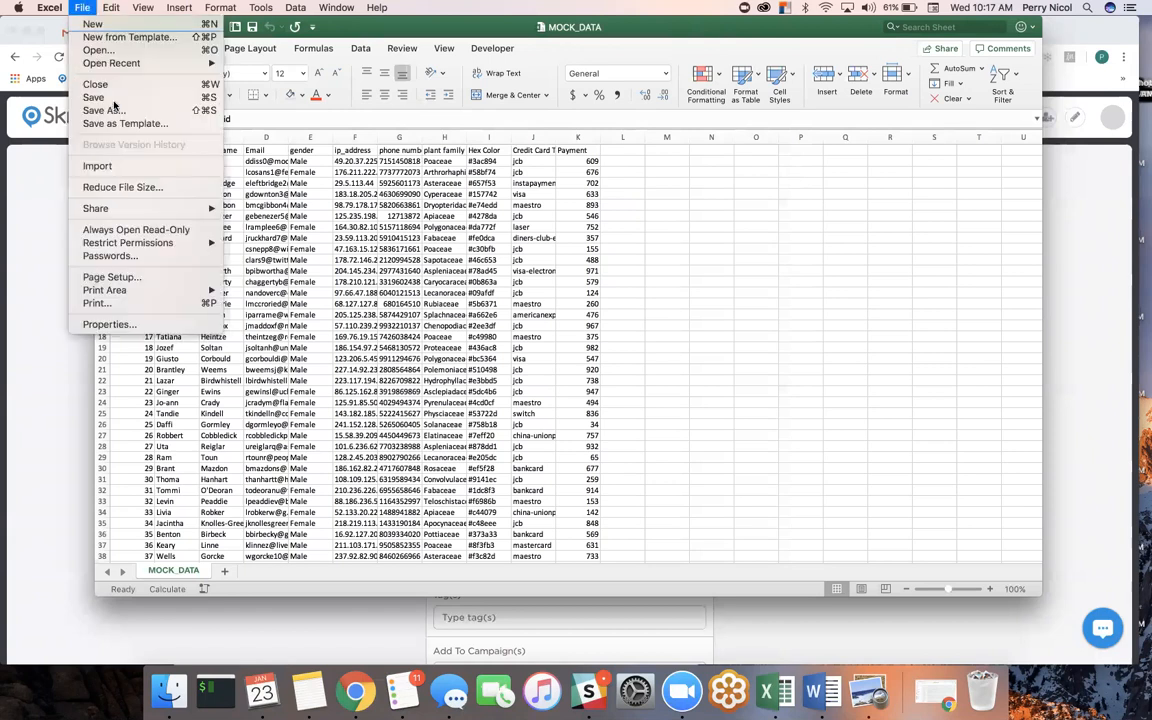
{"action": "left_click", "coordinate": [90, 7]}
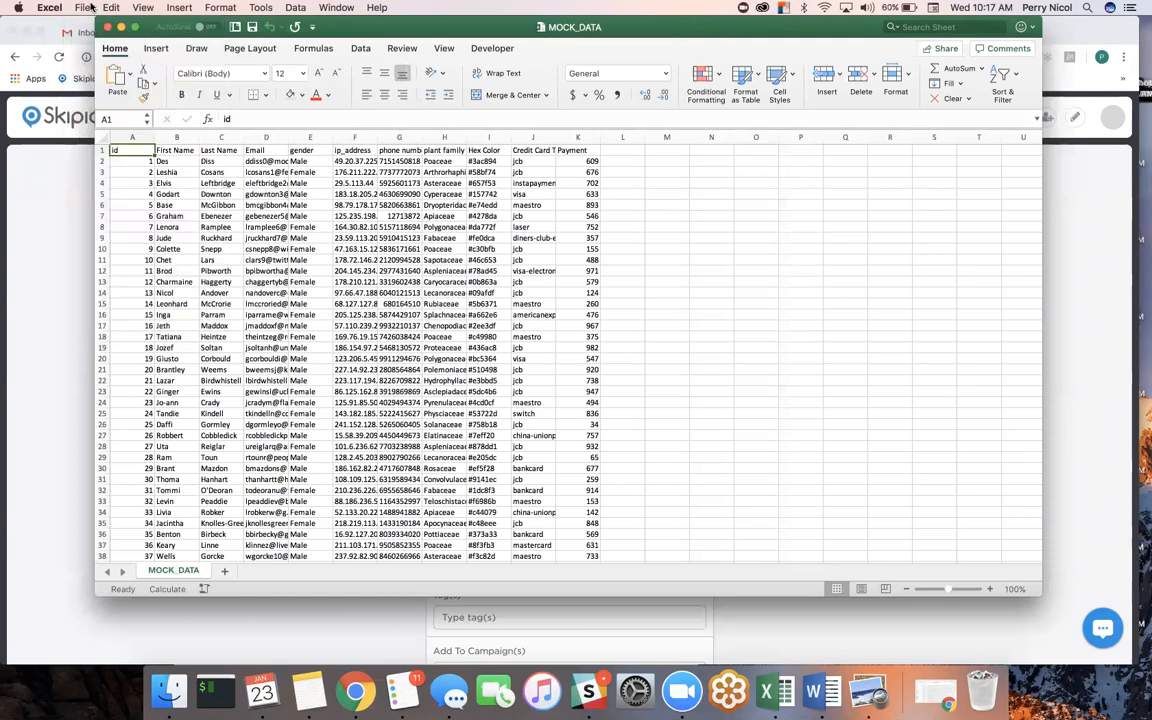
{"action": "left_click", "coordinate": [90, 7]}
{"action": "left_click", "coordinate": [102, 113]}
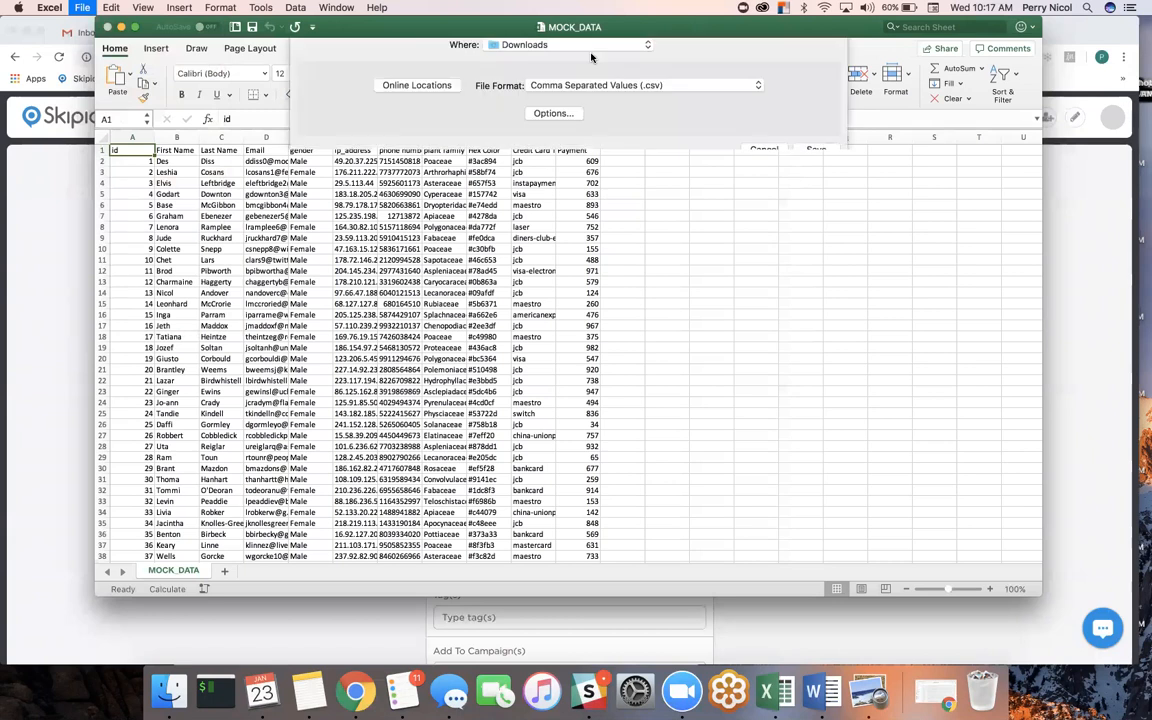
{"action": "type", "text": "Jan"}
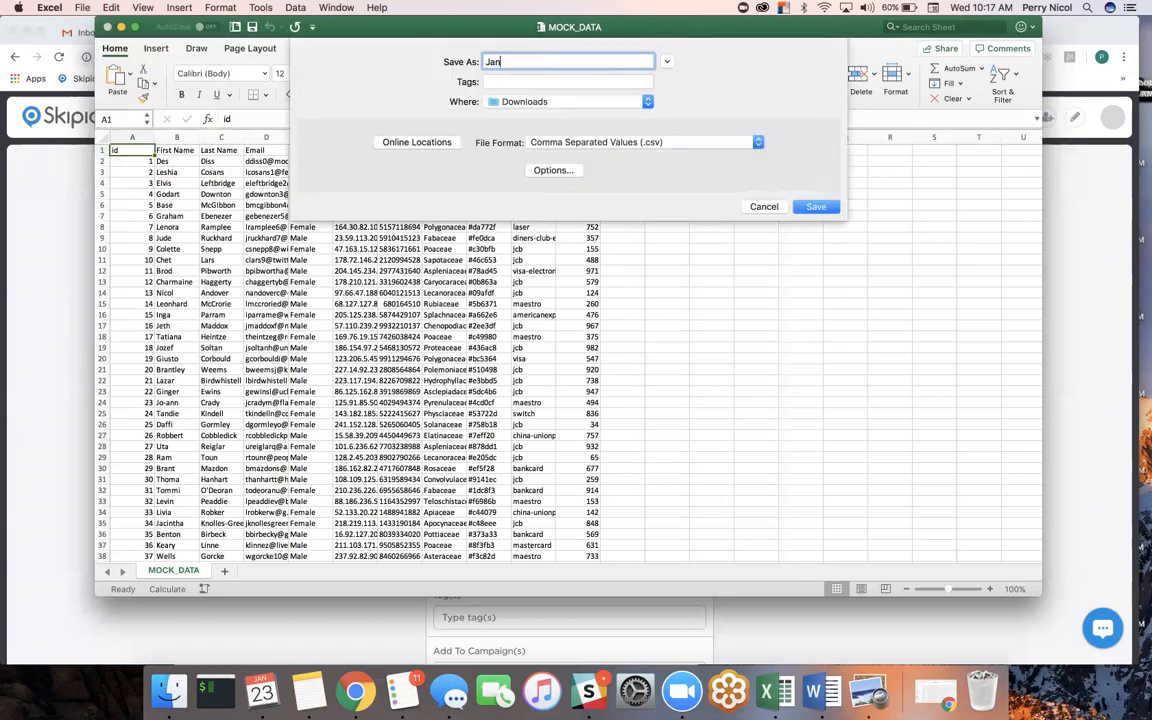
{"action": "type", "text": "uary 23 contacts"}
{"action": "left_click", "coordinate": [548, 145]}
{"action": "scroll", "coordinate": [600, 120], "scroll_direction": "up", "scroll_amount": 3}
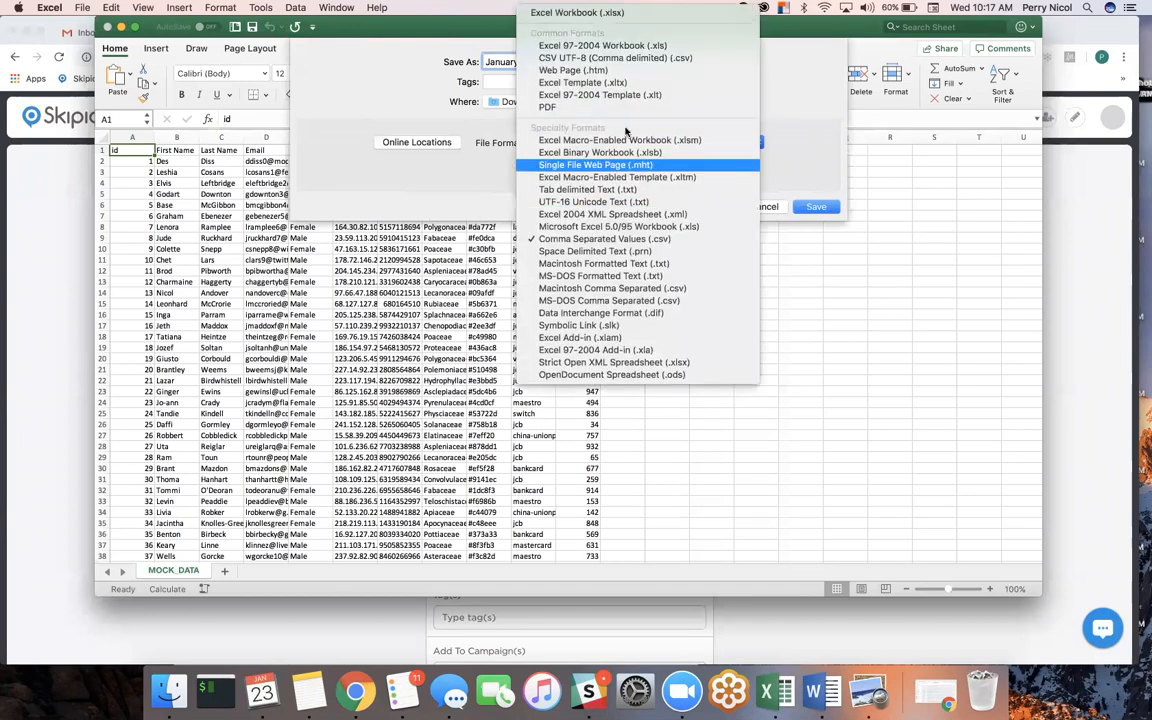
{"action": "left_click", "coordinate": [618, 57]}
Try the Excel 97-2004 Workbook, CSV UTF-8 and Comma Separated Values file formats for the copy
{"action": "left_click", "coordinate": [627, 146]}
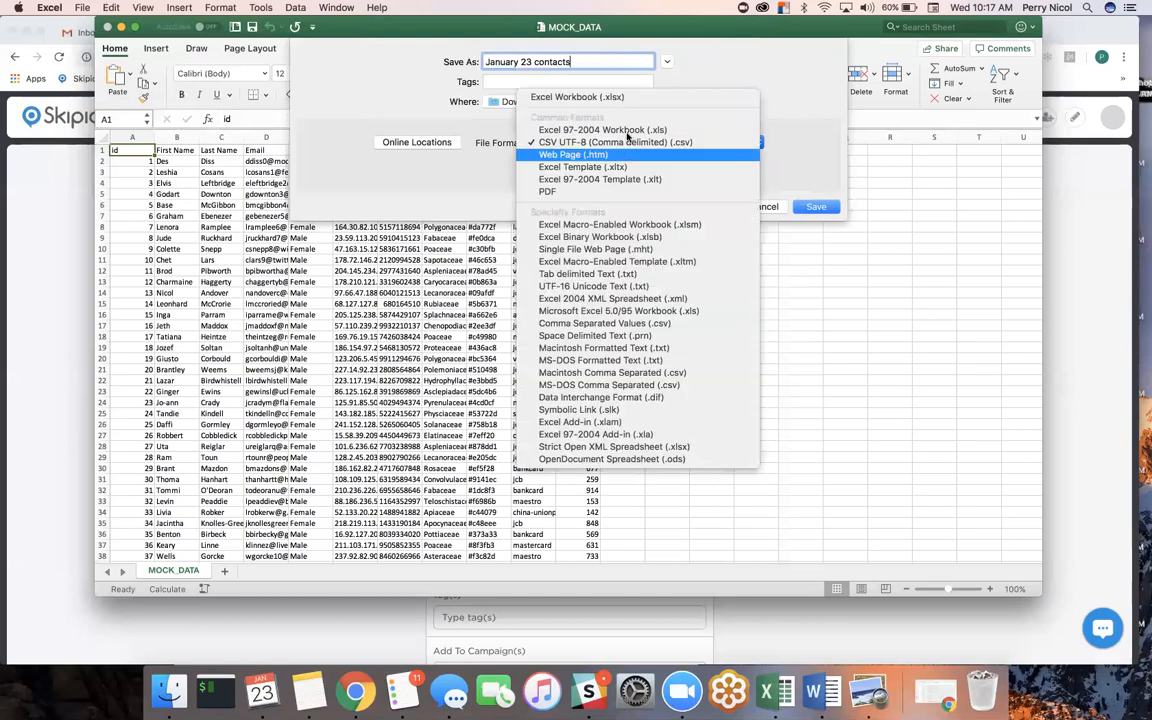
{"action": "key", "text": "Return"}
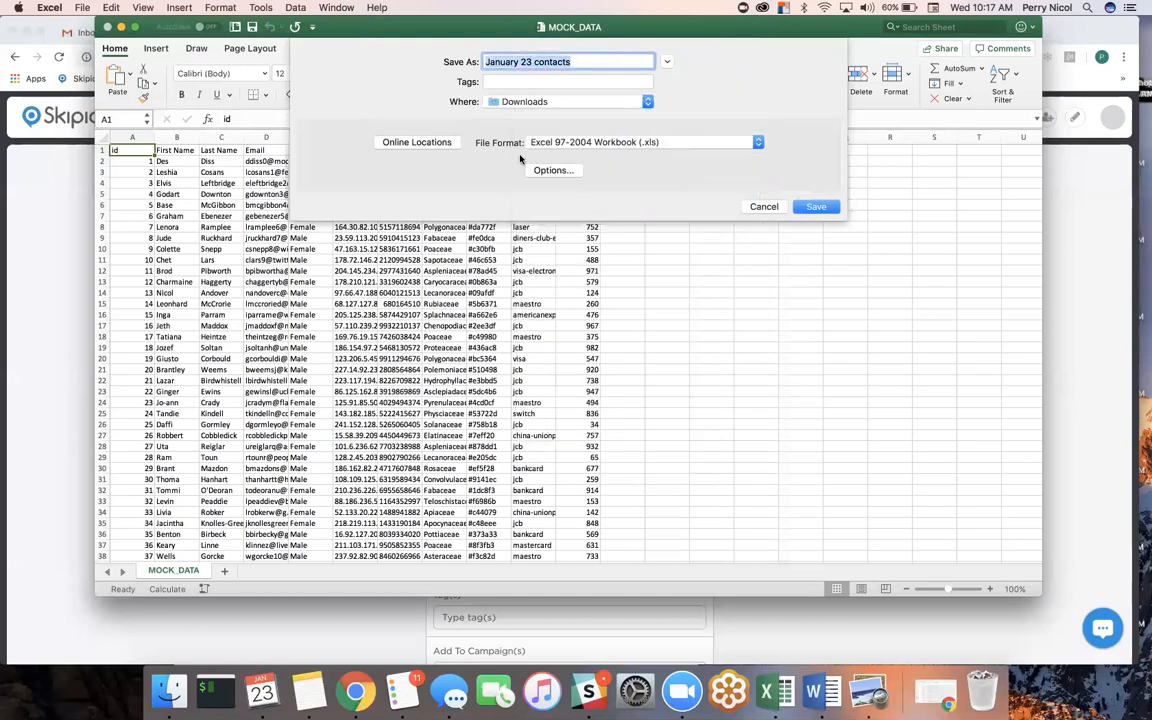
{"action": "left_click", "coordinate": [643, 145]}
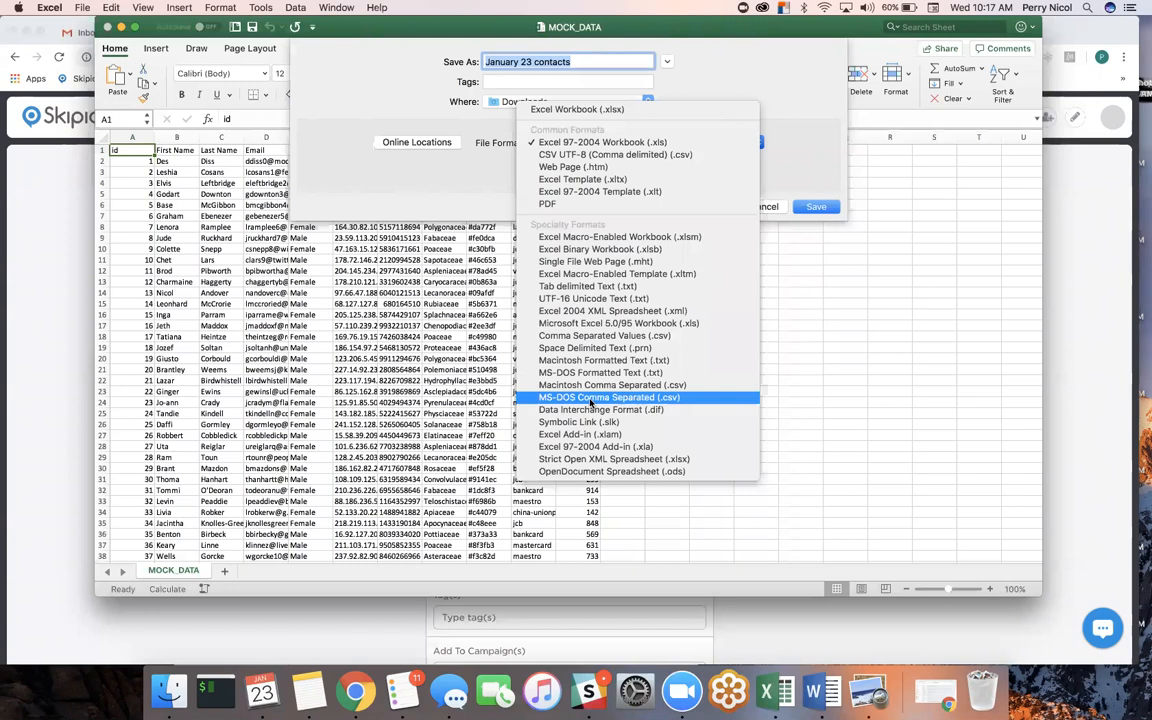
{"action": "left_click", "coordinate": [565, 155]}
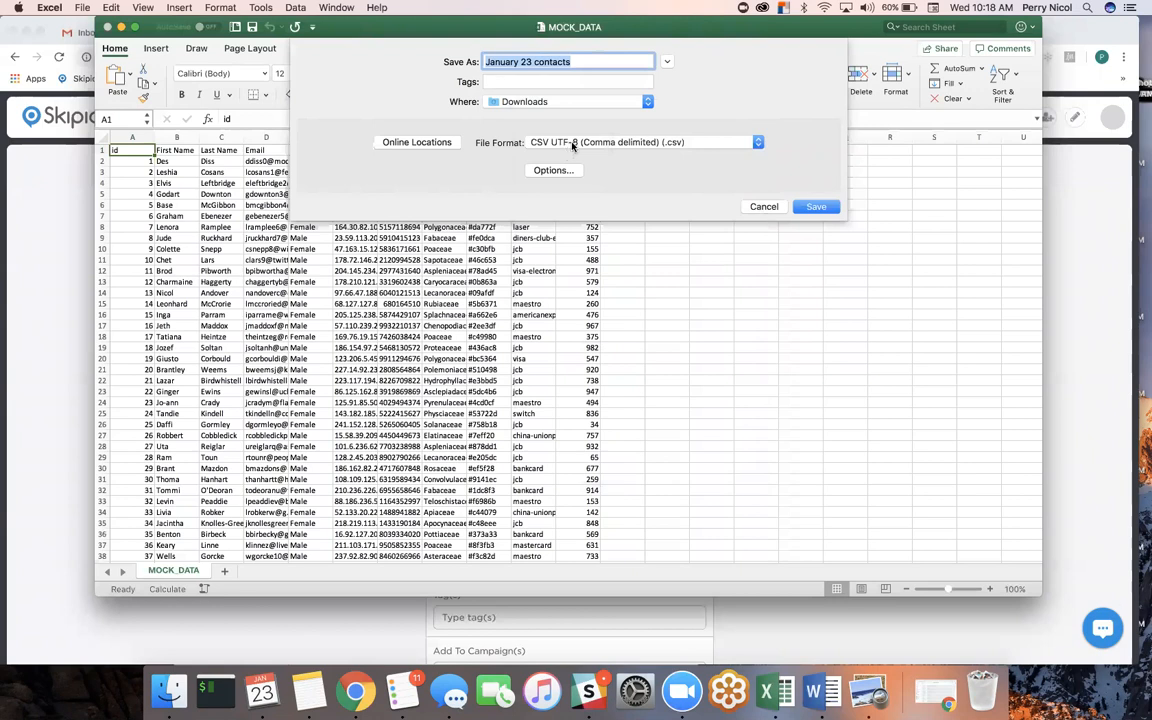
{"action": "left_click", "coordinate": [573, 145]}
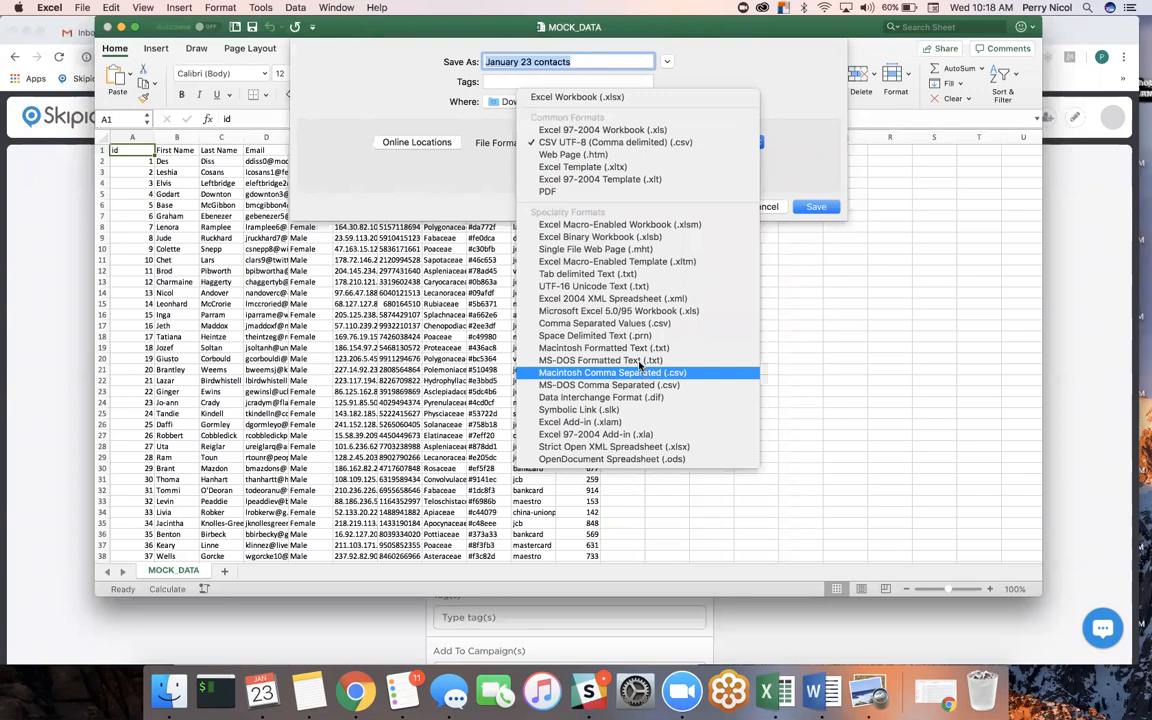
{"action": "left_click", "coordinate": [643, 324]}
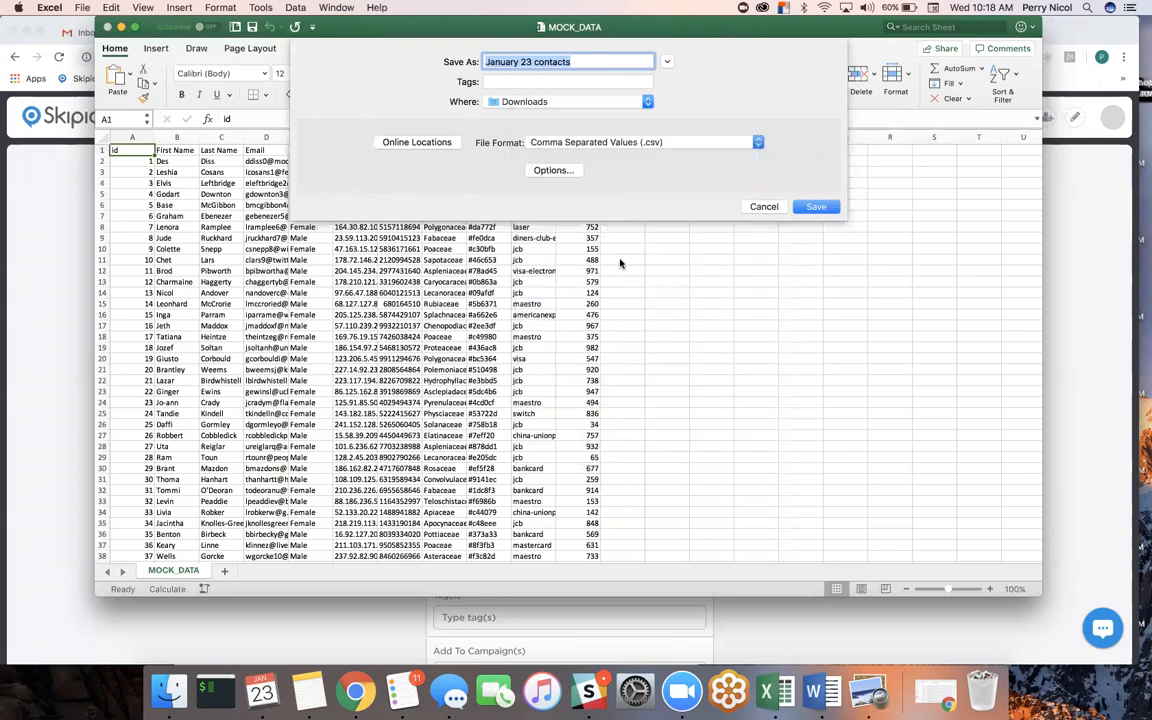
Save the contacts file in CSV UTF-8 (Comma delimited) format and close the workbook
{"action": "left_click", "coordinate": [646, 141]}
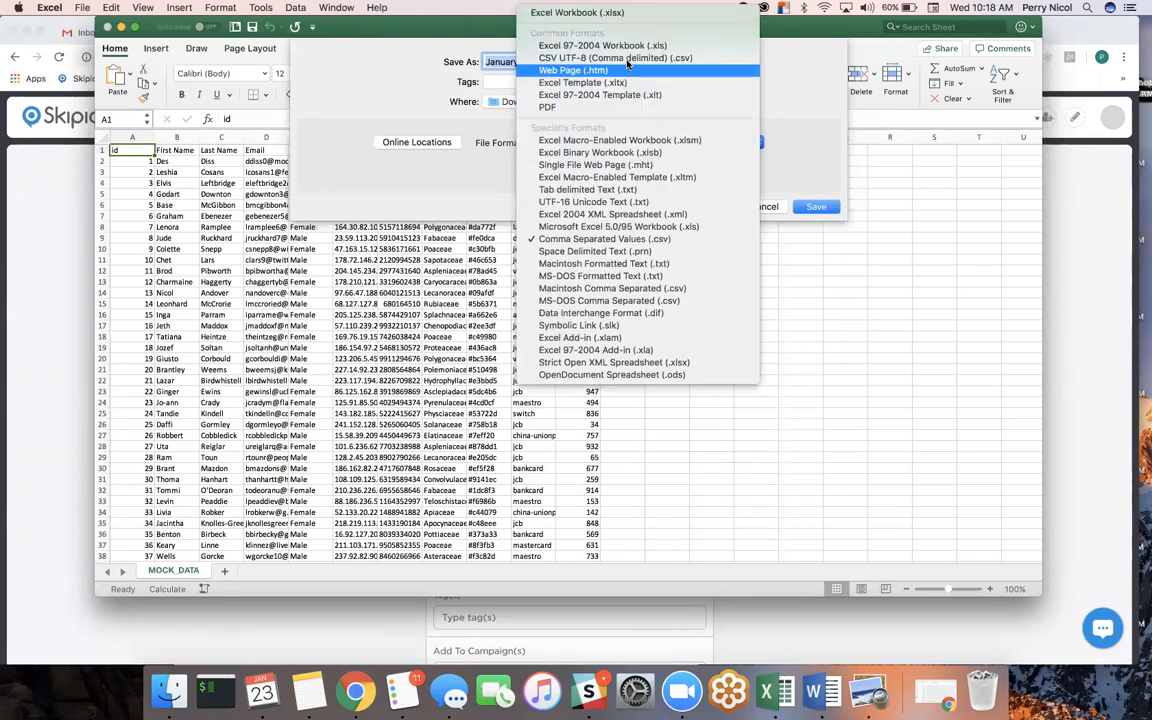
{"action": "left_click", "coordinate": [625, 58]}
{"action": "left_click", "coordinate": [810, 206]}
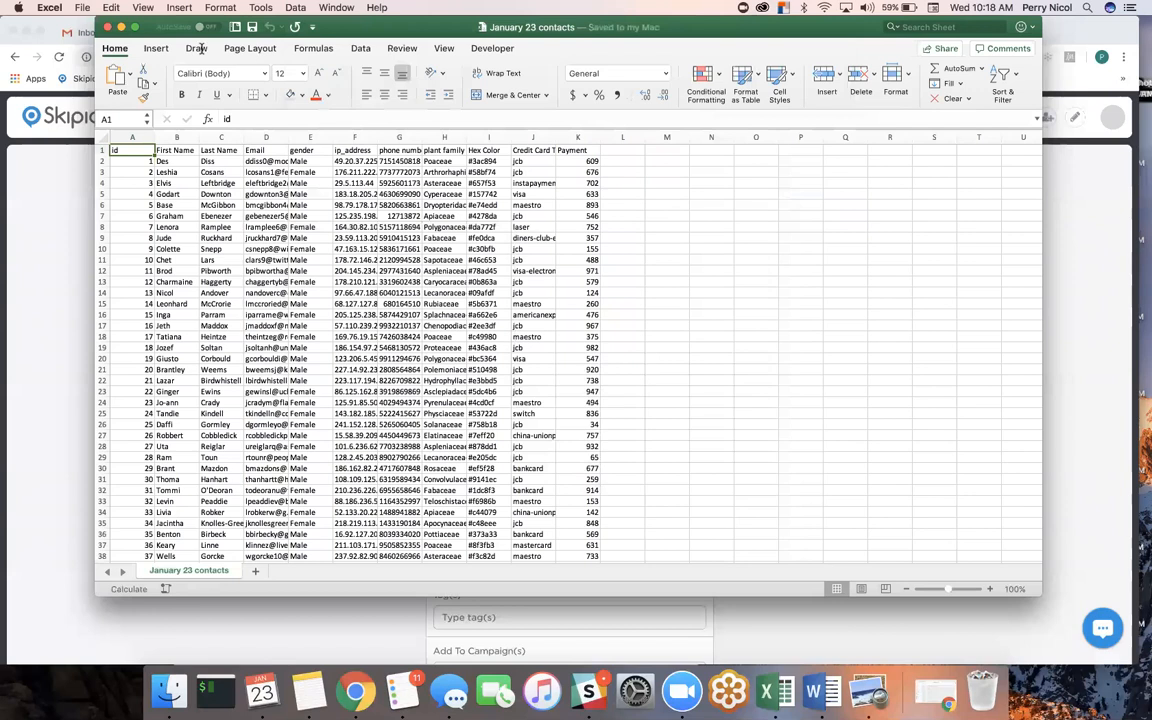
{"action": "left_click", "coordinate": [109, 27]}
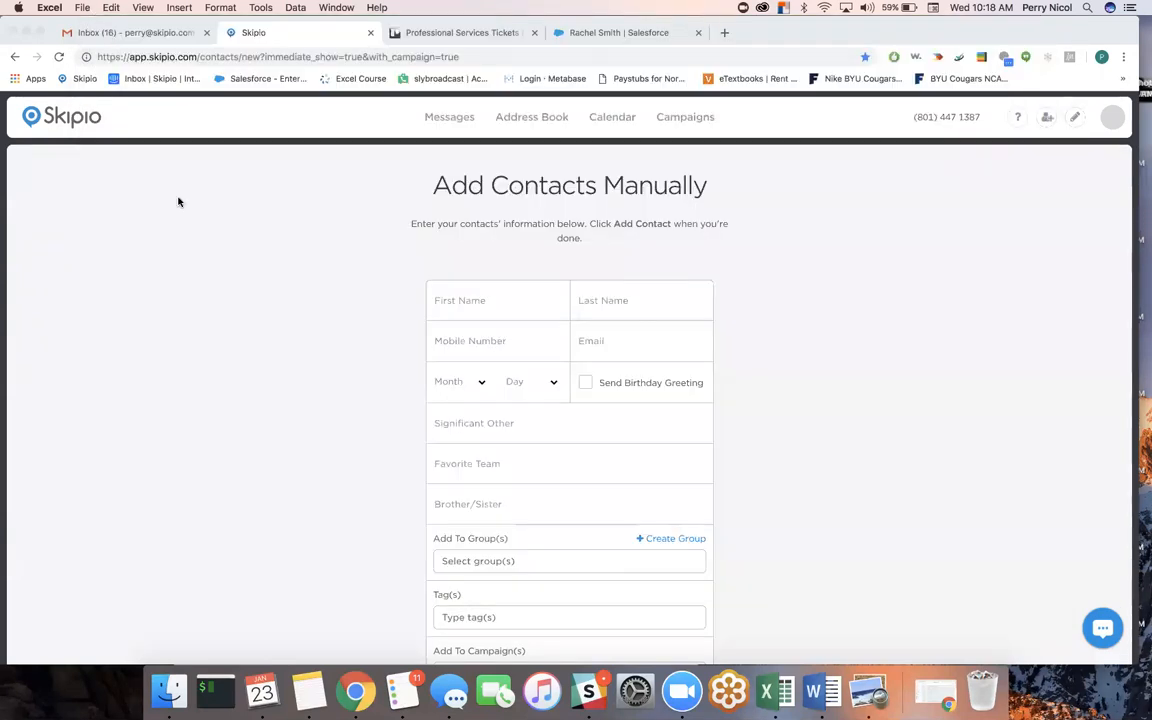
Switch to Excel and open the recent "January 23 contacts" file, importing it as delimited text with the Comma delimiter added
{"action": "left_click", "coordinate": [775, 691]}
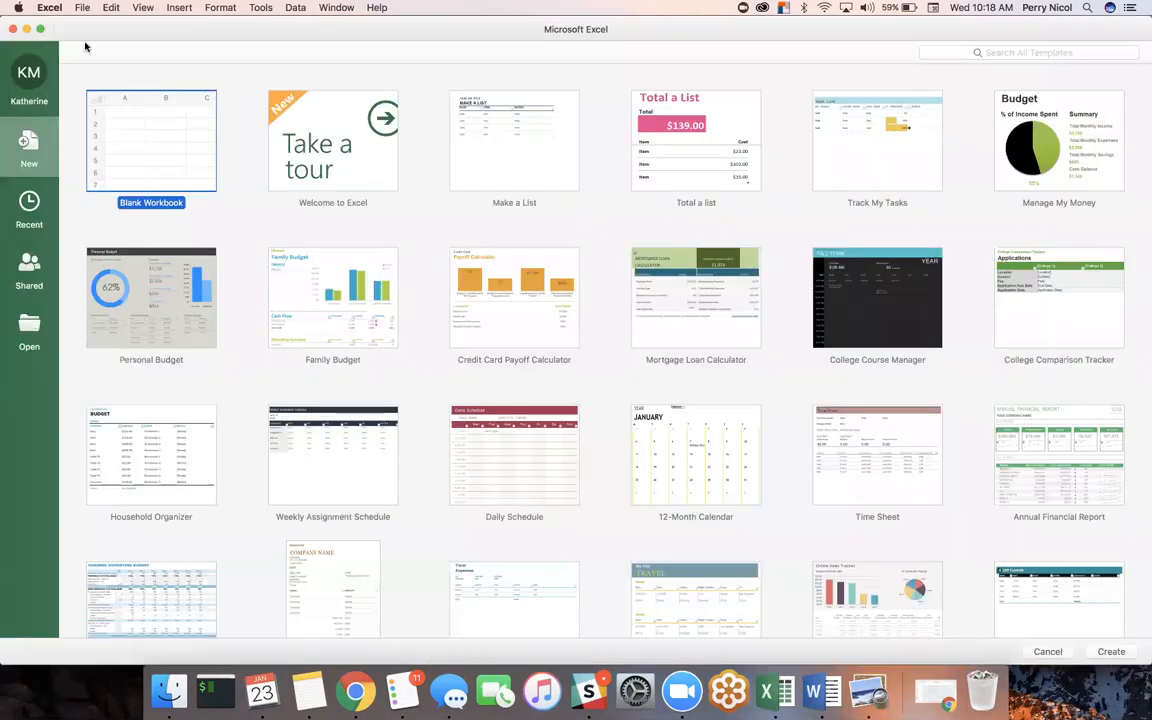
{"action": "left_click", "coordinate": [28, 204]}
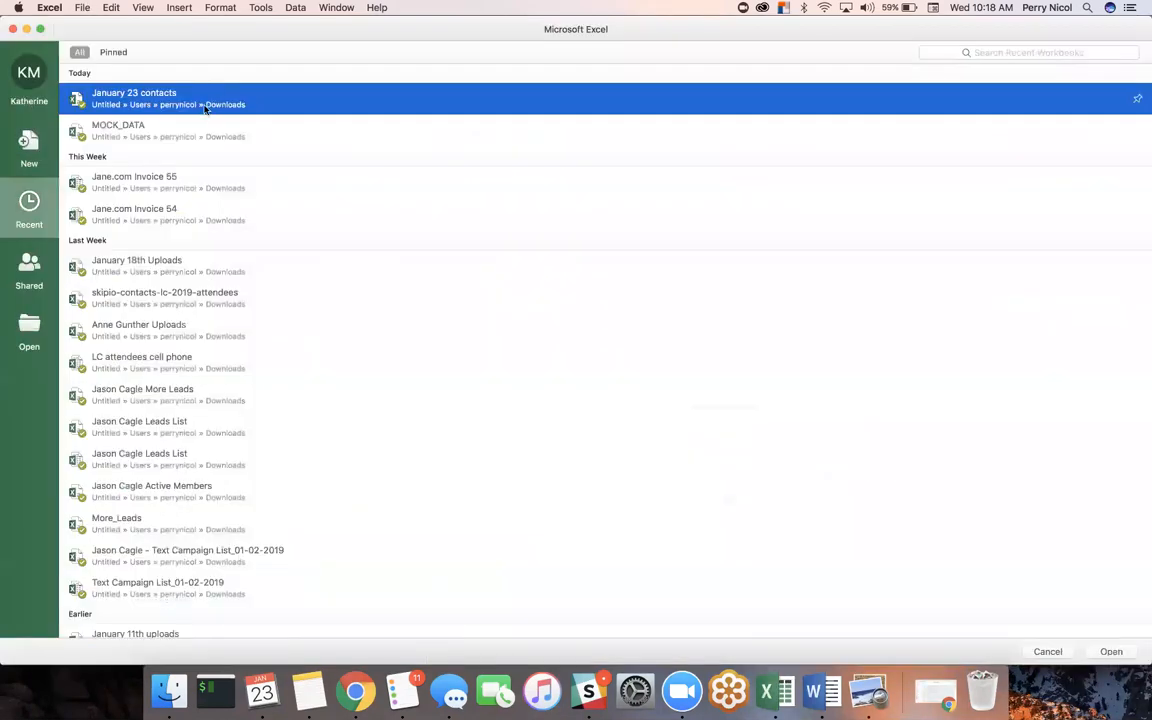
{"action": "double_click", "coordinate": [151, 99]}
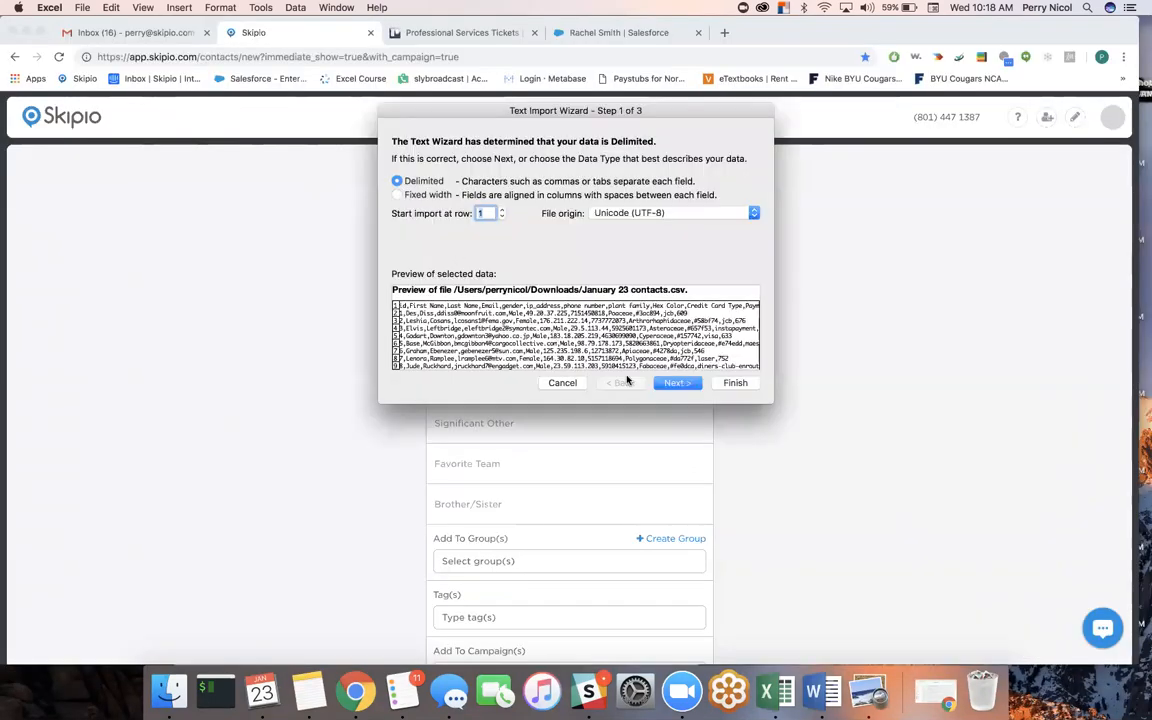
{"action": "left_click", "coordinate": [665, 385]}
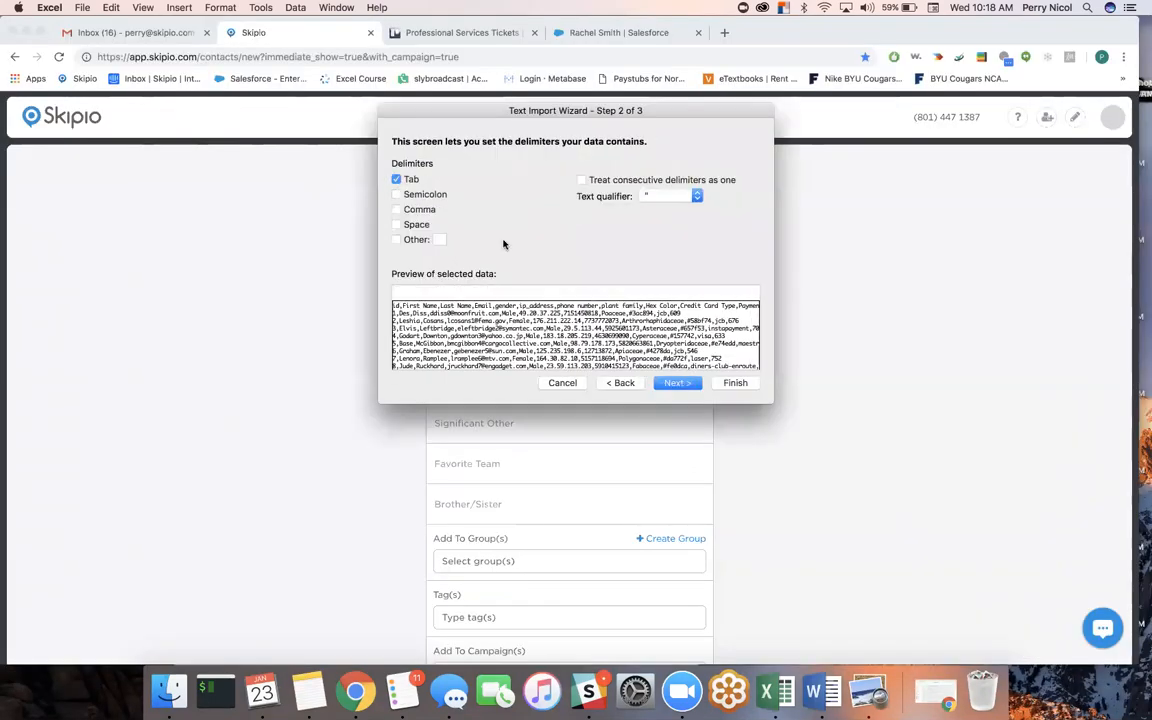
{"action": "left_click", "coordinate": [397, 209]}
{"action": "left_click", "coordinate": [724, 384]}
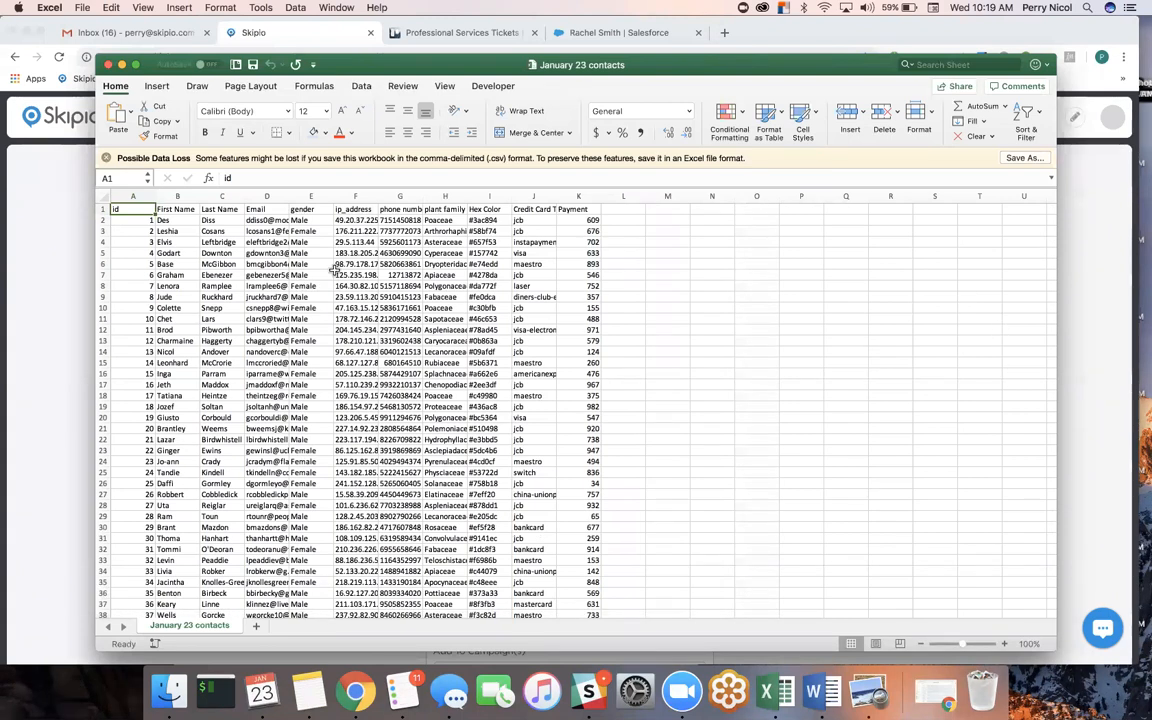
Delete the id column from the January 23 contacts sheet
{"action": "left_click", "coordinate": [131, 195]}
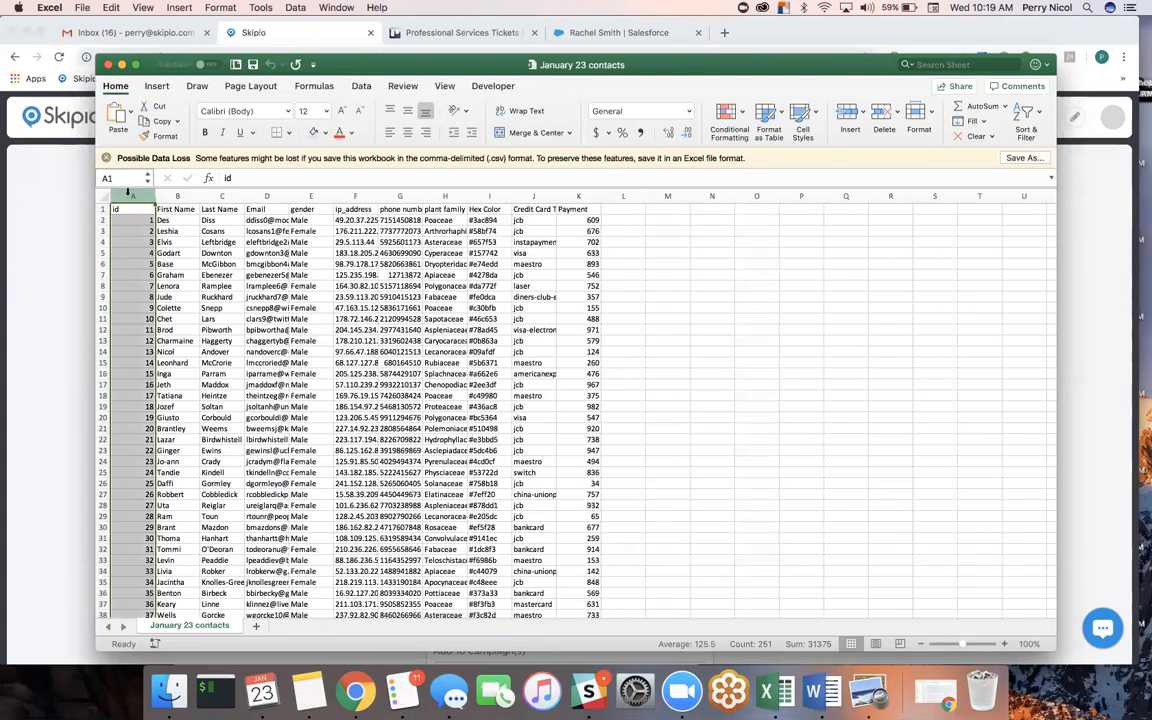
{"action": "right_click", "coordinate": [131, 192]}
{"action": "left_click", "coordinate": [155, 272]}
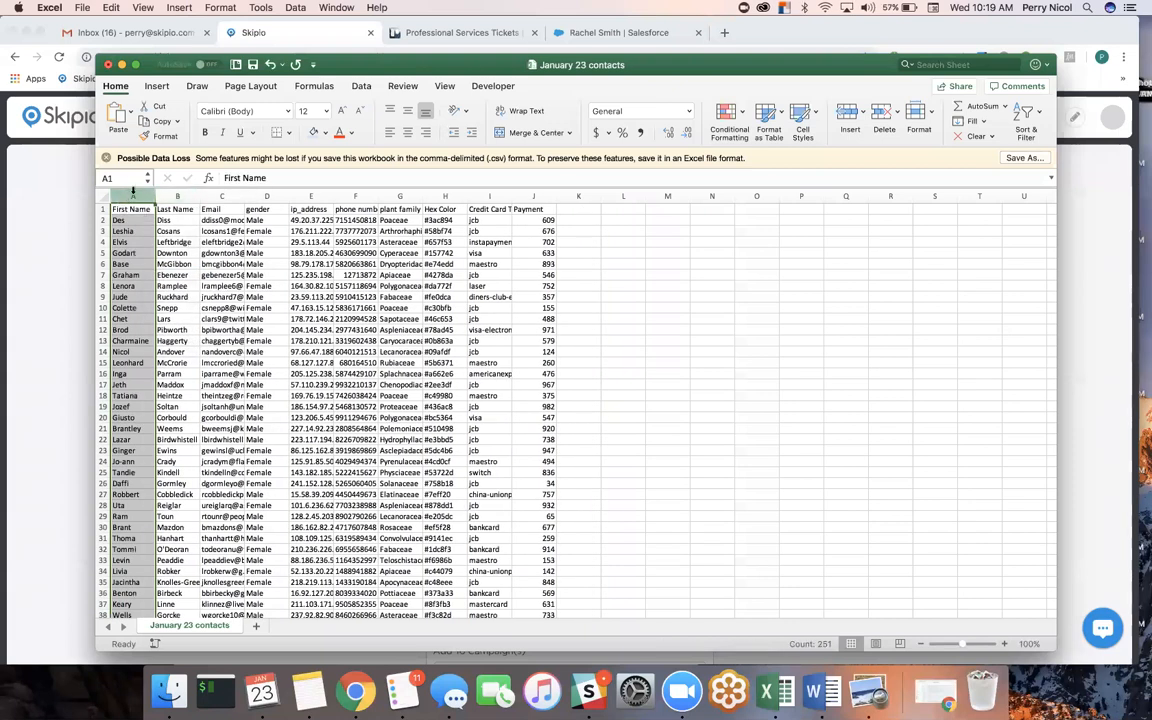
Delete the gender and ip_address columns from the contacts sheet
{"action": "left_click", "coordinate": [221, 196]}
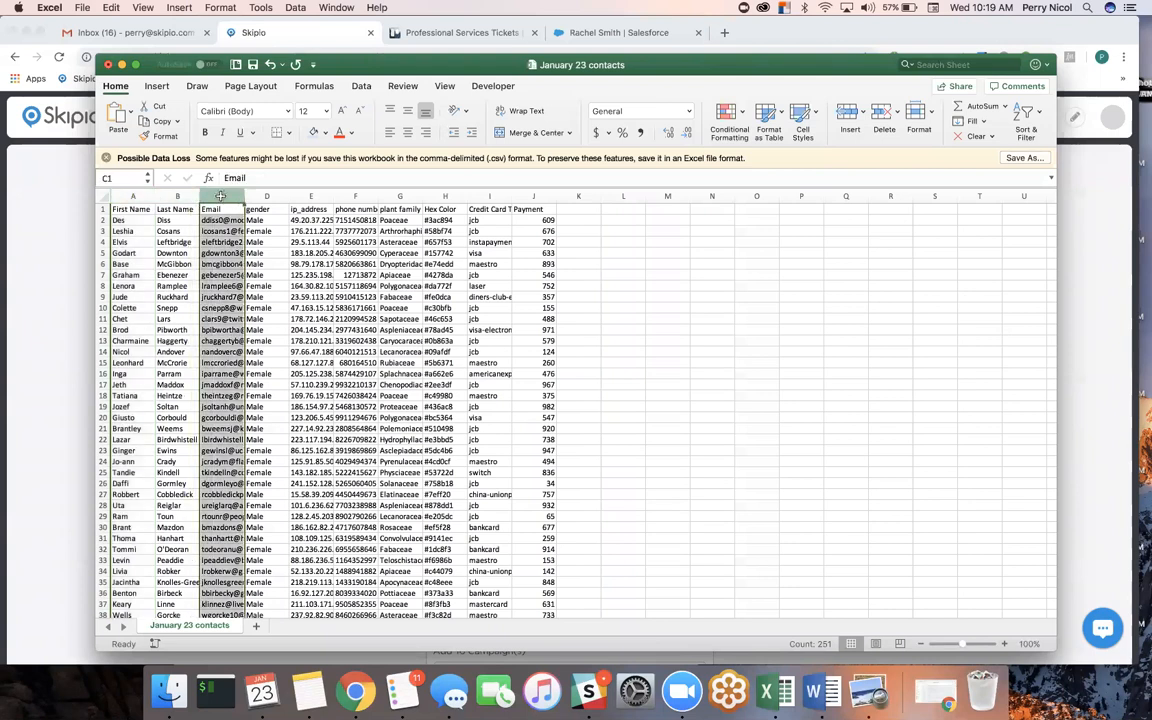
{"action": "left_click", "coordinate": [262, 196]}
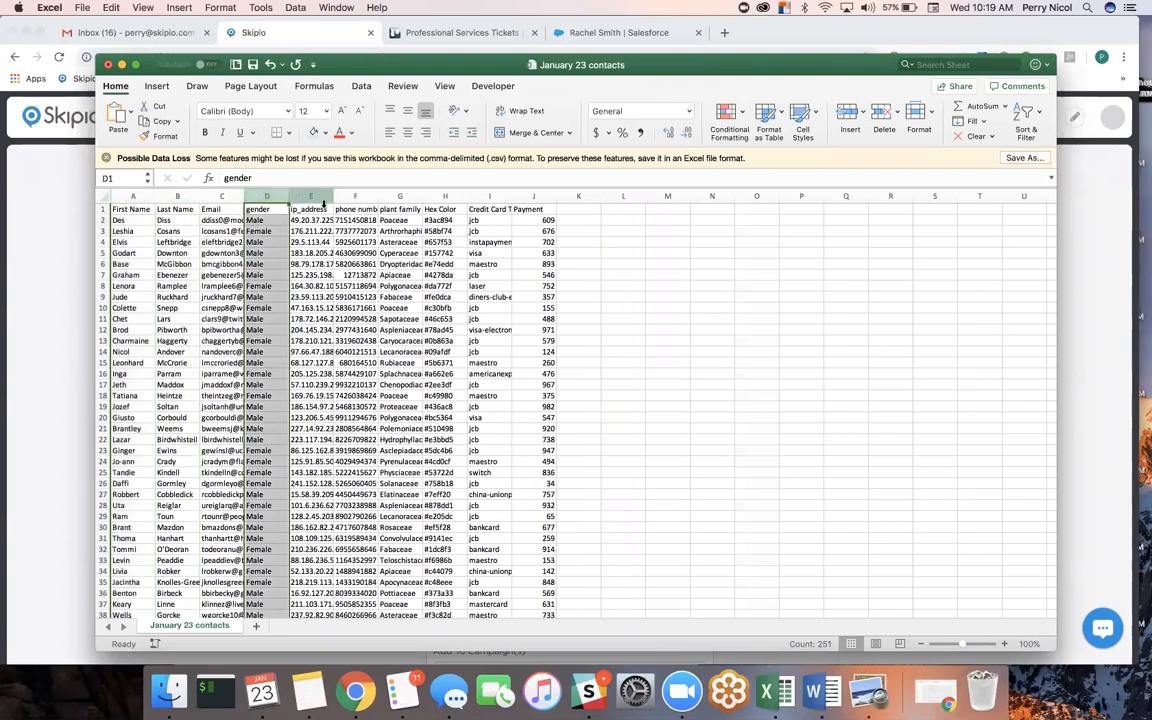
{"action": "left_click_drag", "start_coordinate": [256, 196], "coordinate": [301, 196]}
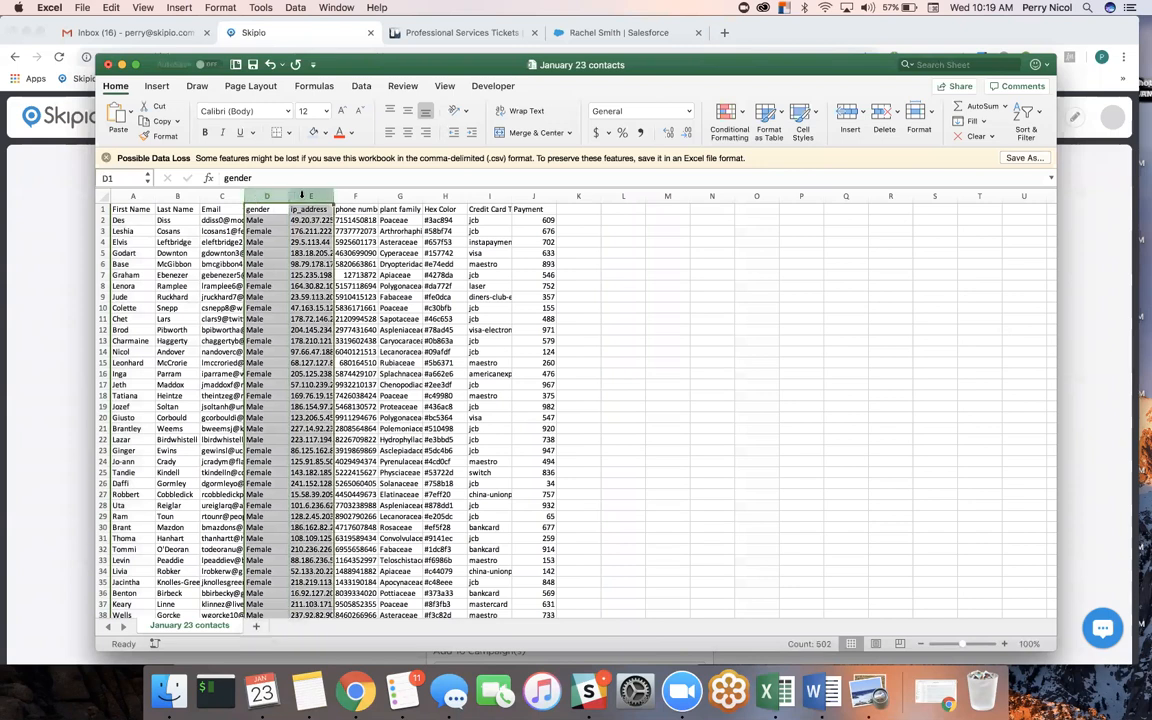
{"action": "right_click", "coordinate": [302, 196]}
{"action": "key", "text": "Escape"}
{"action": "left_click", "coordinate": [339, 279]}
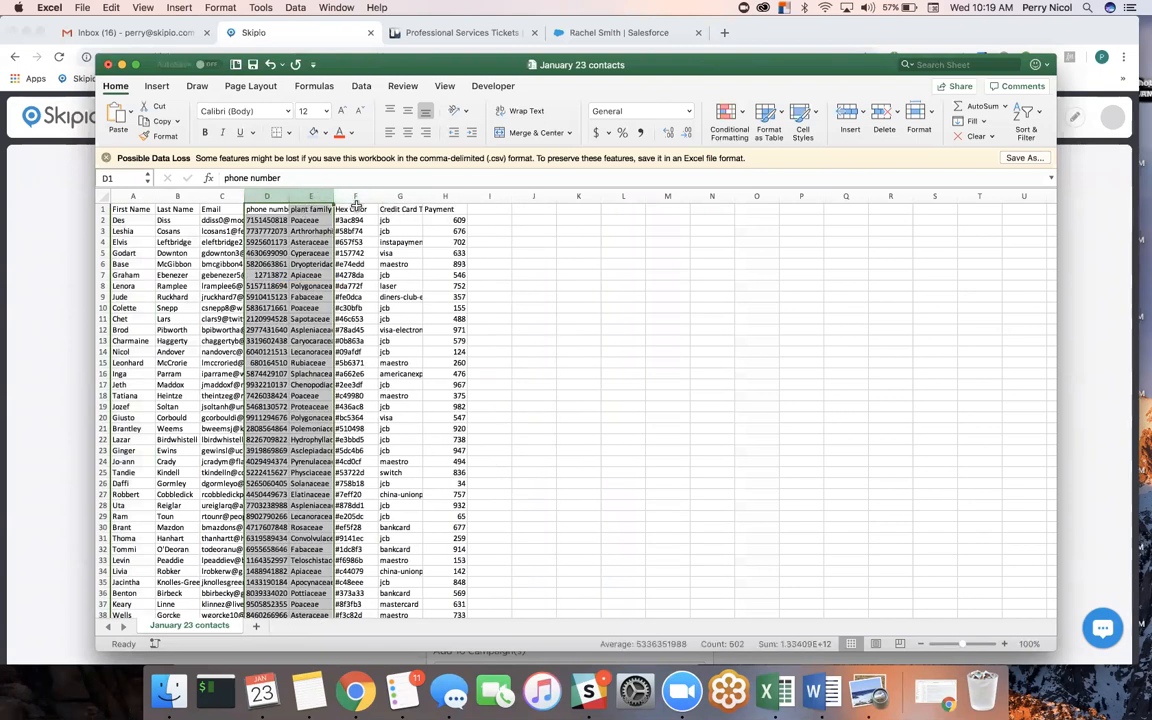
Delete the plant family, Hex Color, Credit Card Type and Payment columns from the contacts sheet
{"action": "left_click", "coordinate": [303, 197]}
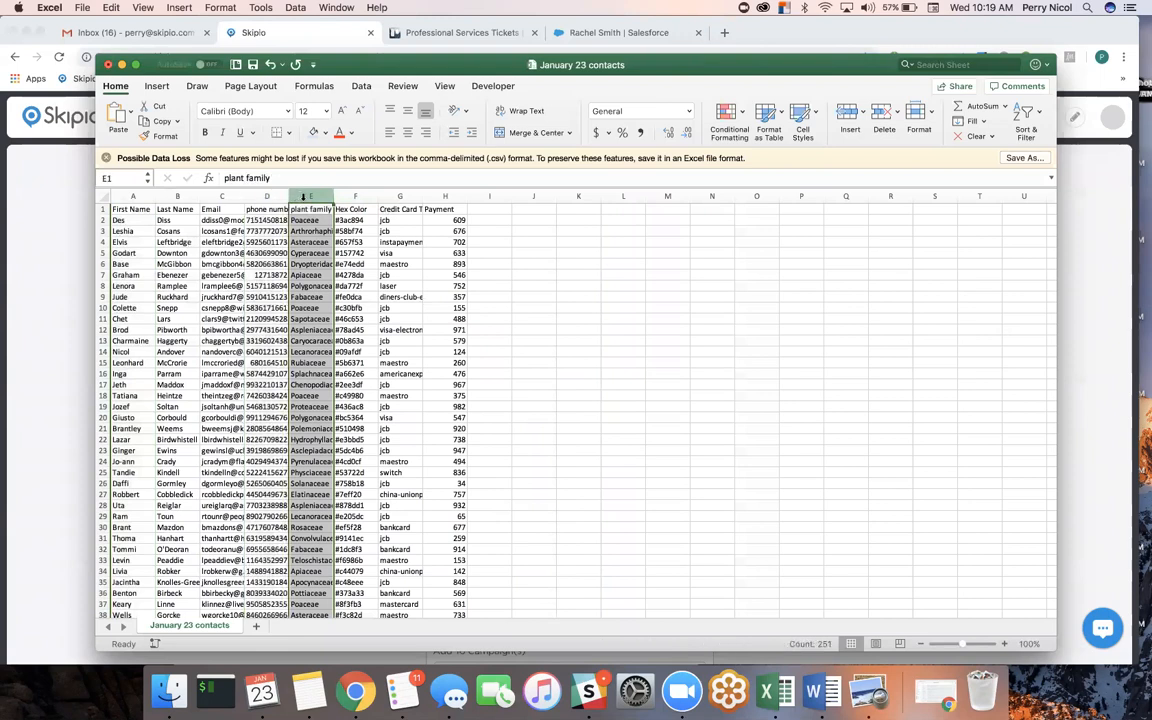
{"action": "left_click_drag", "start_coordinate": [303, 193], "coordinate": [428, 196]}
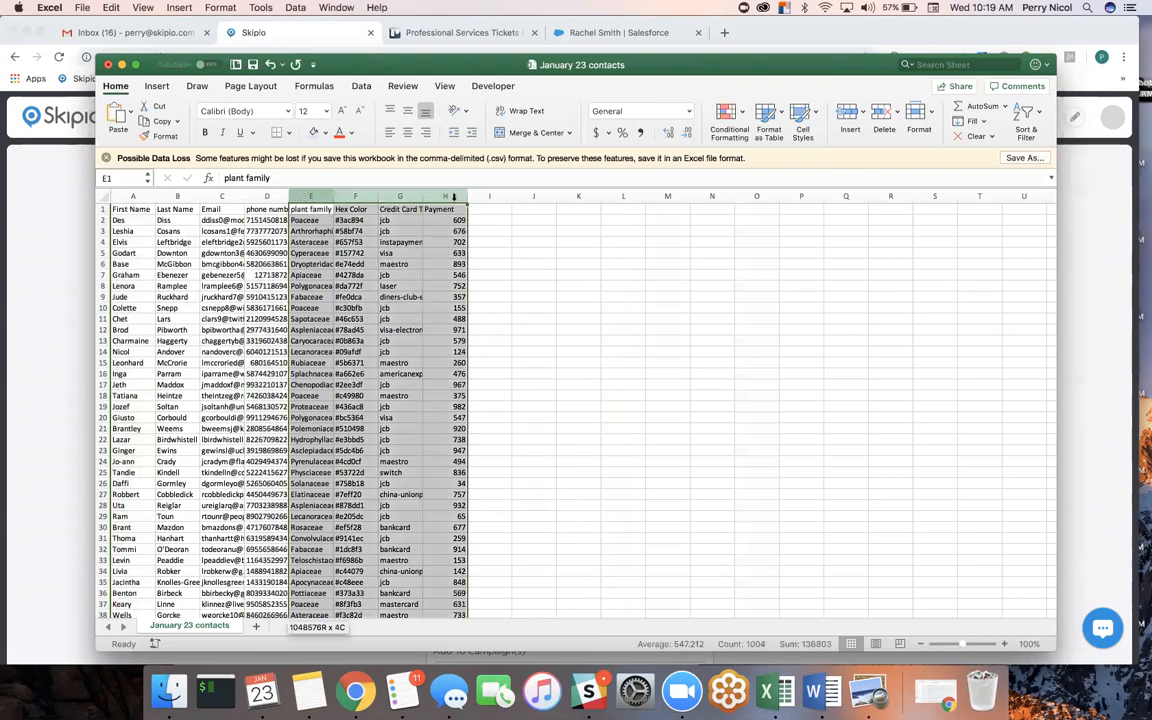
{"action": "right_click", "coordinate": [431, 197]}
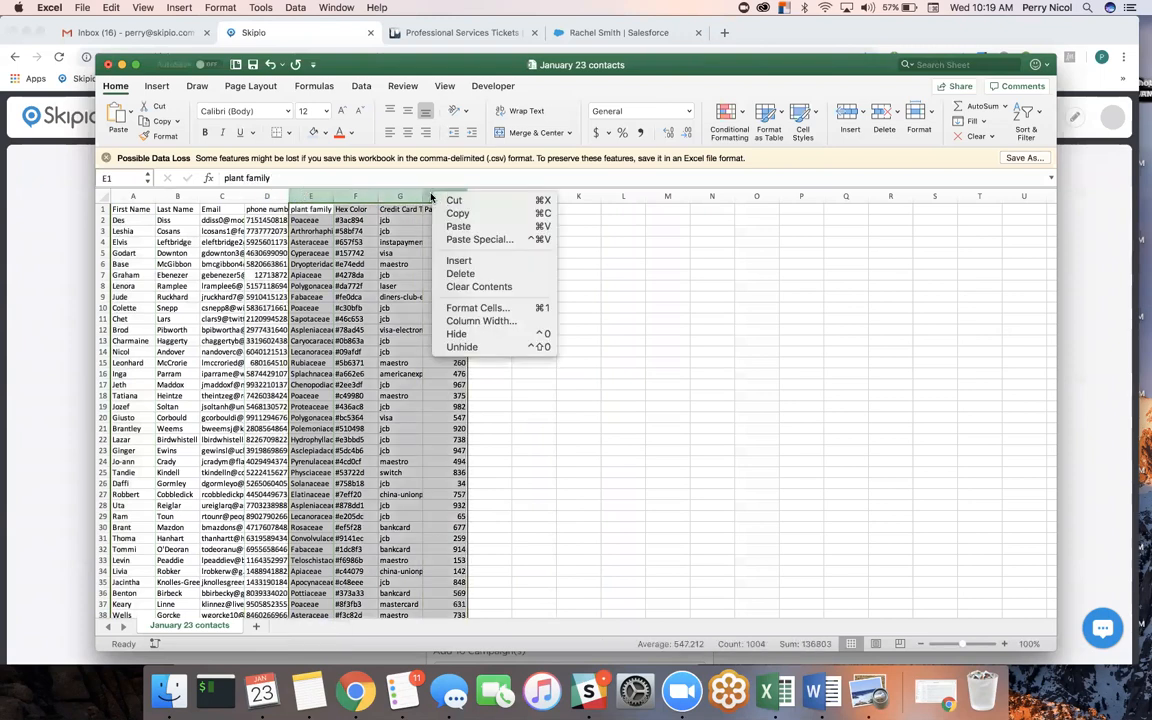
{"action": "left_click", "coordinate": [460, 273]}
{"action": "left_click", "coordinate": [410, 295]}
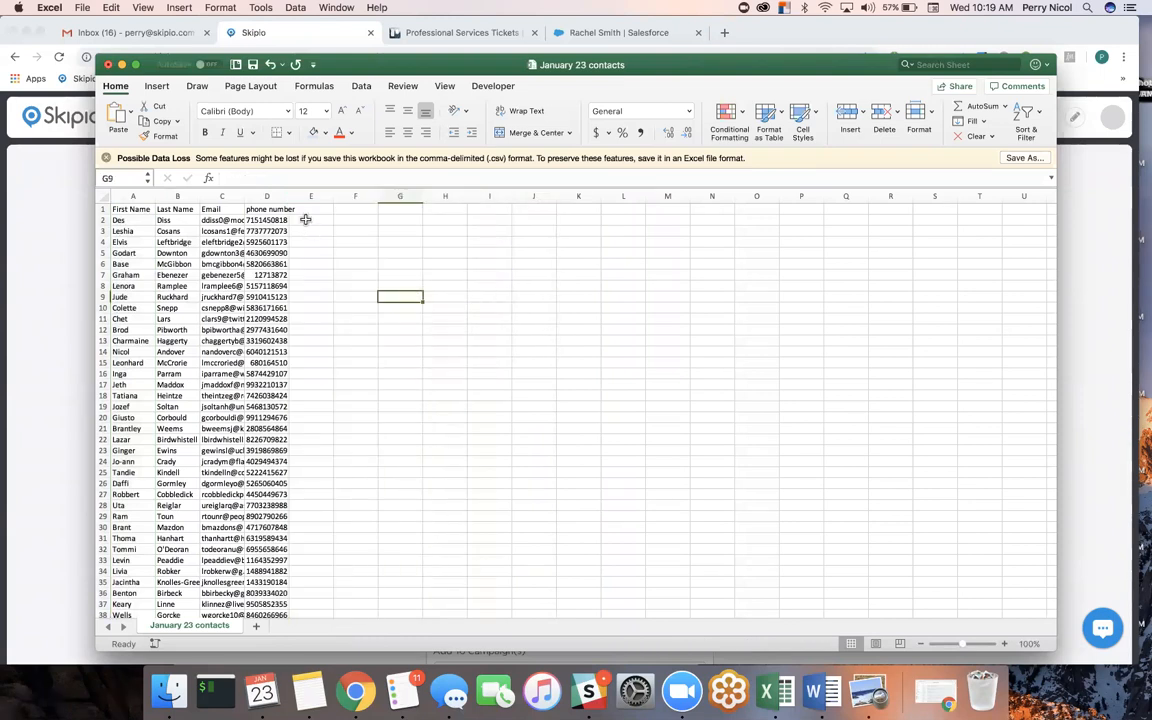
Fit the phone number column to its contents and save the contacts file
{"action": "double_click", "coordinate": [285, 193]}
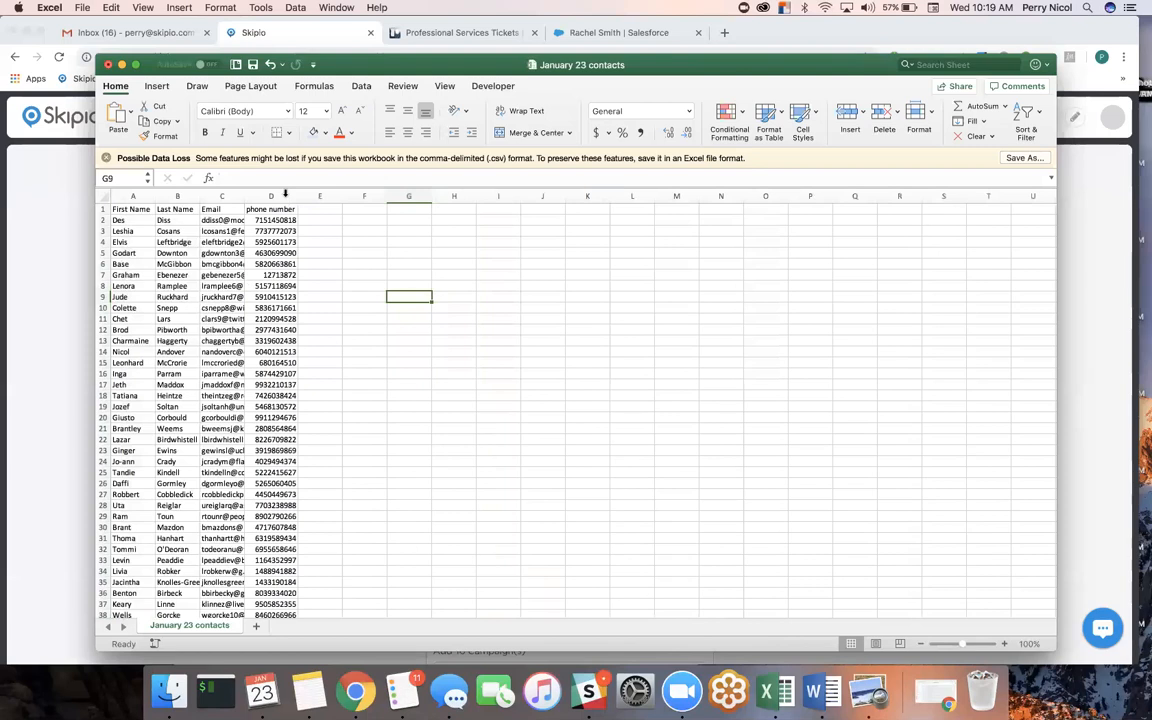
{"action": "left_click", "coordinate": [253, 64]}
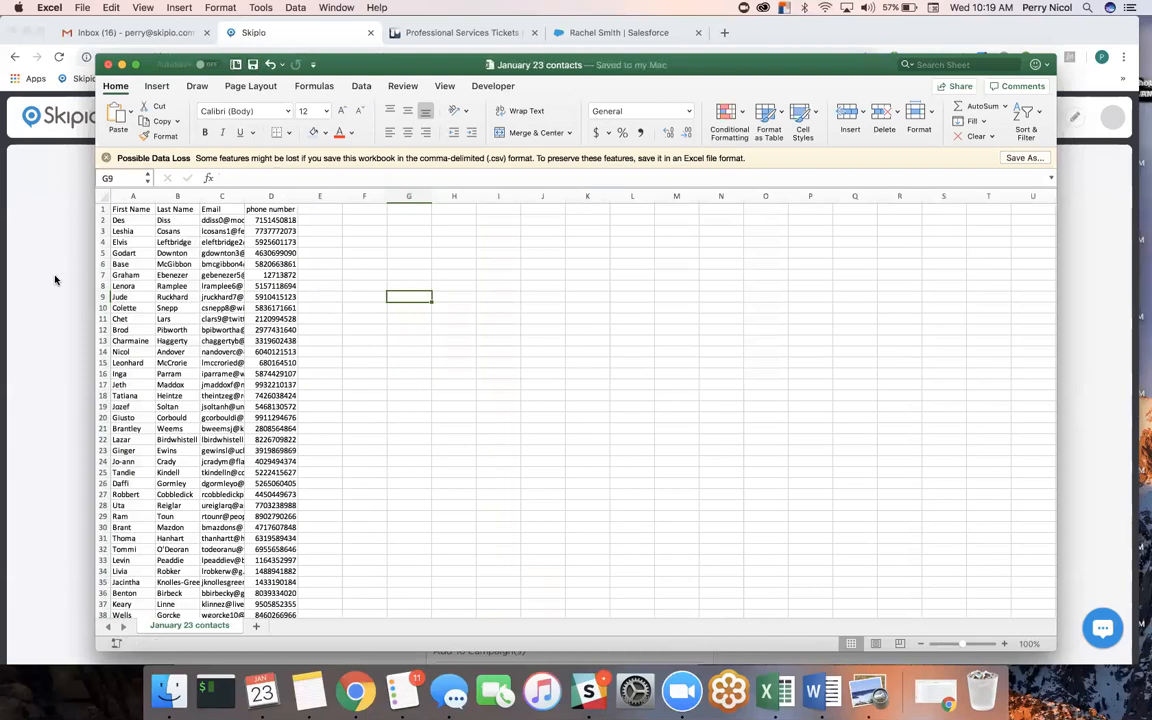
Switch to Skipio in Chrome and open the page for adding contacts from the computer
{"action": "left_click", "coordinate": [53, 281]}
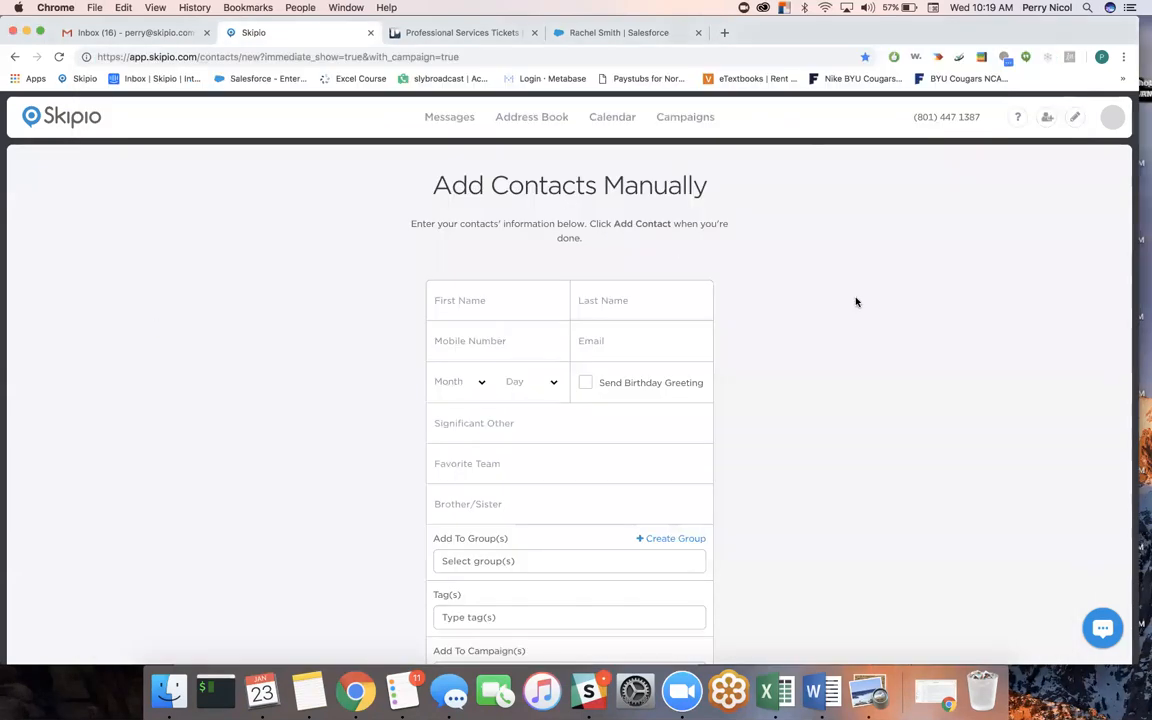
{"action": "left_click", "coordinate": [1046, 118]}
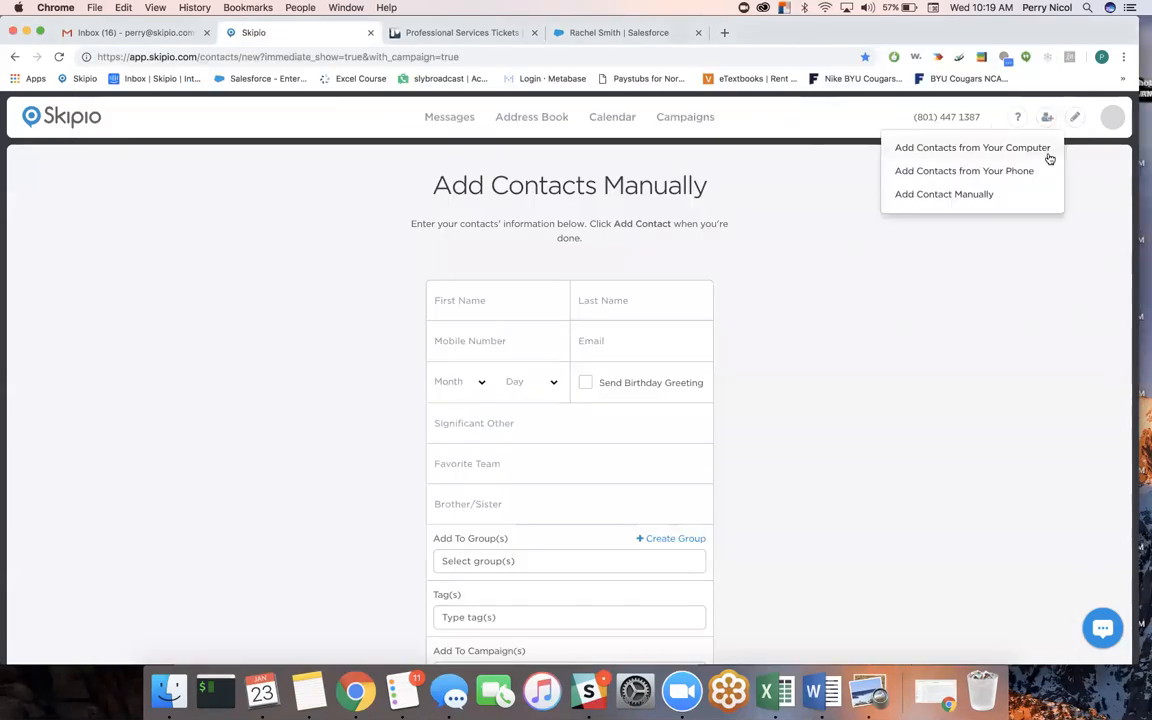
{"action": "left_click", "coordinate": [1046, 150]}
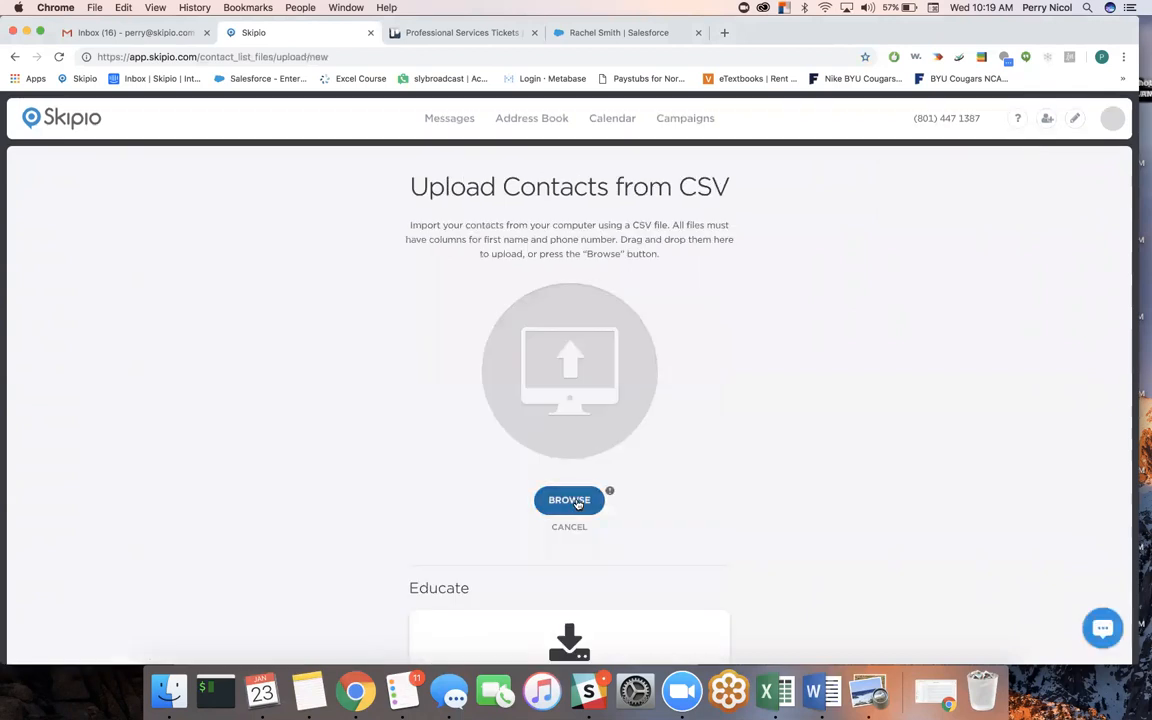
Upload "January 23 contacts.csv" from Downloads to Skipio and dismiss the guide tip on the column verification page
{"action": "left_click", "coordinate": [568, 466]}
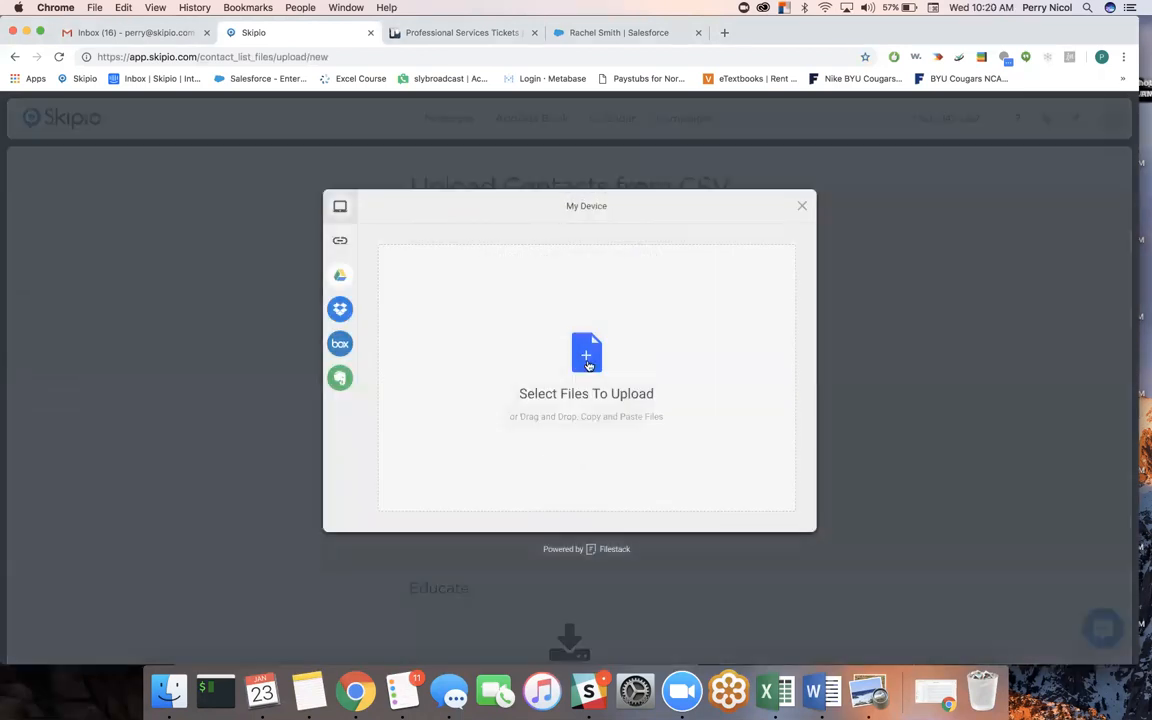
{"action": "left_click", "coordinate": [588, 365]}
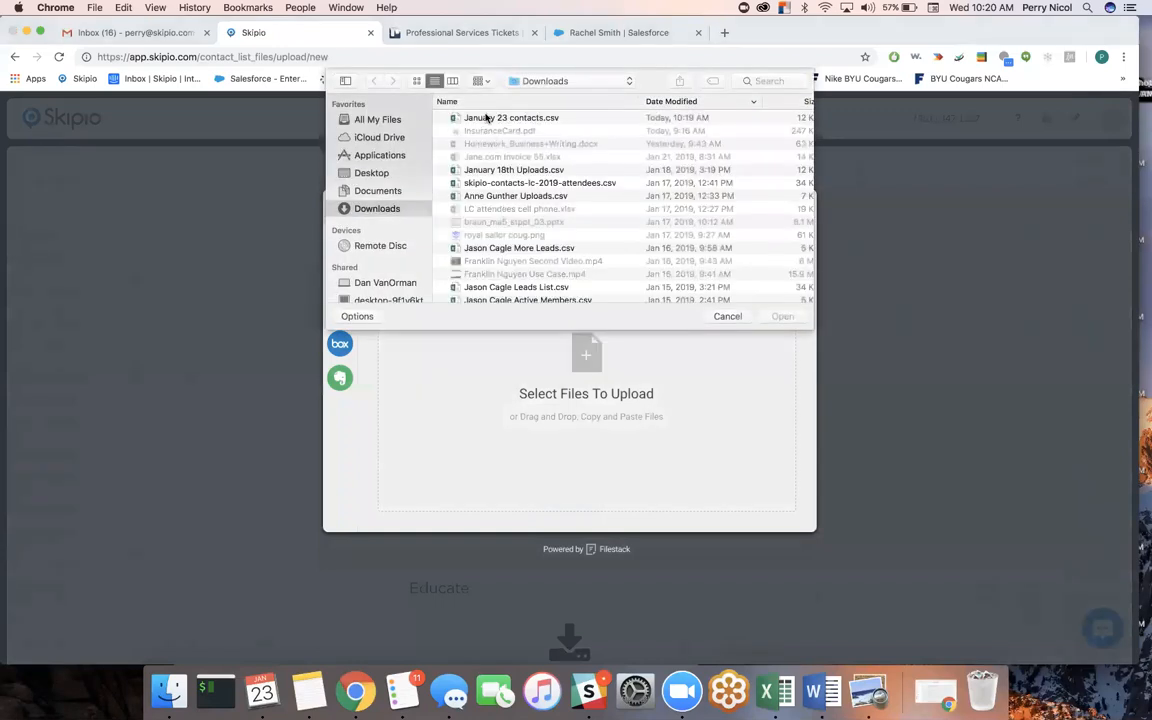
{"action": "left_click", "coordinate": [458, 118]}
{"action": "left_click", "coordinate": [782, 316]}
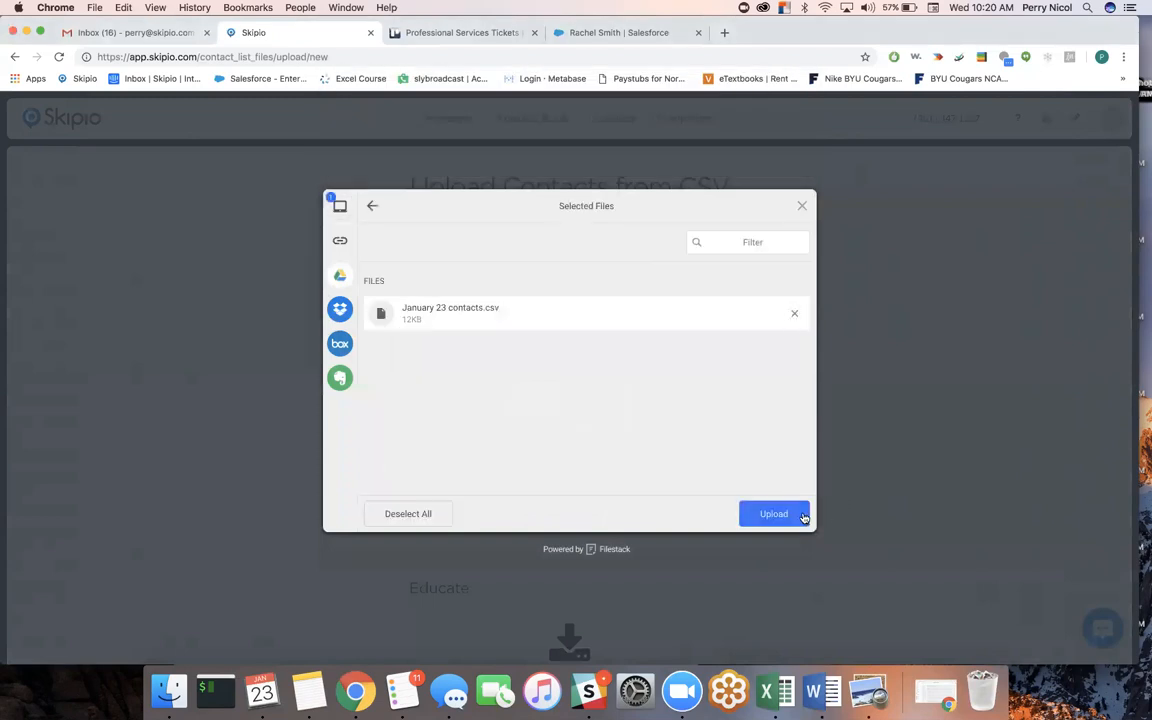
{"action": "left_click", "coordinate": [797, 514]}
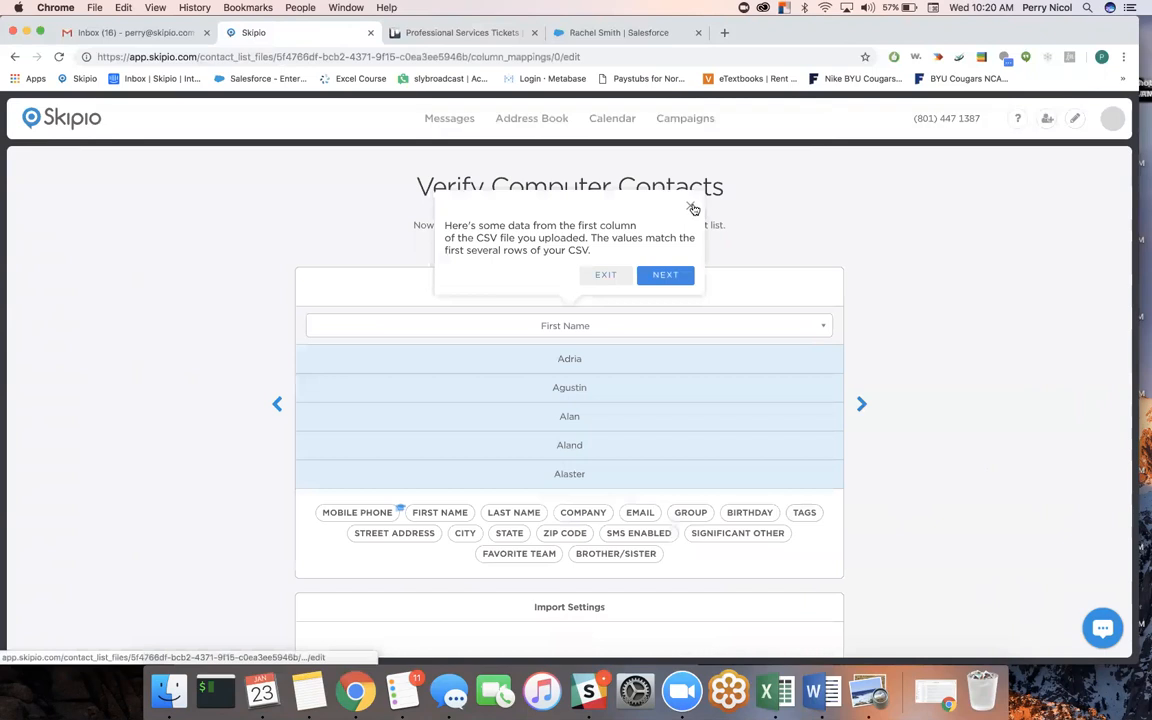
{"action": "left_click", "coordinate": [691, 208]}
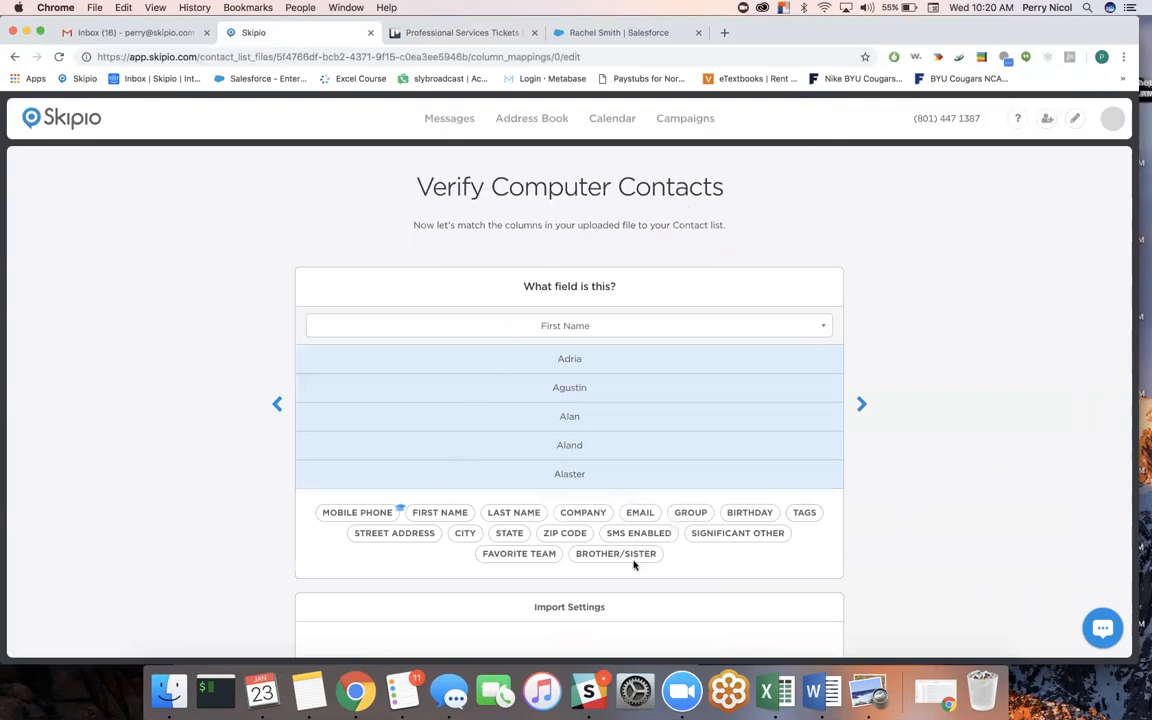
Check the column headers in the Excel file, then match Skipio's imported columns to First Name, Last Name, Email and Mobile Phone
{"action": "left_click", "coordinate": [772, 684]}
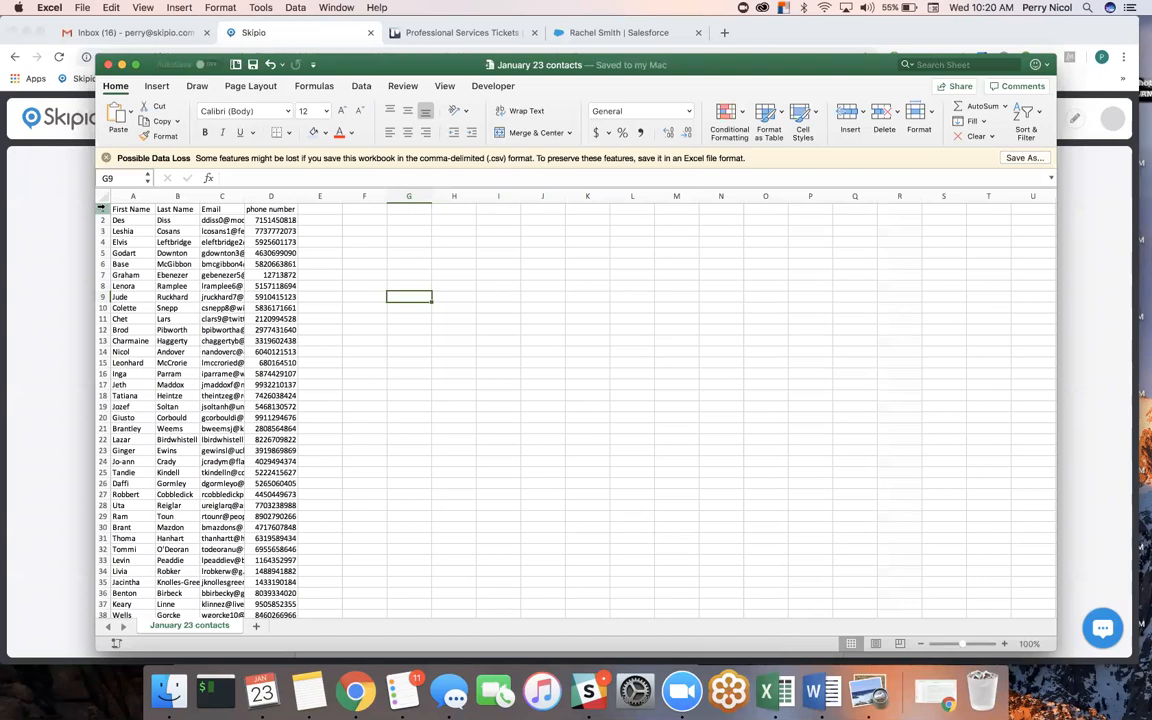
{"action": "left_click", "coordinate": [67, 235]}
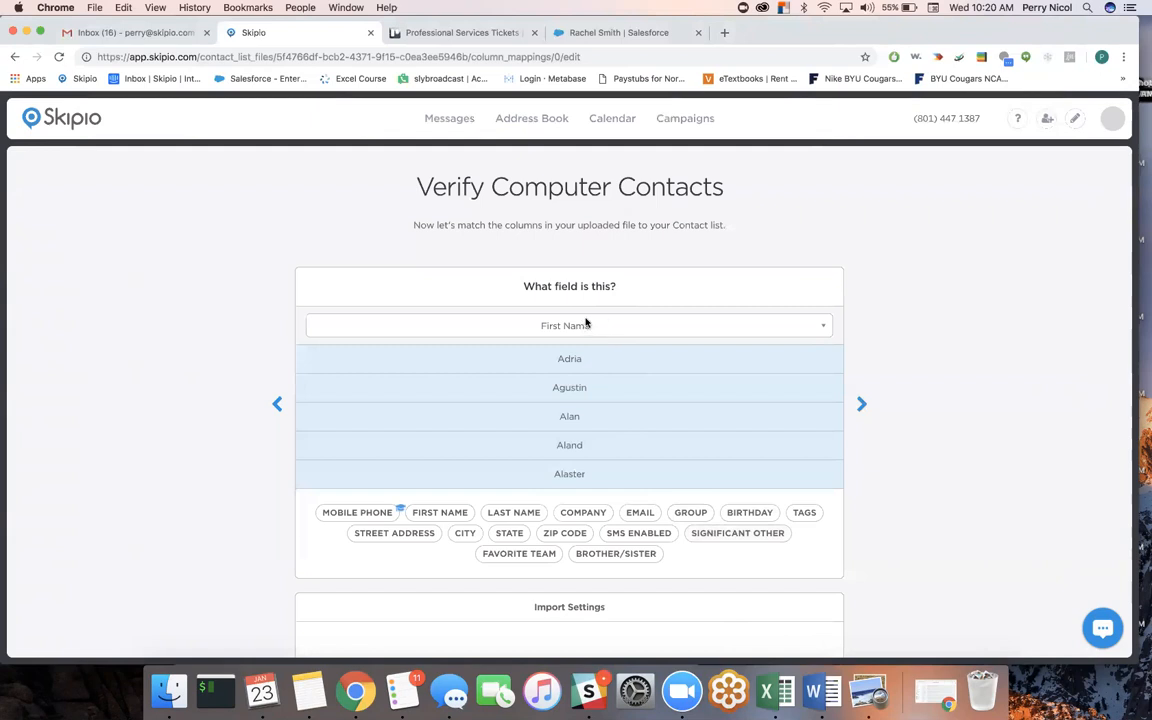
{"action": "left_click", "coordinate": [442, 513]}
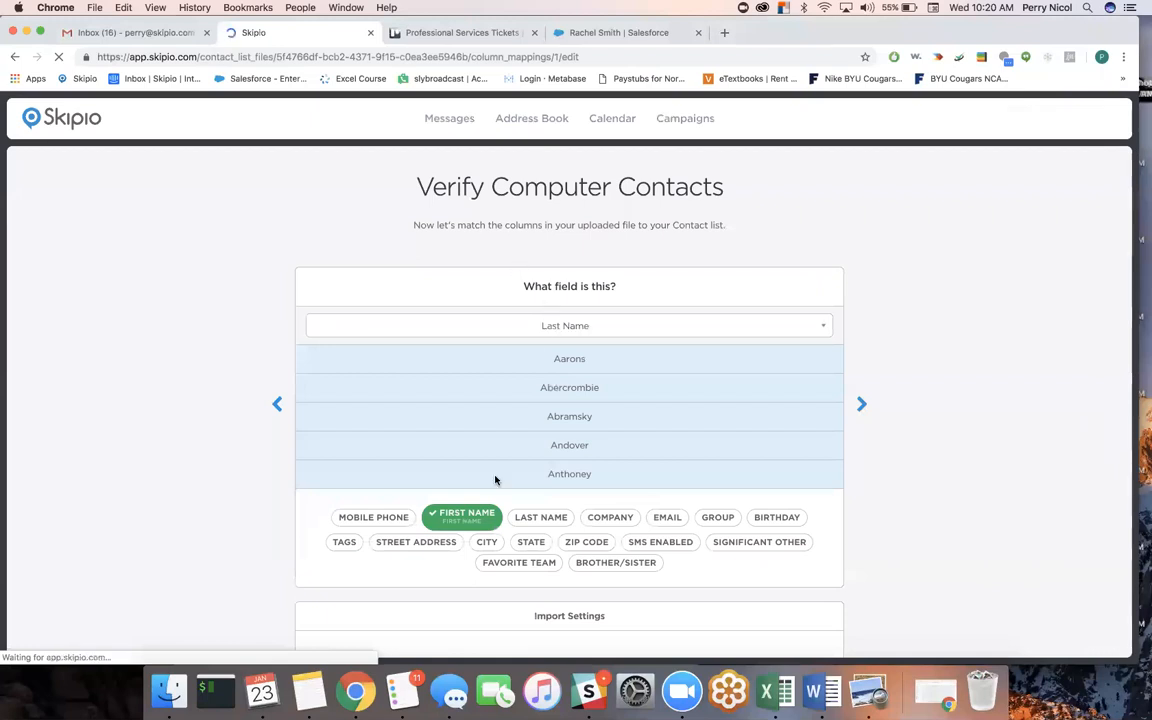
{"action": "left_click", "coordinate": [533, 519]}
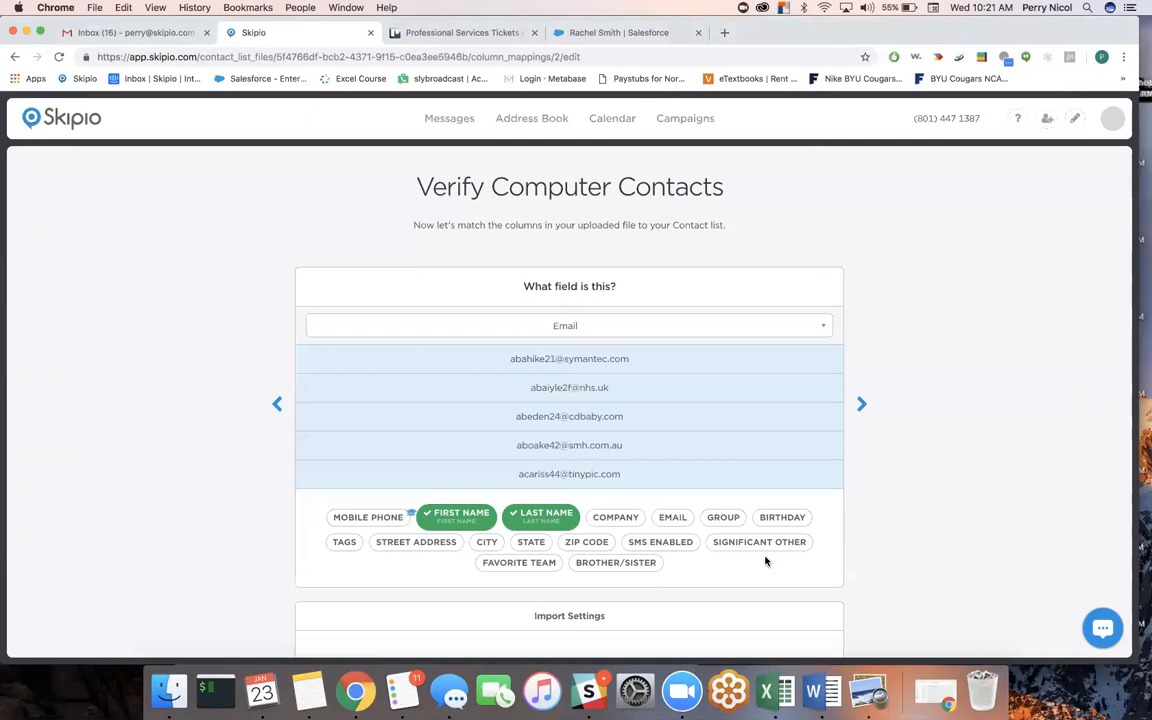
{"action": "left_click", "coordinate": [671, 519]}
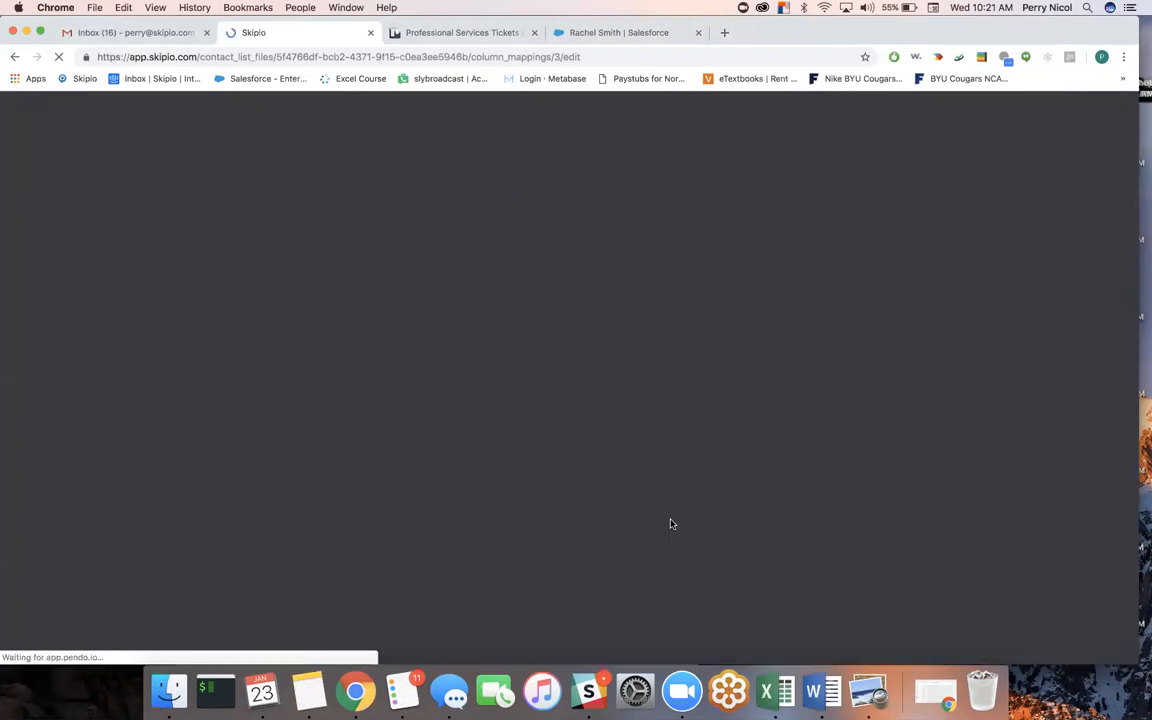
{"action": "left_click", "coordinate": [335, 519]}
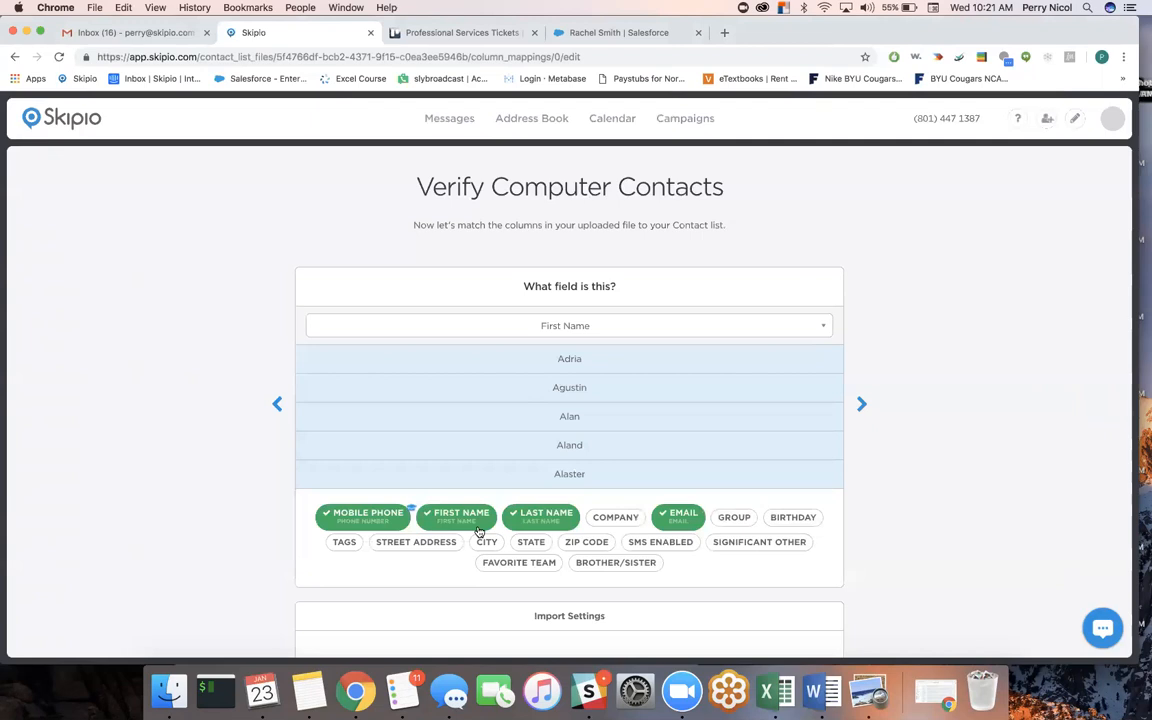
Switch to the January 23 contacts file in Excel and add a "Group" header in cell E1
{"action": "scroll", "coordinate": [496, 546], "scroll_direction": "down", "scroll_amount": 2}
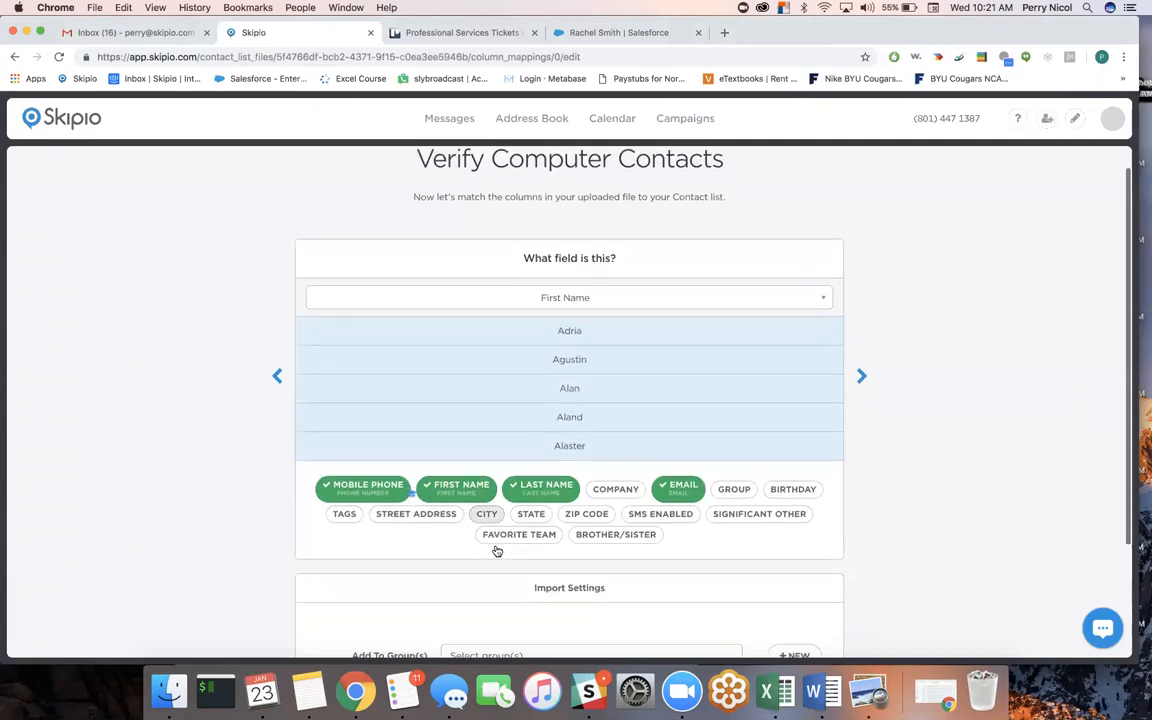
{"action": "scroll", "coordinate": [496, 549], "scroll_direction": "down", "scroll_amount": 1}
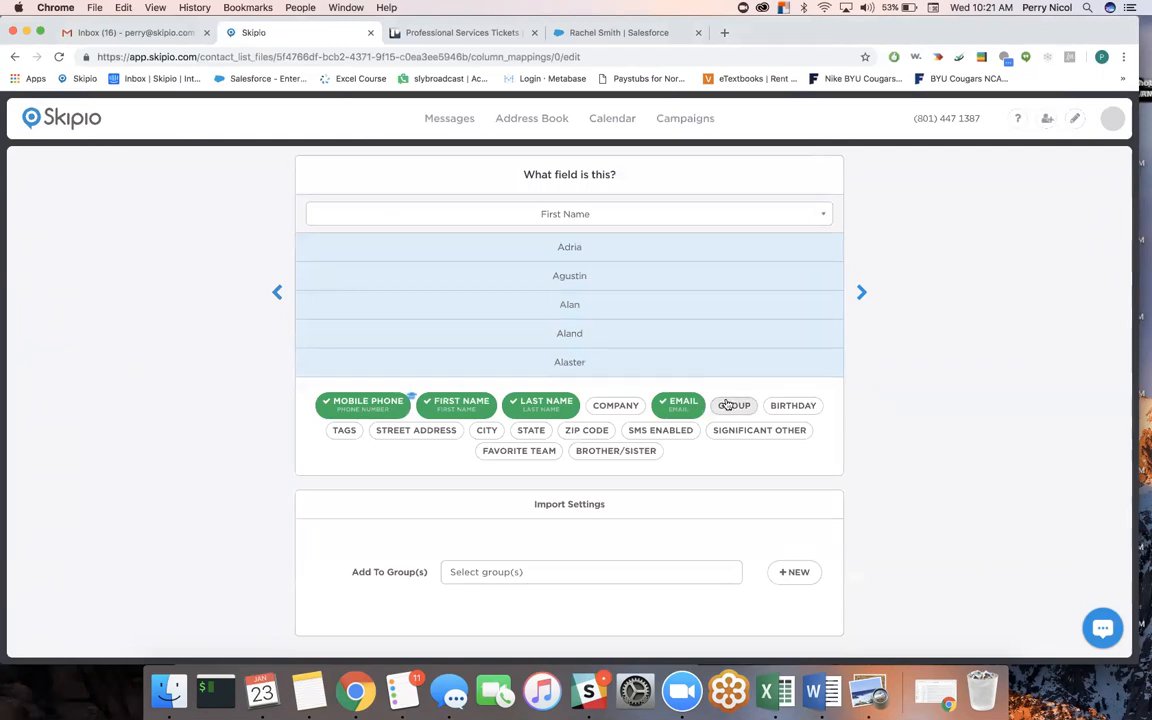
{"action": "left_click", "coordinate": [776, 690]}
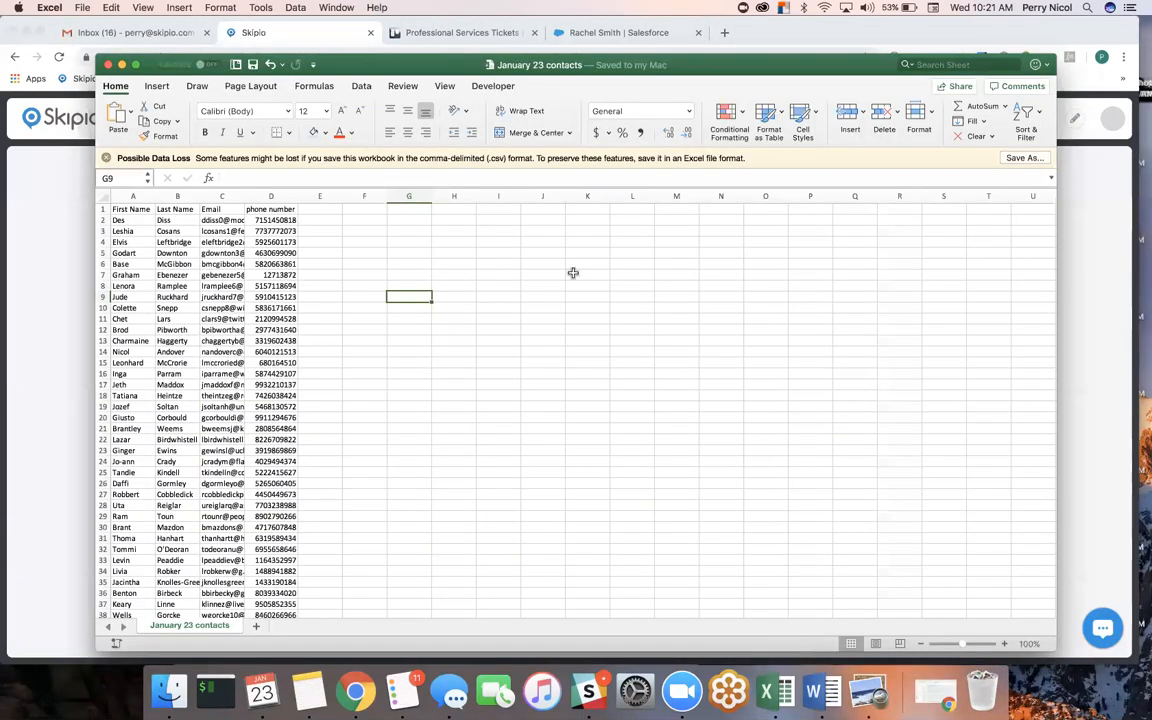
{"action": "left_click", "coordinate": [315, 209]}
{"action": "type", "text": "Group"}
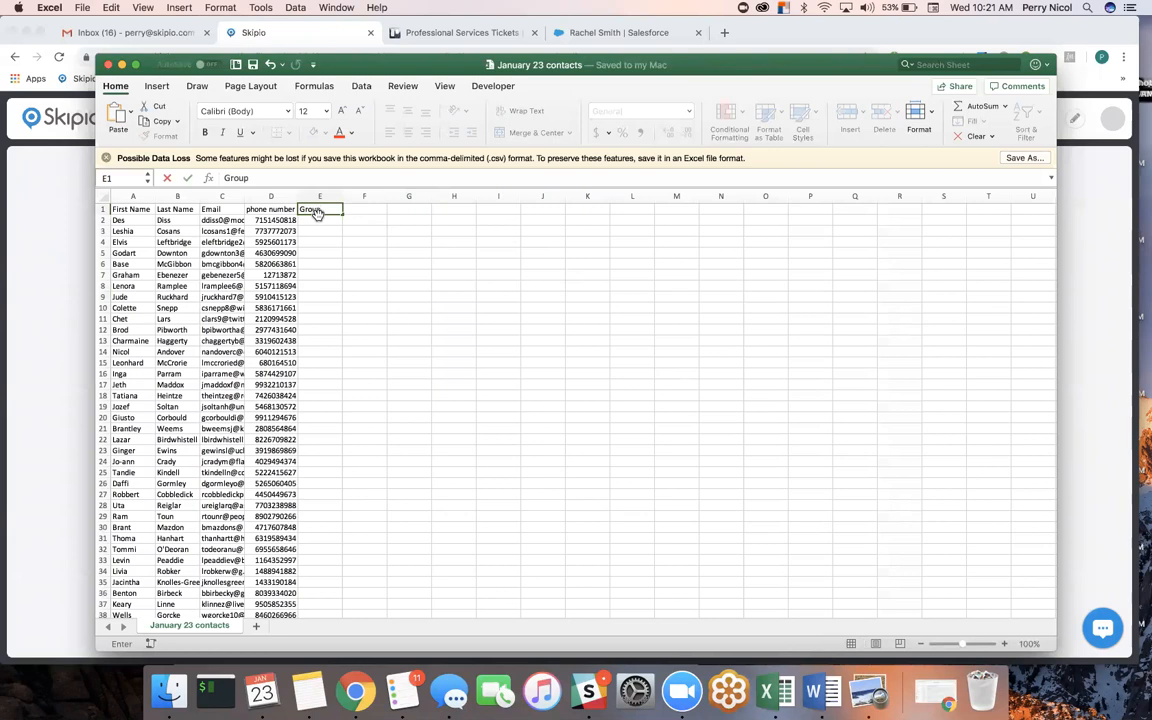
Enter "Group 1" in cell E2 and copy the same value down the Group column through row 32
{"action": "left_click", "coordinate": [317, 220]}
{"action": "left_click_drag", "start_coordinate": [315, 221], "coordinate": [329, 362]}
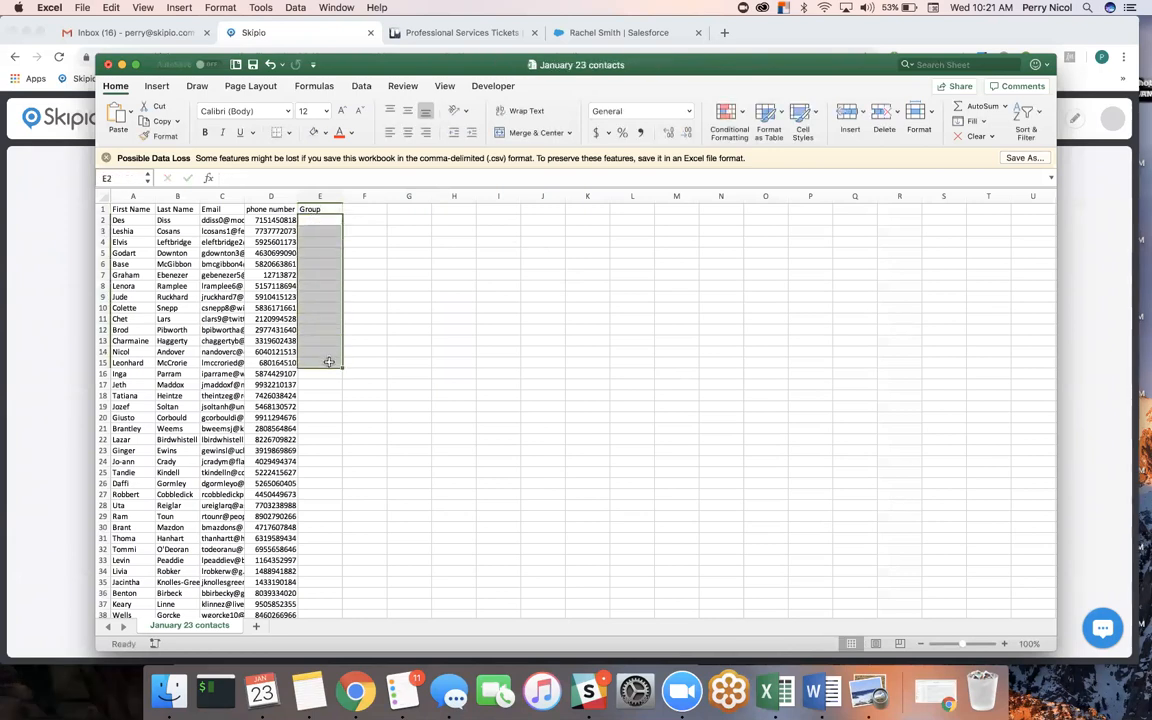
{"action": "left_click", "coordinate": [307, 252]}
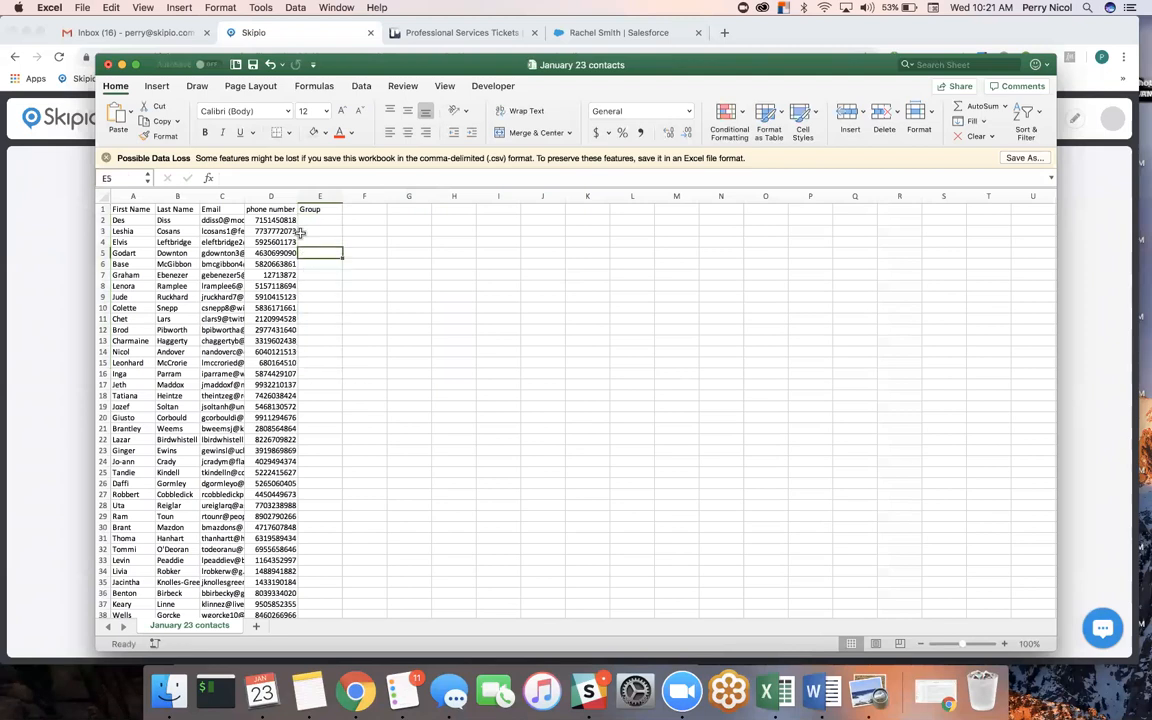
{"action": "left_click_drag", "start_coordinate": [308, 222], "coordinate": [307, 524]}
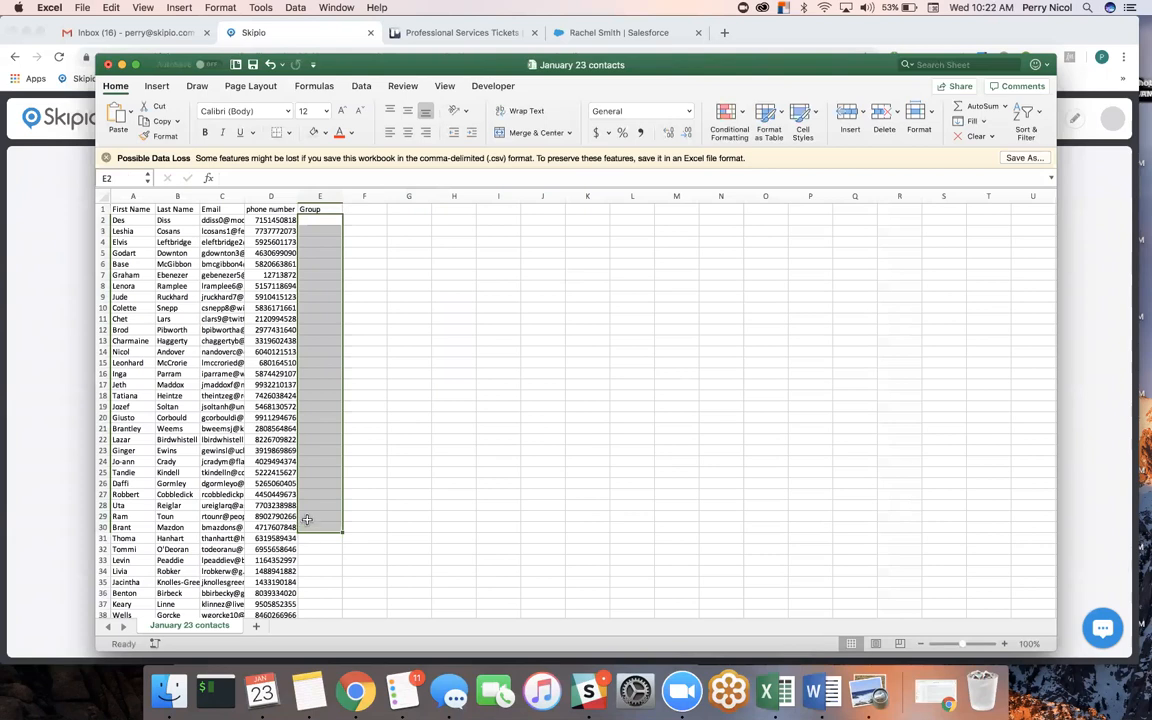
{"action": "left_click", "coordinate": [315, 218]}
{"action": "type", "text": "Group 1"}
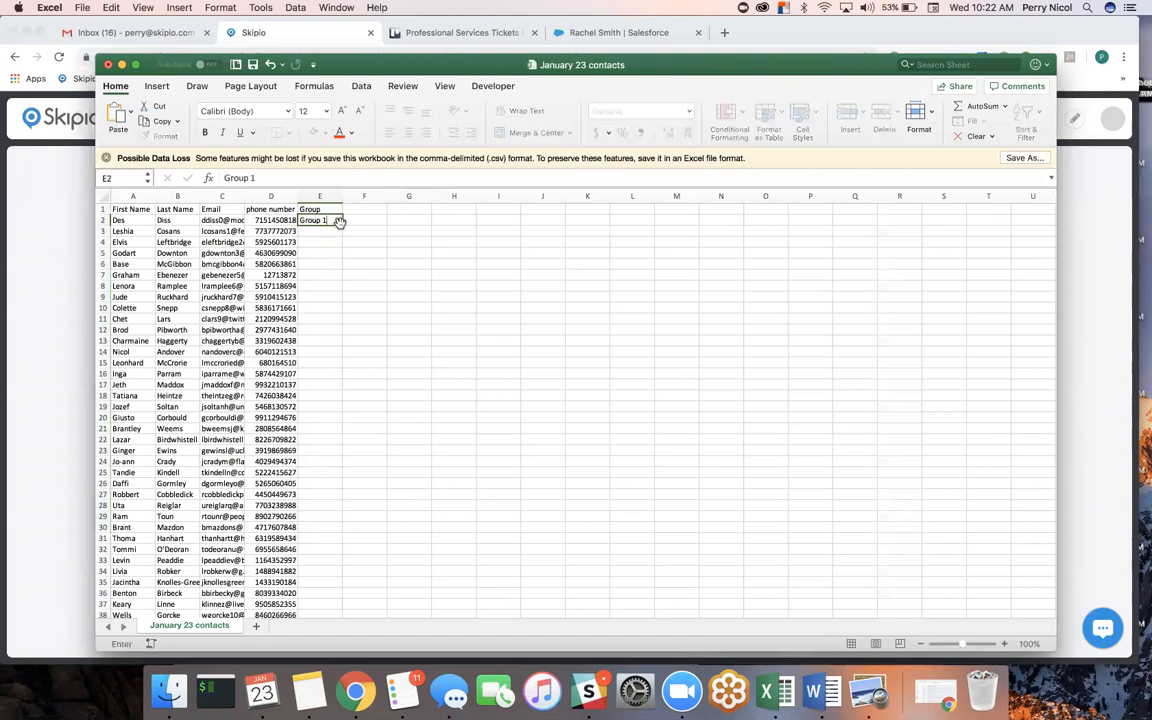
{"action": "left_click_drag", "start_coordinate": [341, 222], "coordinate": [341, 553]}
{"action": "left_click", "coordinate": [356, 564]}
{"action": "left_click", "coordinate": [363, 583]}
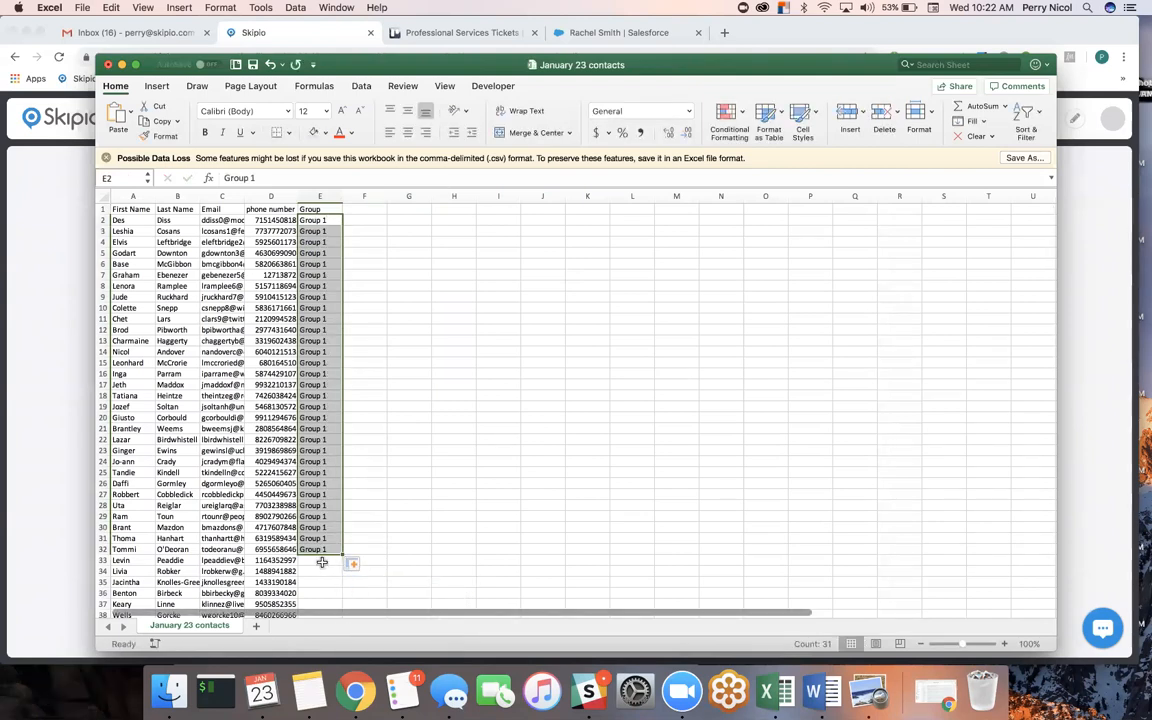
Enter "Group 2" in cell E33 and copy it down through row 45 without incrementing the number
{"action": "left_click", "coordinate": [322, 562]}
{"action": "type", "text": "Group 2"}
{"action": "left_click_drag", "start_coordinate": [343, 566], "coordinate": [358, 604]}
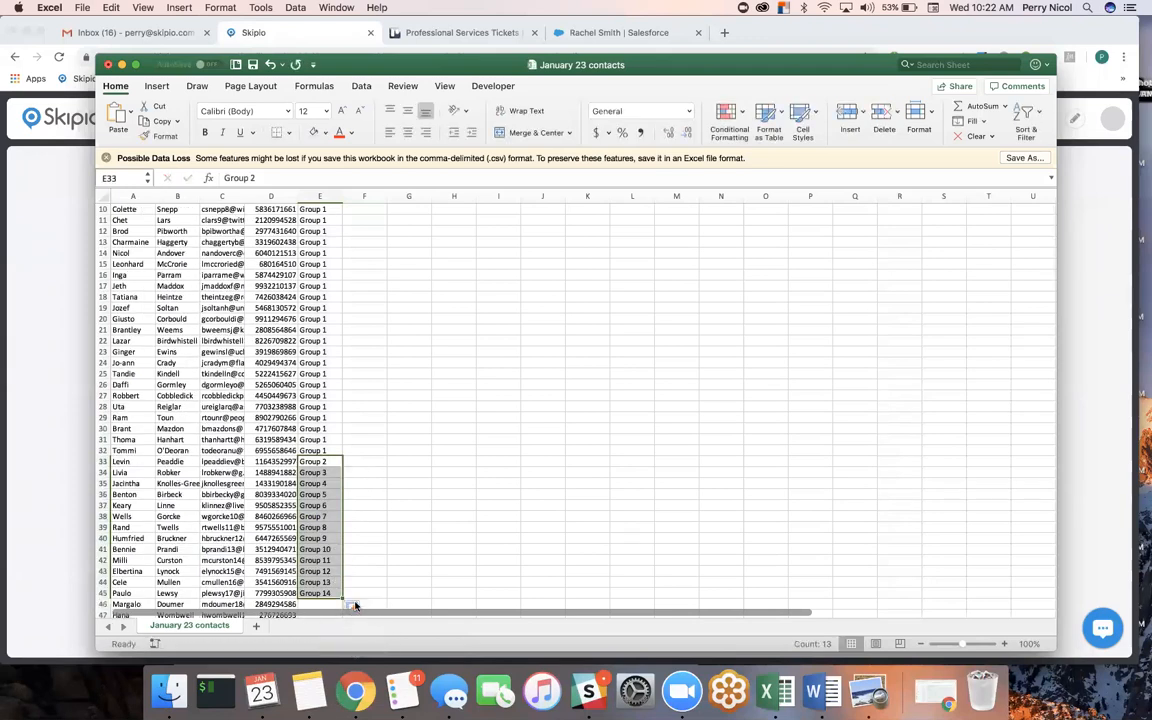
{"action": "left_click", "coordinate": [355, 609]}
{"action": "left_click", "coordinate": [375, 538]}
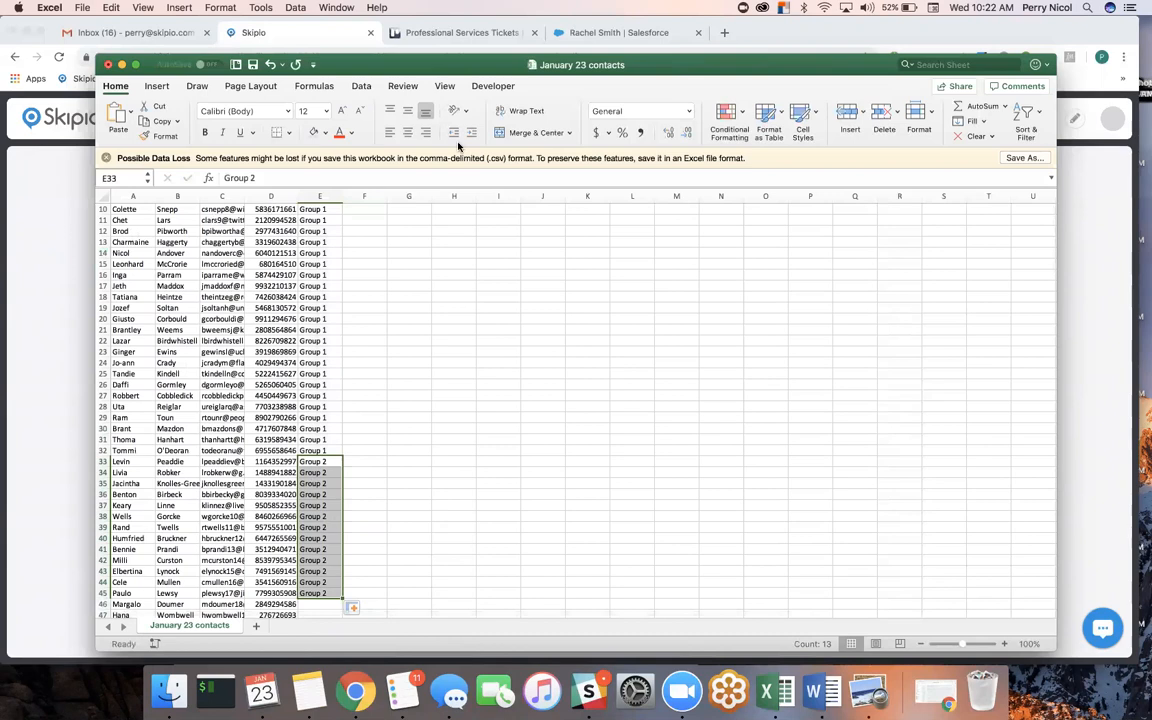
Switch back to Skipio in Chrome and look through the existing groups offered in the import settings
{"action": "left_click", "coordinate": [20, 270]}
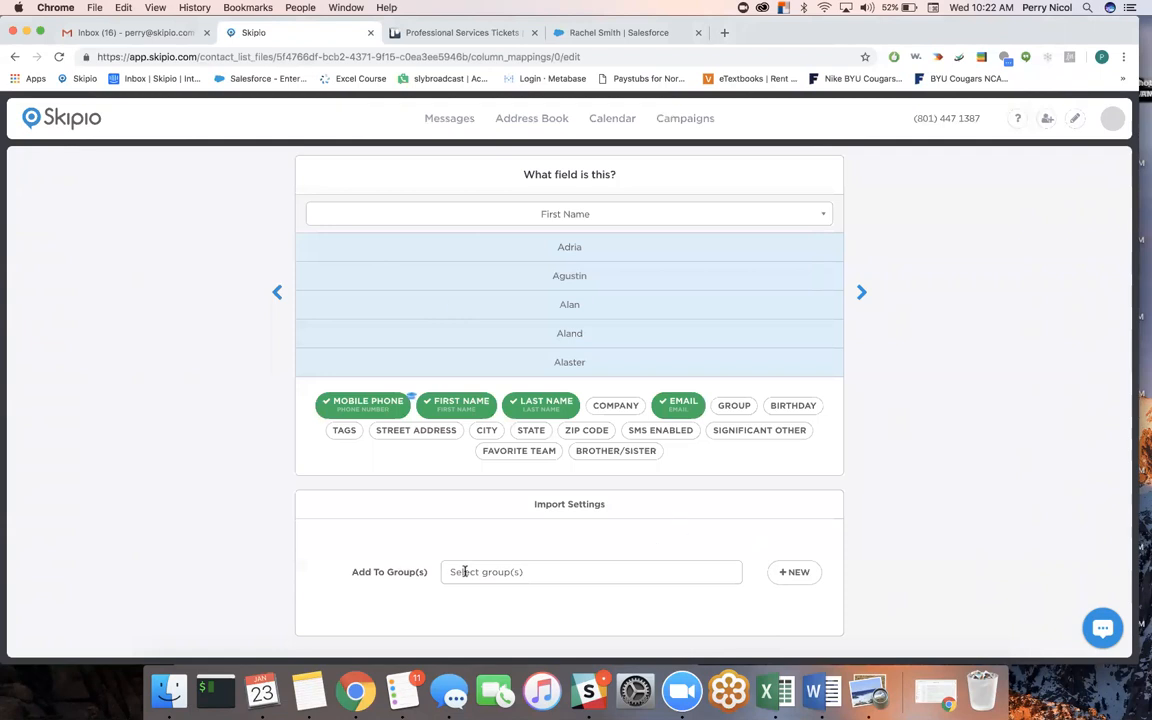
{"action": "scroll", "coordinate": [494, 557], "scroll_direction": "down", "scroll_amount": 3}
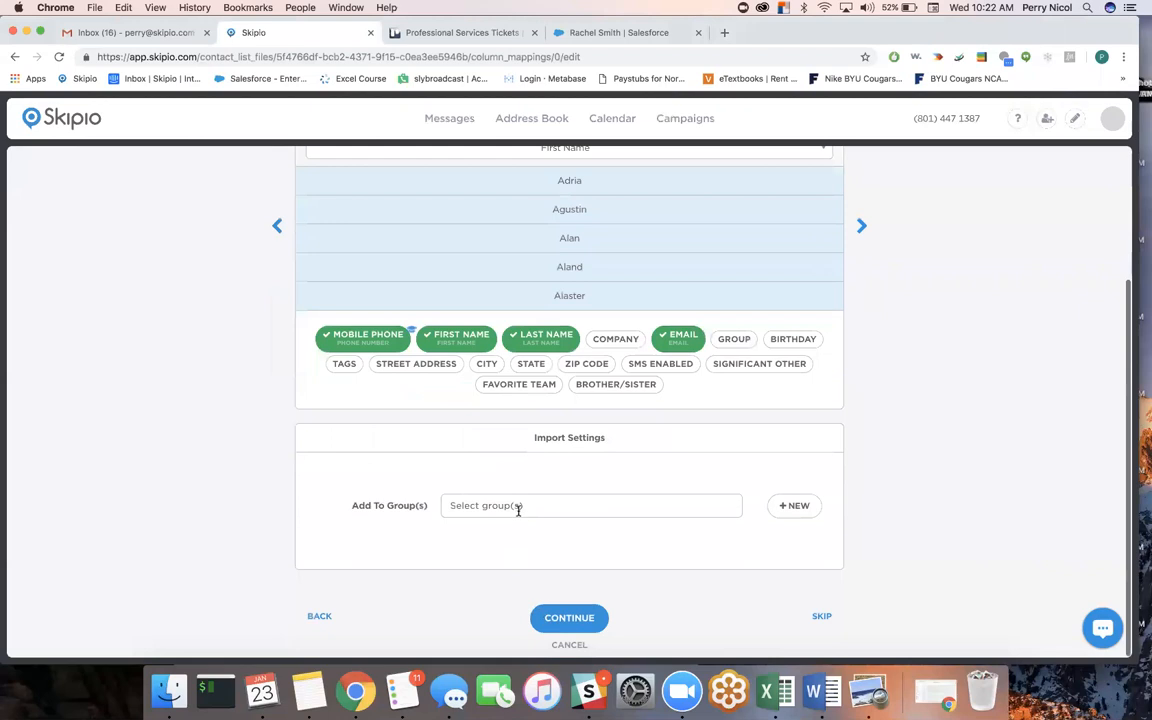
{"action": "left_click", "coordinate": [518, 505]}
{"action": "scroll", "coordinate": [546, 592], "scroll_direction": "down", "scroll_amount": 10}
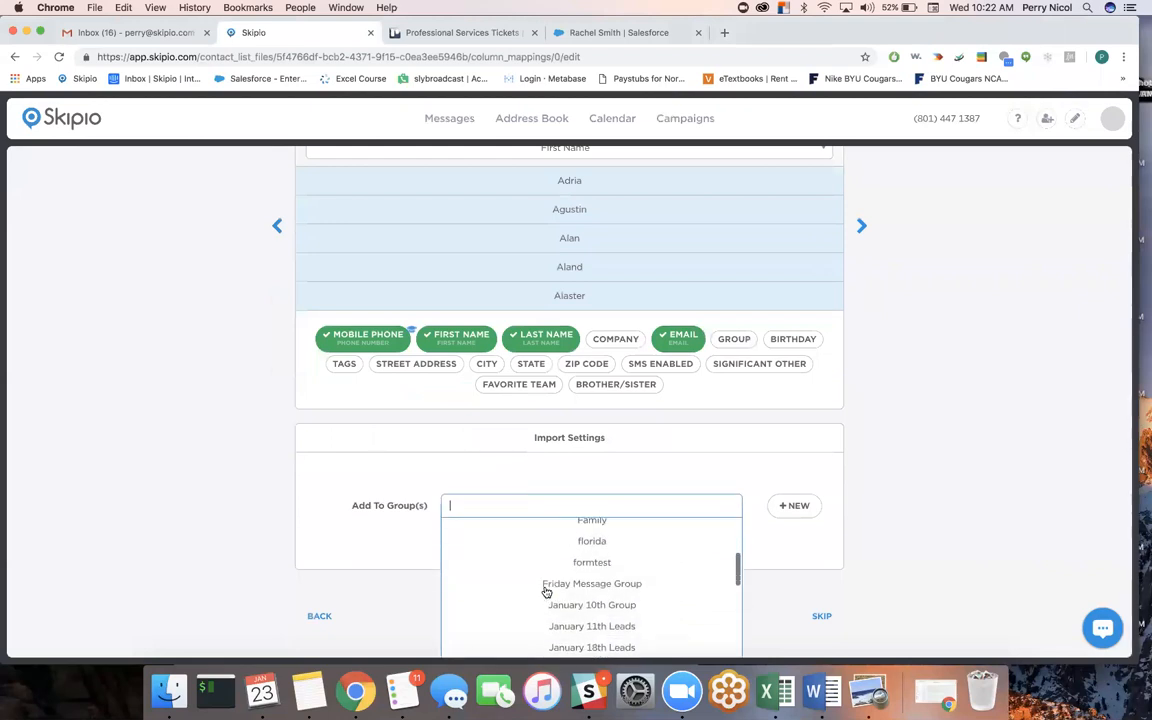
{"action": "scroll", "coordinate": [546, 592], "scroll_direction": "down", "scroll_amount": 3}
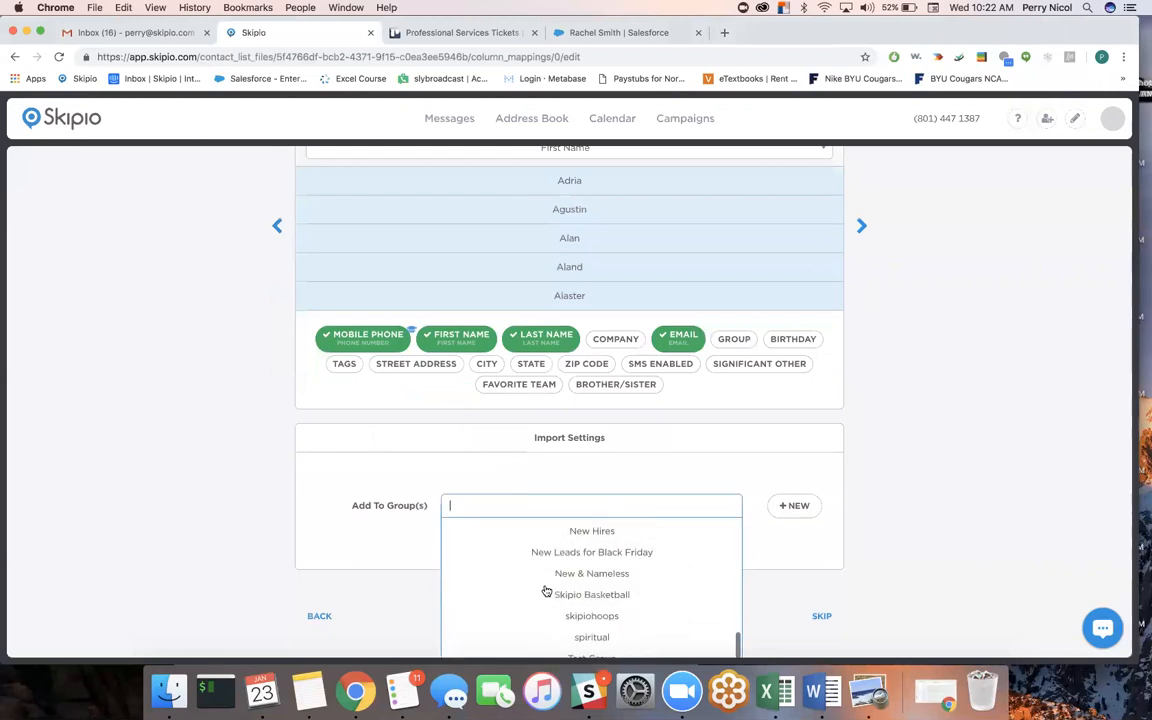
{"action": "left_click", "coordinate": [578, 474]}
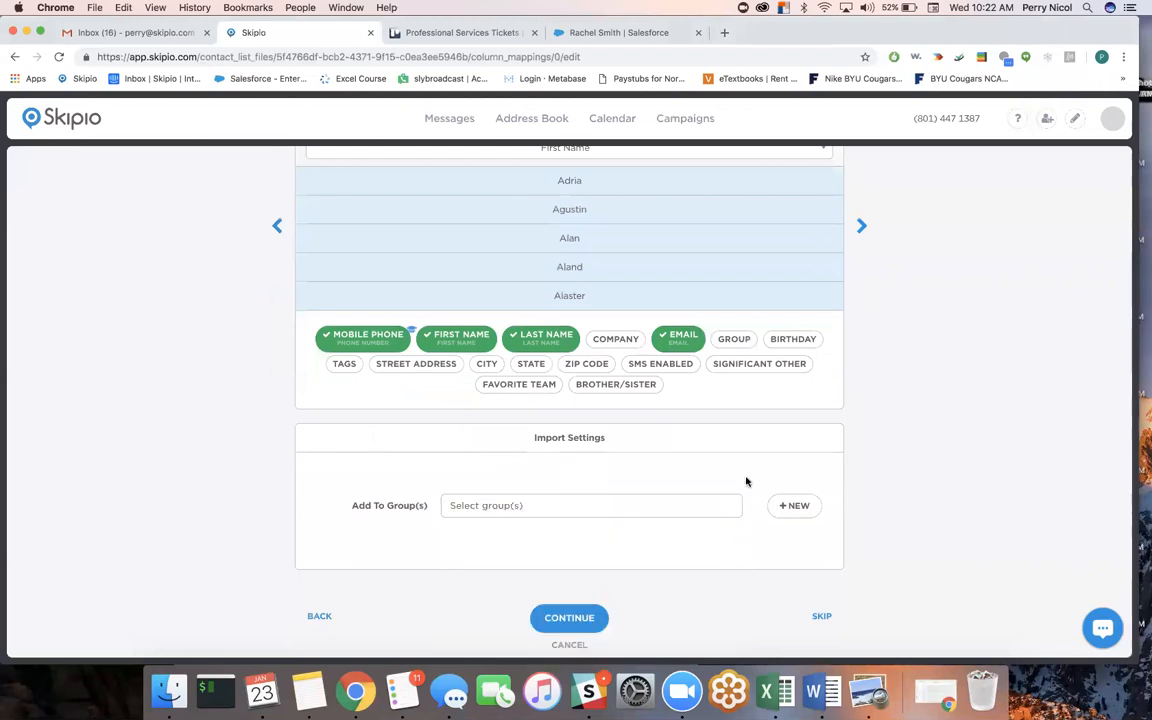
Create a new group named "January 23rd Clients" for the uploaded contacts and proceed with the import
{"action": "left_click", "coordinate": [797, 506]}
{"action": "type", "text": "Jan"}
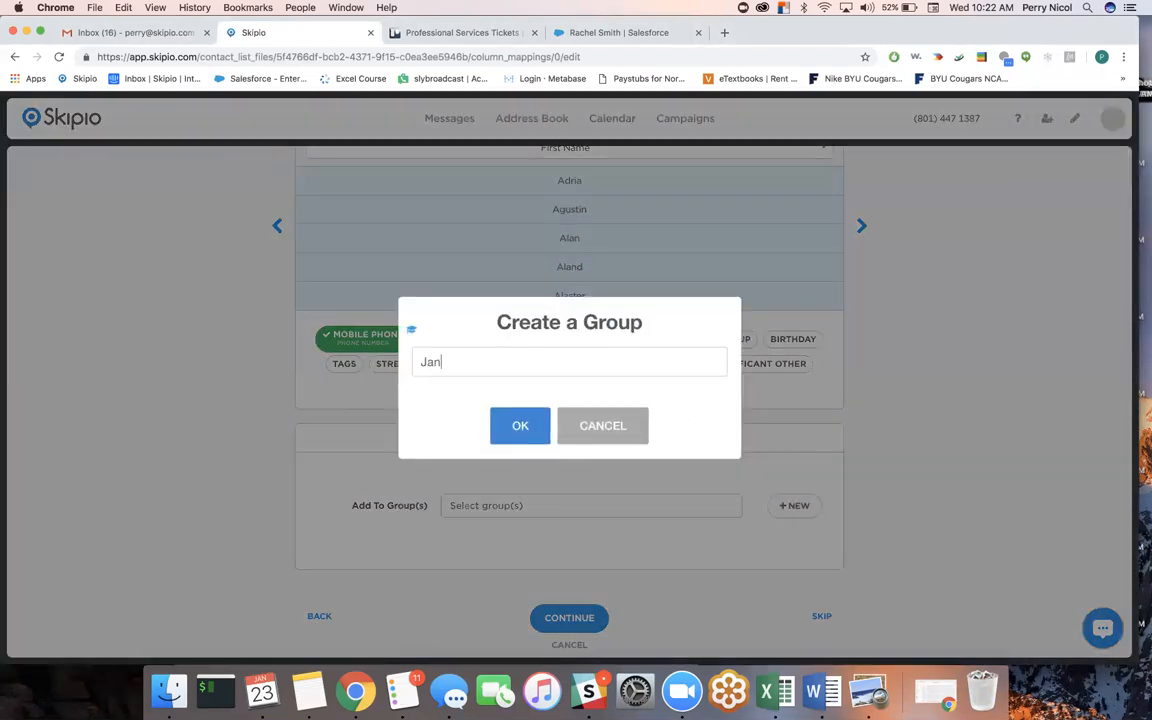
{"action": "type", "text": "uary 23th"}
{"action": "key", "text": "BackSpace"}
{"action": "key", "text": "BackSpace"}
{"action": "key", "text": "BackSpace"}
{"action": "type", "text": "rd Clients"}
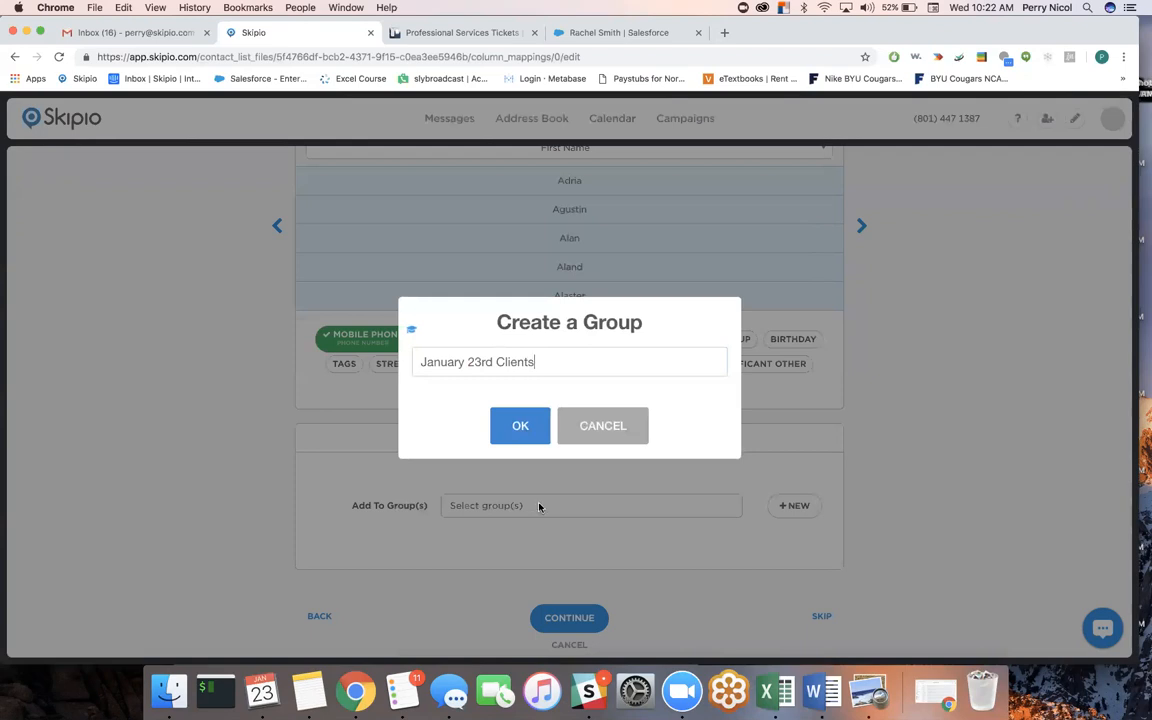
{"action": "left_click", "coordinate": [514, 440]}
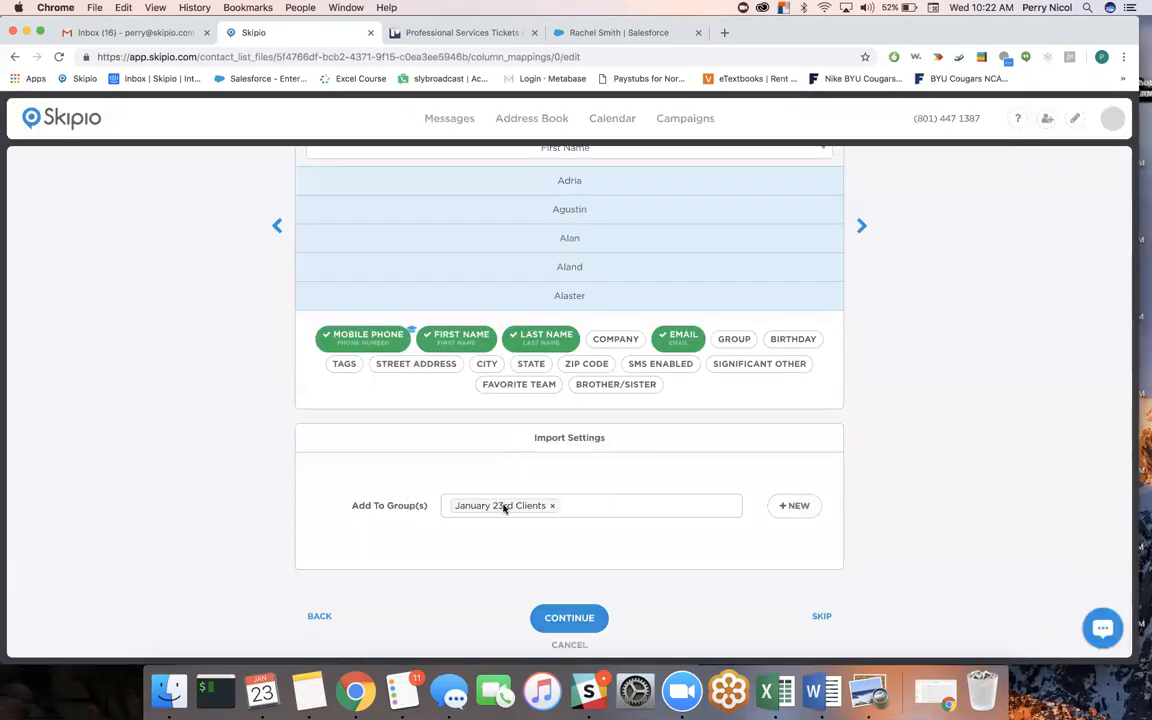
{"action": "left_click", "coordinate": [580, 621]}
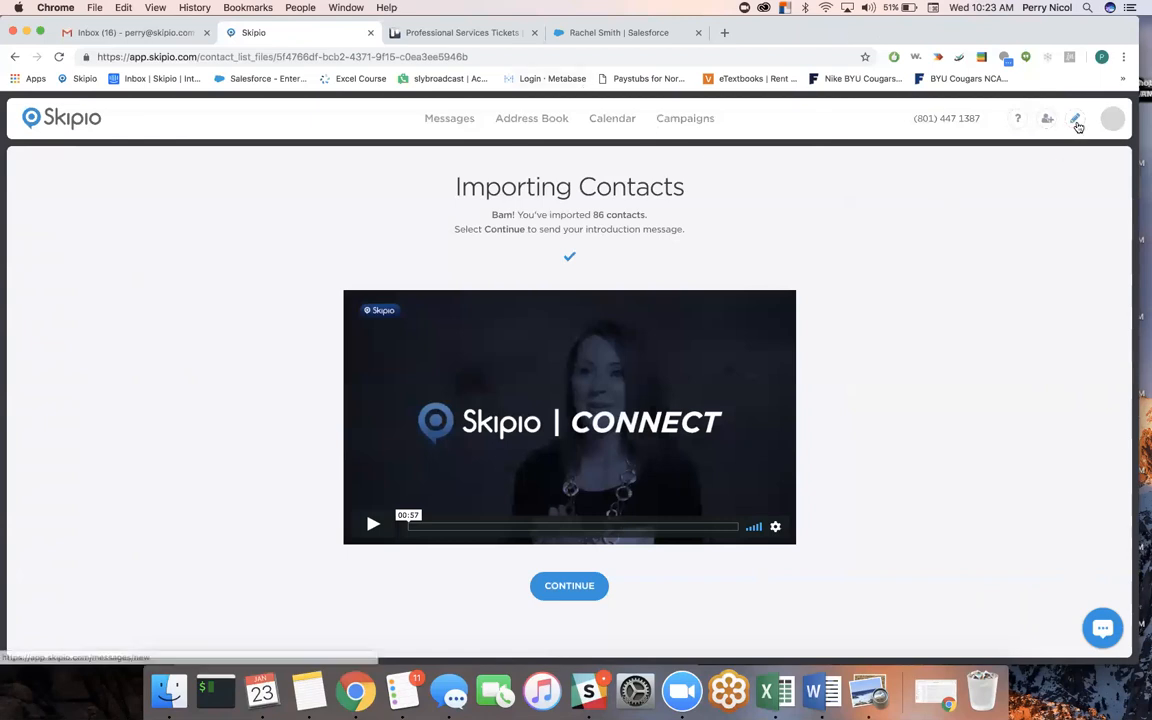
Preview the new message form, dismiss it, and open the Messages page
{"action": "left_click", "coordinate": [1076, 121]}
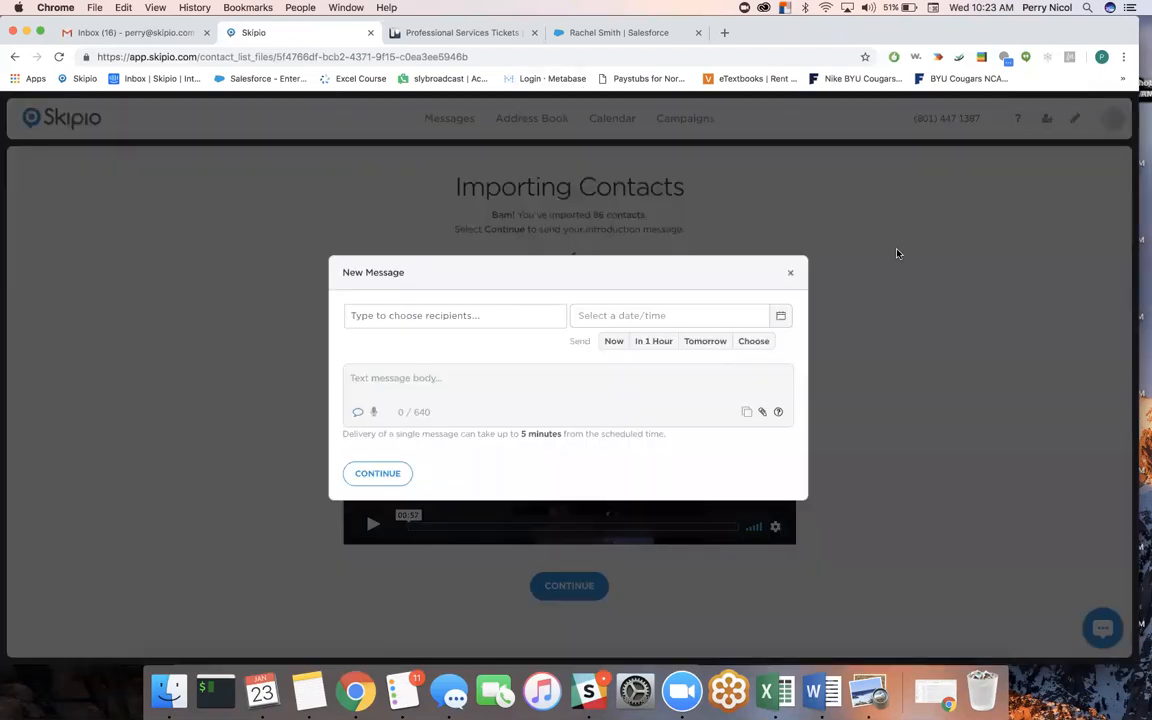
{"action": "left_click", "coordinate": [790, 273]}
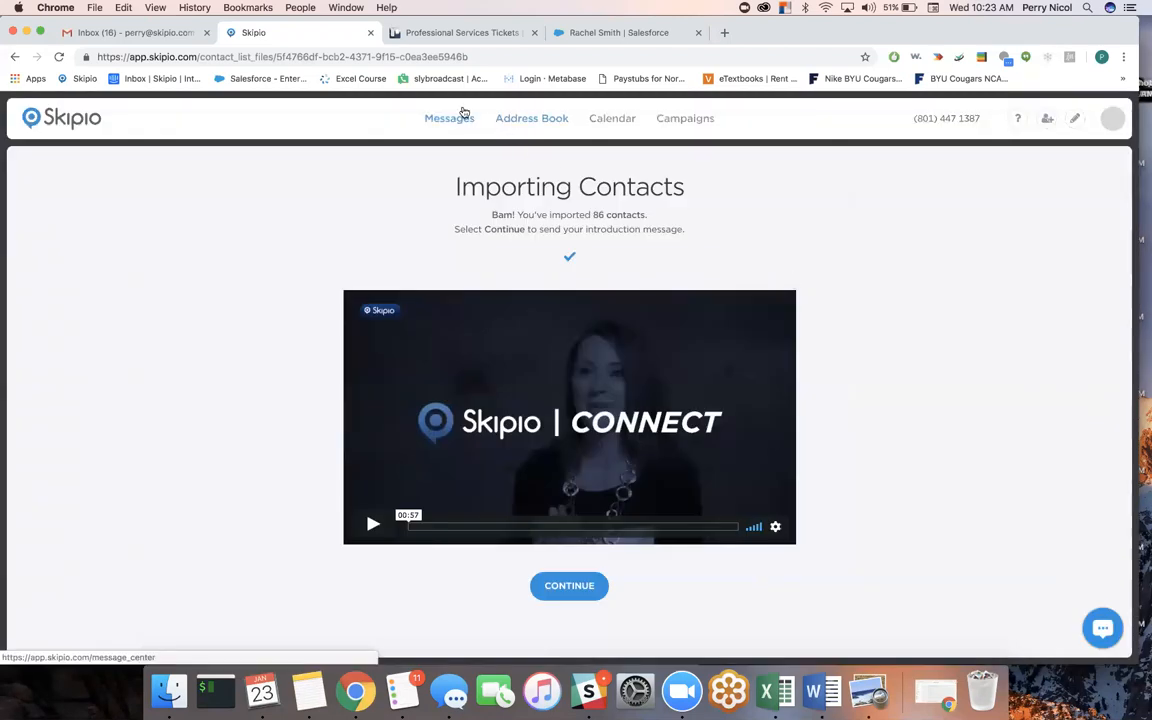
{"action": "left_click", "coordinate": [463, 113]}
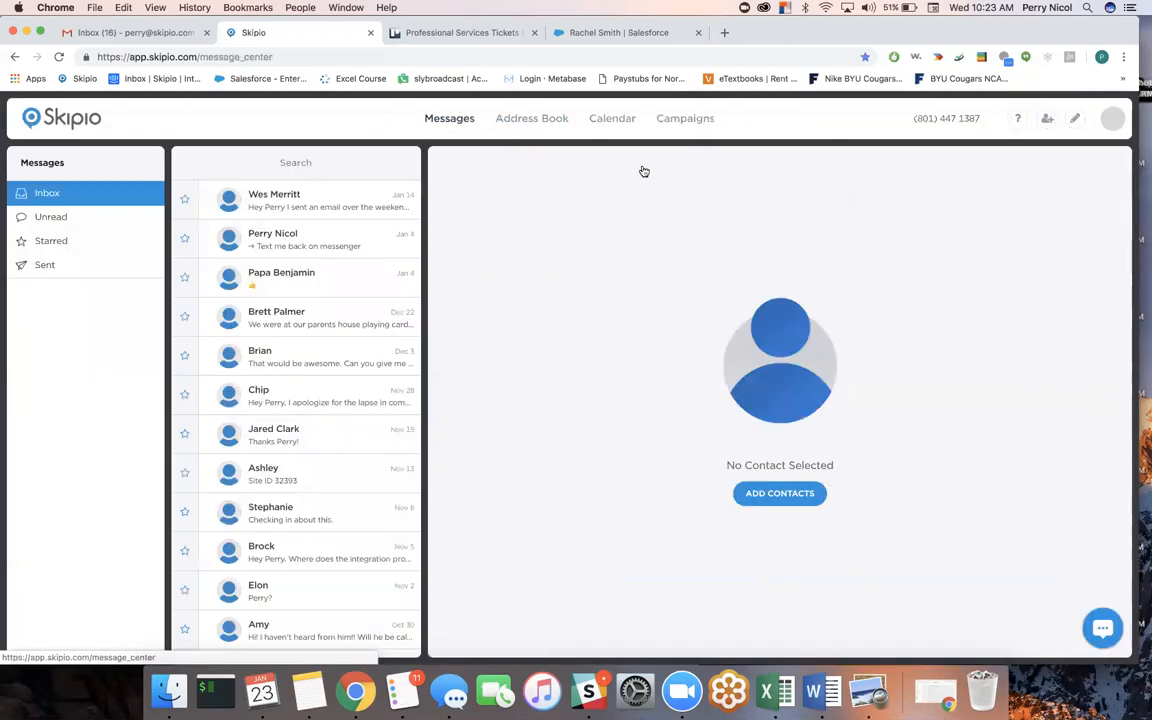
{"action": "left_click", "coordinate": [1076, 119]}
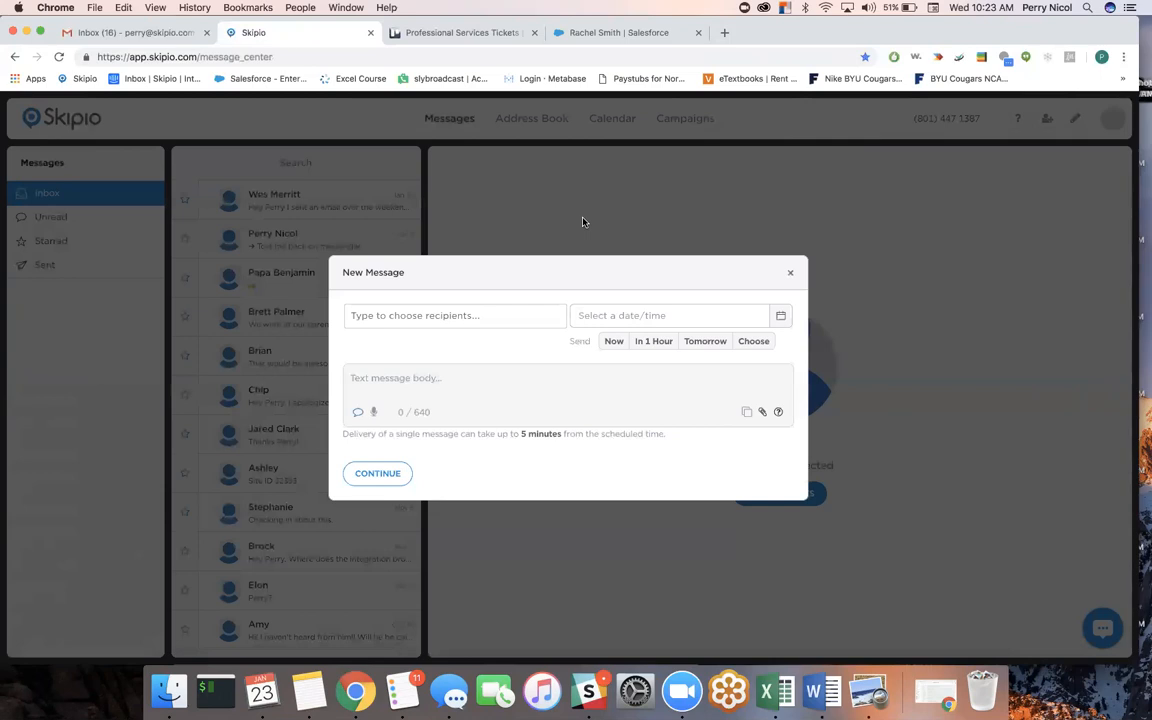
{"action": "left_click", "coordinate": [453, 312]}
{"action": "type", "text": "Perry"}
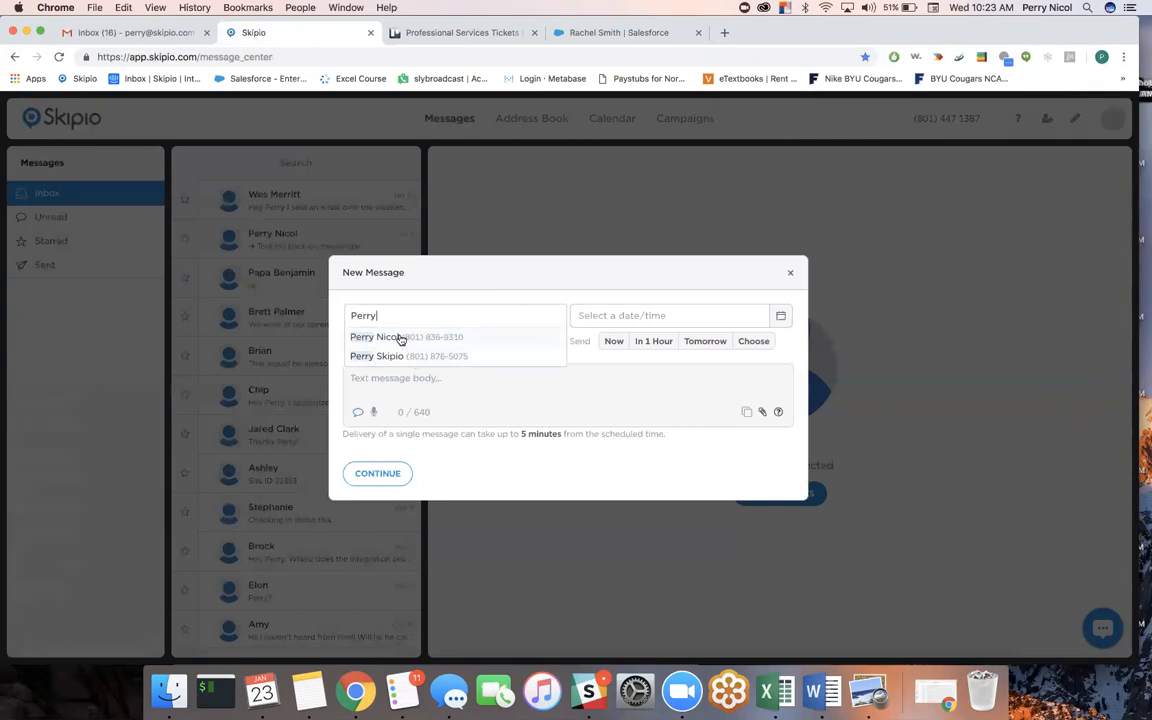
{"action": "left_click", "coordinate": [400, 341]}
{"action": "type", "text": "Jocely"}
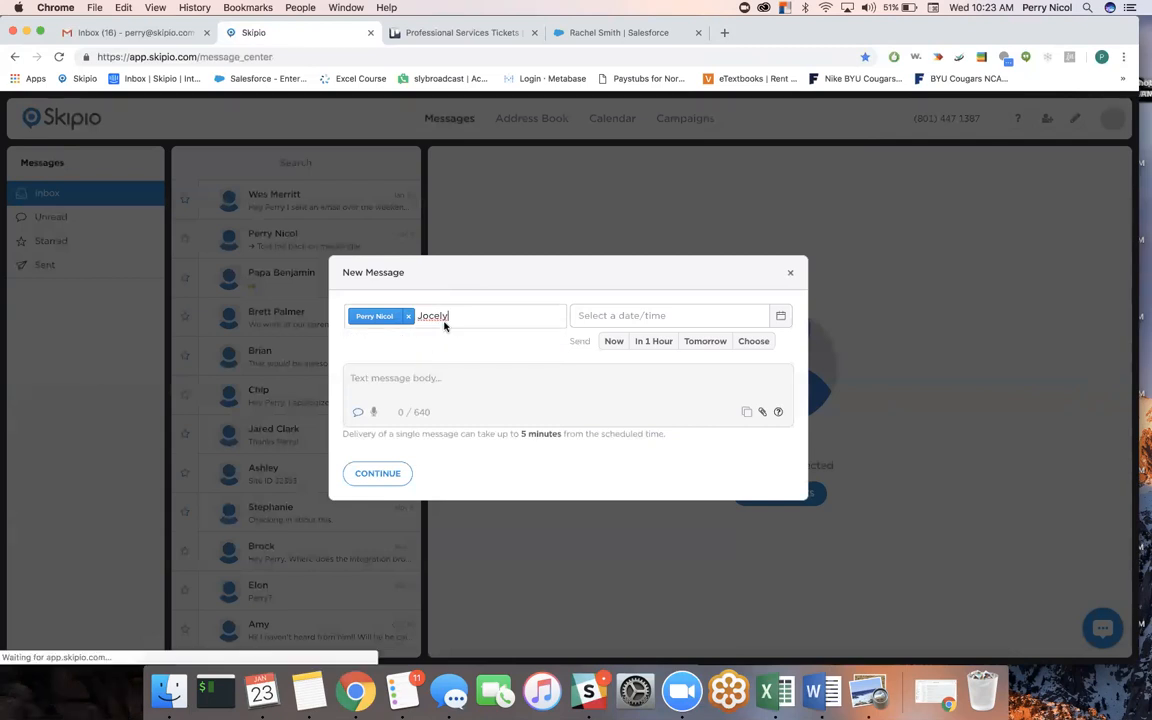
{"action": "key", "text": "Escape"}
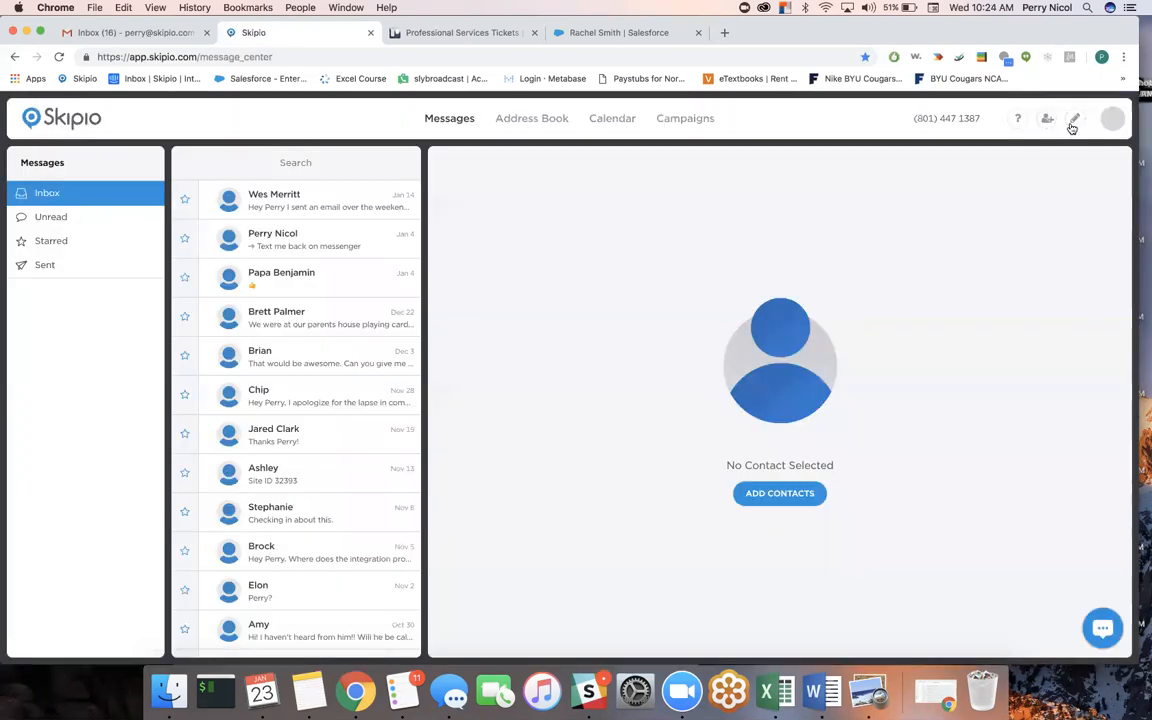
Start a new message and add two individual contacts as its recipients
{"action": "left_click", "coordinate": [1073, 121]}
{"action": "type", "text": "perry"}
{"action": "left_click", "coordinate": [460, 339]}
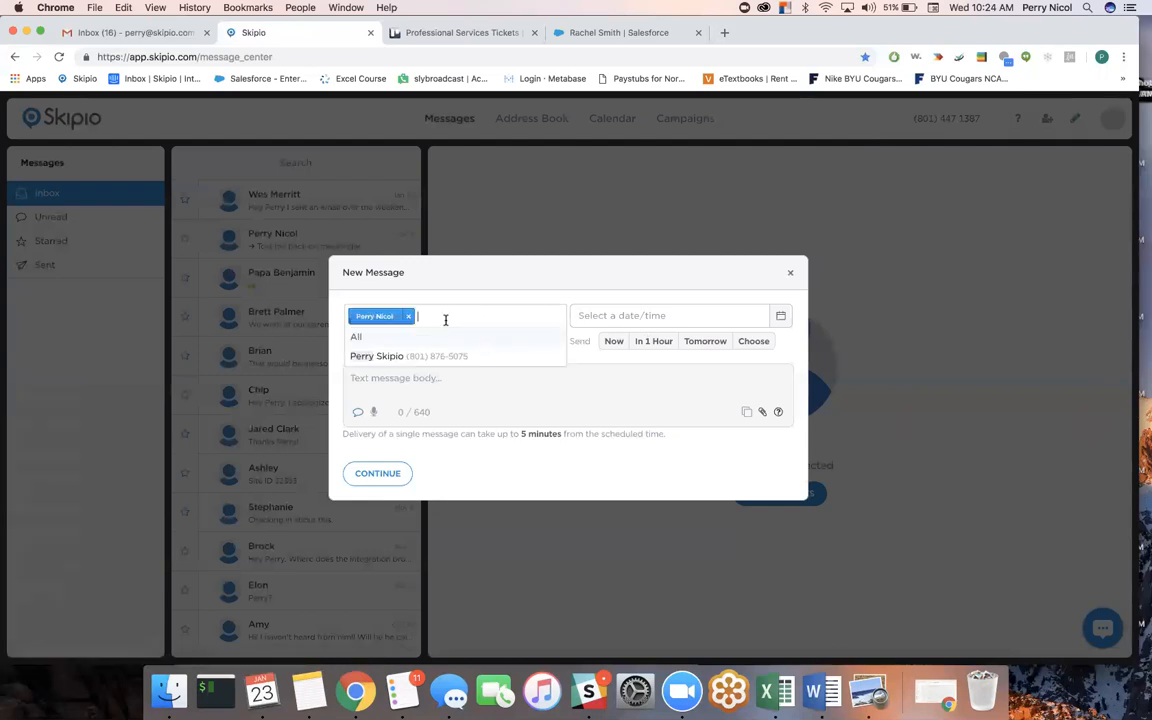
{"action": "type", "text": "jocee"}
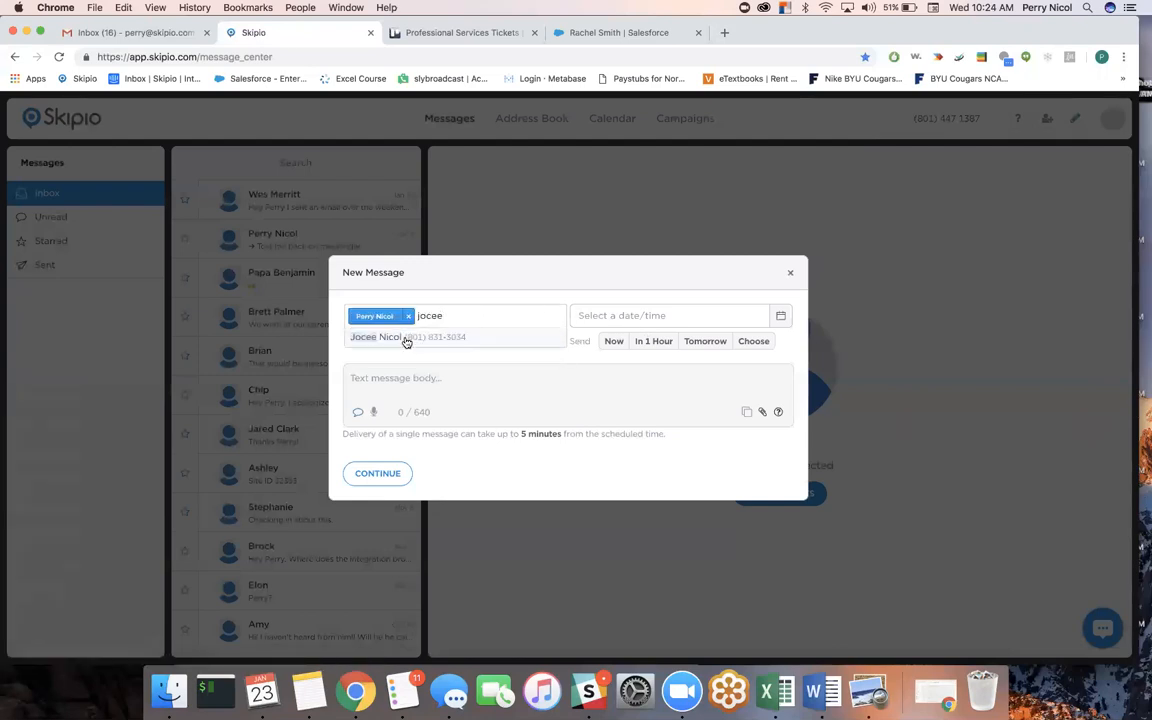
{"action": "left_click", "coordinate": [406, 340]}
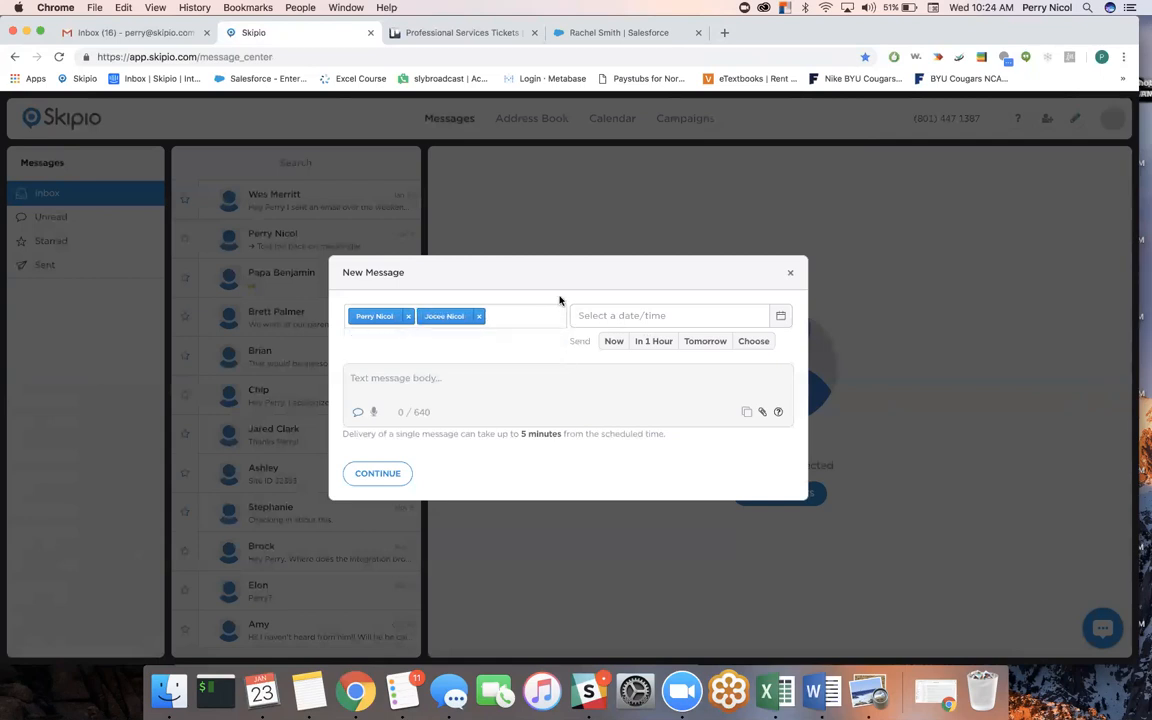
Replace the two individual recipients of the new message with the "January 23rd Clients" group
{"action": "left_click", "coordinate": [408, 316]}
{"action": "left_click", "coordinate": [413, 317]}
{"action": "left_click", "coordinate": [393, 292]}
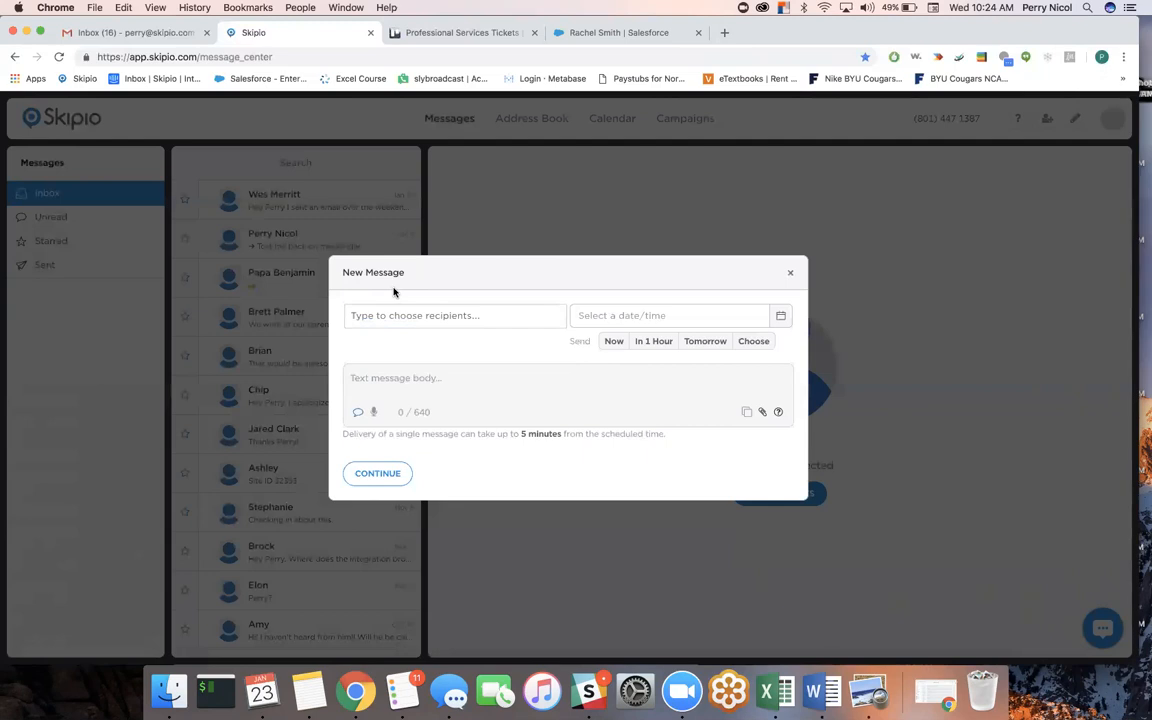
{"action": "left_click", "coordinate": [405, 319]}
{"action": "type", "text": "q"}
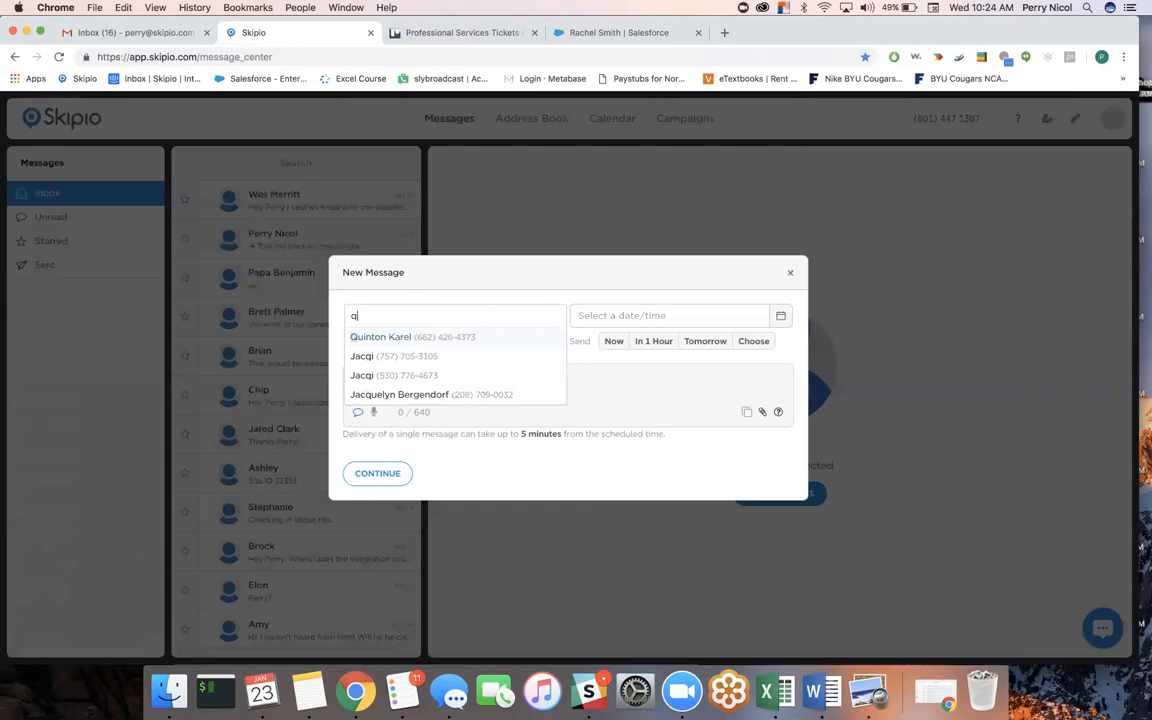
{"action": "type", "text": "\\"}
{"action": "key", "text": "BackSpace"}
{"action": "type", "text": "J"}
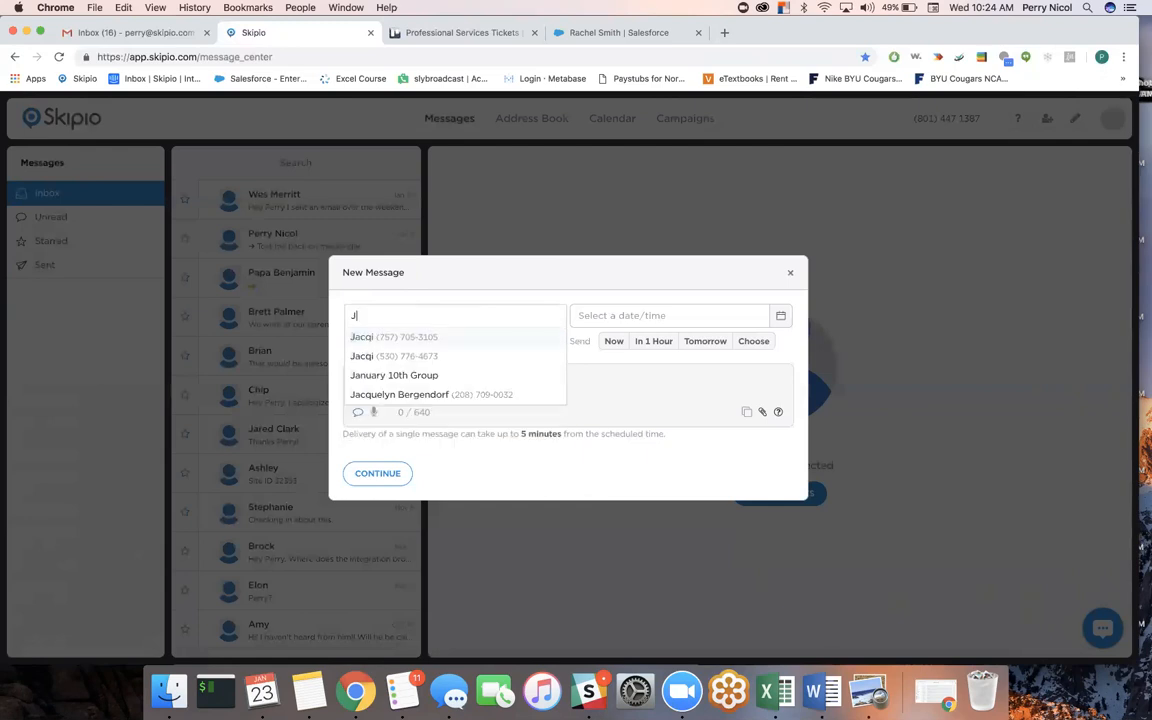
{"action": "type", "text": "anuary"}
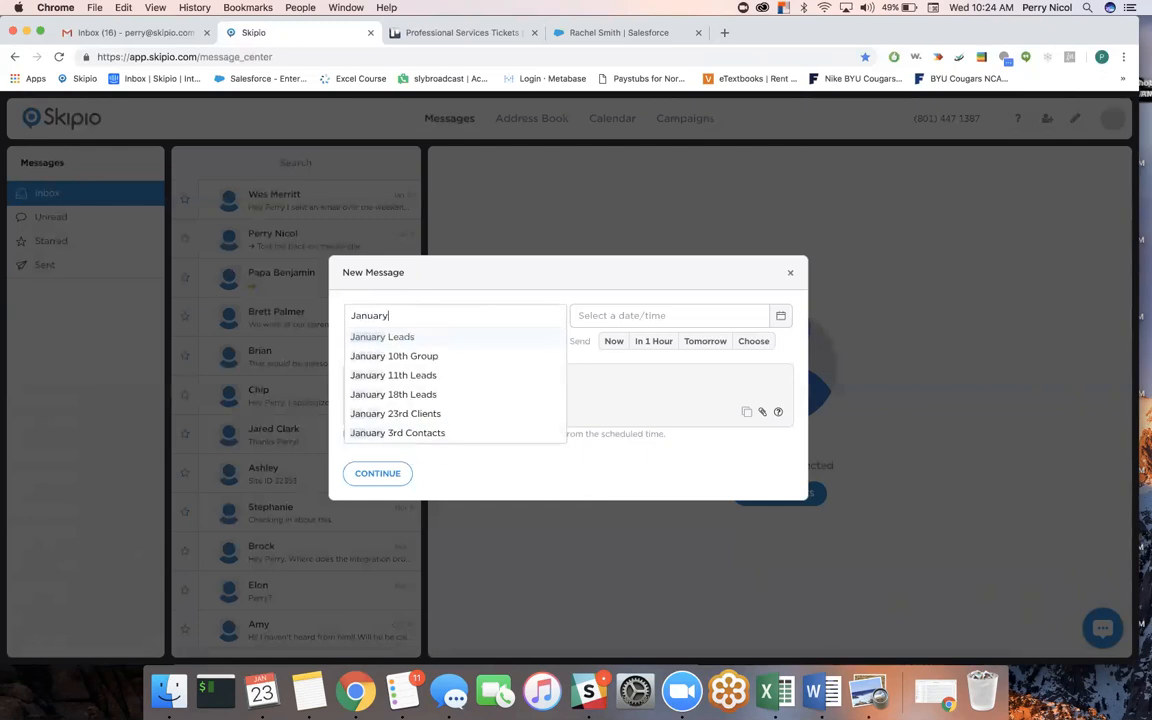
{"action": "left_click", "coordinate": [392, 413]}
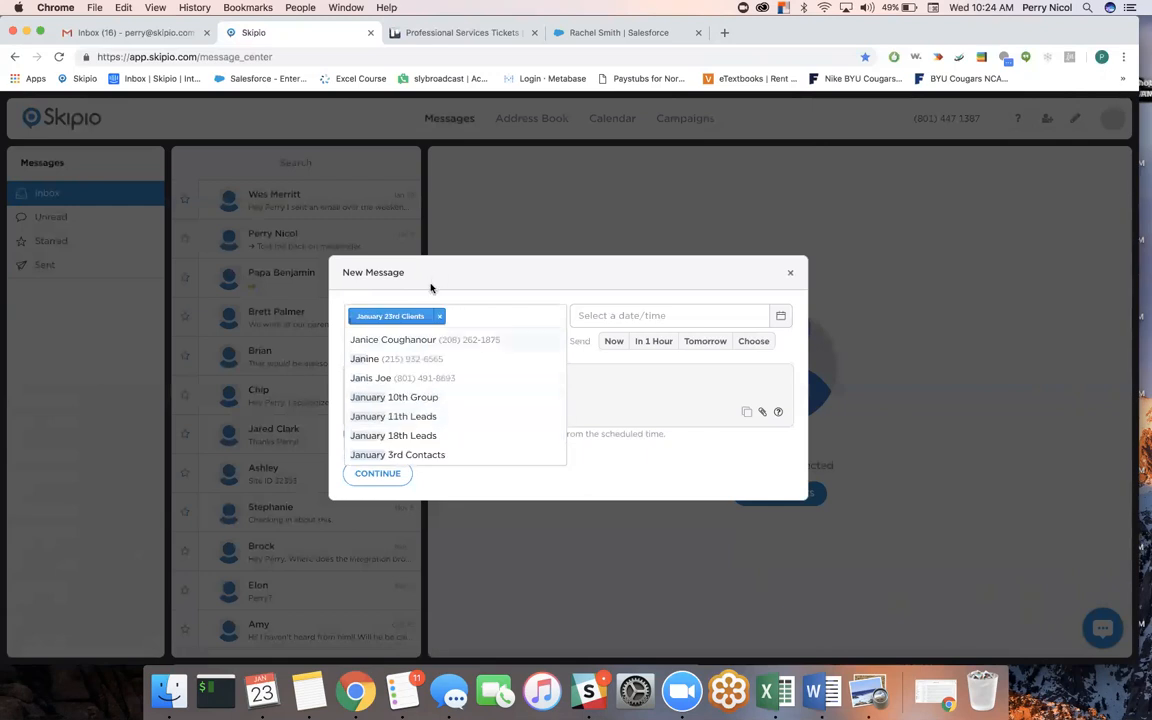
Schedule the new message to the "January 23rd Clients" group for 2019-01-30 at 05:24 AM
{"action": "left_click", "coordinate": [431, 288]}
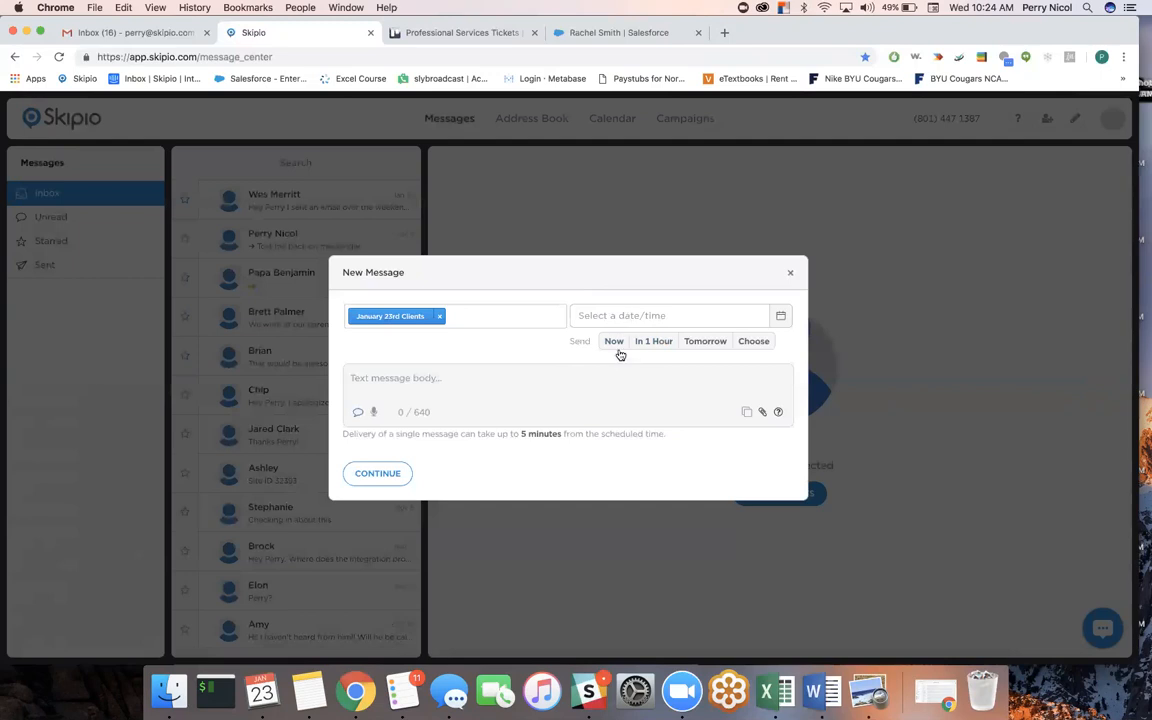
{"action": "left_click", "coordinate": [704, 342]}
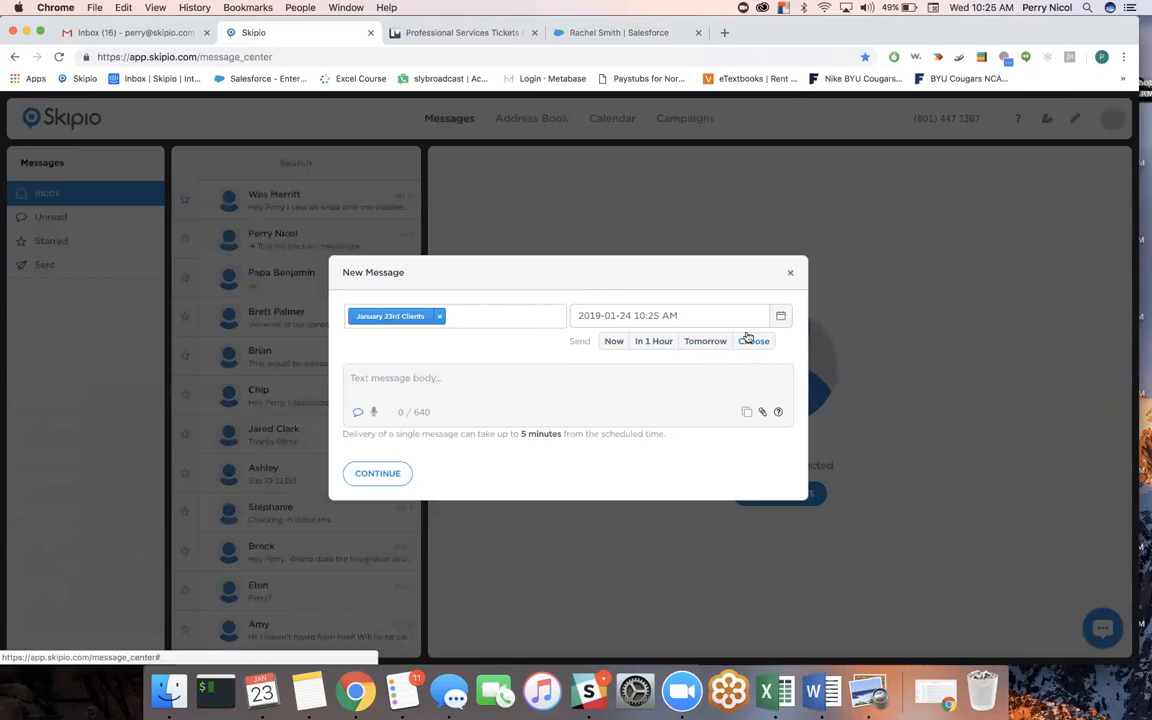
{"action": "left_click", "coordinate": [714, 315]}
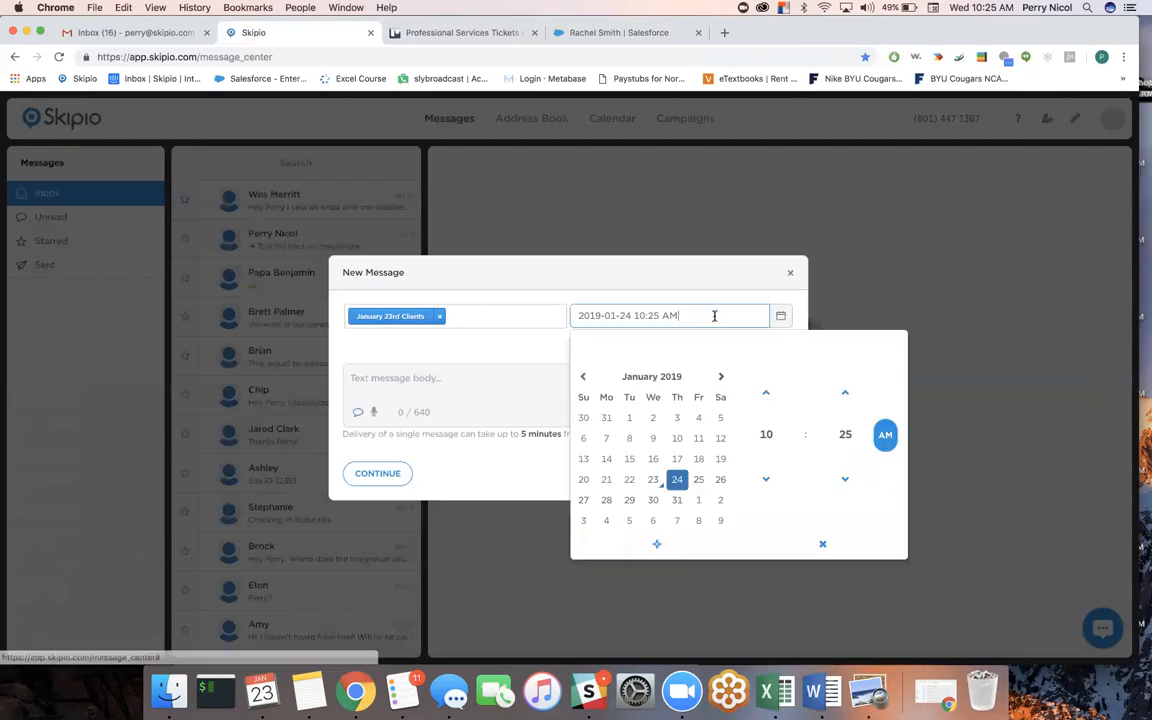
{"action": "left_click", "coordinate": [653, 500]}
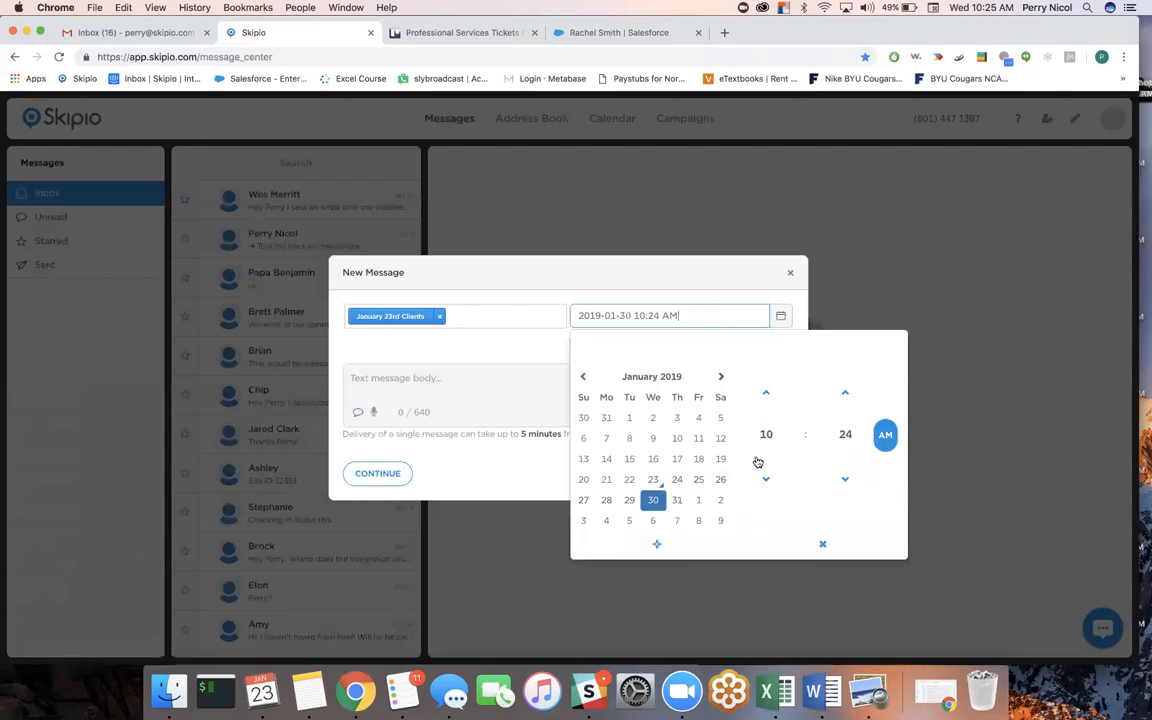
{"action": "left_click", "coordinate": [766, 480]}
{"action": "left_click", "coordinate": [766, 480]}
{"action": "left_click", "coordinate": [766, 480]}
{"action": "left_click", "coordinate": [767, 481]}
{"action": "left_click", "coordinate": [767, 481]}
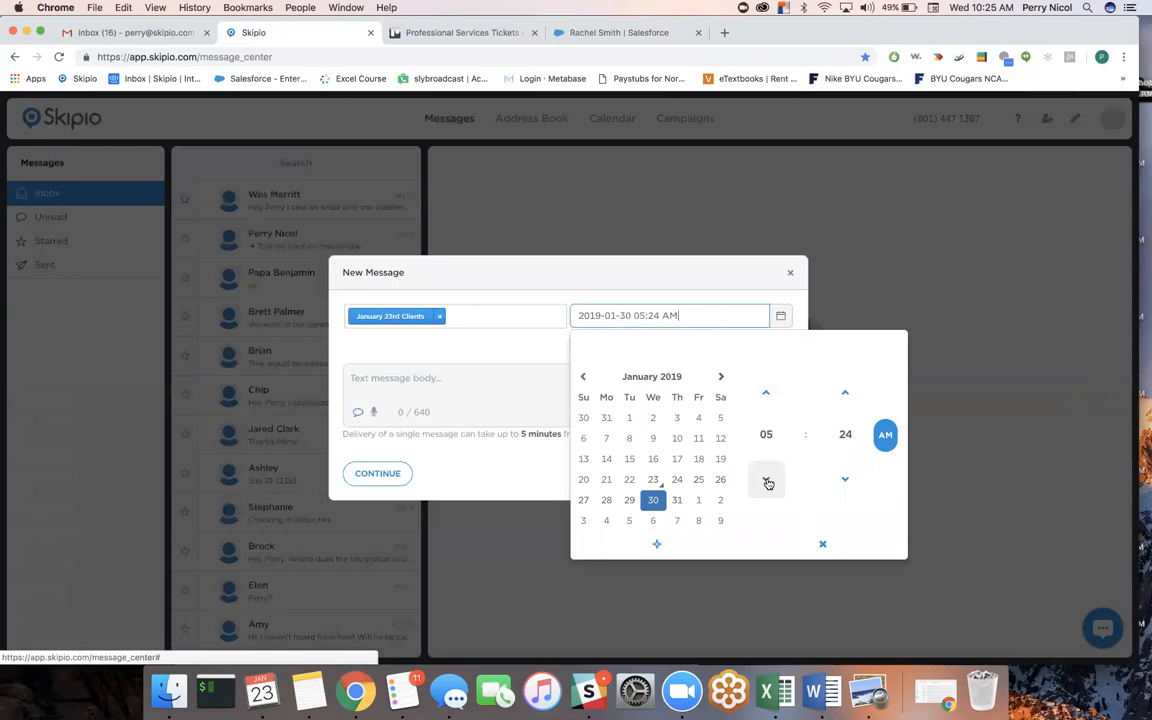
{"action": "left_click", "coordinate": [697, 288]}
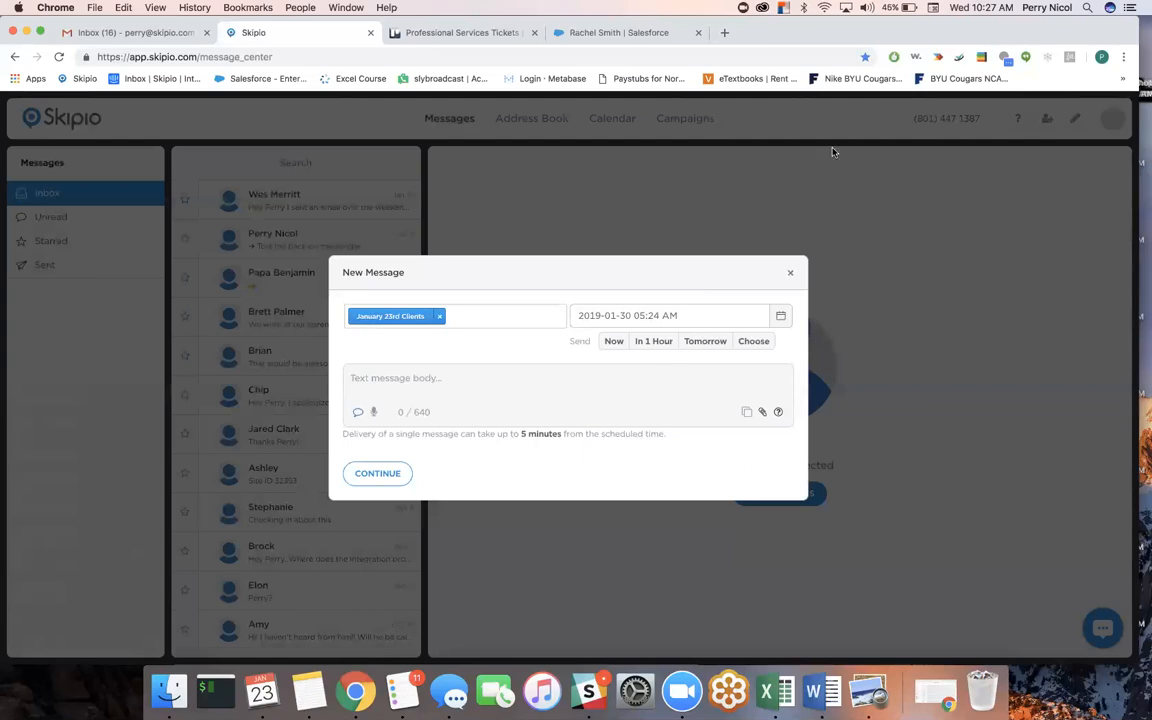
Write the message "Hey [First Name], this is (sender's name) with Skipio. I just wanted to check in and see how things are going. Hope all is well!"
{"action": "left_click", "coordinate": [451, 383]}
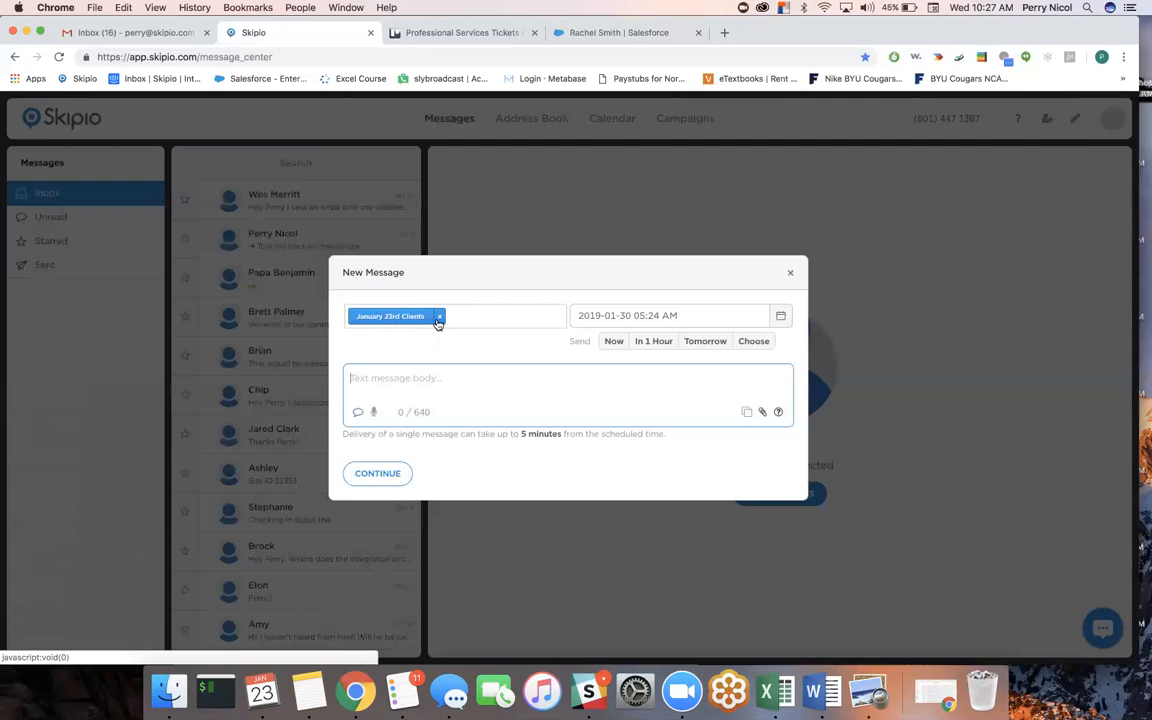
{"action": "type", "text": "H"}
{"action": "type", "text": "ey ["}
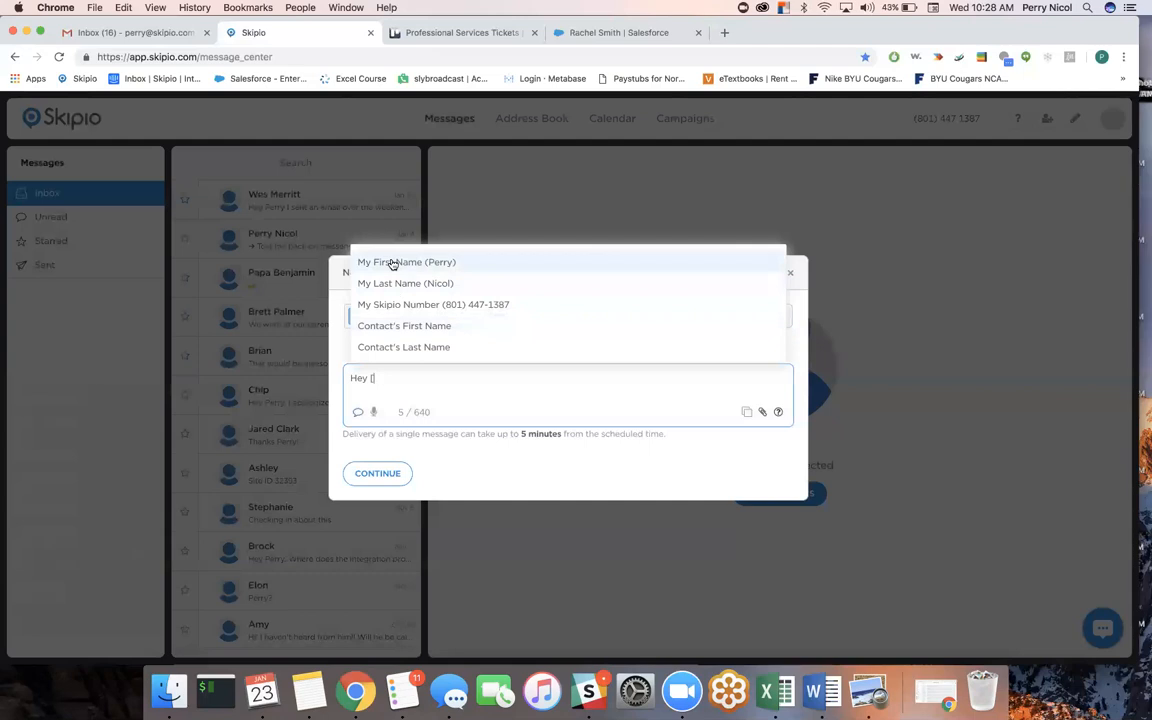
{"action": "left_click", "coordinate": [376, 328]}
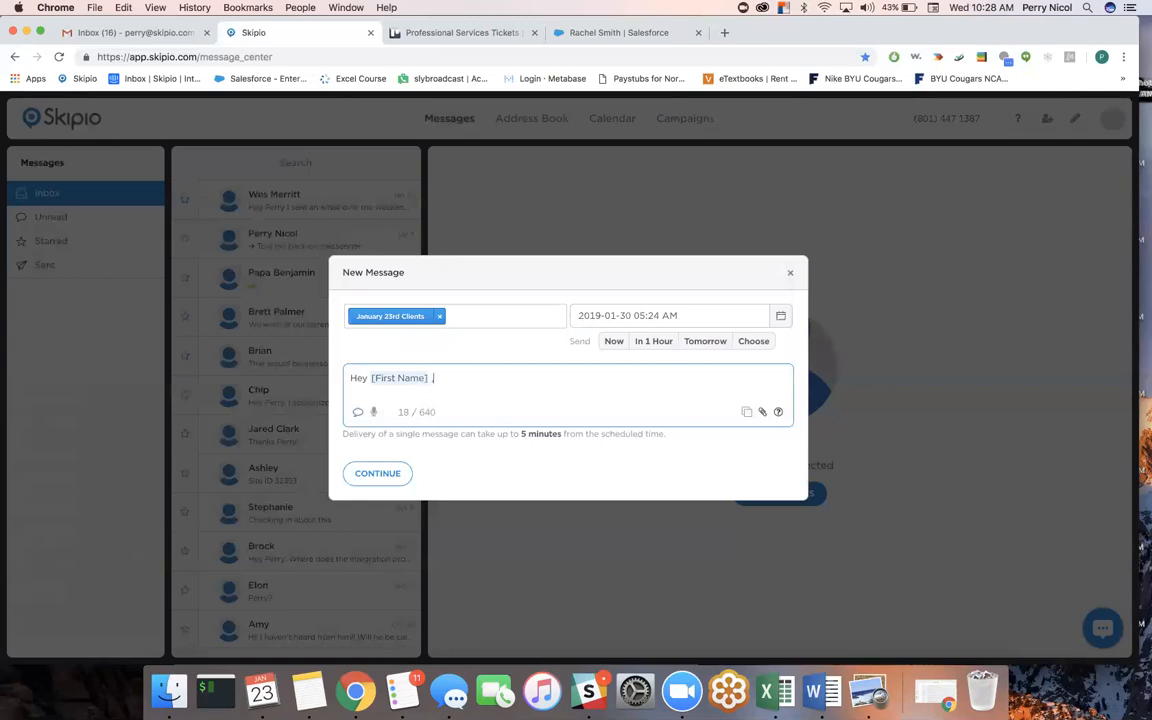
{"action": "type", "text": "this is Perry with Skipio. I just want"}
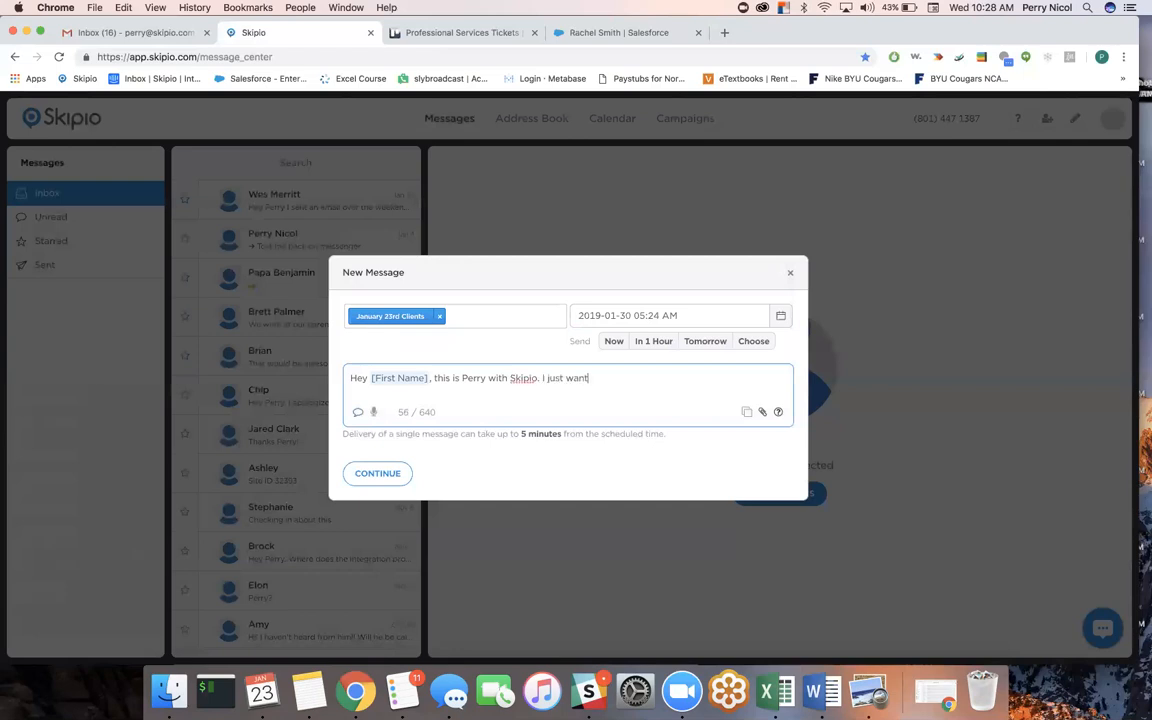
{"action": "type", "text": "ed to check in and see how things a"}
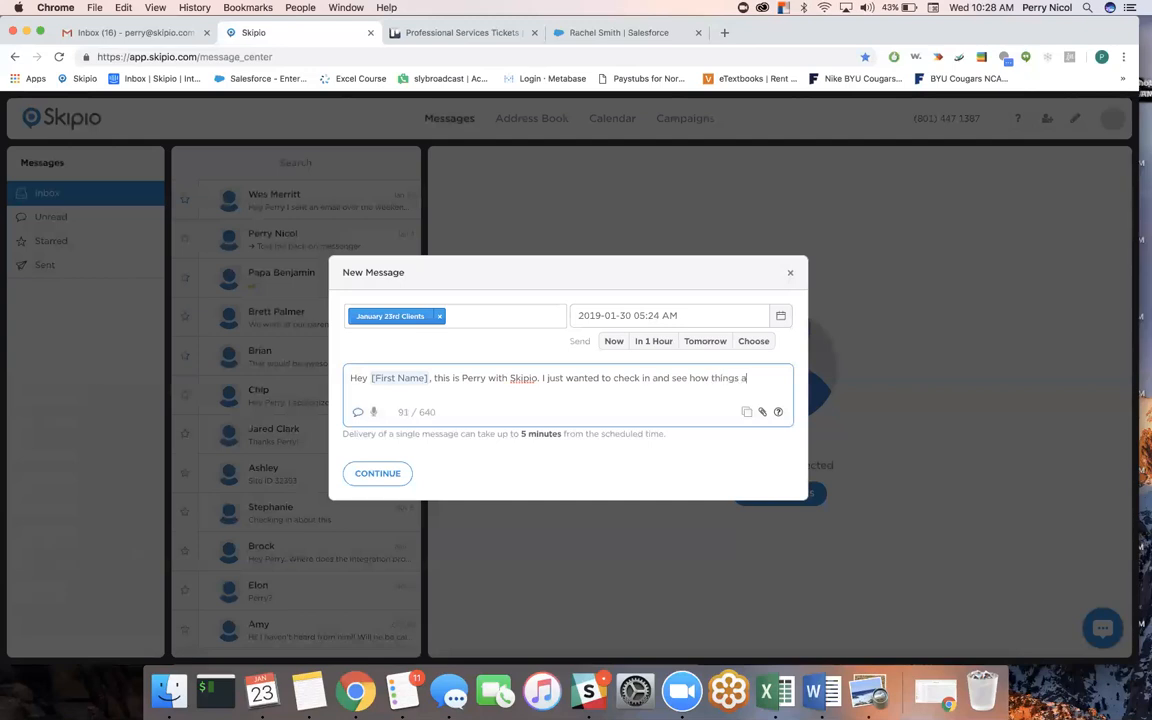
{"action": "type", "text": "re going. Hope all is well!"}
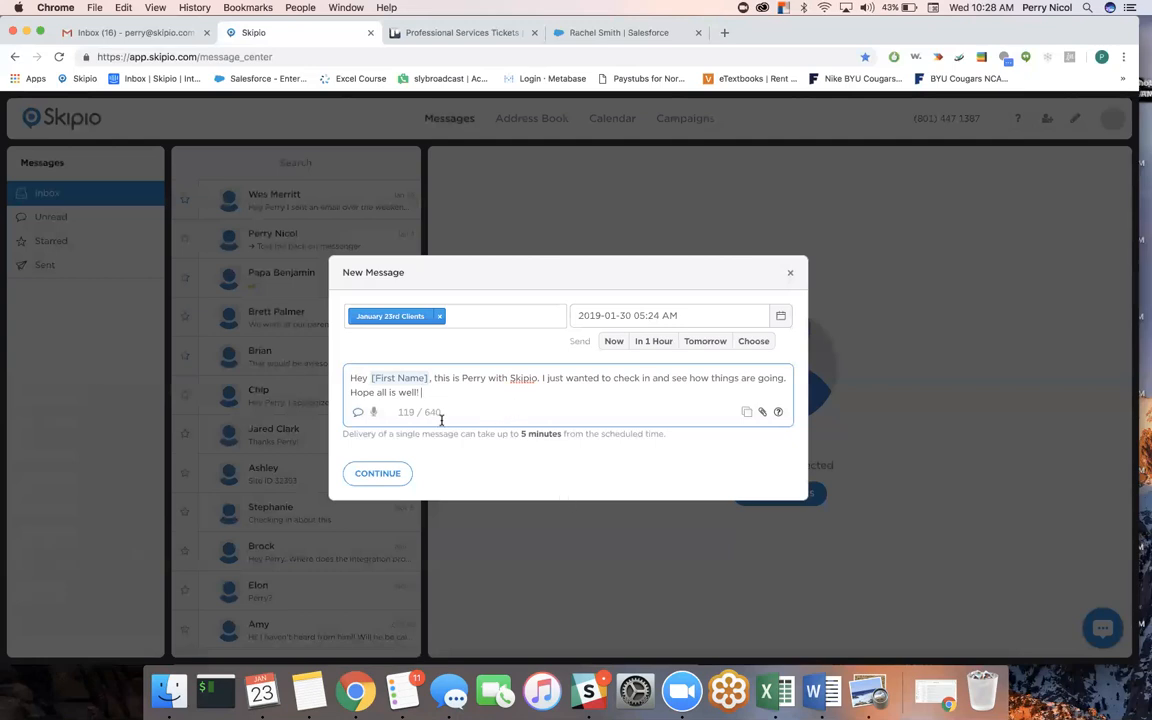
Review the personalized message previews for the group, and dismiss the new message without scheduling it
{"action": "left_click", "coordinate": [398, 477]}
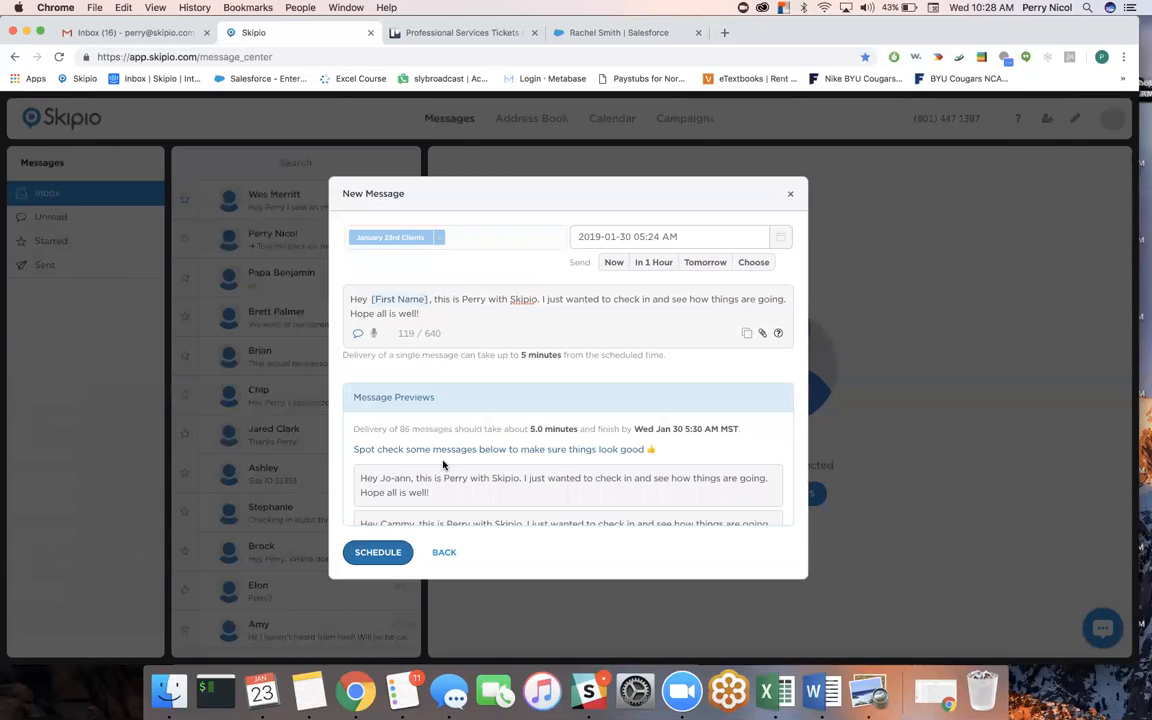
{"action": "scroll", "coordinate": [443, 464], "scroll_direction": "down", "scroll_amount": 2}
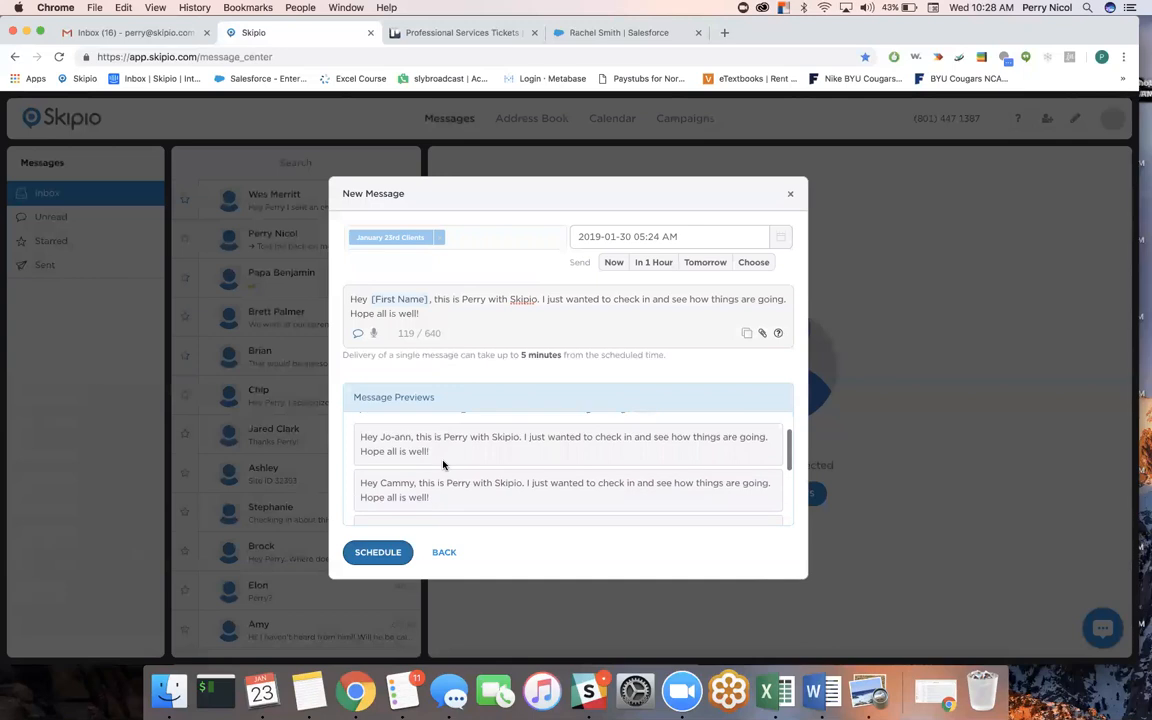
{"action": "scroll", "coordinate": [443, 464], "scroll_direction": "down", "scroll_amount": 1}
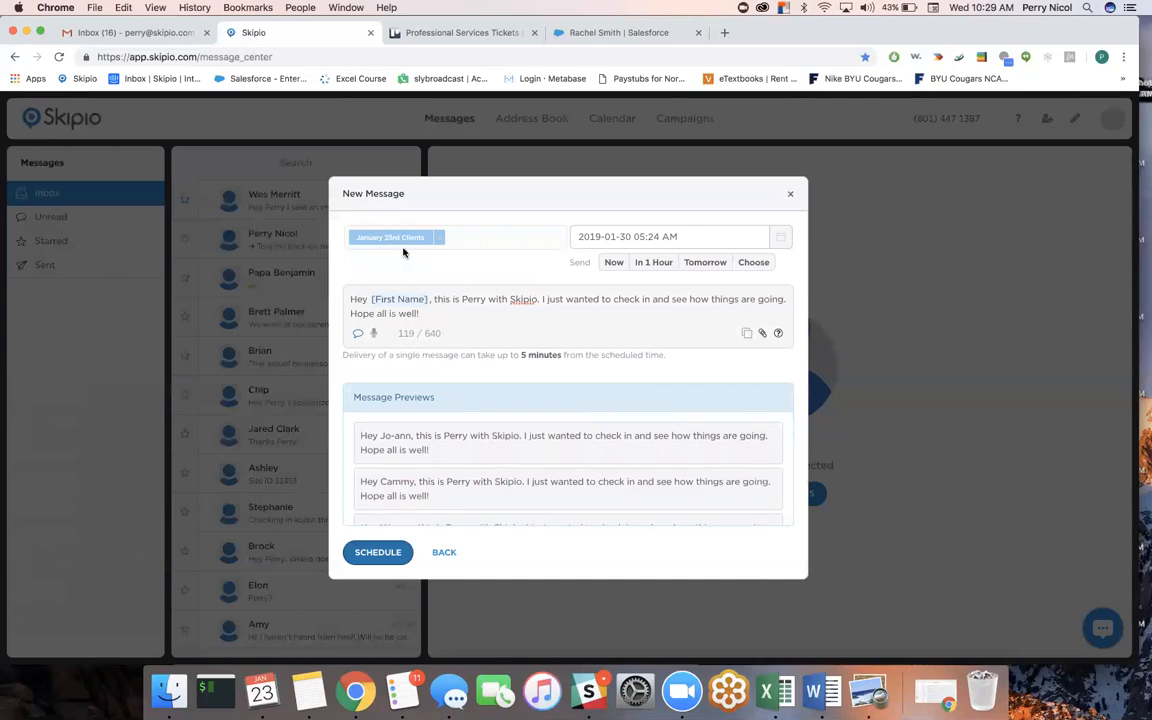
{"action": "scroll", "coordinate": [373, 437], "scroll_direction": "down", "scroll_amount": 2}
{"action": "scroll", "coordinate": [375, 445], "scroll_direction": "up", "scroll_amount": 2}
{"action": "scroll", "coordinate": [388, 481], "scroll_direction": "down", "scroll_amount": 3}
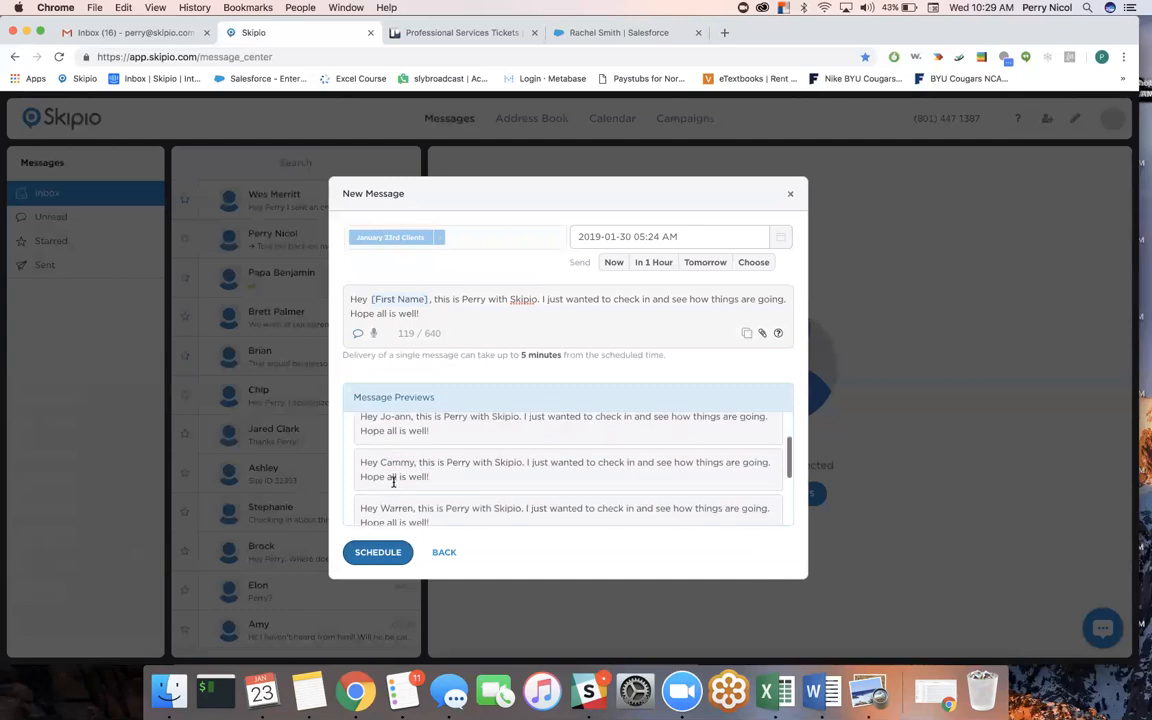
{"action": "scroll", "coordinate": [393, 482], "scroll_direction": "down", "scroll_amount": 1}
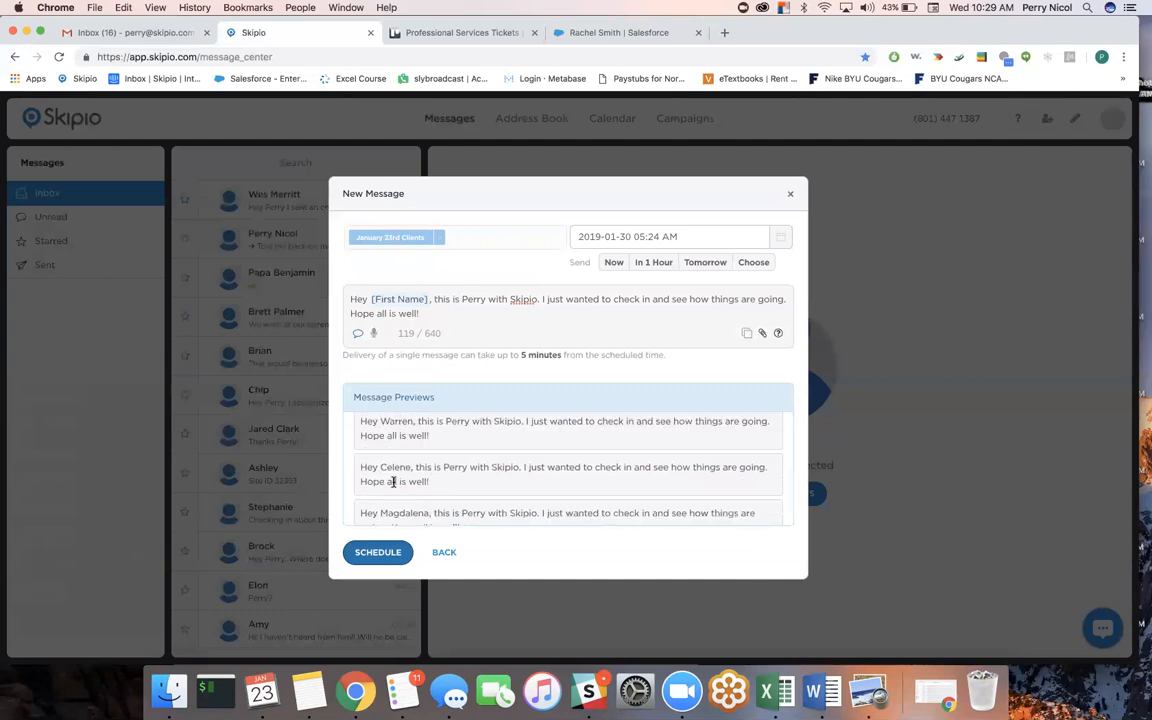
{"action": "scroll", "coordinate": [393, 482], "scroll_direction": "down", "scroll_amount": 2}
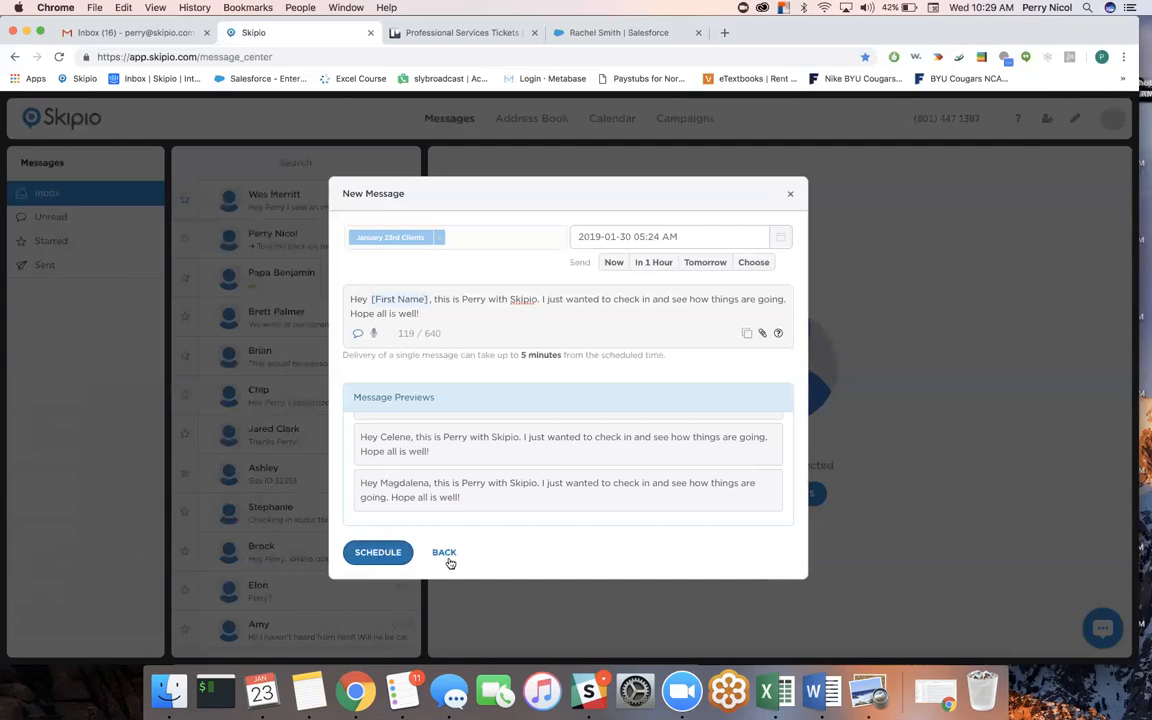
{"action": "left_click", "coordinate": [446, 555]}
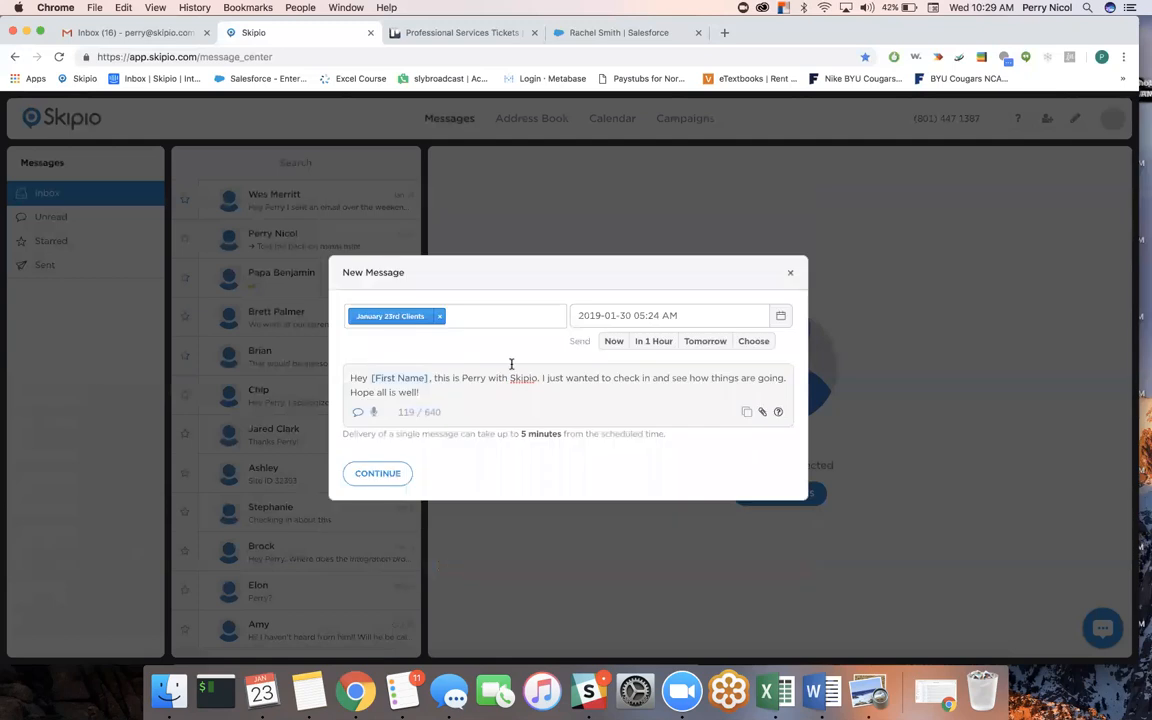
{"action": "left_click", "coordinate": [789, 274]}
{"action": "left_click", "coordinate": [535, 460]}
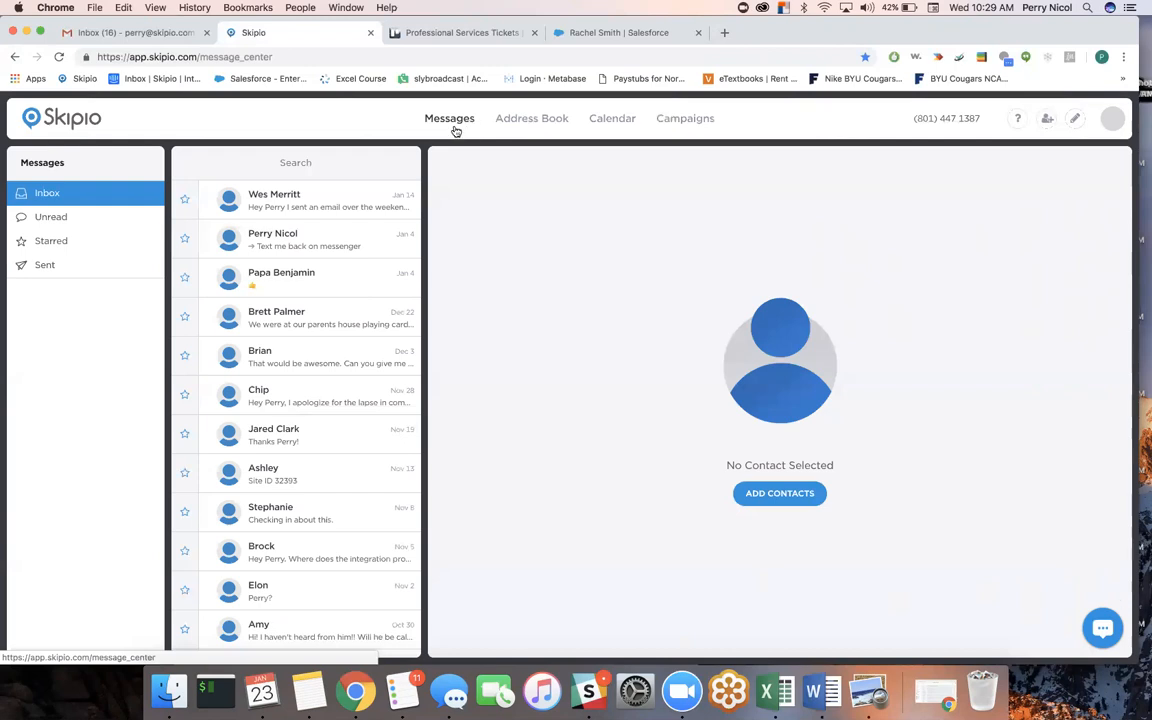
Open a contact's conversation from the inbox and examine its full message history and reply box
{"action": "scroll", "coordinate": [311, 350], "scroll_direction": "down", "scroll_amount": 1}
{"action": "scroll", "coordinate": [311, 350], "scroll_direction": "down", "scroll_amount": 1}
{"action": "left_click", "coordinate": [316, 388]}
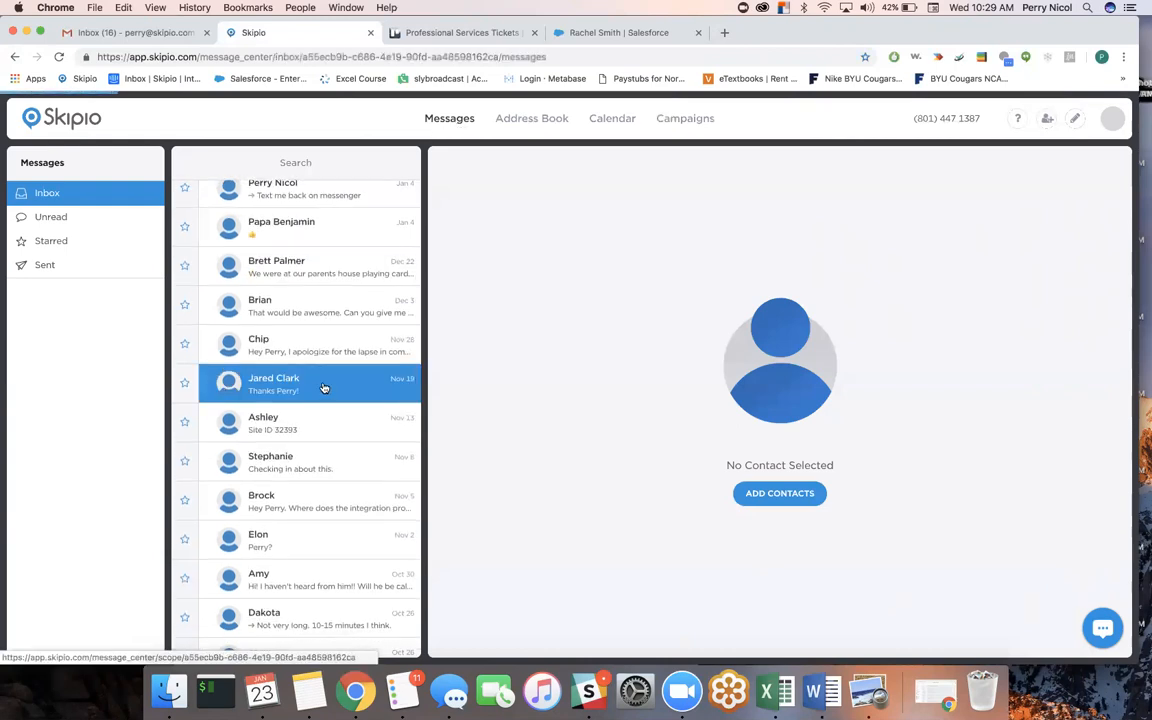
{"action": "scroll", "coordinate": [657, 293], "scroll_direction": "up", "scroll_amount": 2}
{"action": "scroll", "coordinate": [657, 293], "scroll_direction": "up", "scroll_amount": 10}
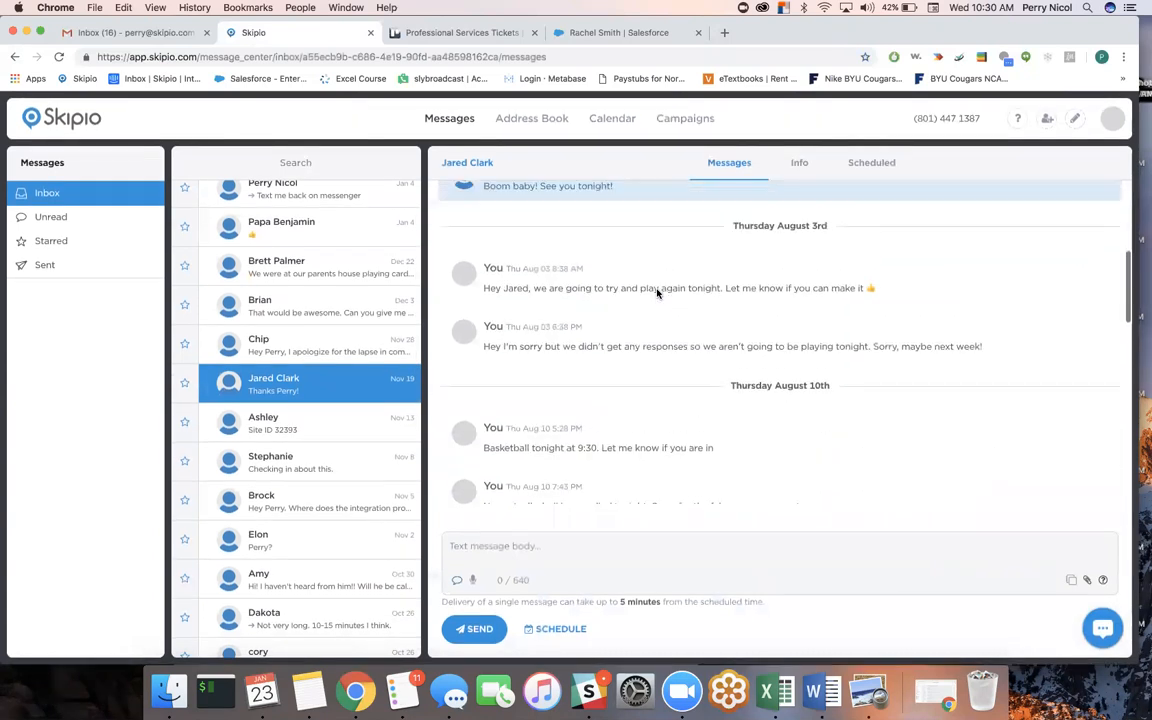
{"action": "scroll", "coordinate": [657, 293], "scroll_direction": "up", "scroll_amount": 3}
{"action": "scroll", "coordinate": [657, 293], "scroll_direction": "down", "scroll_amount": 8}
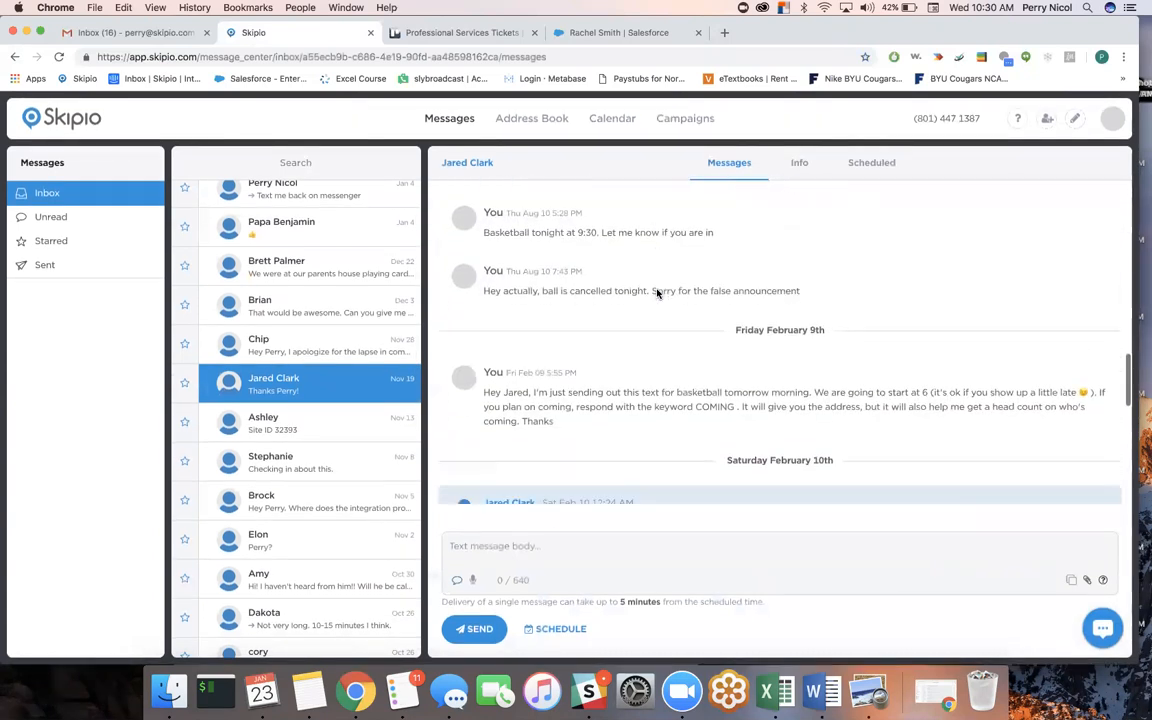
{"action": "scroll", "coordinate": [657, 293], "scroll_direction": "down", "scroll_amount": 15}
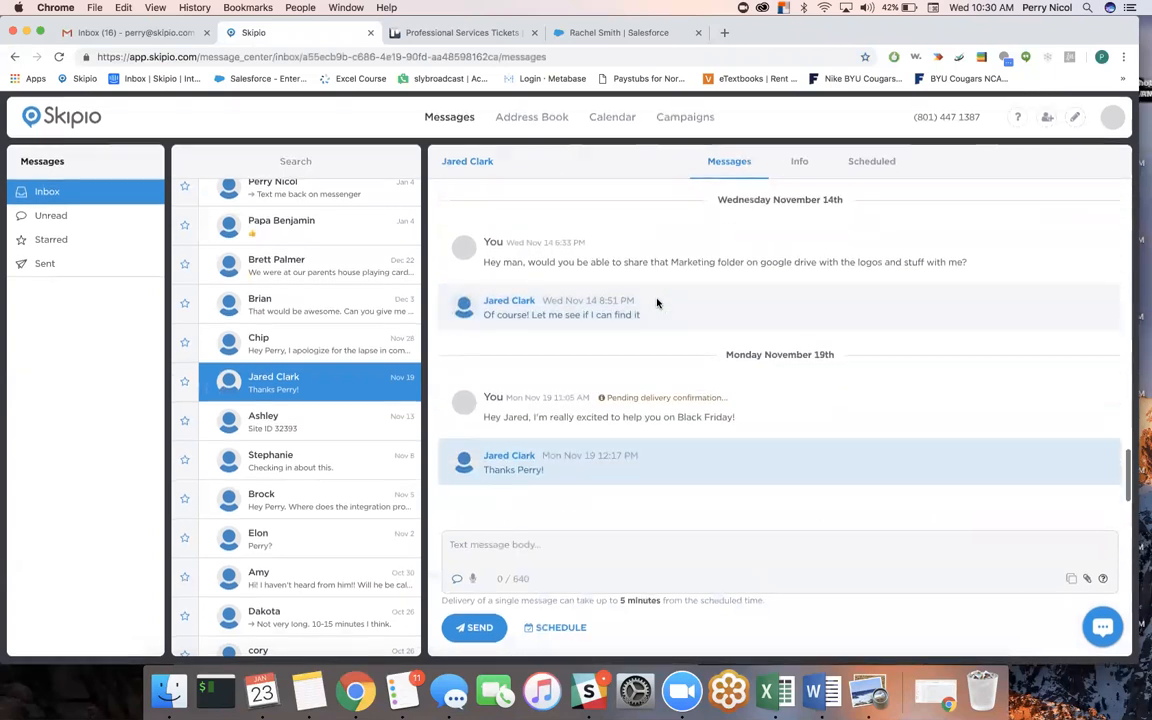
{"action": "left_click", "coordinate": [558, 548]}
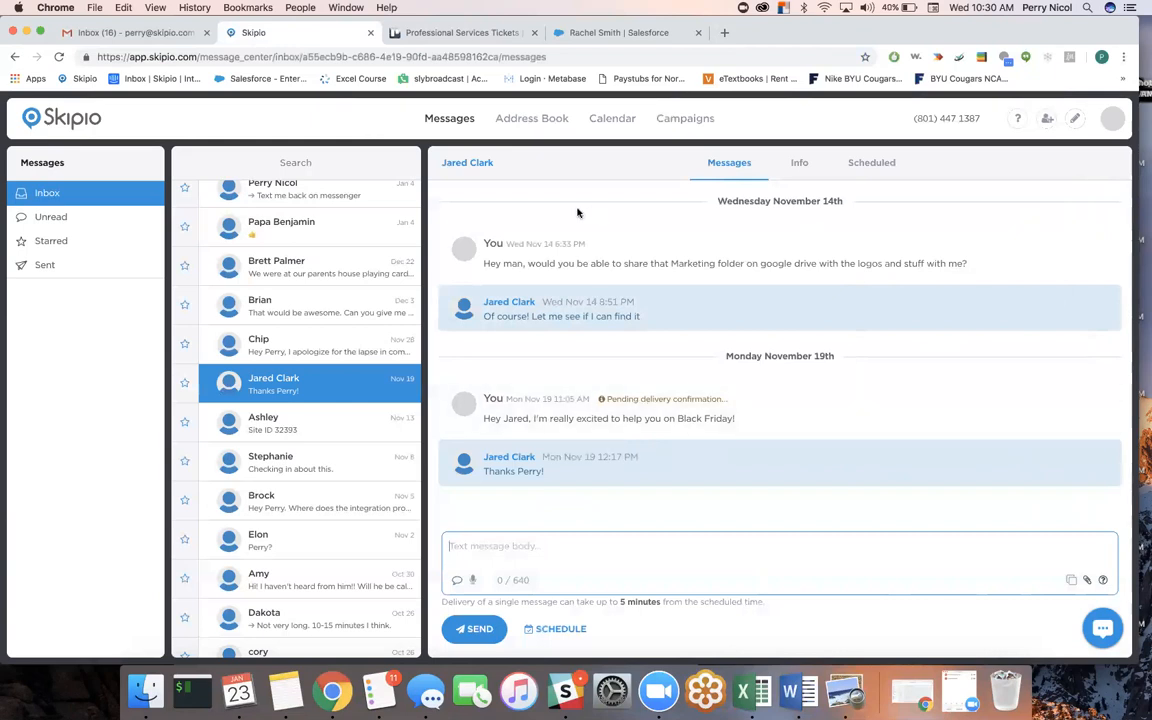
{"action": "left_click", "coordinate": [333, 128]}
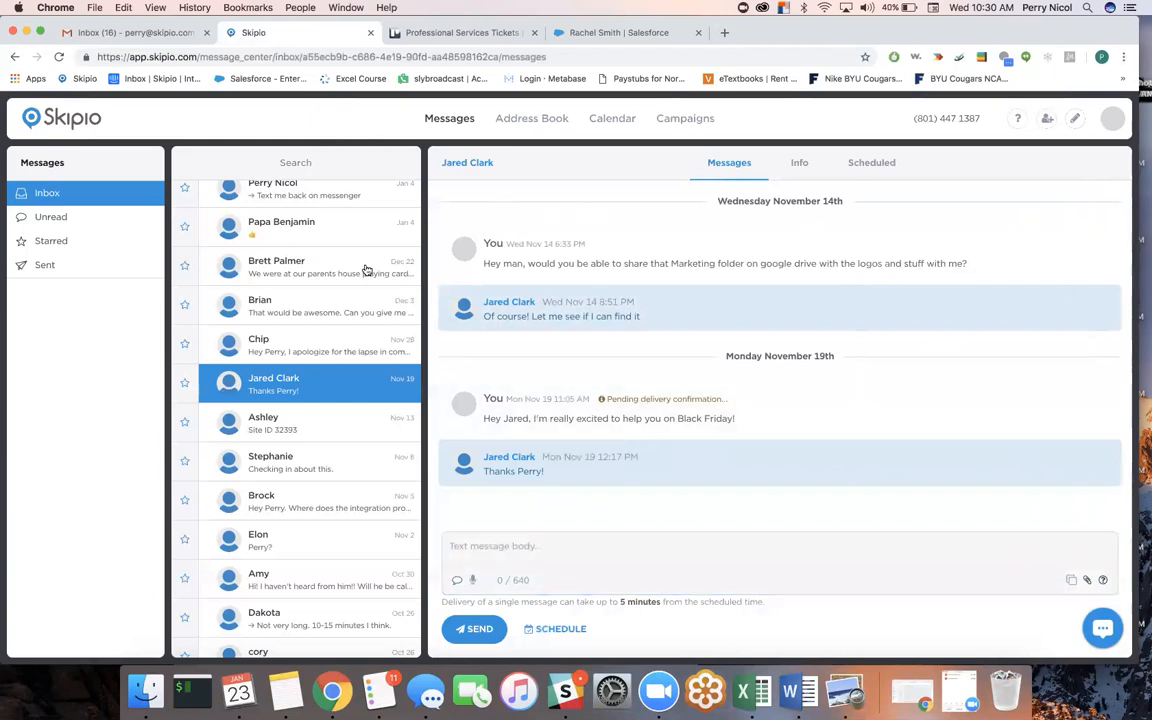
Open the Address Book, view the deleted contacts, and return to the list of all contacts
{"action": "left_click", "coordinate": [538, 120]}
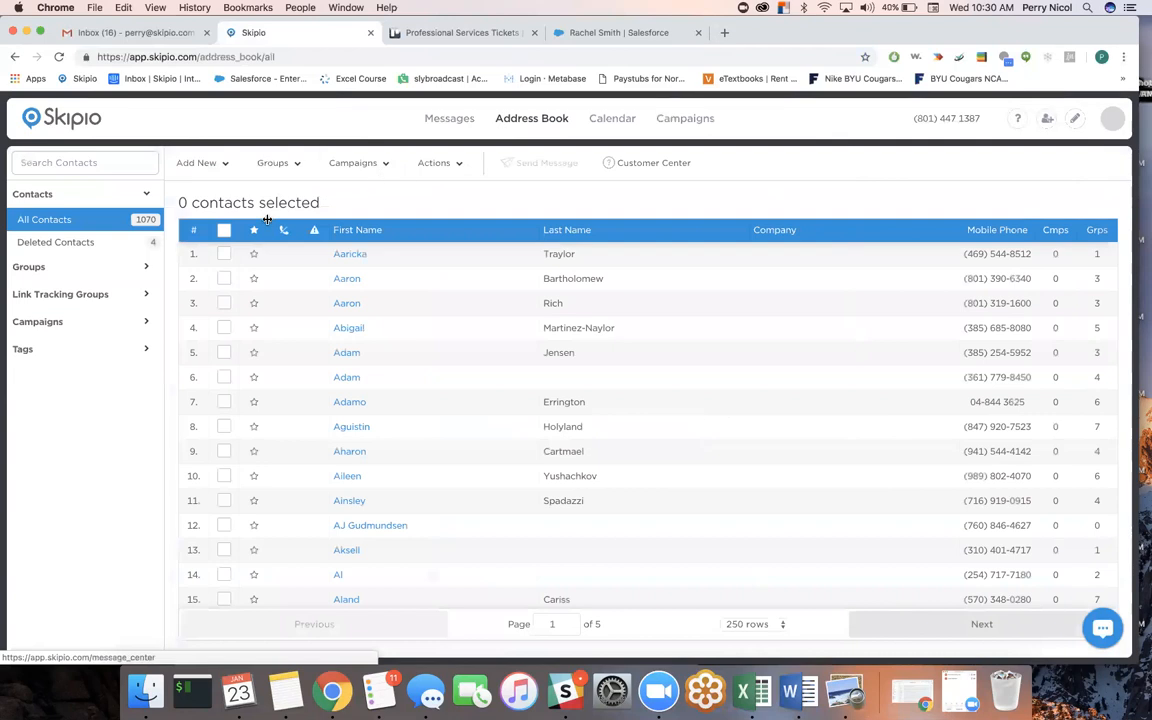
{"action": "left_click", "coordinate": [57, 245]}
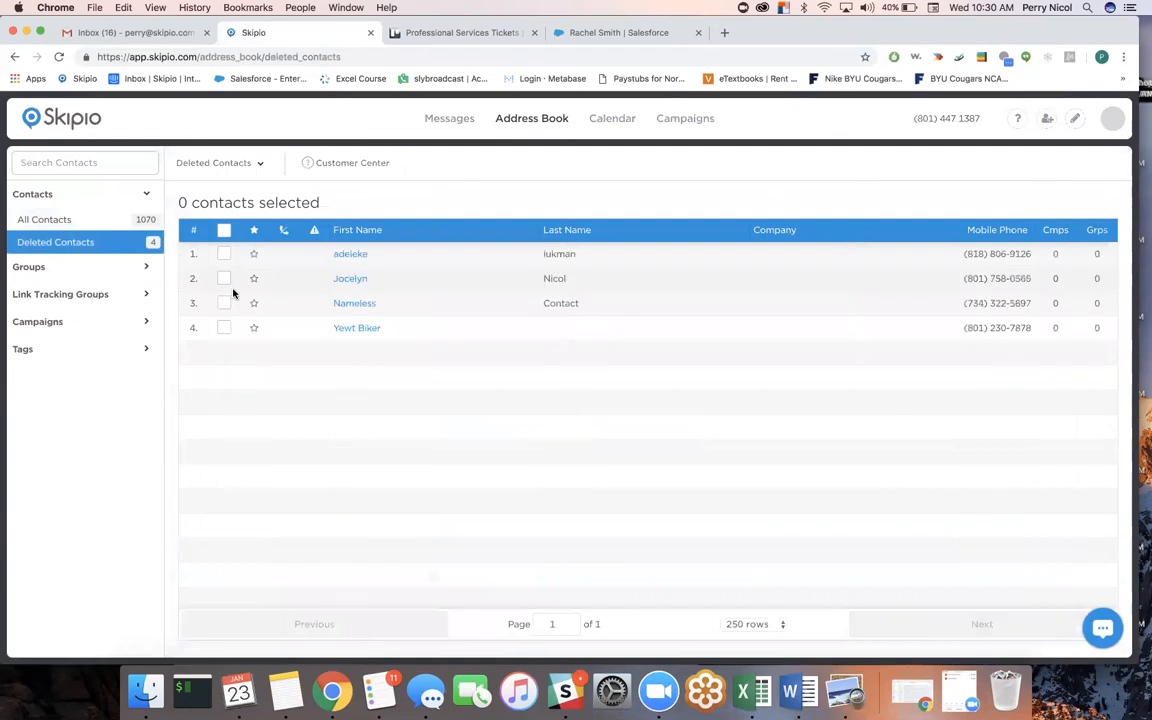
{"action": "left_click", "coordinate": [109, 218]}
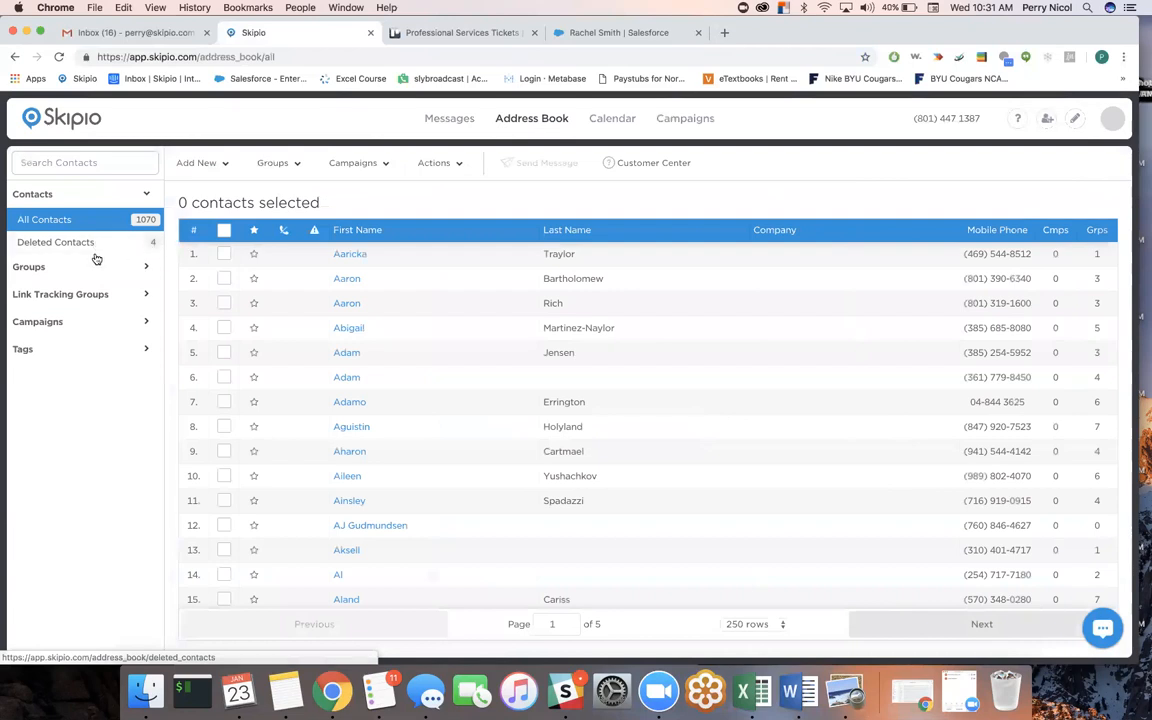
Look through the contact groups in the Address Book, collapse them, and expand the list of campaigns
{"action": "left_click", "coordinate": [77, 272]}
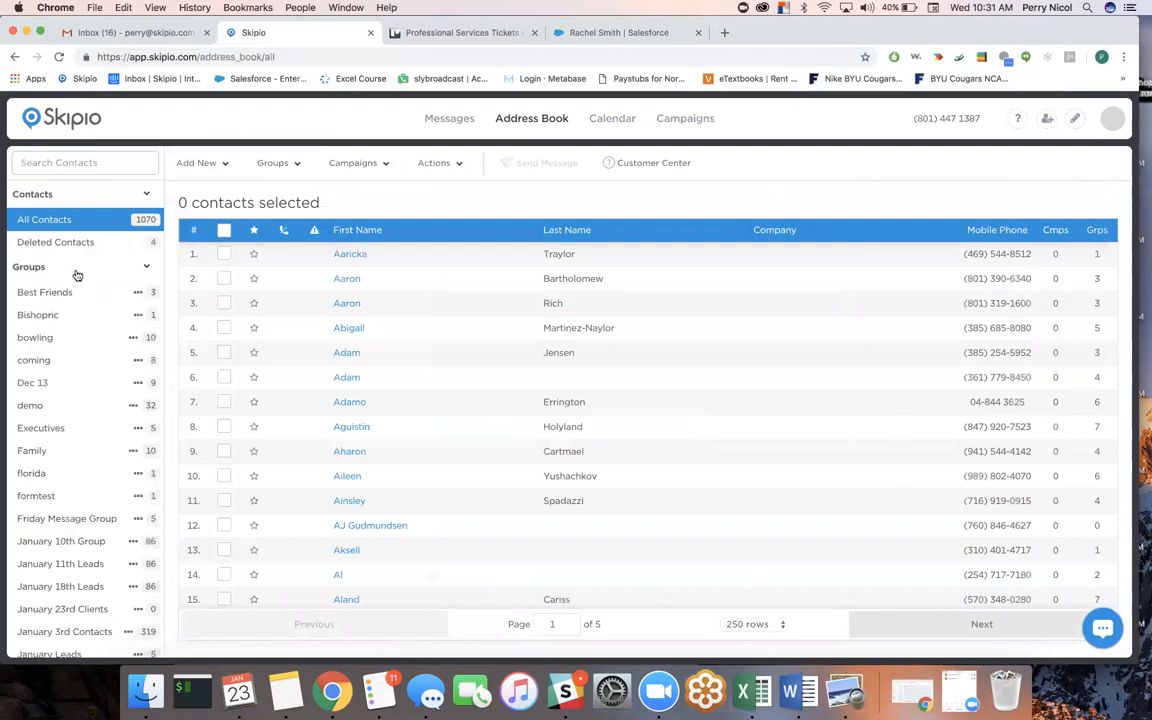
{"action": "left_click", "coordinate": [77, 270]}
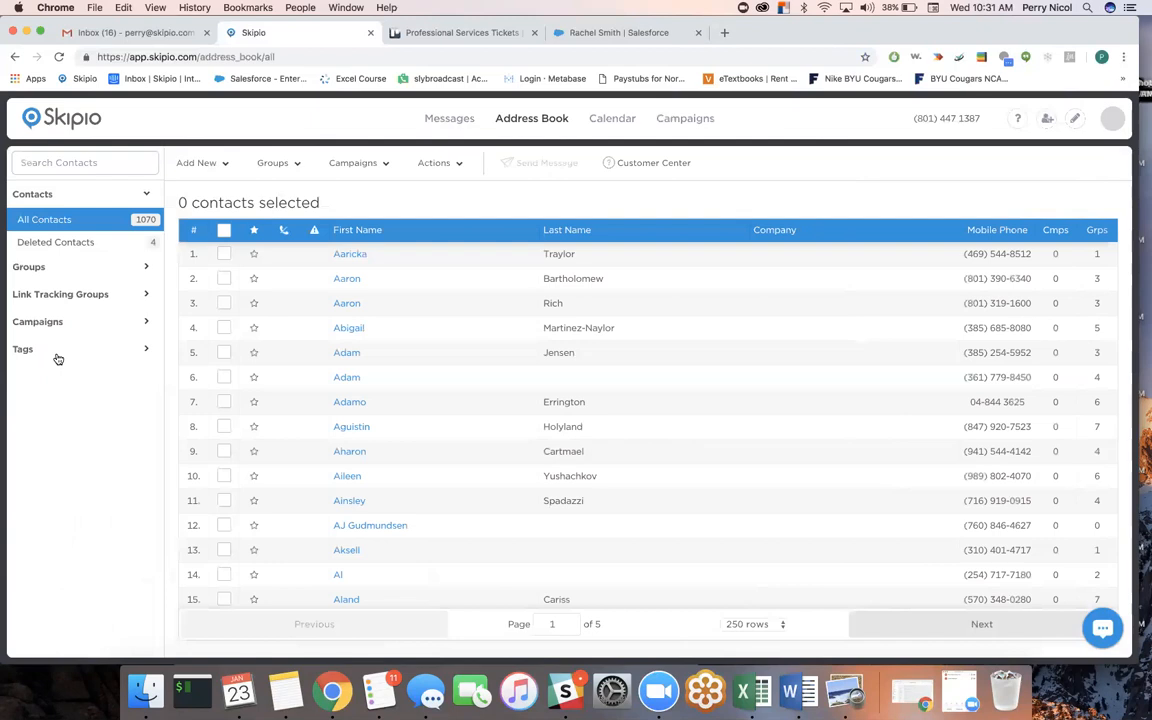
{"action": "left_click", "coordinate": [66, 264]}
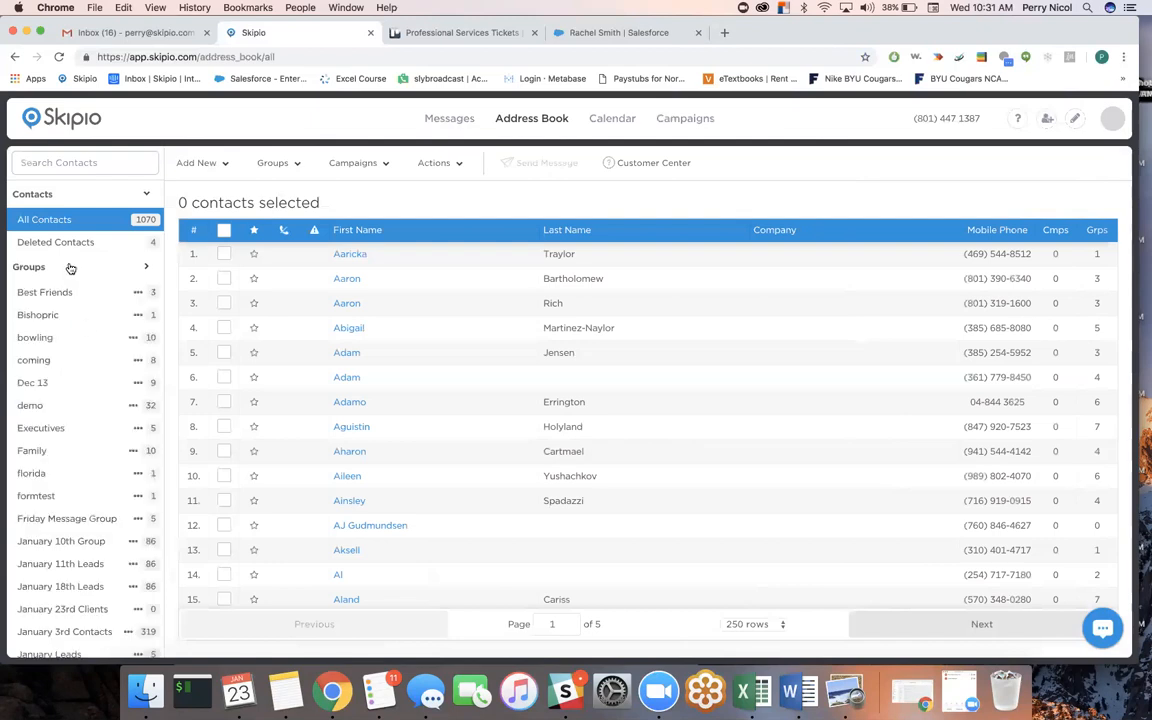
{"action": "scroll", "coordinate": [52, 331], "scroll_direction": "down", "scroll_amount": 10}
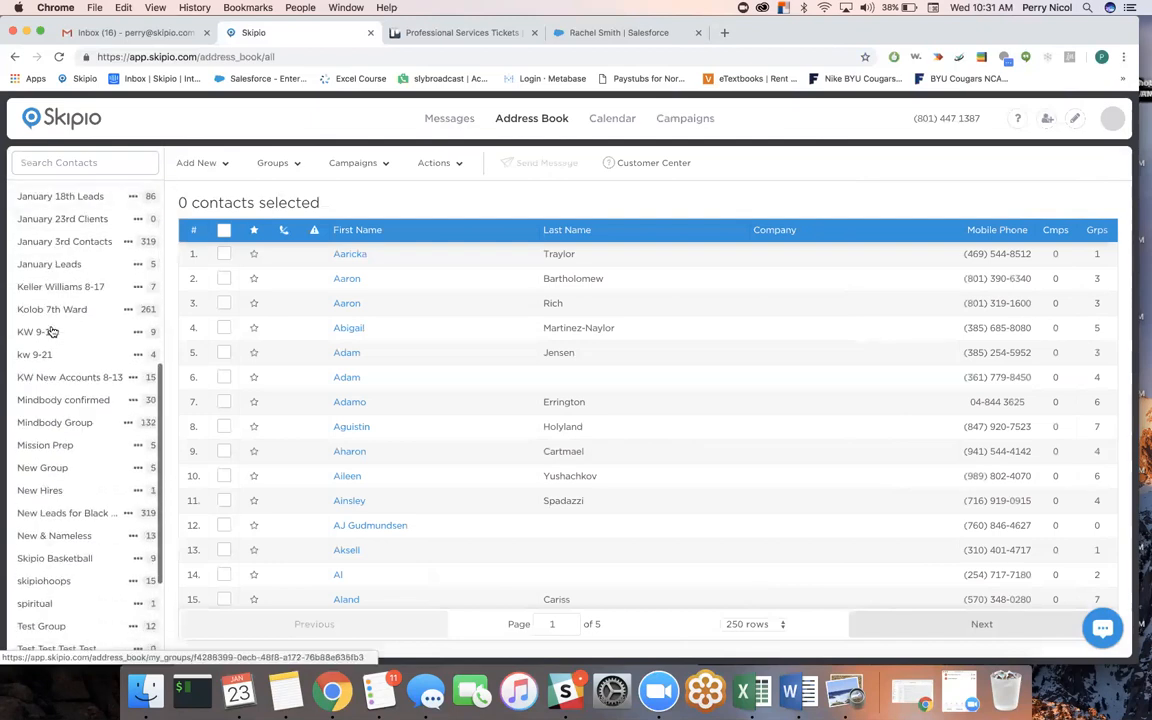
{"action": "scroll", "coordinate": [52, 331], "scroll_direction": "up", "scroll_amount": 10}
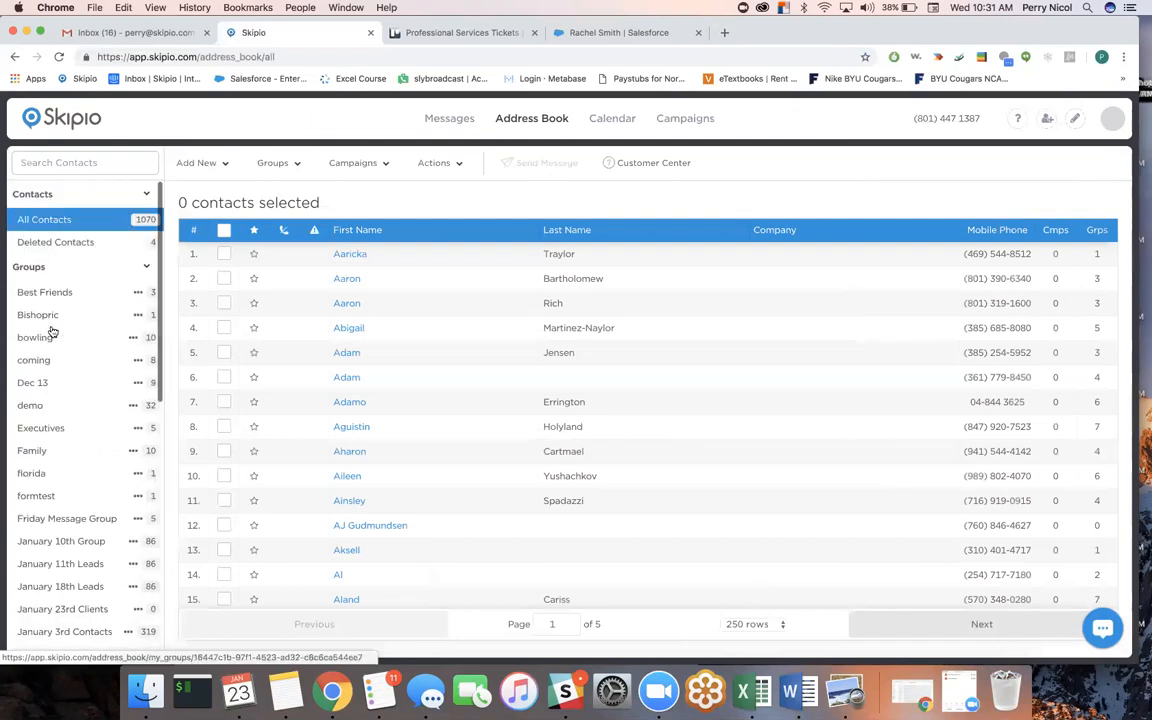
{"action": "left_click", "coordinate": [62, 268]}
{"action": "left_click", "coordinate": [54, 322]}
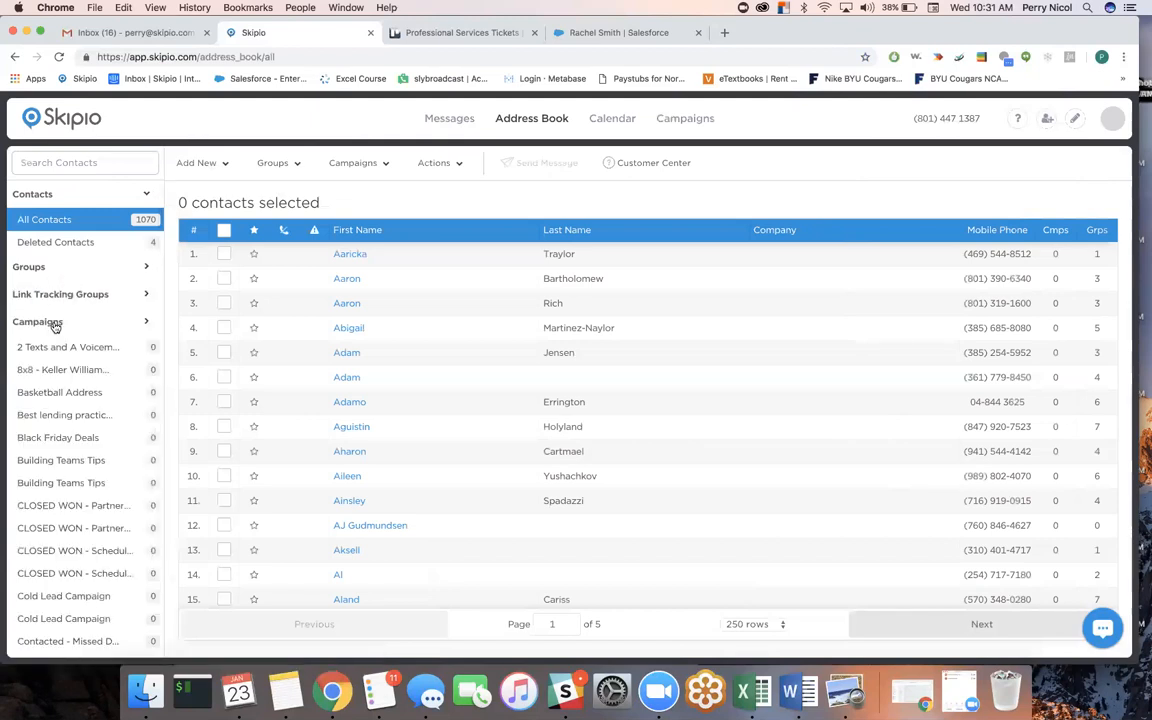
View the contacts in the "Don't Give Up Consultants" campaign in the Address Book, and collapse the list of campaigns
{"action": "scroll", "coordinate": [56, 415], "scroll_direction": "down", "scroll_amount": 8}
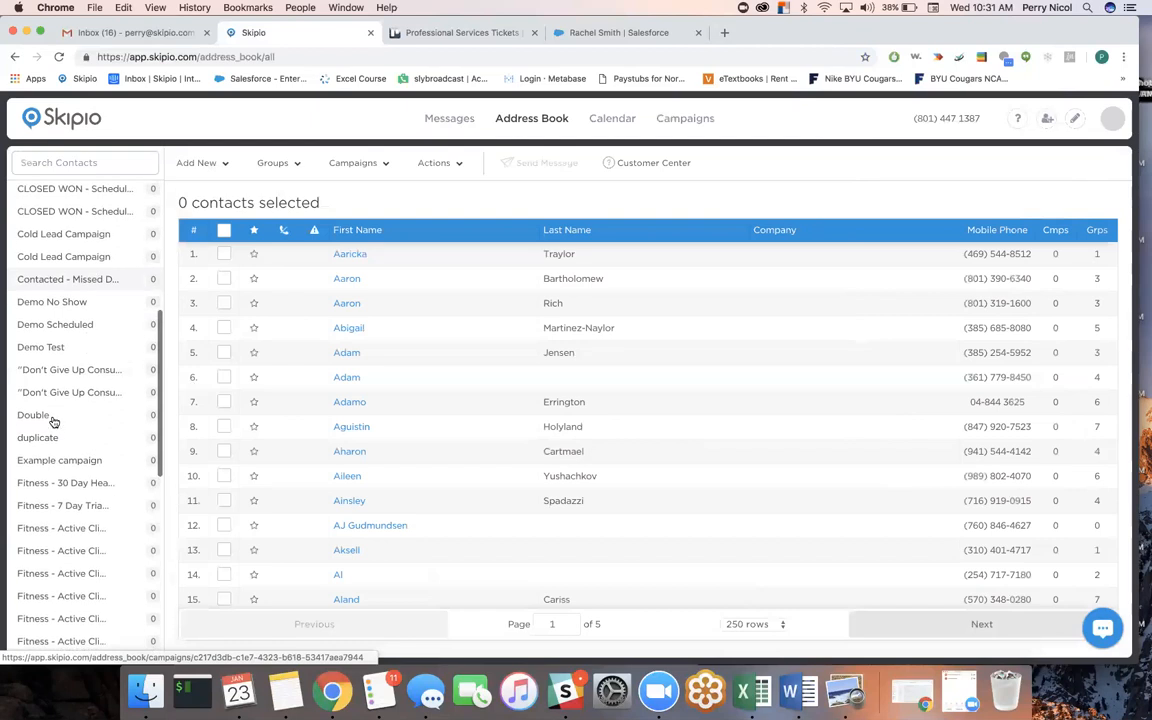
{"action": "left_click", "coordinate": [62, 394]}
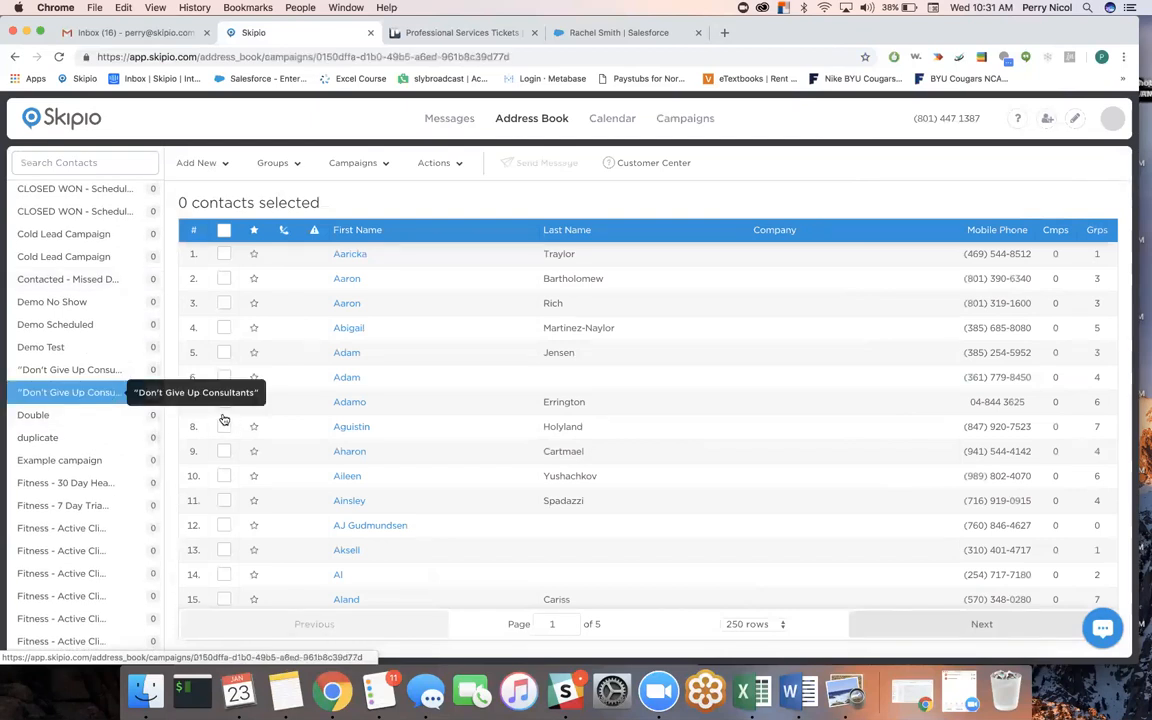
{"action": "scroll", "coordinate": [108, 276], "scroll_direction": "up", "scroll_amount": 5}
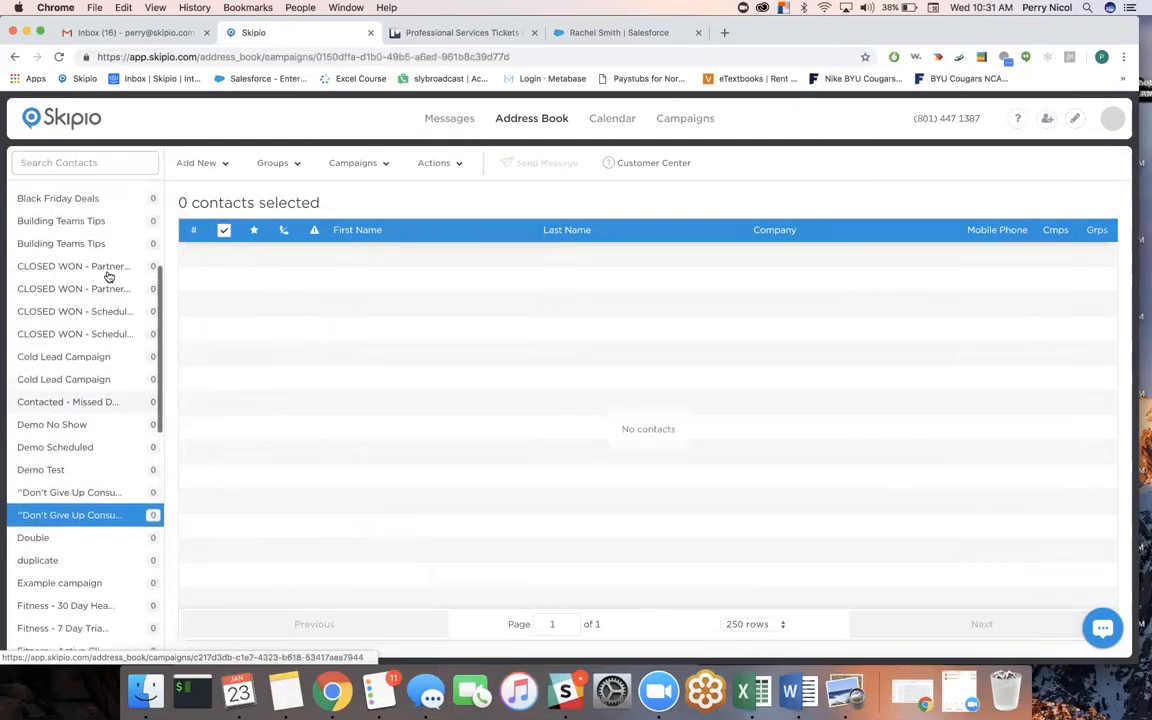
{"action": "scroll", "coordinate": [108, 276], "scroll_direction": "up", "scroll_amount": 3}
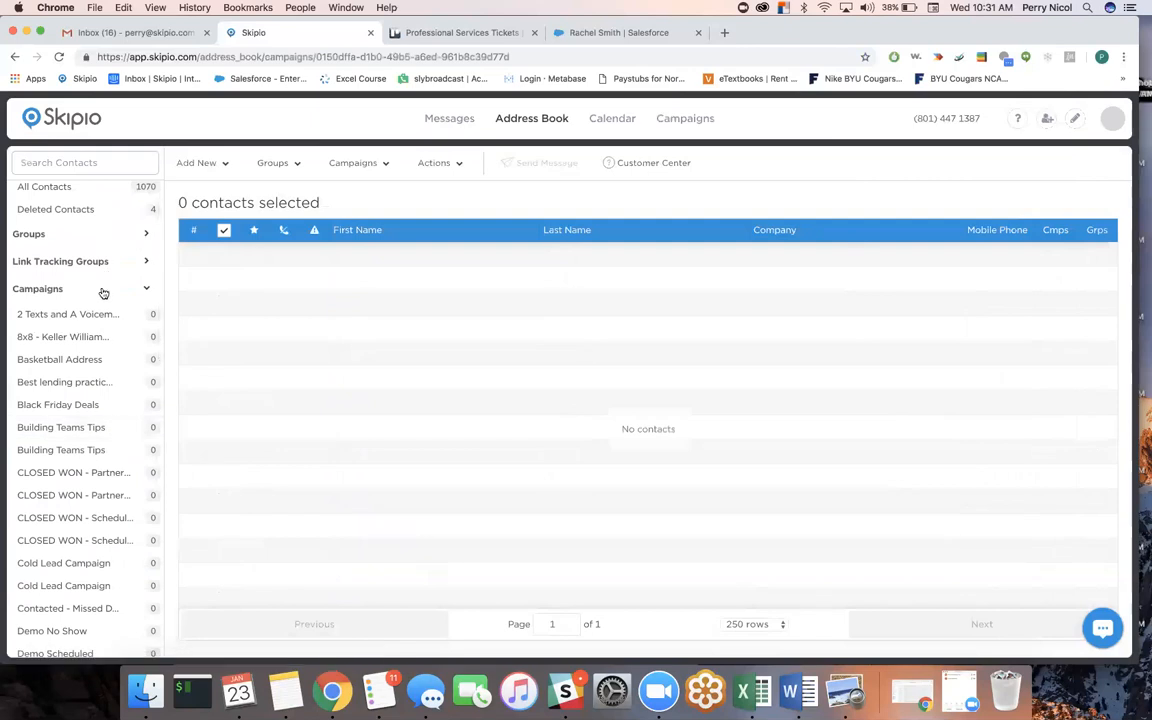
{"action": "left_click", "coordinate": [103, 291]}
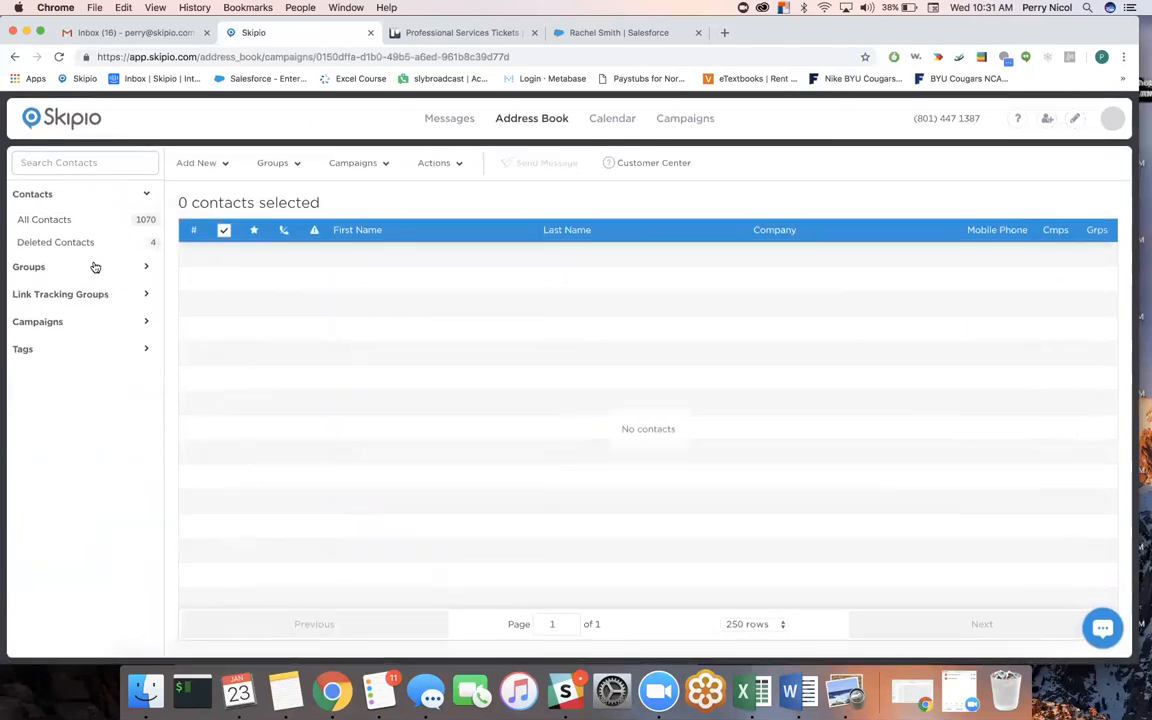
Expand the contact groups, open the Best Friends group's page, and look over its group info and available campaigns
{"action": "left_click", "coordinate": [95, 267]}
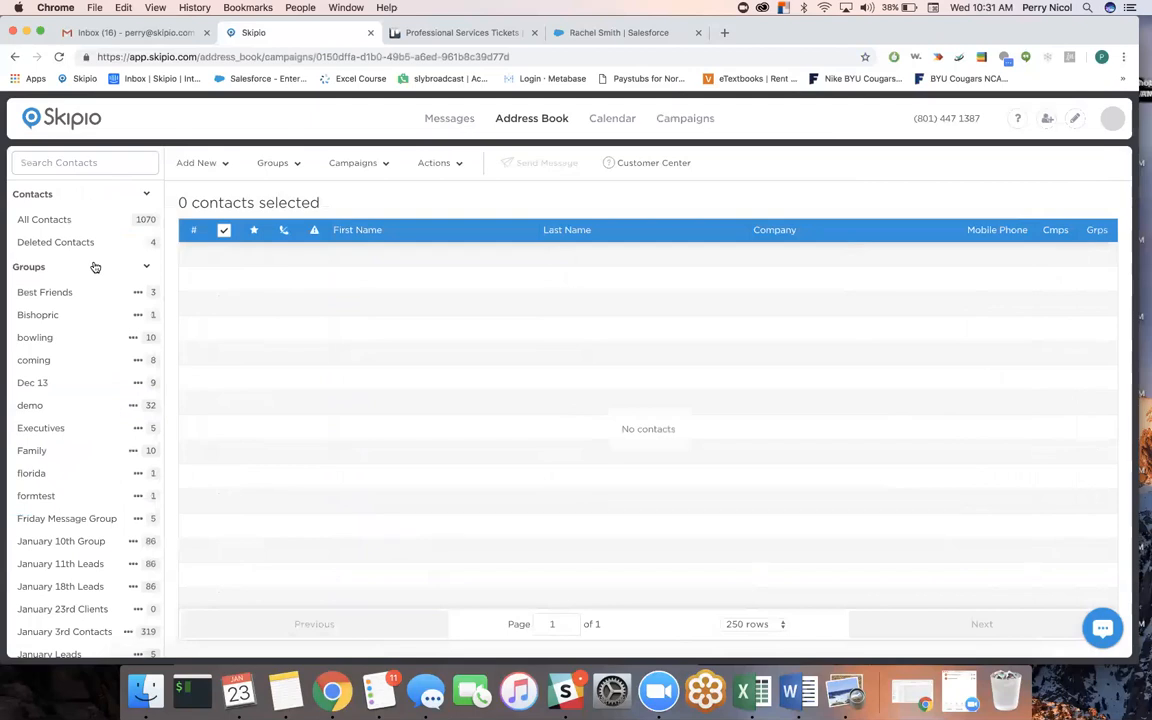
{"action": "left_click", "coordinate": [140, 296]}
{"action": "left_click", "coordinate": [183, 306]}
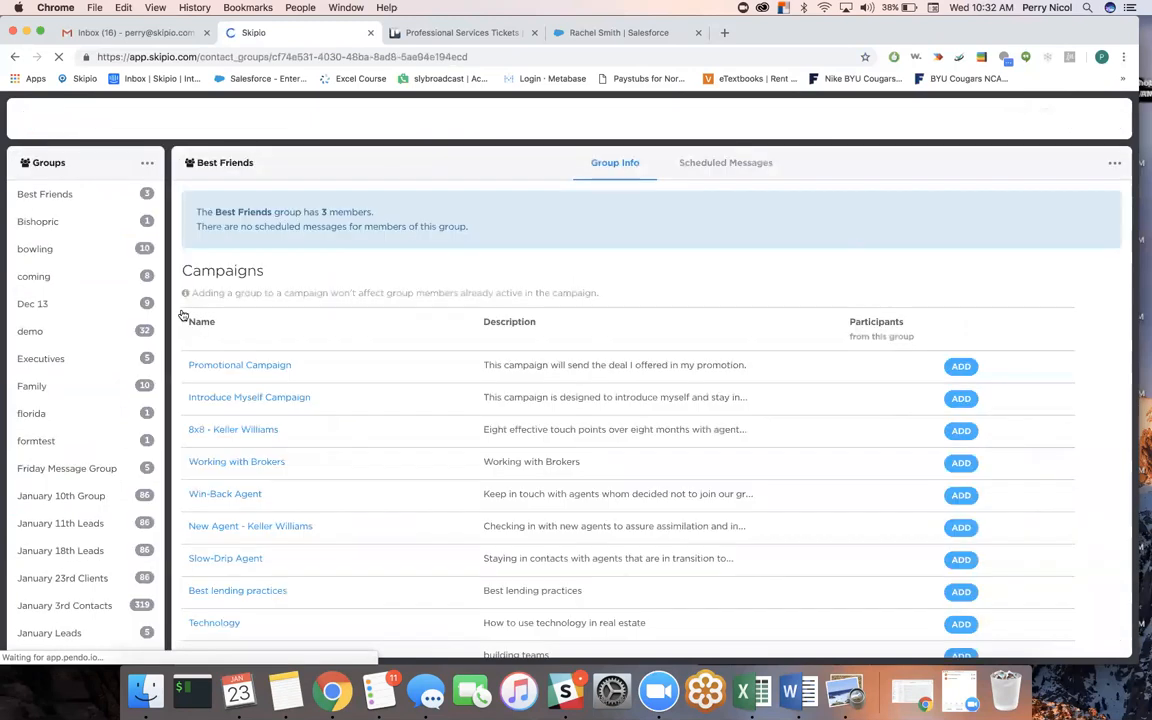
{"action": "scroll", "coordinate": [837, 532], "scroll_direction": "down", "scroll_amount": 1}
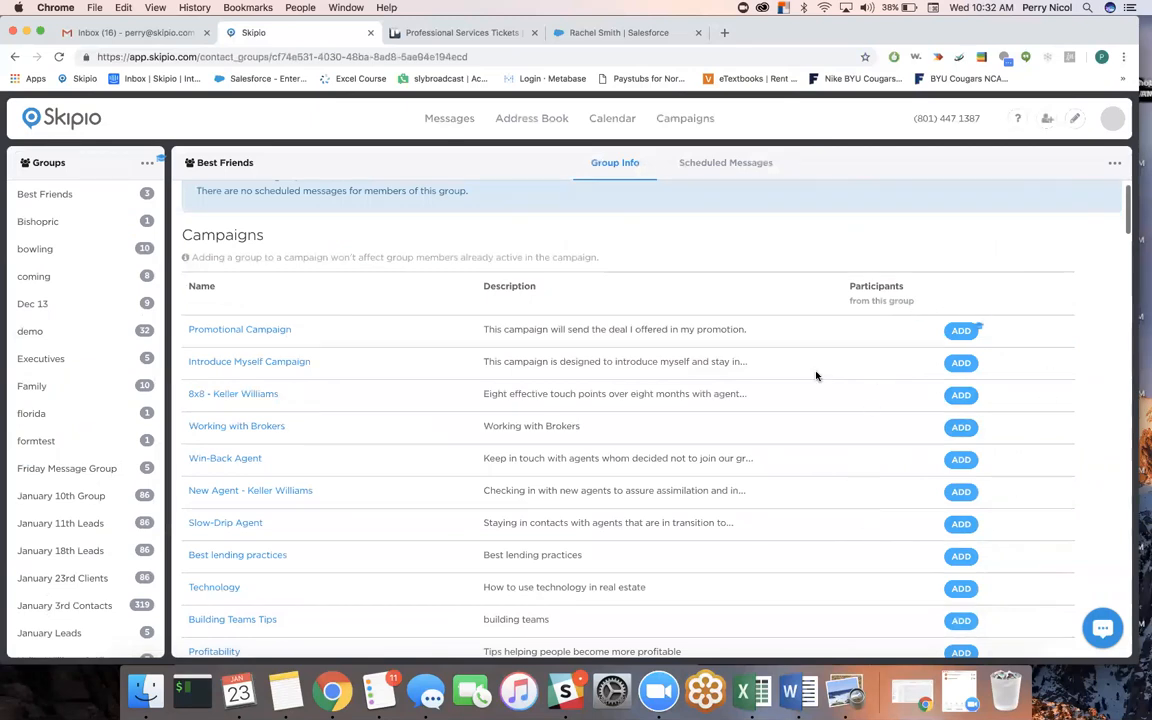
{"action": "scroll", "coordinate": [800, 400], "scroll_direction": "up", "scroll_amount": 1}
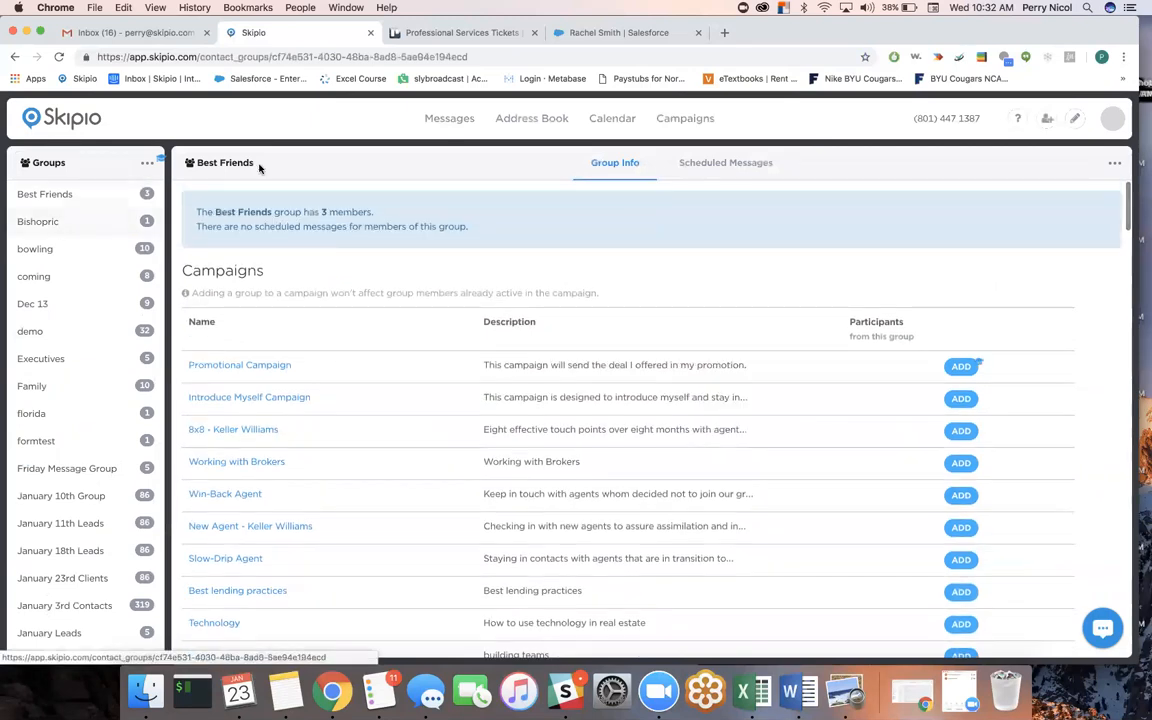
From the Address Book, open a new message addressed to the Dec 13 group, and close it without sending
{"action": "left_click", "coordinate": [536, 124]}
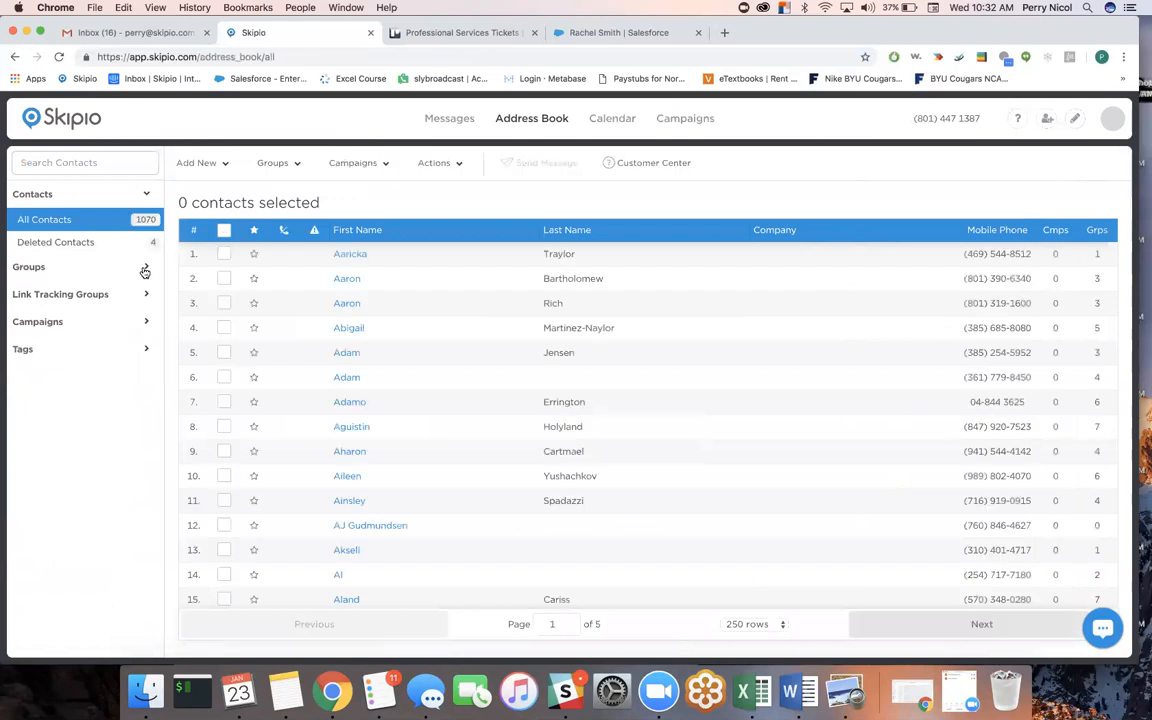
{"action": "left_click", "coordinate": [145, 269]}
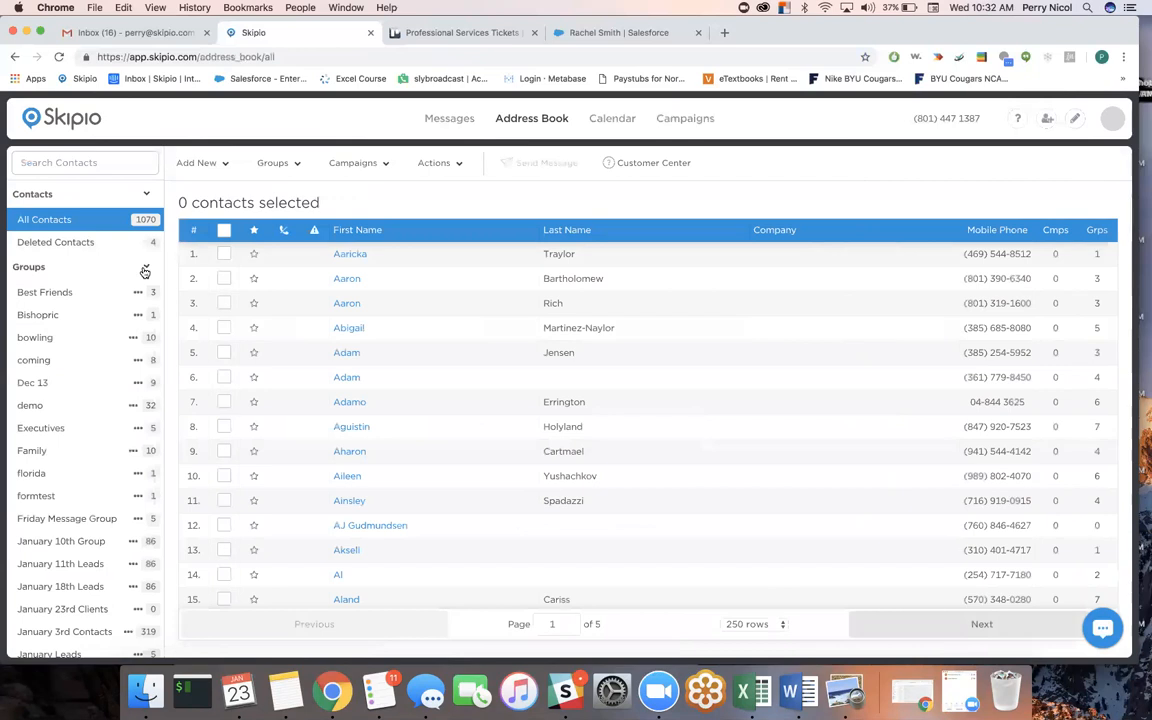
{"action": "left_click", "coordinate": [138, 384]}
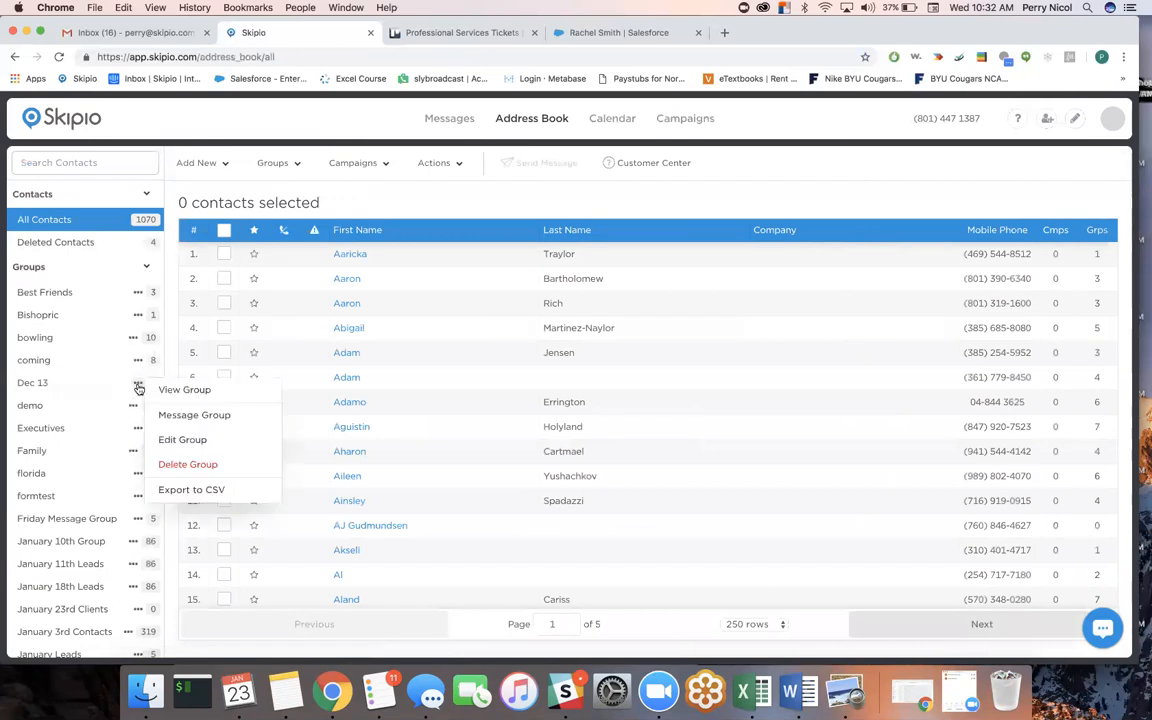
{"action": "left_click", "coordinate": [195, 416]}
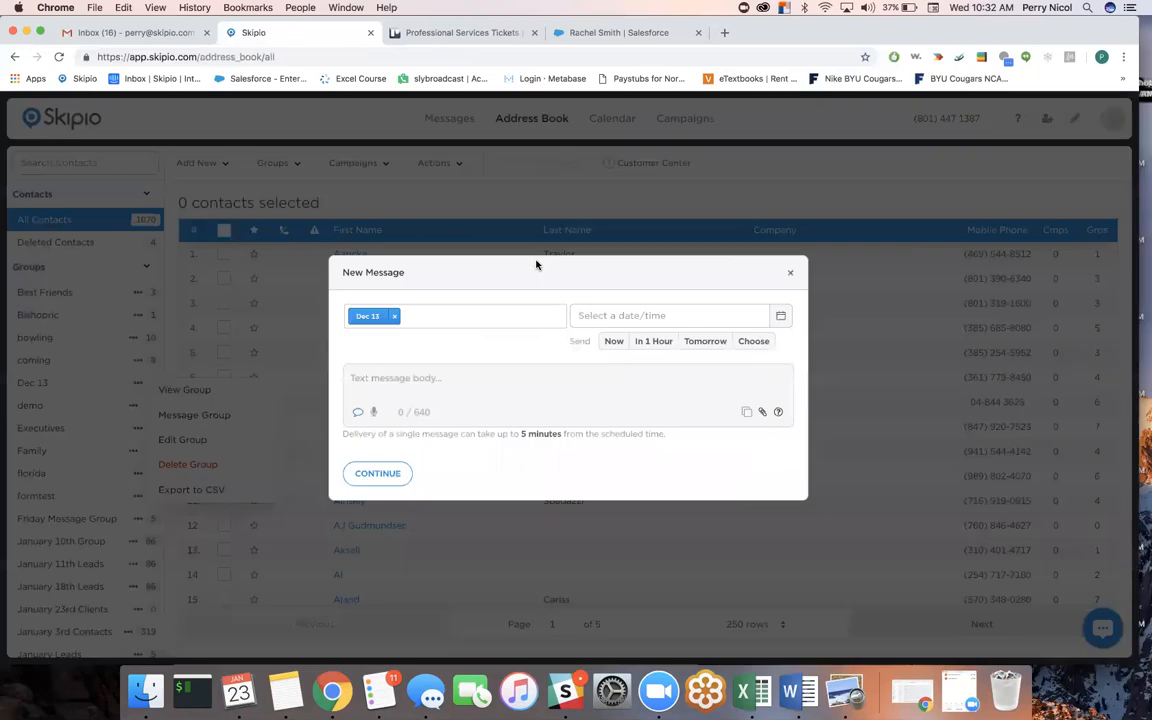
{"action": "left_click", "coordinate": [790, 273]}
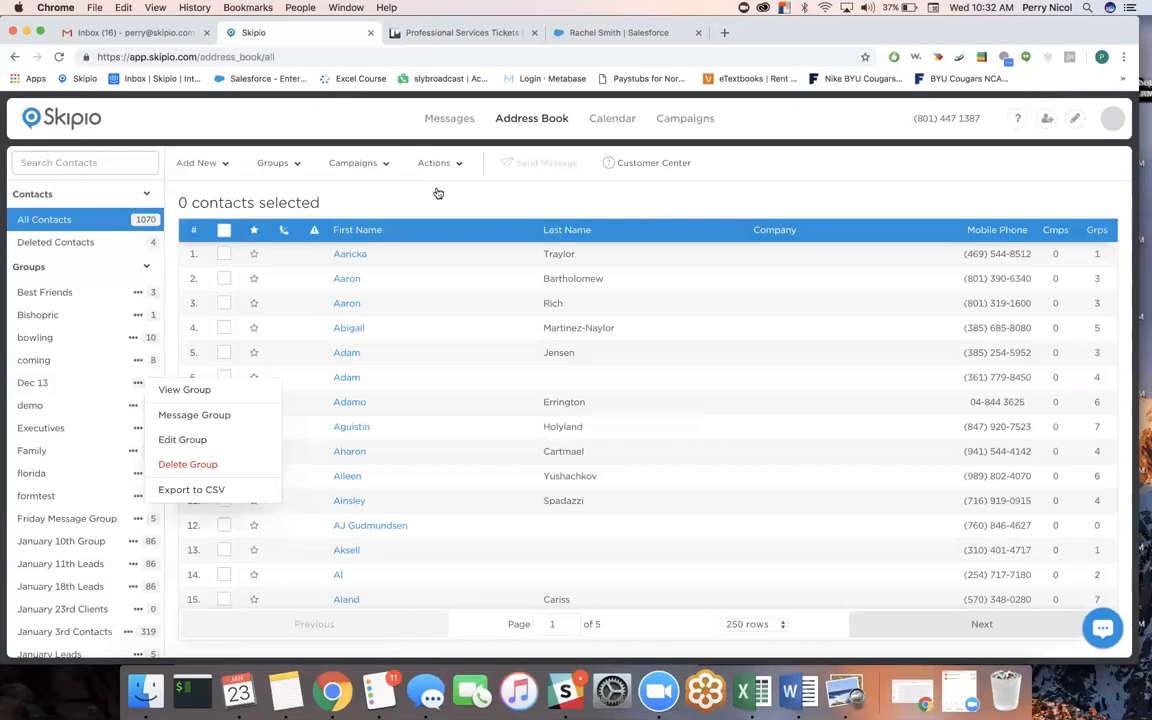
{"action": "left_click", "coordinate": [180, 212]}
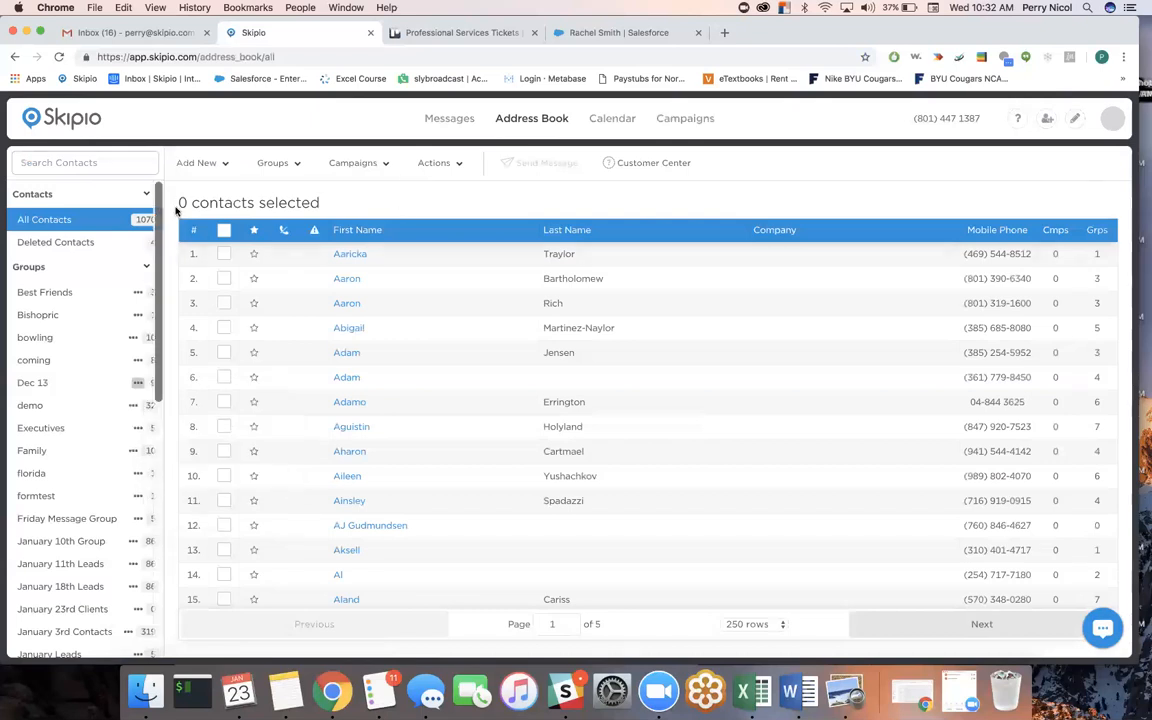
Examine the options for adding new contacts and for creating groups in the Address Book
{"action": "left_click", "coordinate": [216, 171]}
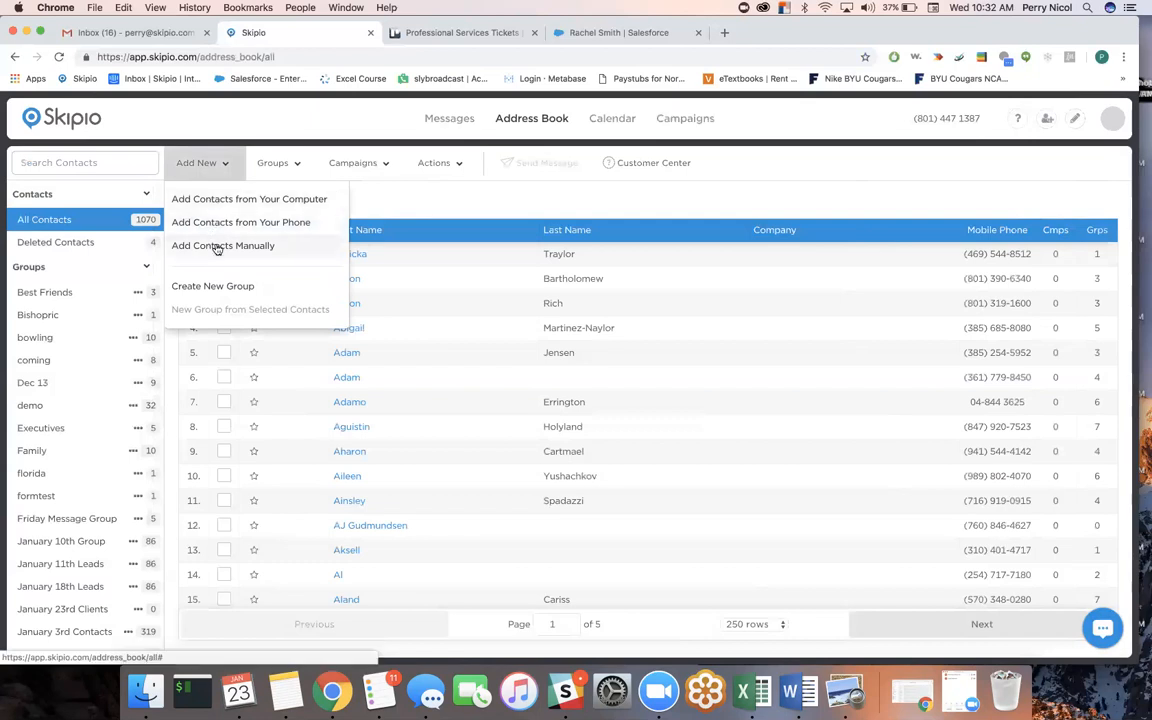
{"action": "left_click", "coordinate": [474, 213]}
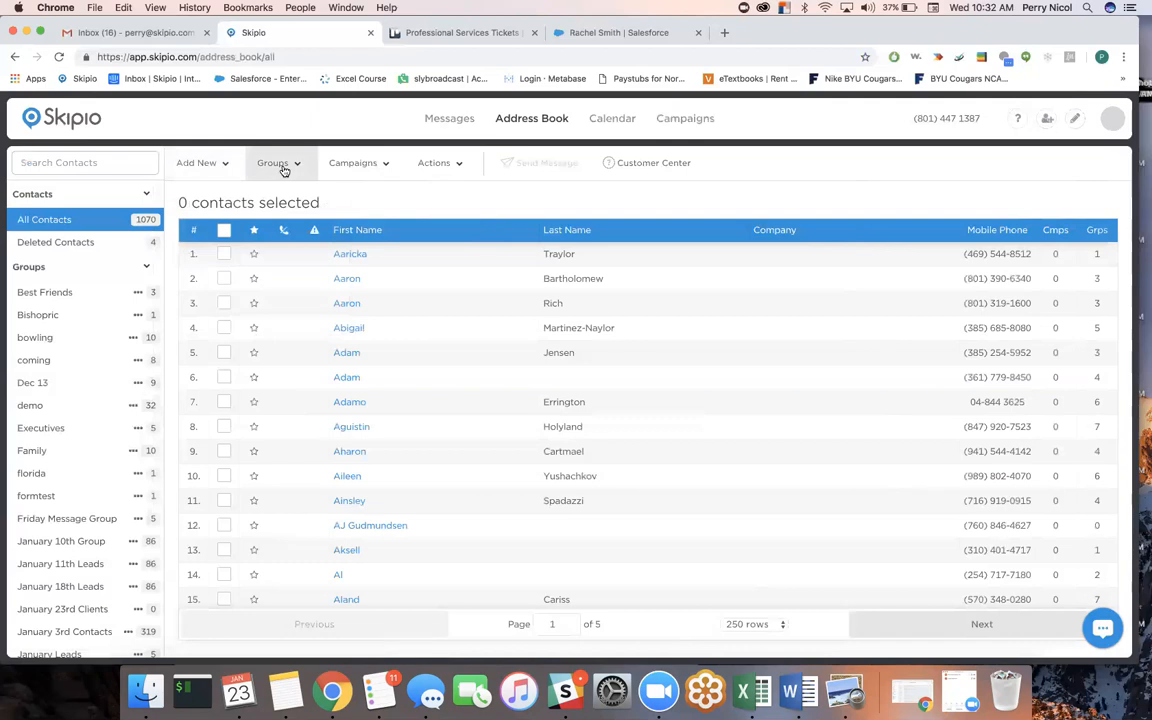
{"action": "left_click", "coordinate": [284, 169]}
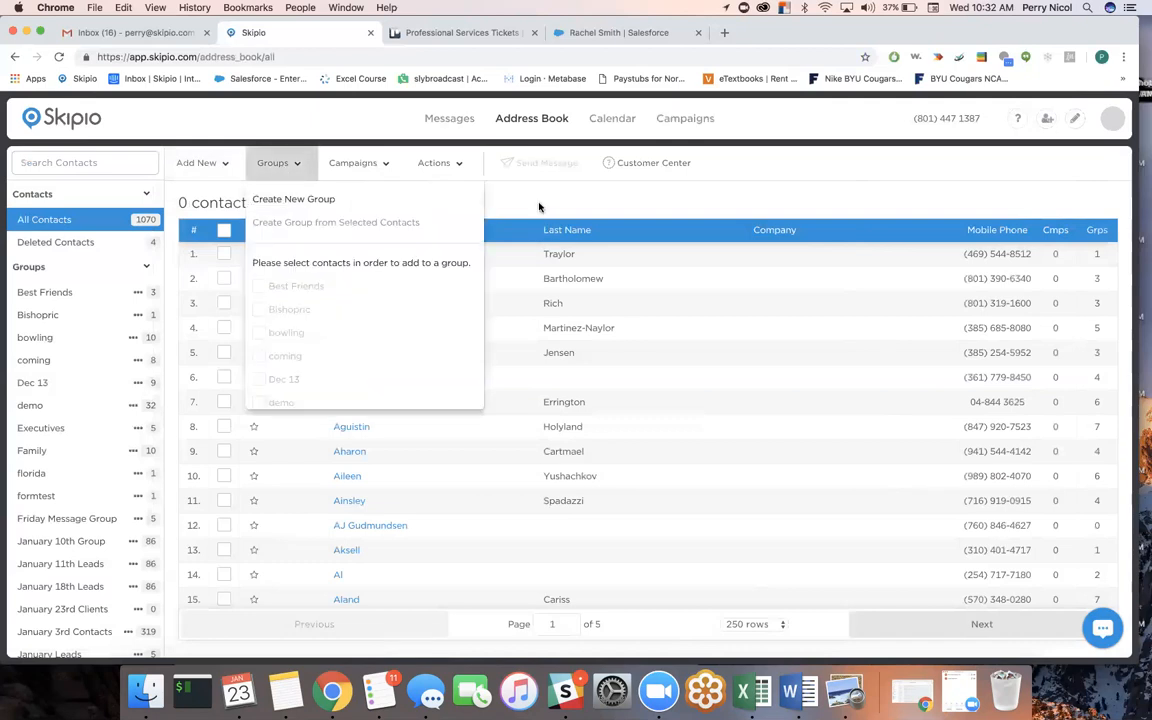
{"action": "left_click", "coordinate": [539, 207]}
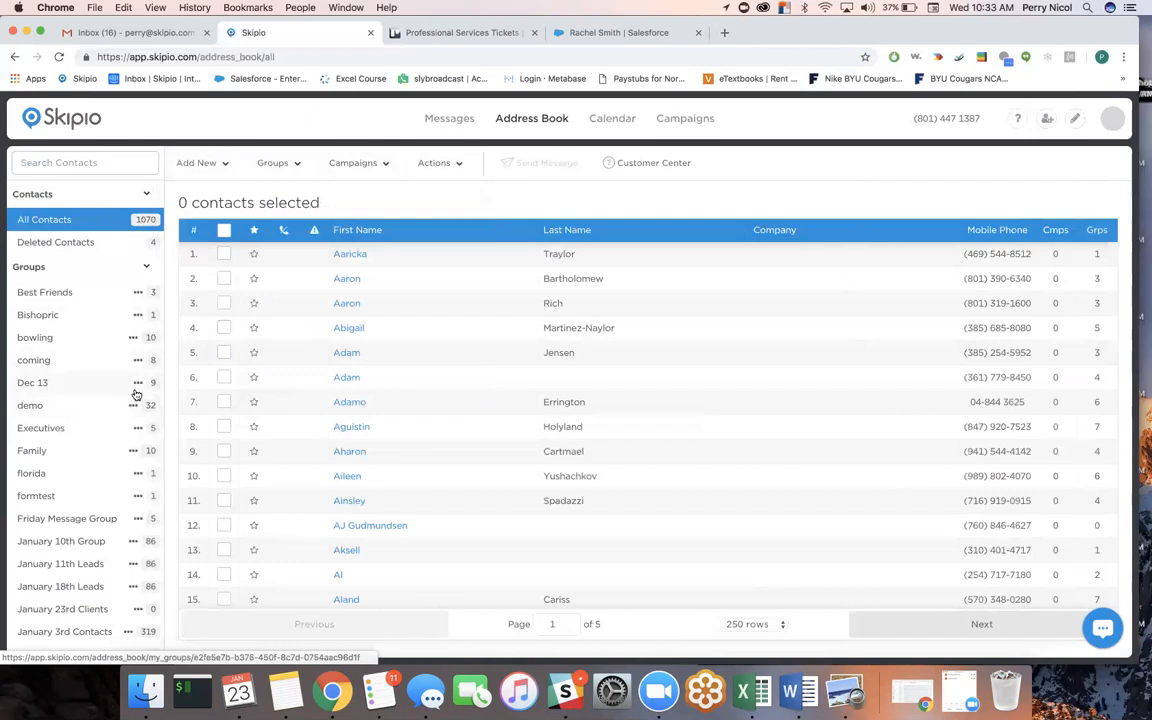
Select the contacts in rows 5 to 7 and review the groups they can be assigned to
{"action": "left_click", "coordinate": [224, 352]}
{"action": "left_click", "coordinate": [224, 377]}
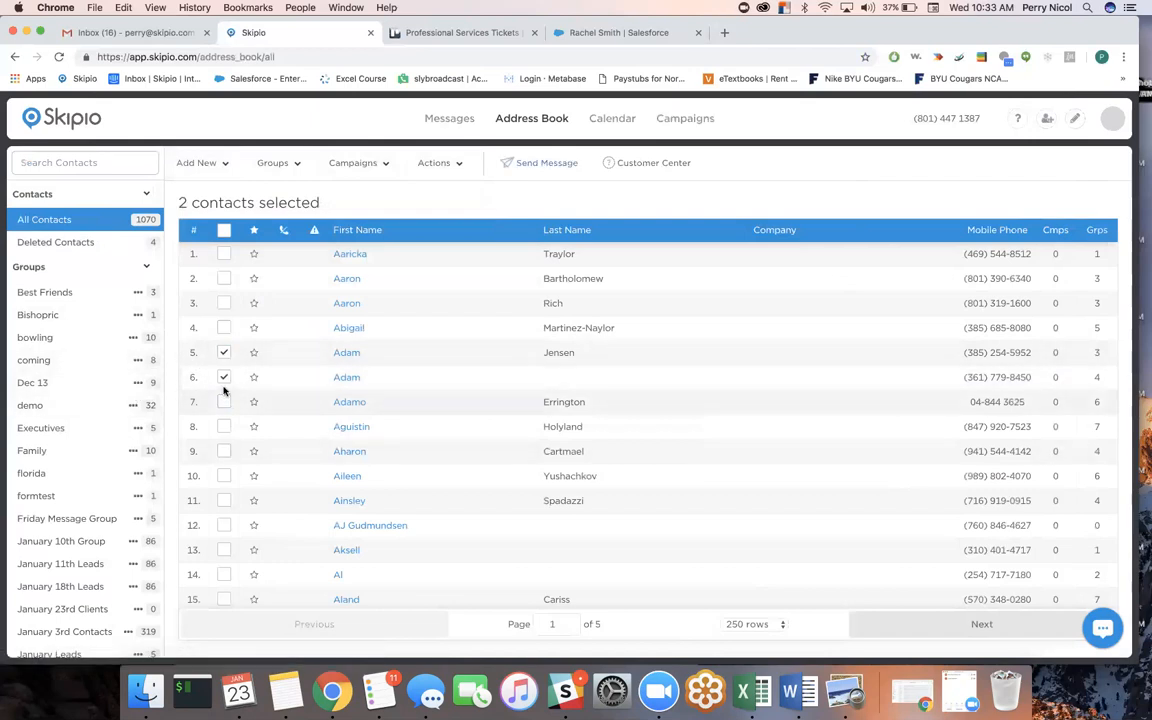
{"action": "left_click", "coordinate": [224, 402]}
{"action": "left_click", "coordinate": [272, 162]}
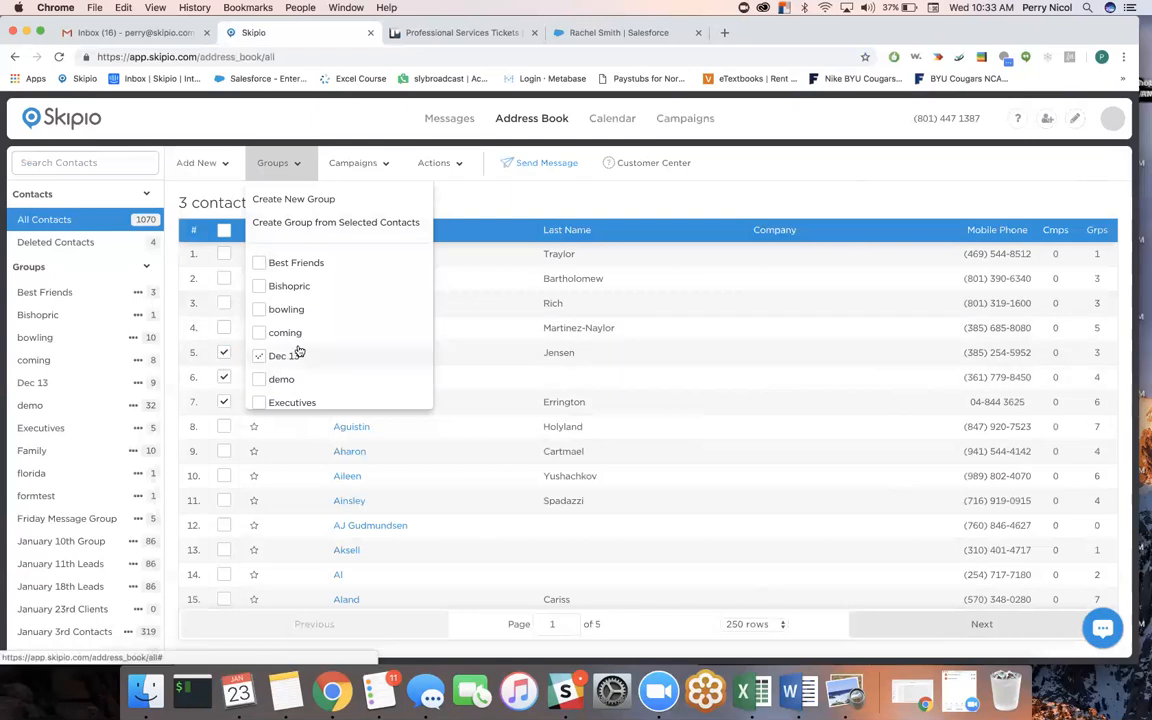
{"action": "scroll", "coordinate": [297, 352], "scroll_direction": "down", "scroll_amount": 3}
{"action": "scroll", "coordinate": [297, 352], "scroll_direction": "down", "scroll_amount": 4}
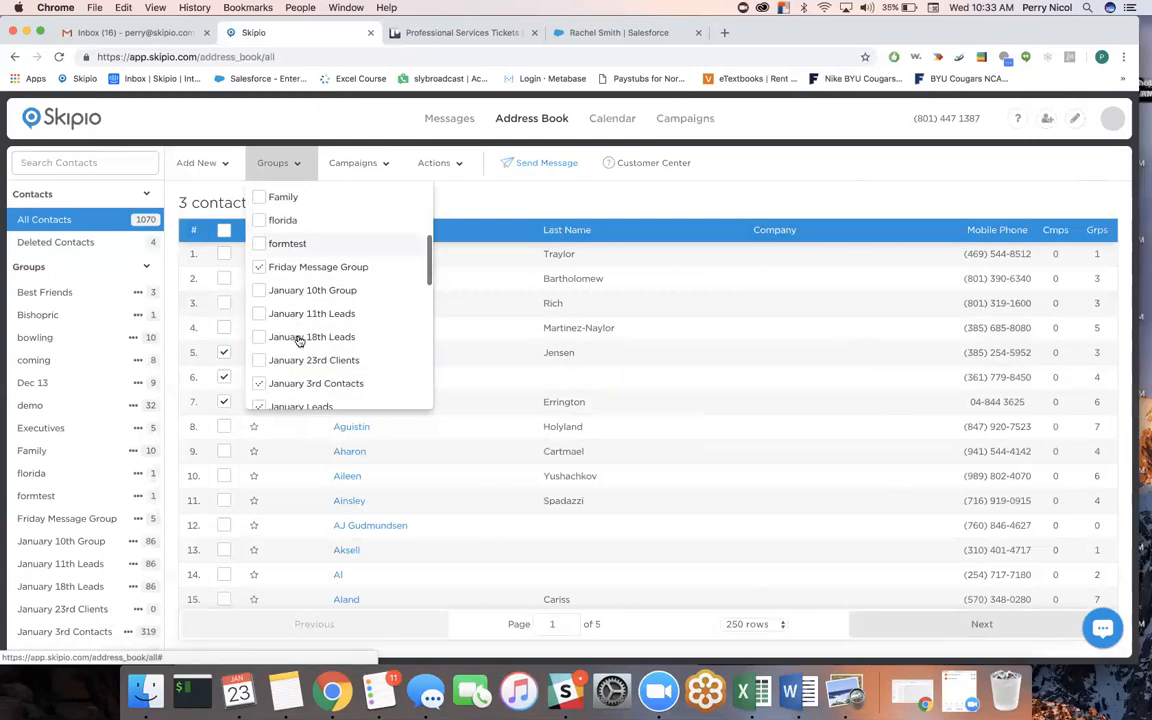
{"action": "scroll", "coordinate": [298, 341], "scroll_direction": "down", "scroll_amount": 1}
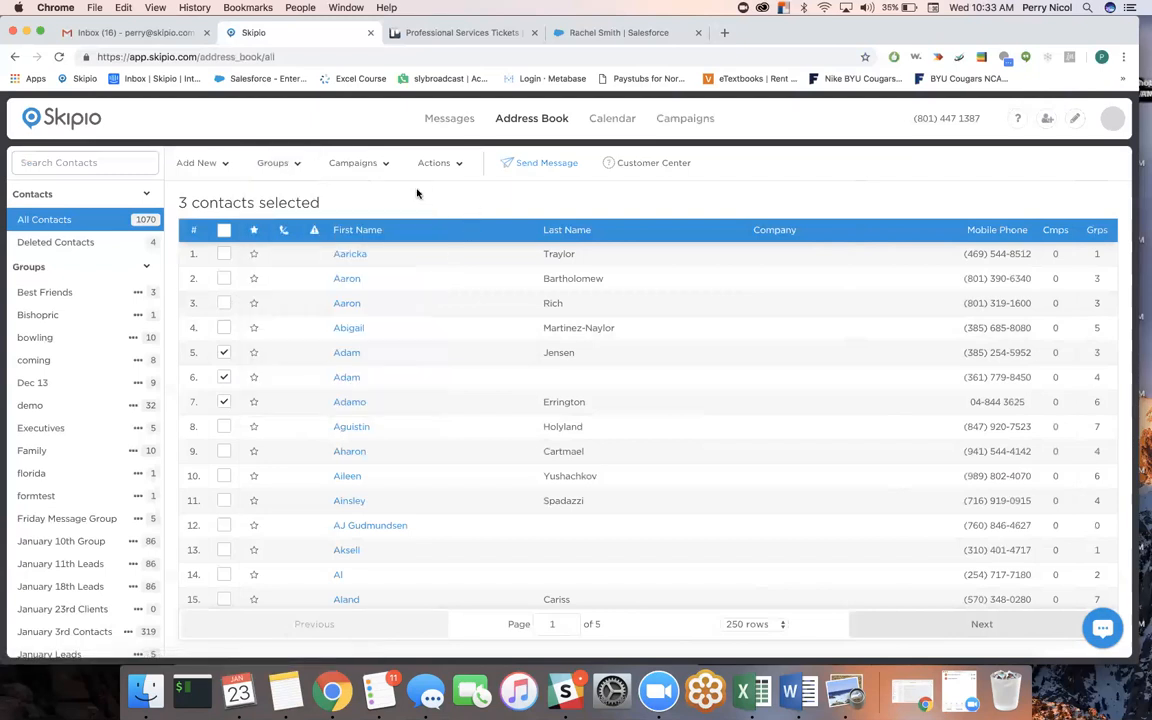
Add the three selected contacts to the "Fitness - 30 Day Health and Fitness challenge" campaign
{"action": "left_click", "coordinate": [384, 166]}
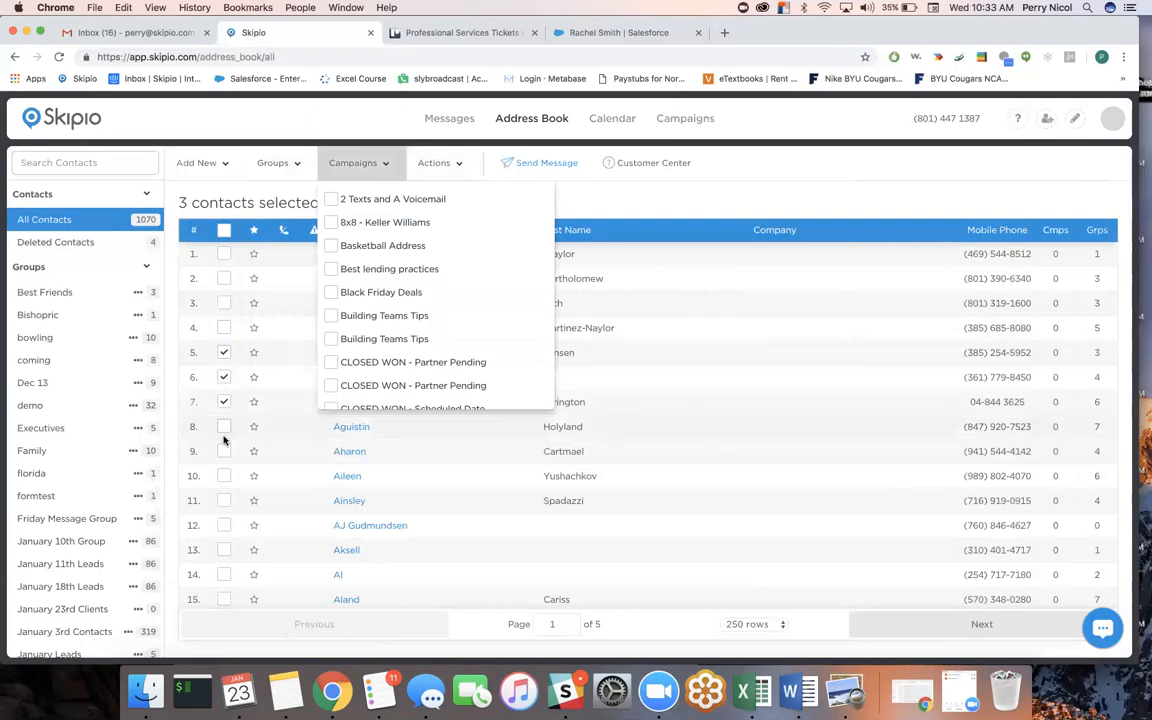
{"action": "scroll", "coordinate": [226, 370], "scroll_direction": "down", "scroll_amount": 3}
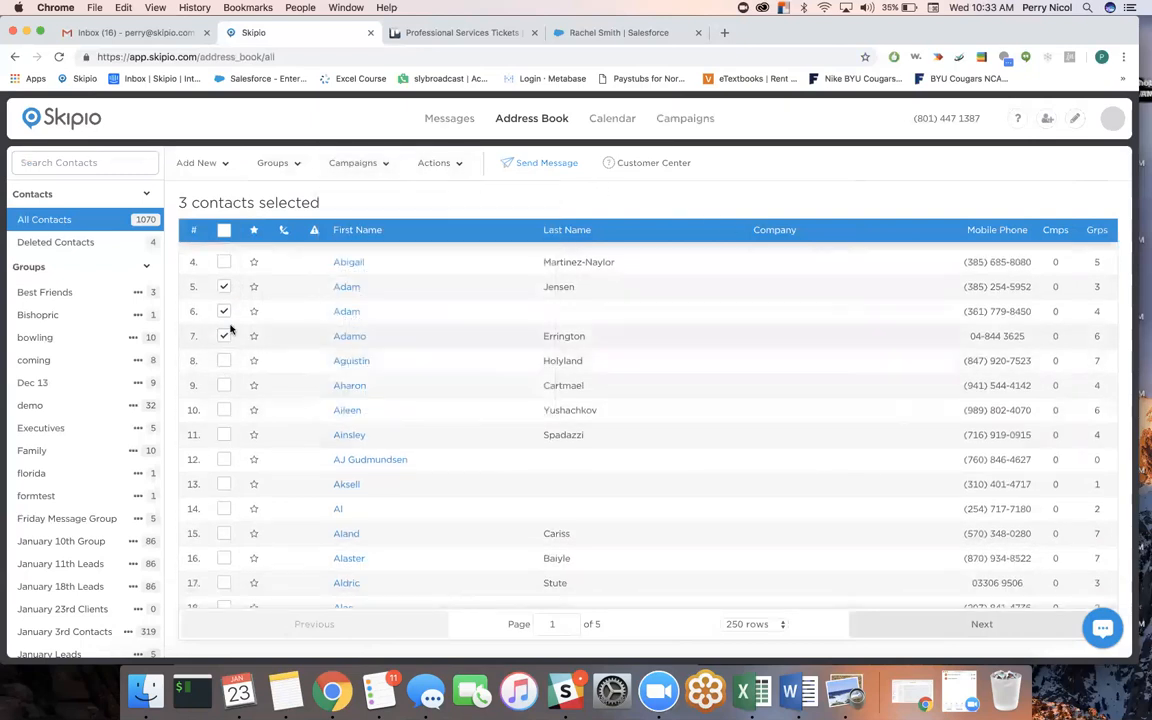
{"action": "left_click", "coordinate": [359, 176]}
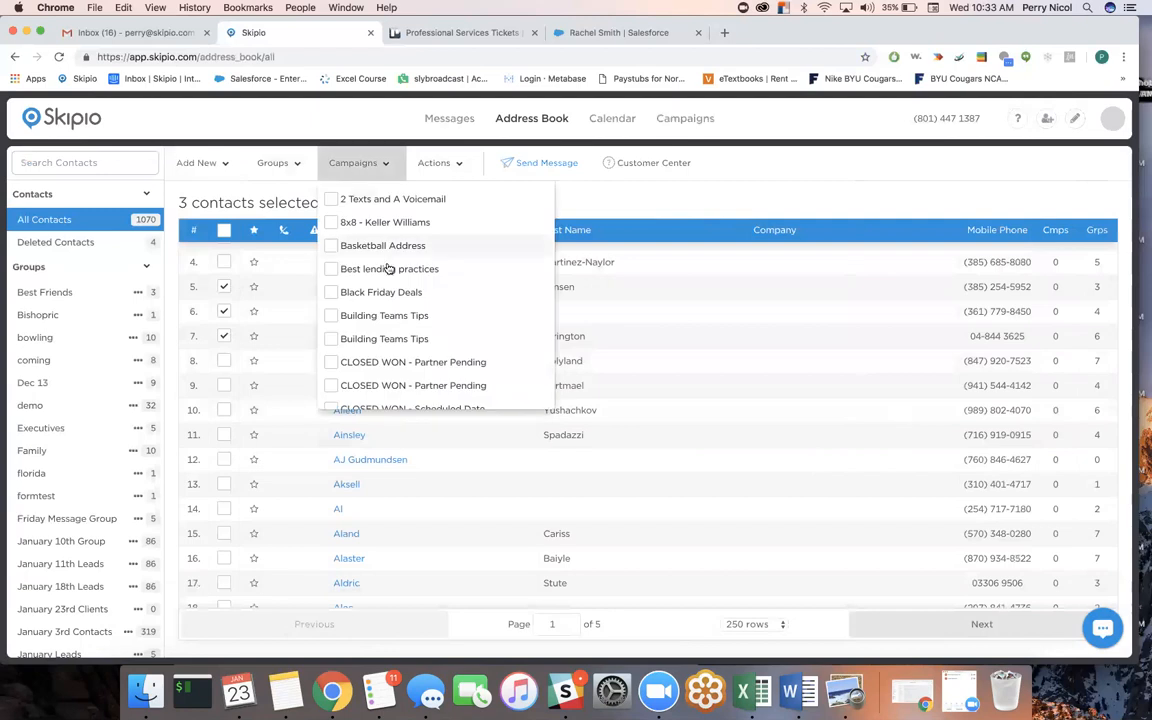
{"action": "scroll", "coordinate": [386, 266], "scroll_direction": "down", "scroll_amount": 5}
{"action": "scroll", "coordinate": [387, 266], "scroll_direction": "down", "scroll_amount": 5}
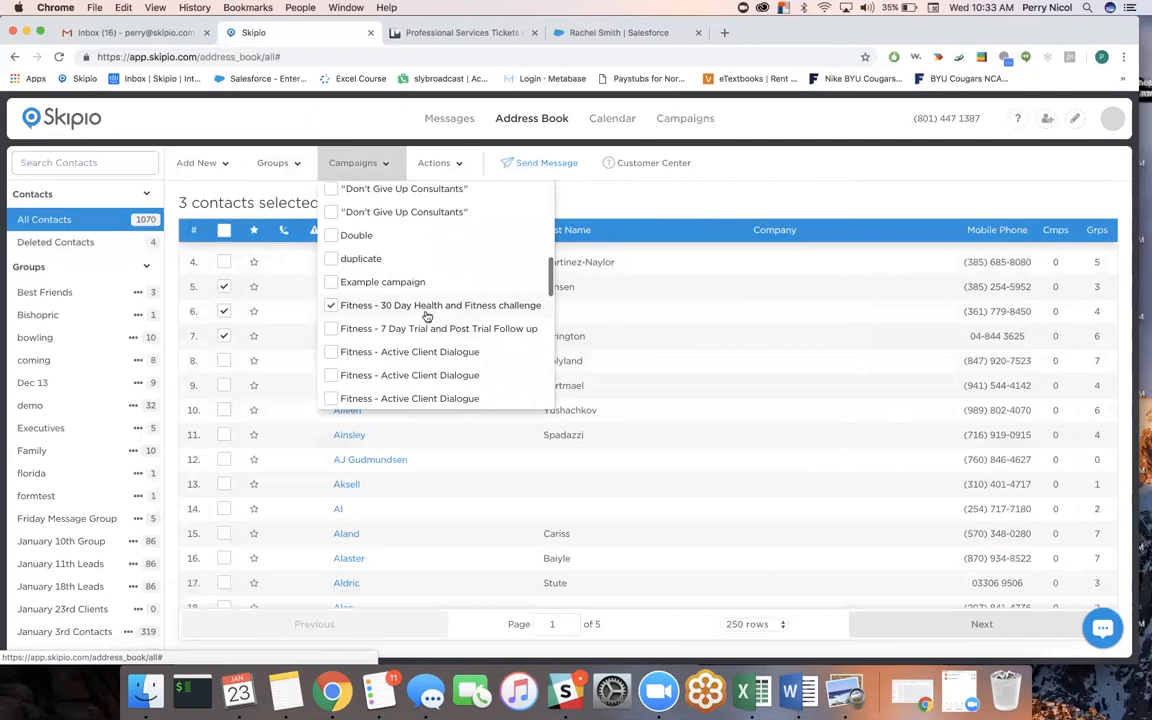
{"action": "left_click", "coordinate": [427, 313]}
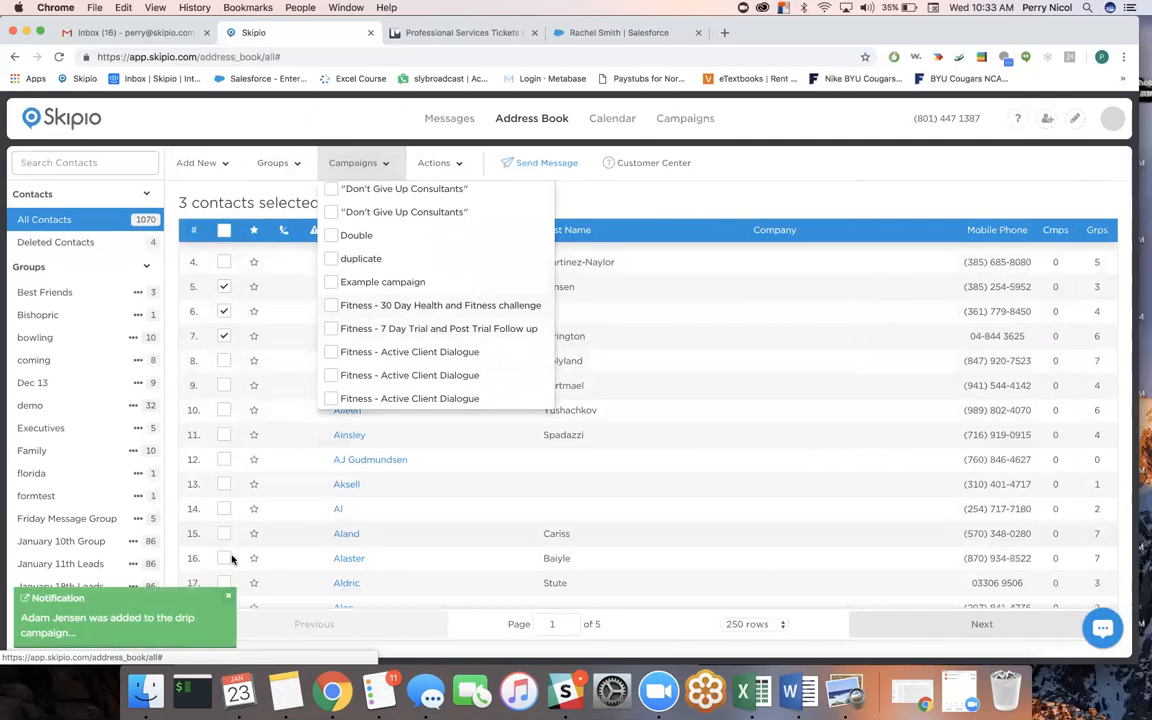
Try to dismiss the notification about the added campaign contact, and return to the Address Book
{"action": "left_click", "coordinate": [223, 600]}
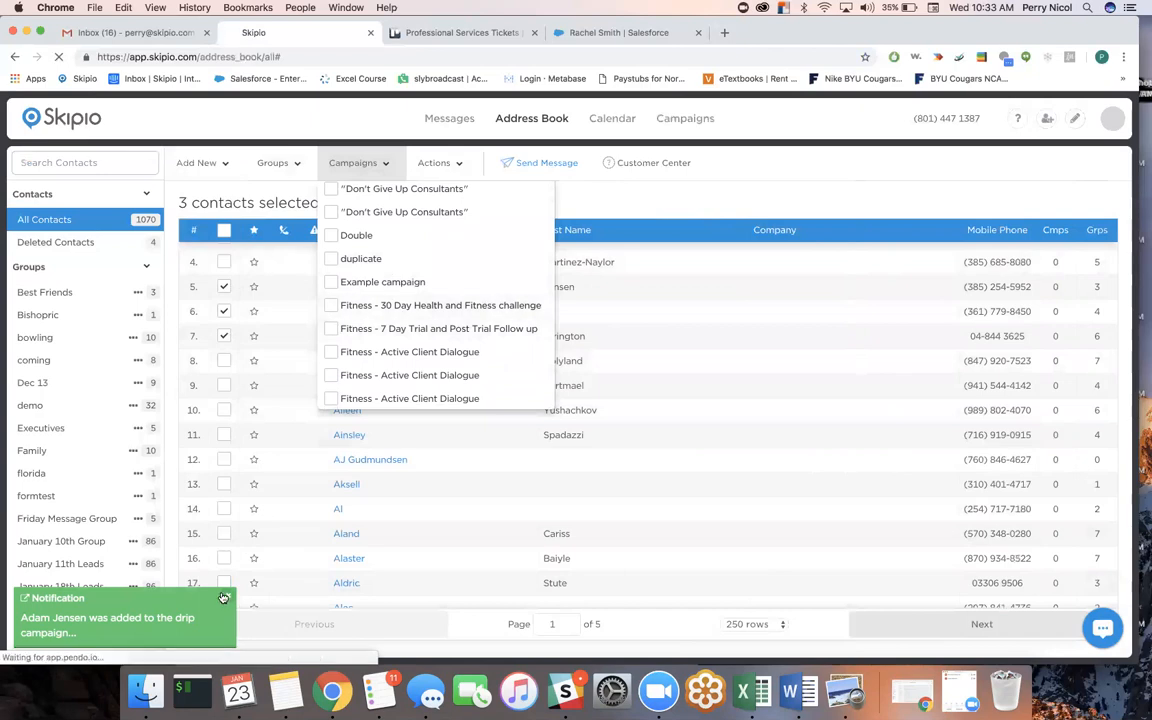
{"action": "left_click", "coordinate": [224, 287]}
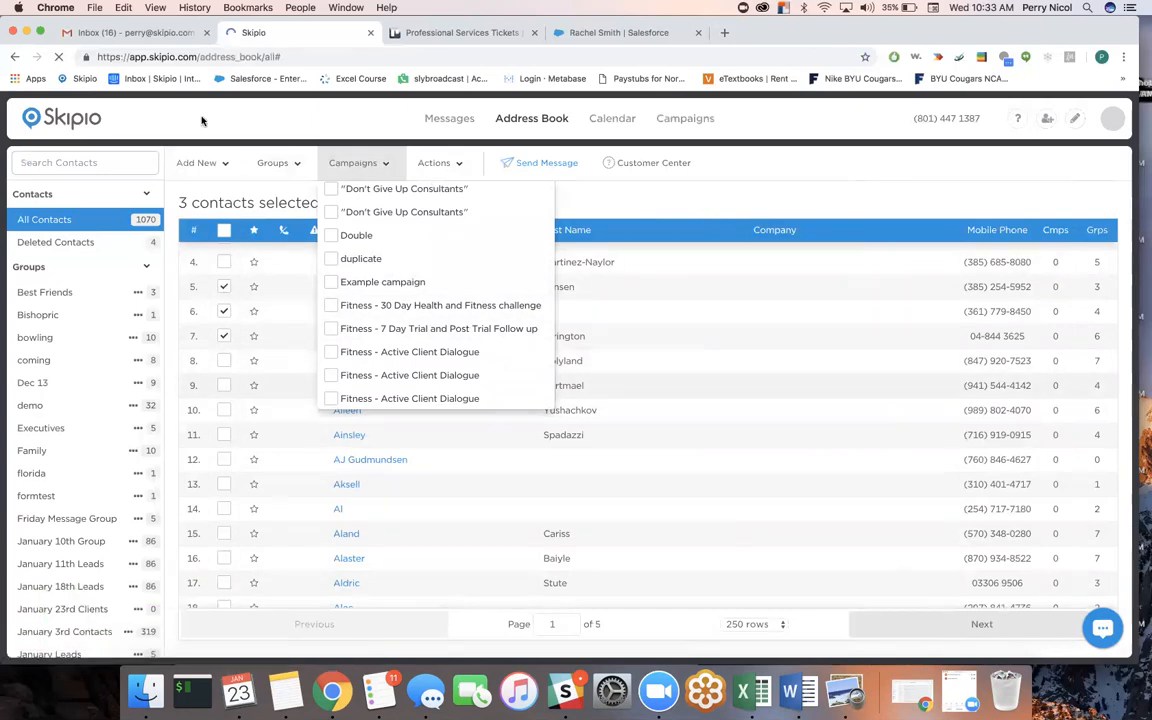
{"action": "left_click", "coordinate": [58, 57]}
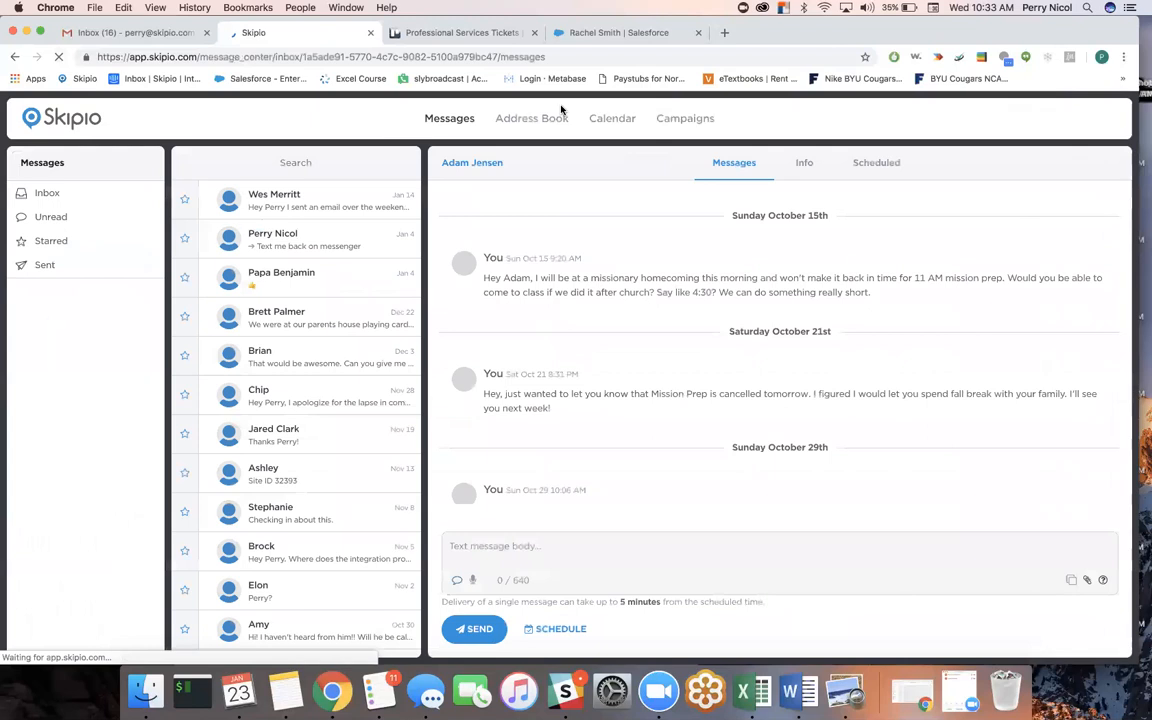
{"action": "left_click", "coordinate": [540, 123]}
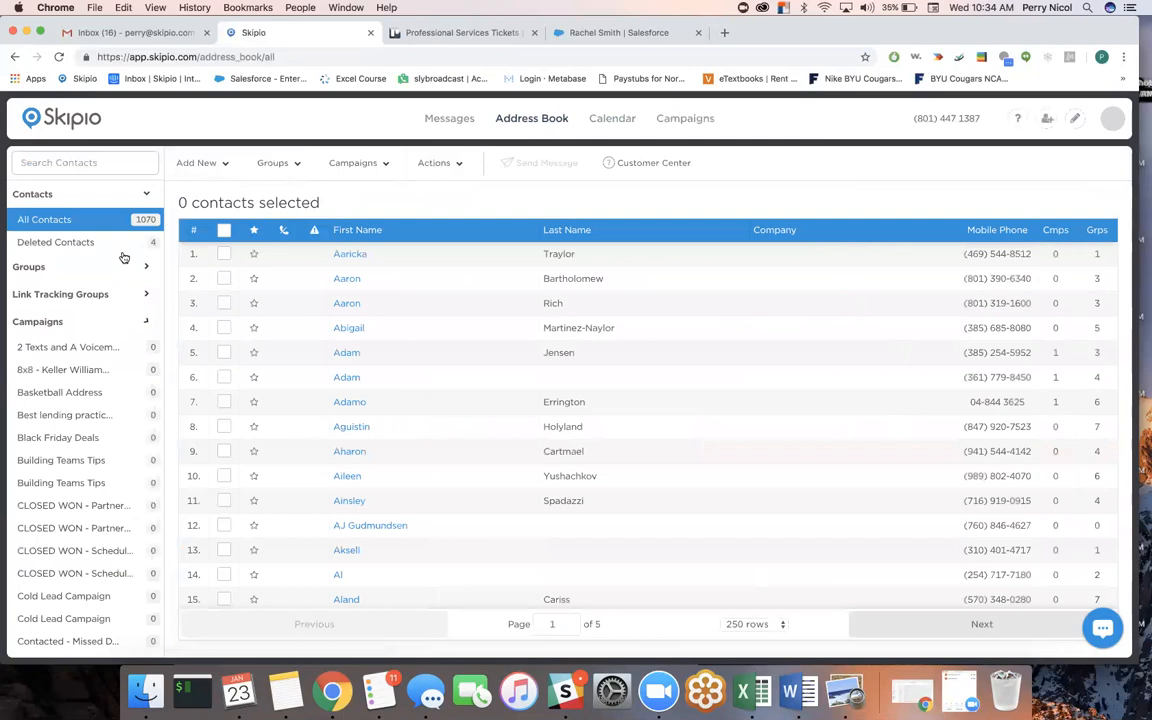
View the contacts in the "Fitness - 30 Day Health and Fitness challenge" campaign from the Address Book's campaign list
{"action": "scroll", "coordinate": [62, 381], "scroll_direction": "down", "scroll_amount": 2}
{"action": "scroll", "coordinate": [62, 381], "scroll_direction": "down", "scroll_amount": 4}
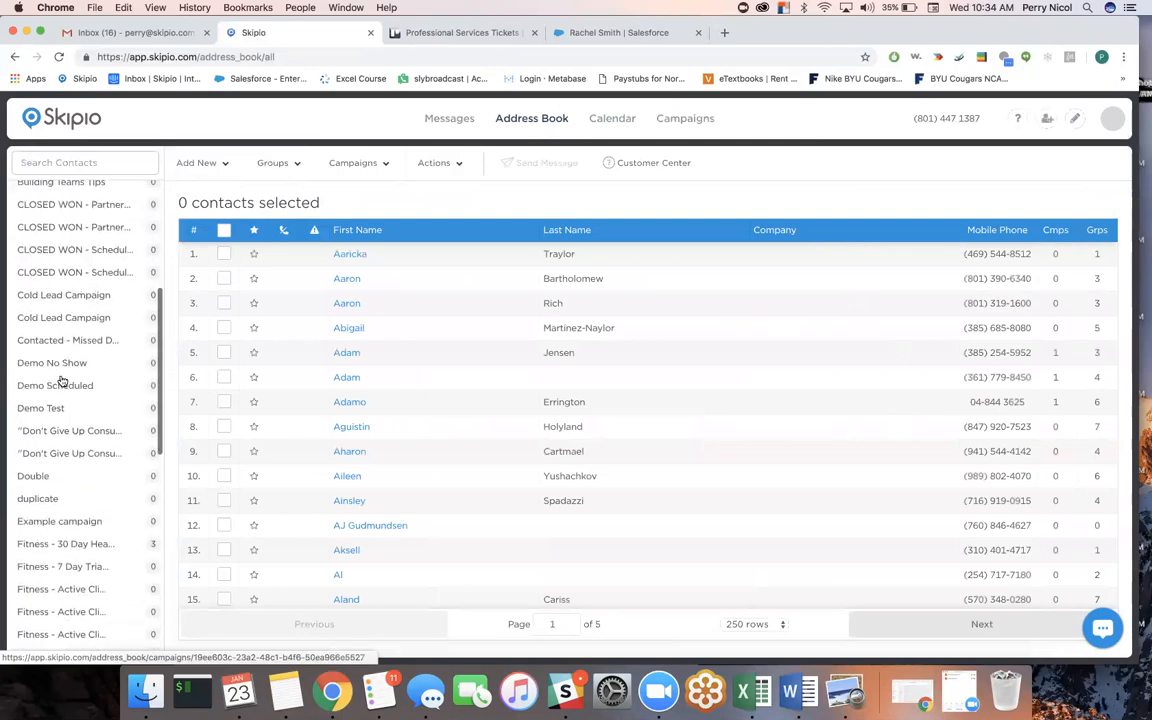
{"action": "left_click", "coordinate": [89, 536]}
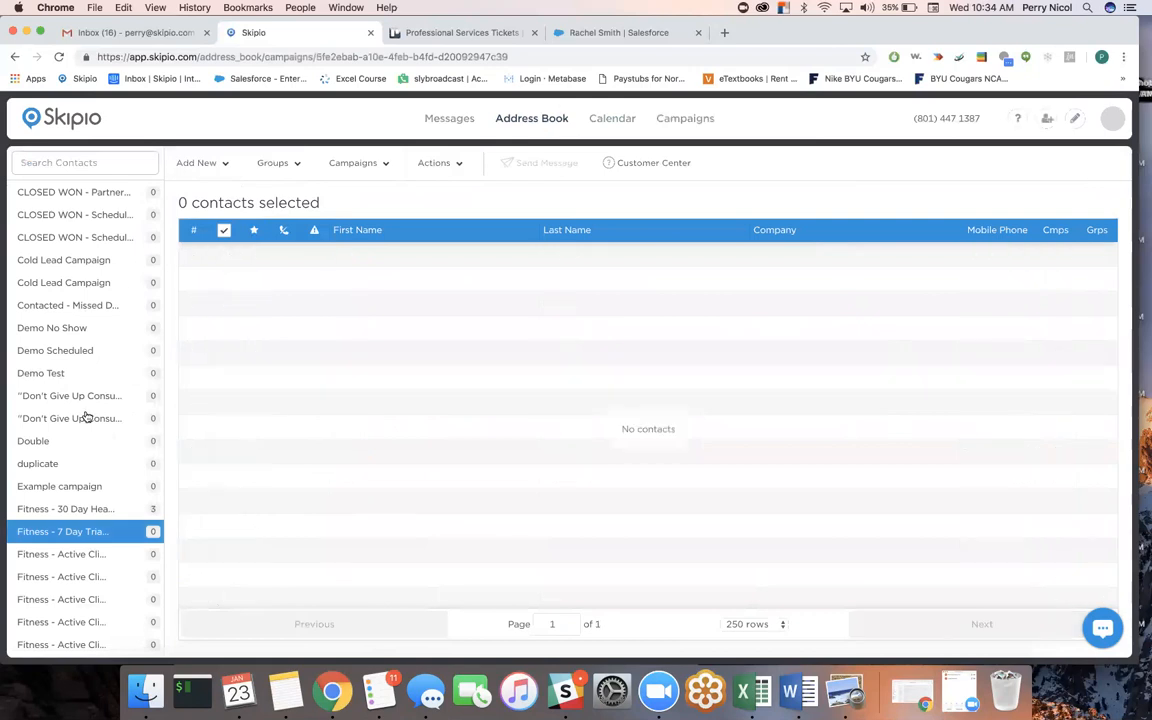
{"action": "left_click", "coordinate": [60, 508]}
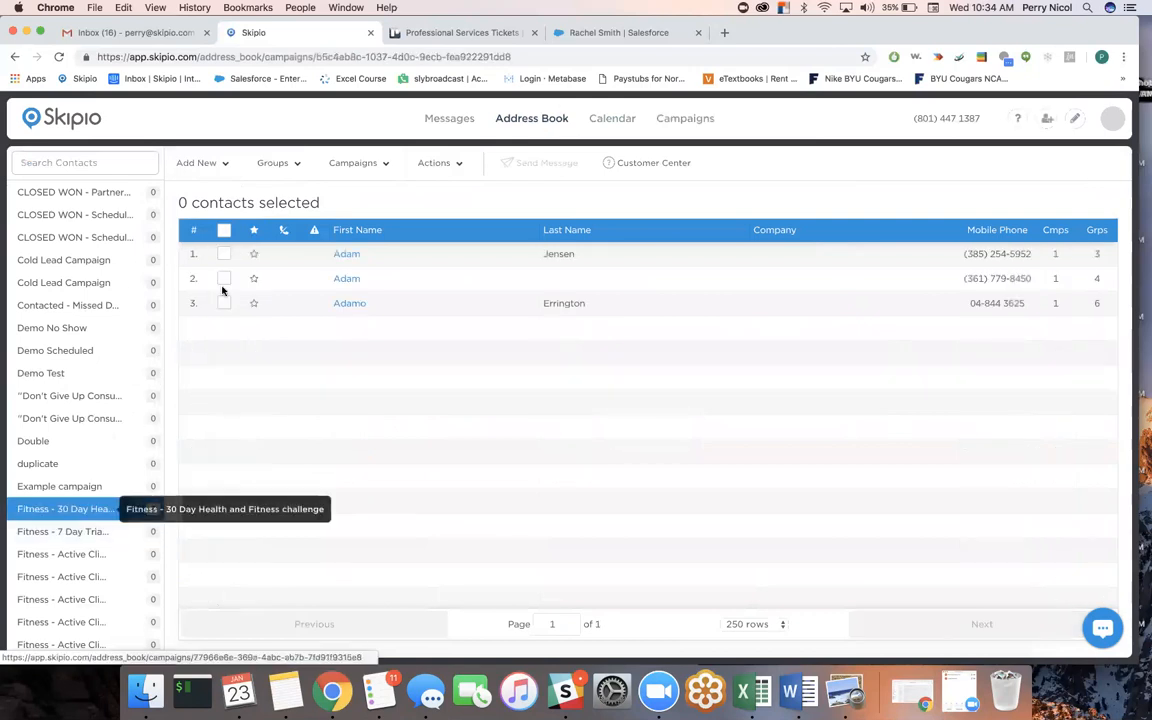
Remove all three listed contacts from the "Fitness - 30 Day Health and Fitness challenge" campaign
{"action": "left_click", "coordinate": [224, 254]}
{"action": "left_click", "coordinate": [224, 279]}
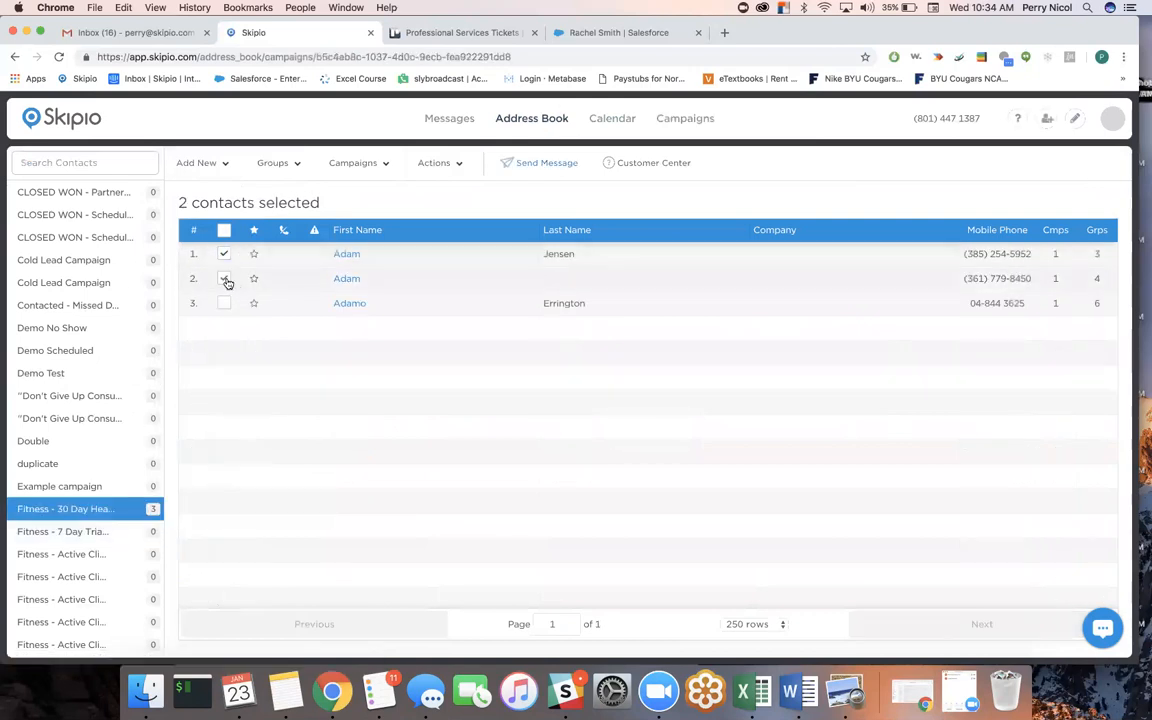
{"action": "left_click", "coordinate": [224, 303]}
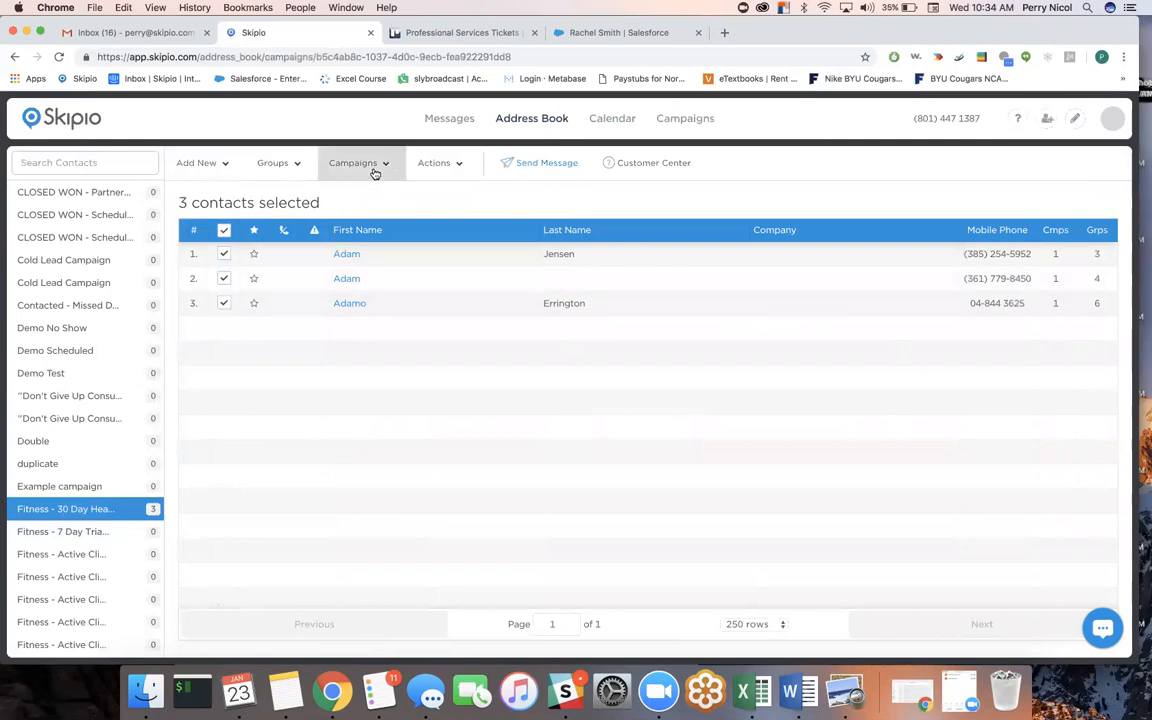
{"action": "left_click", "coordinate": [372, 164]}
{"action": "scroll", "coordinate": [349, 279], "scroll_direction": "down", "scroll_amount": 7}
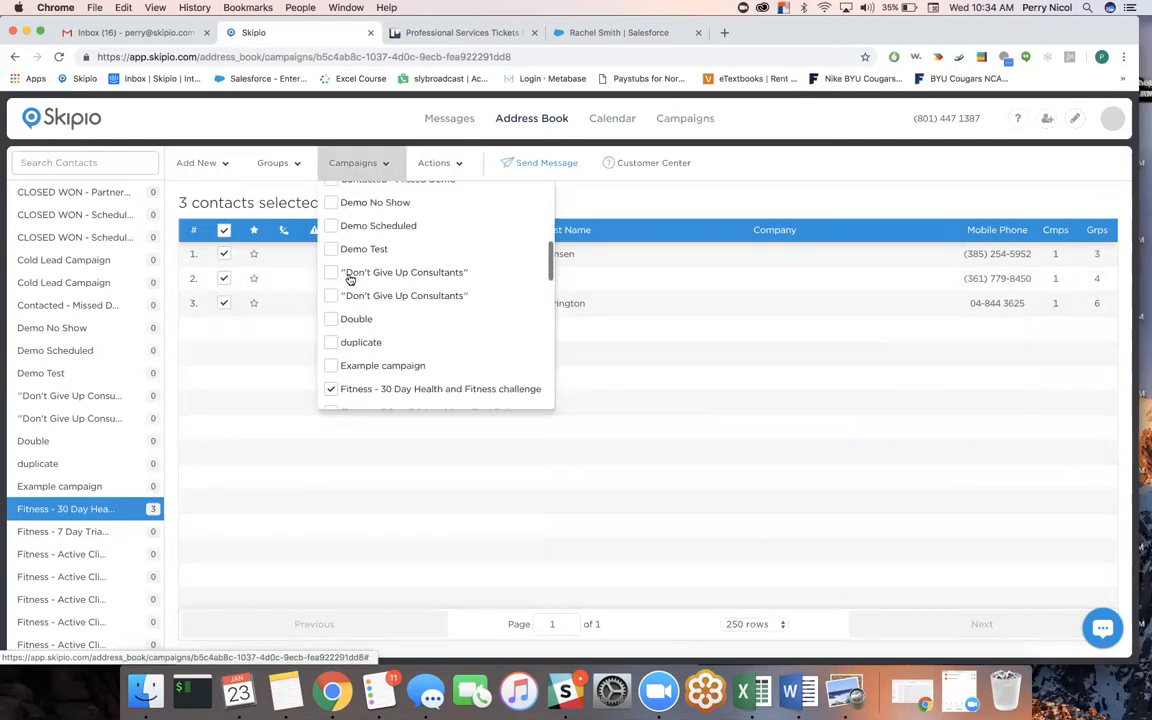
{"action": "left_click", "coordinate": [333, 390]}
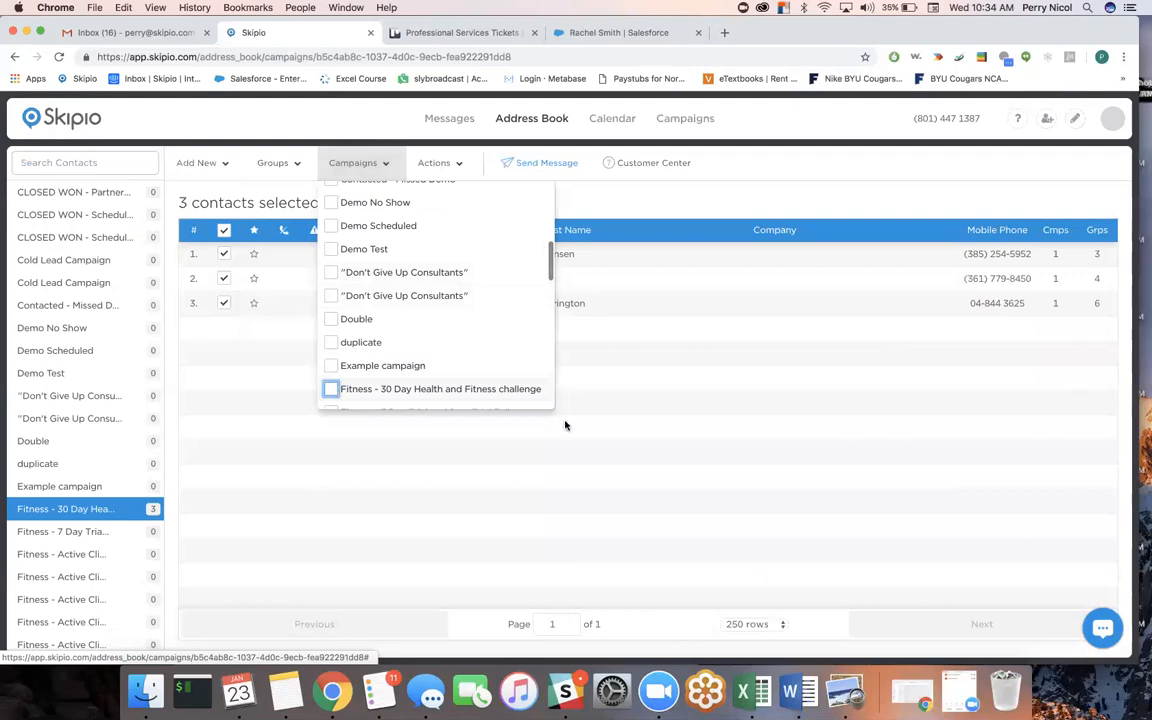
{"action": "left_click", "coordinate": [565, 426]}
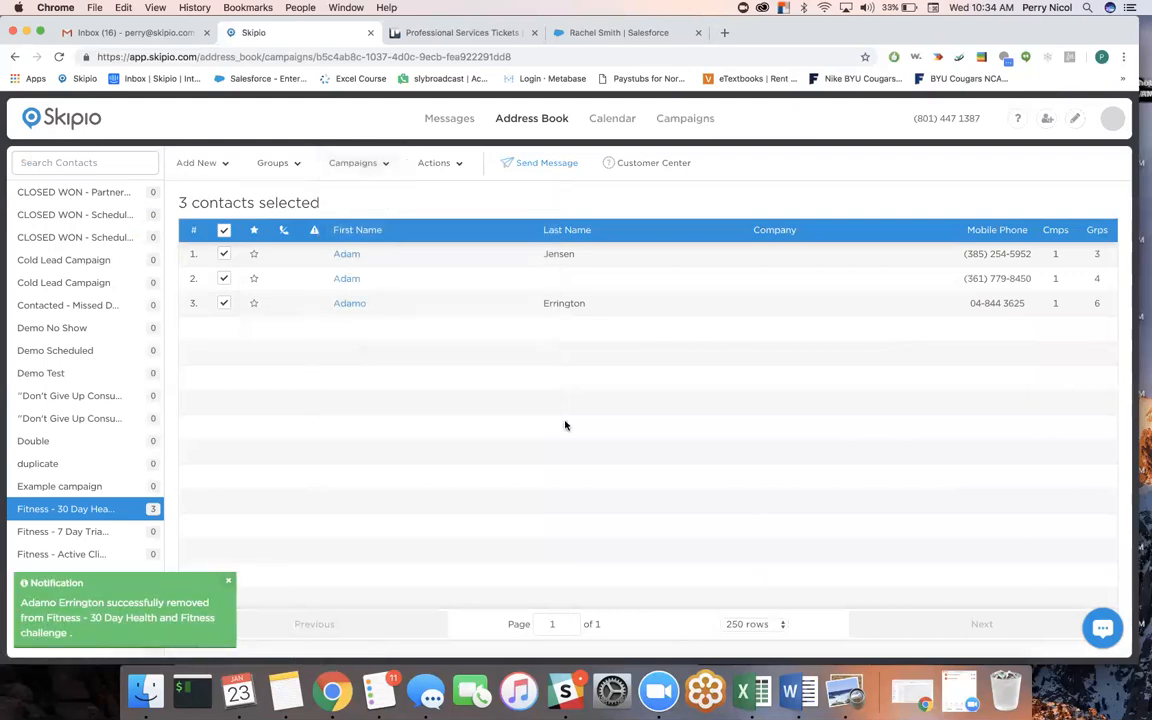
Review the actions available for selected contacts, expand the group list, and return to the list of all contacts
{"action": "left_click", "coordinate": [443, 168]}
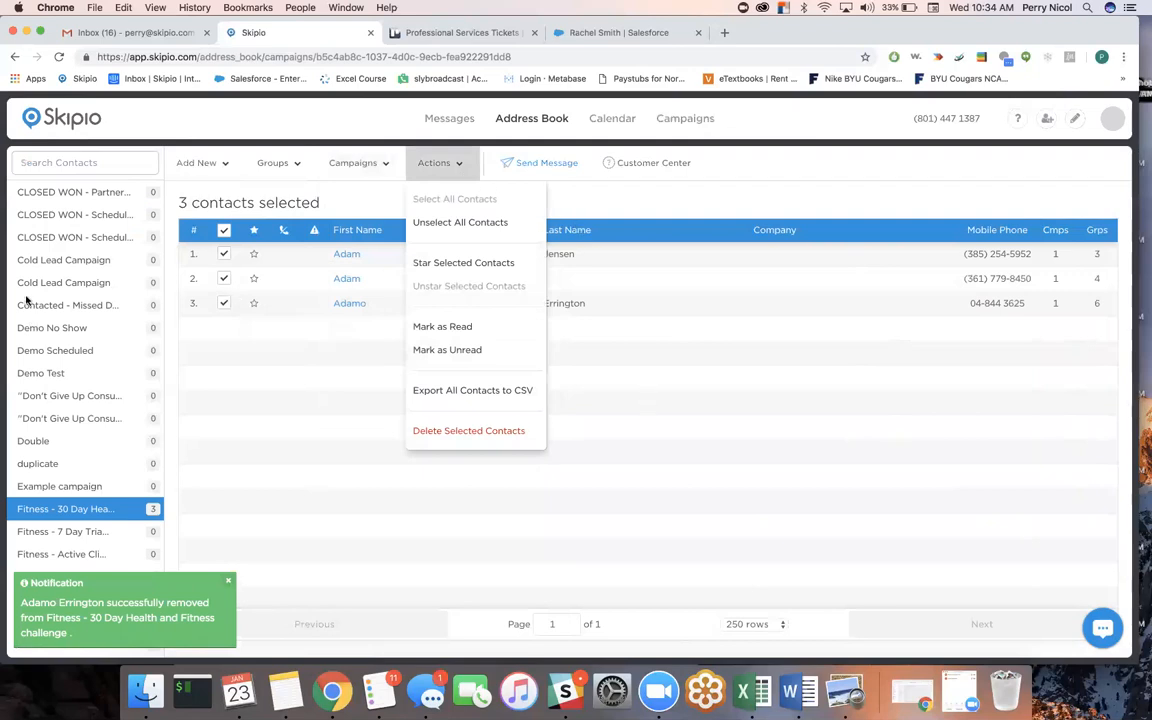
{"action": "scroll", "coordinate": [50, 260], "scroll_direction": "up", "scroll_amount": 6}
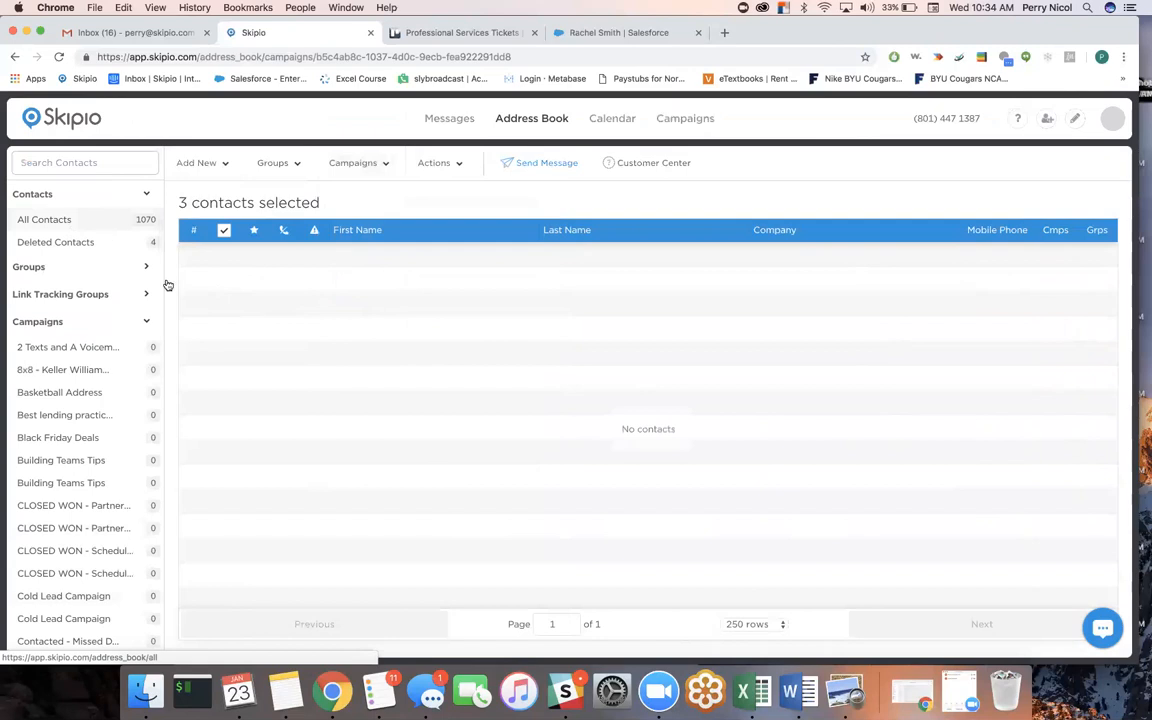
{"action": "left_click", "coordinate": [437, 163]}
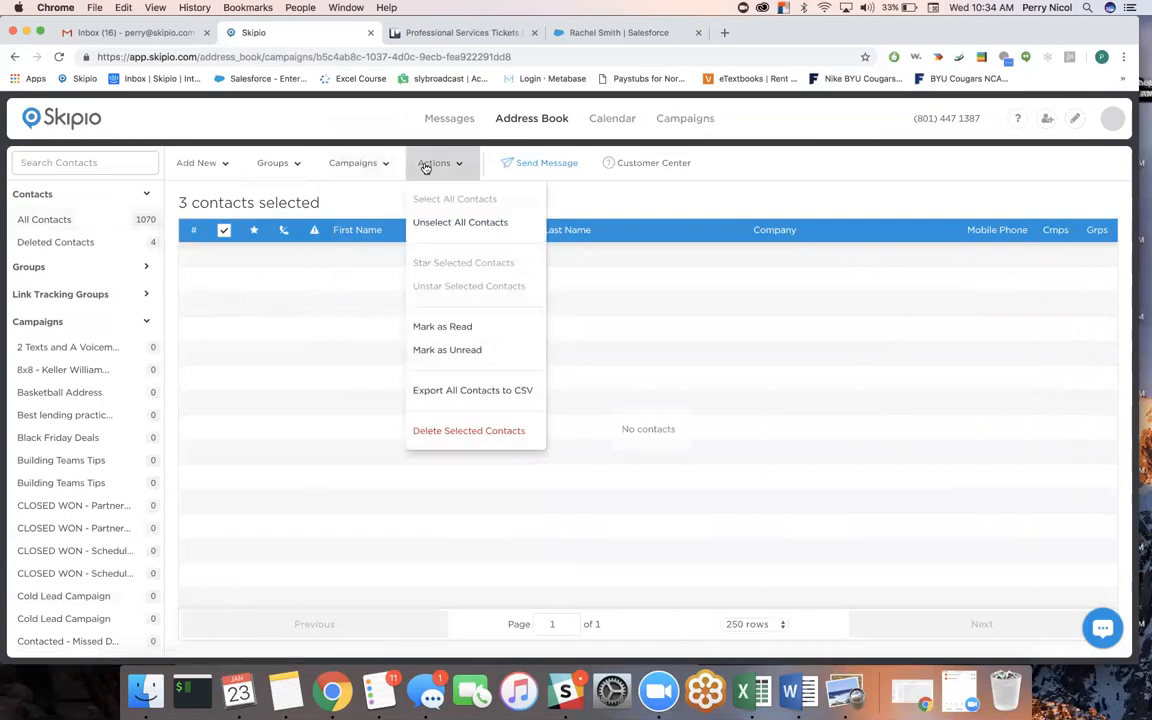
{"action": "left_click", "coordinate": [79, 369]}
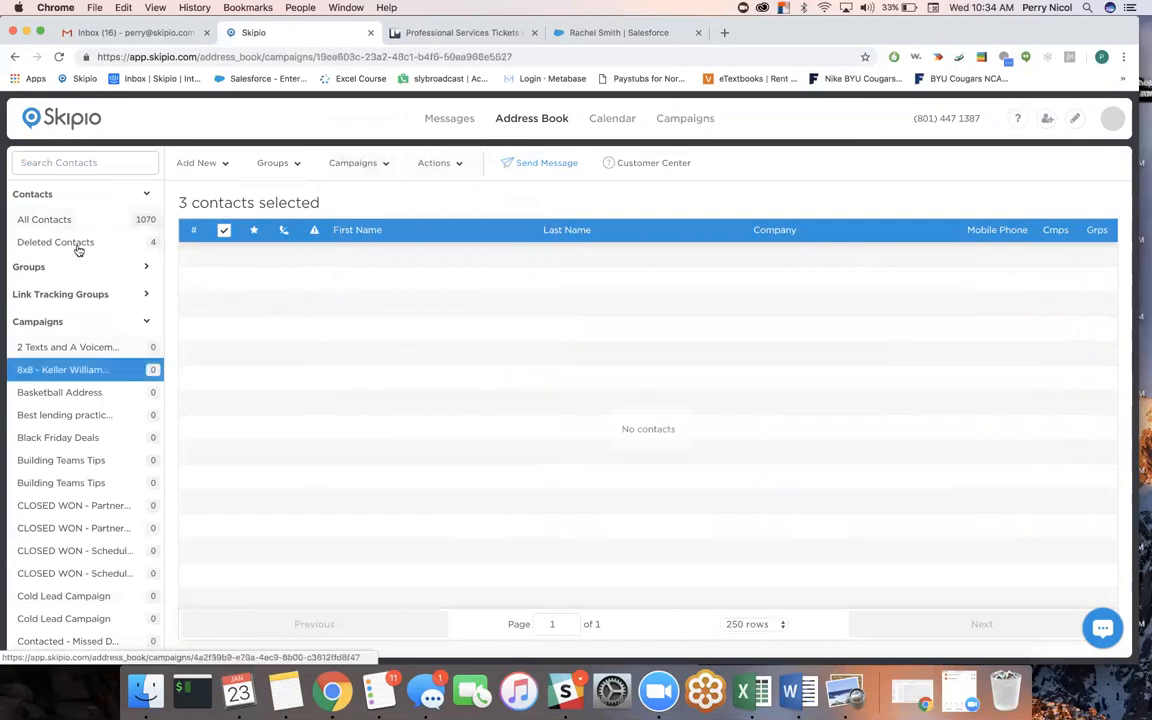
{"action": "left_click", "coordinate": [60, 272]}
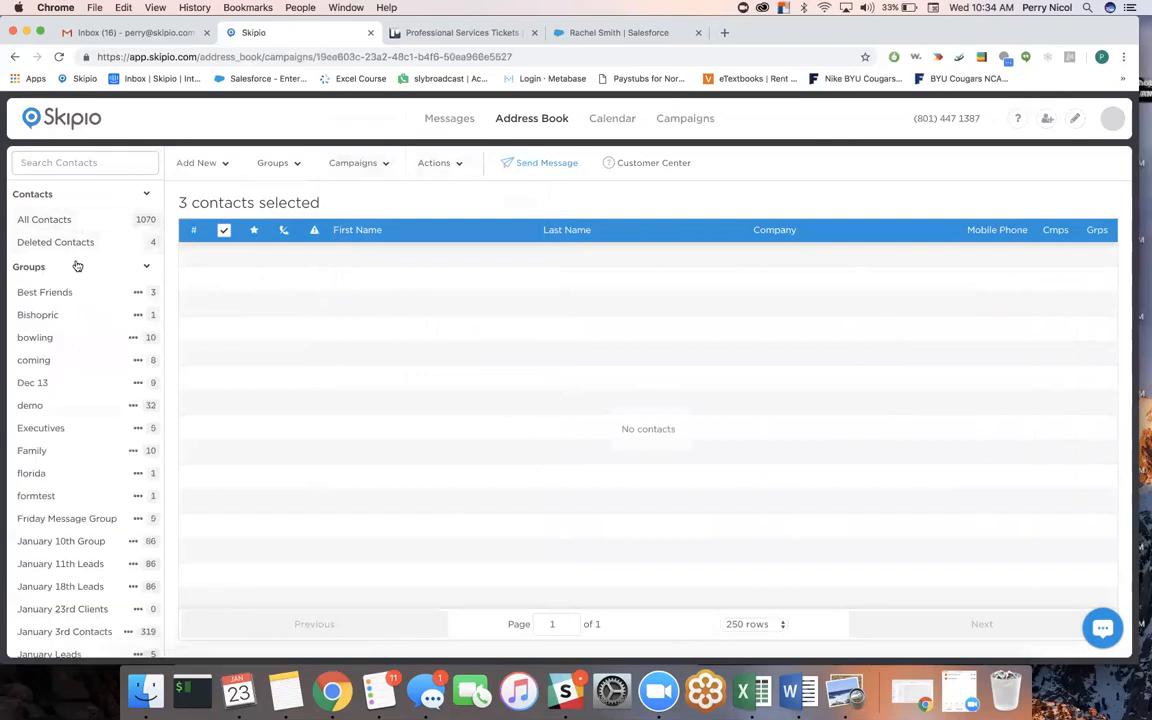
{"action": "left_click", "coordinate": [146, 240]}
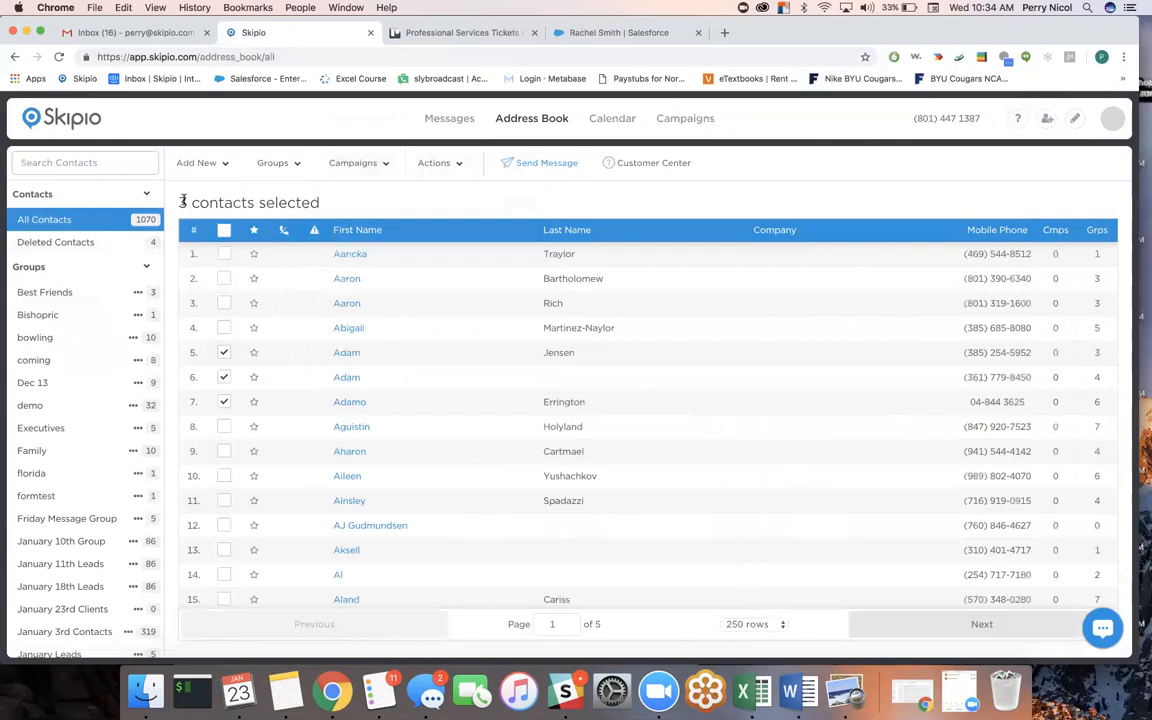
Add the contacts in rows 37, 39 and 40 to the selection, and unselect all contacts
{"action": "scroll", "coordinate": [231, 321], "scroll_direction": "down", "scroll_amount": 10}
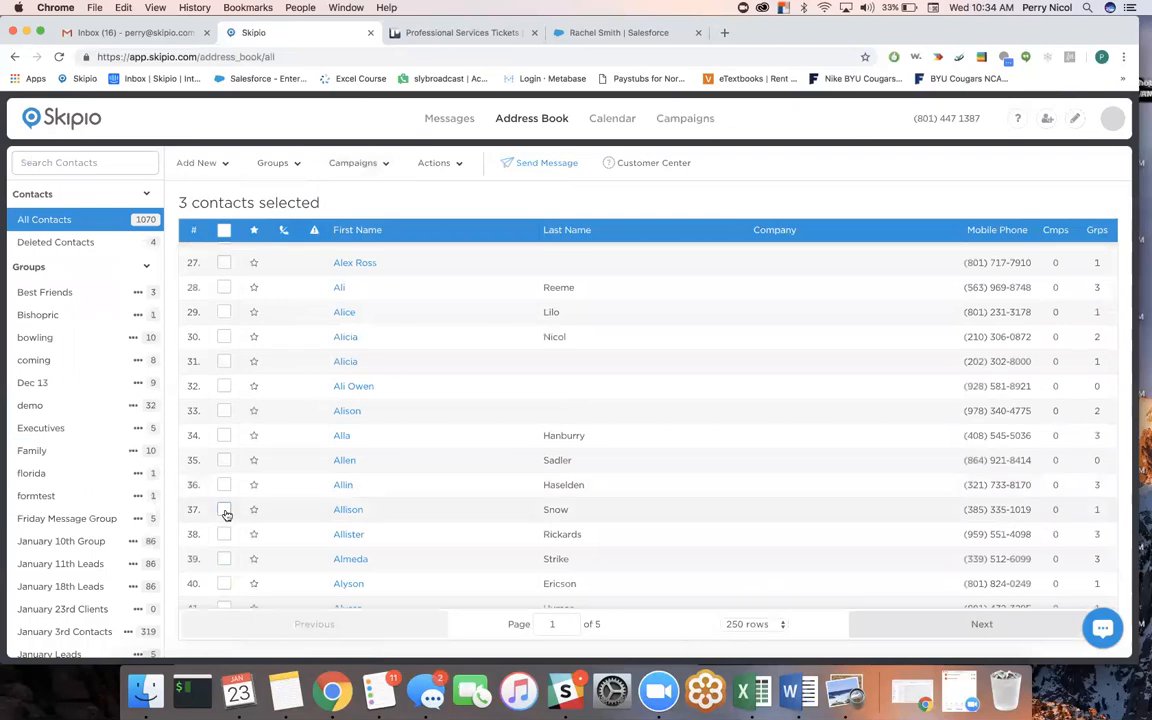
{"action": "left_click", "coordinate": [224, 510]}
{"action": "left_click", "coordinate": [224, 558]}
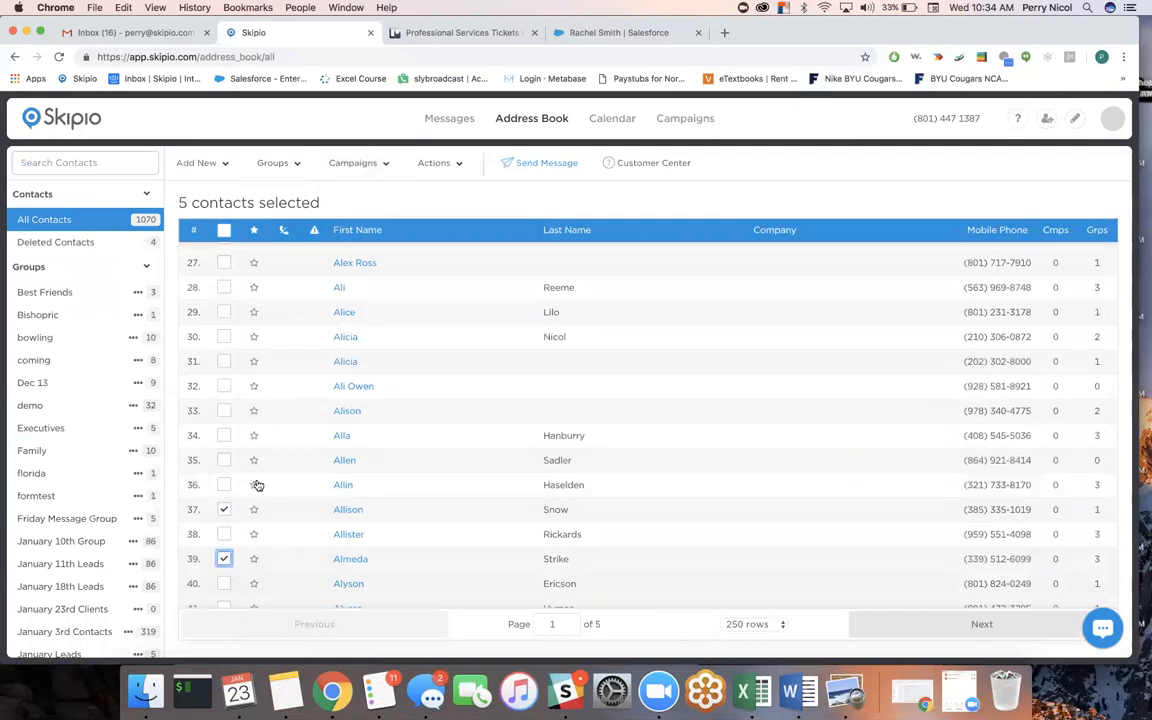
{"action": "left_click", "coordinate": [224, 583]}
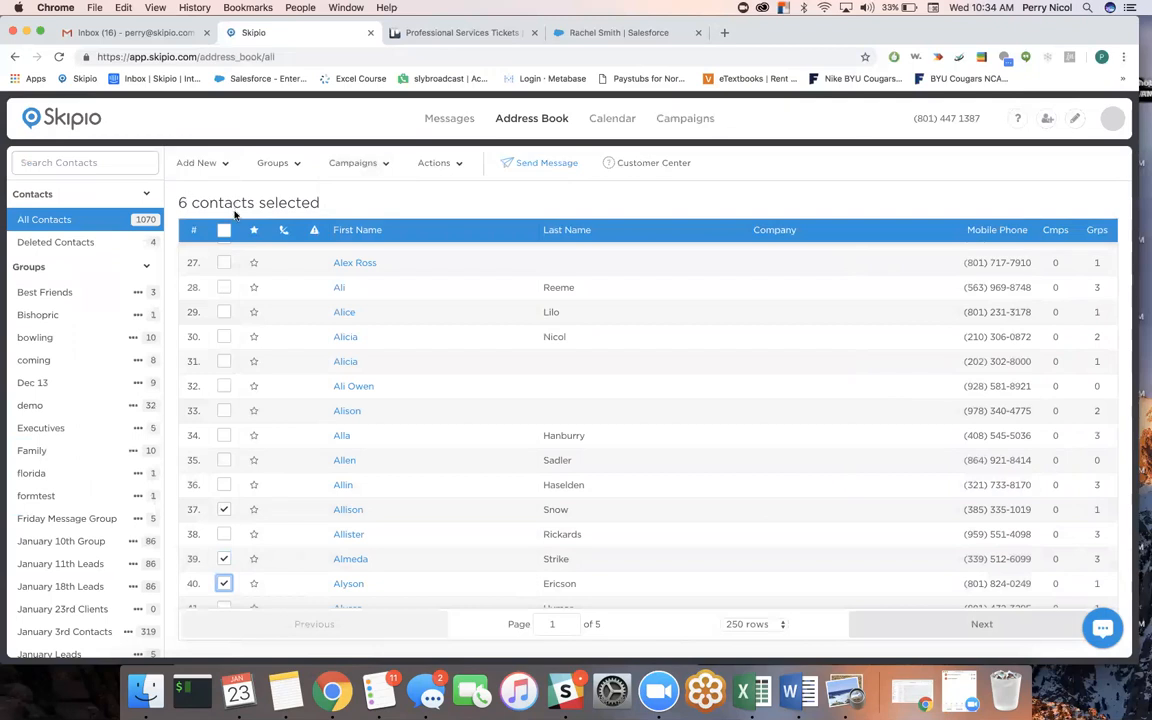
{"action": "left_click", "coordinate": [451, 166]}
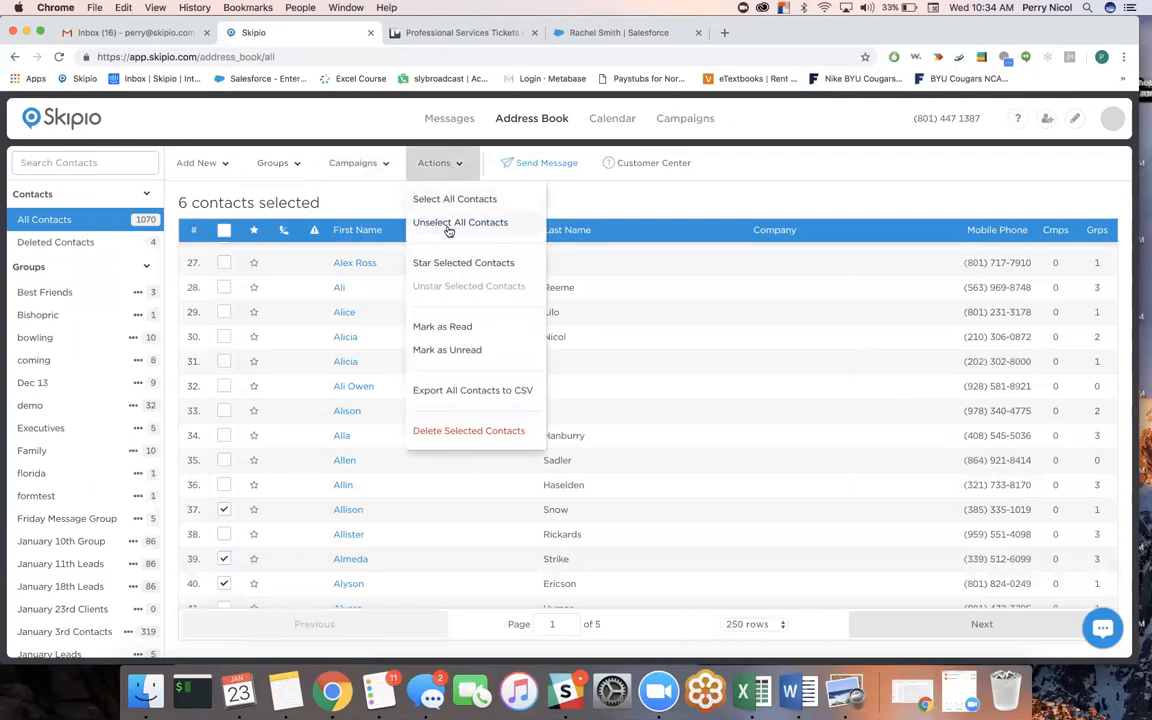
{"action": "left_click", "coordinate": [452, 224]}
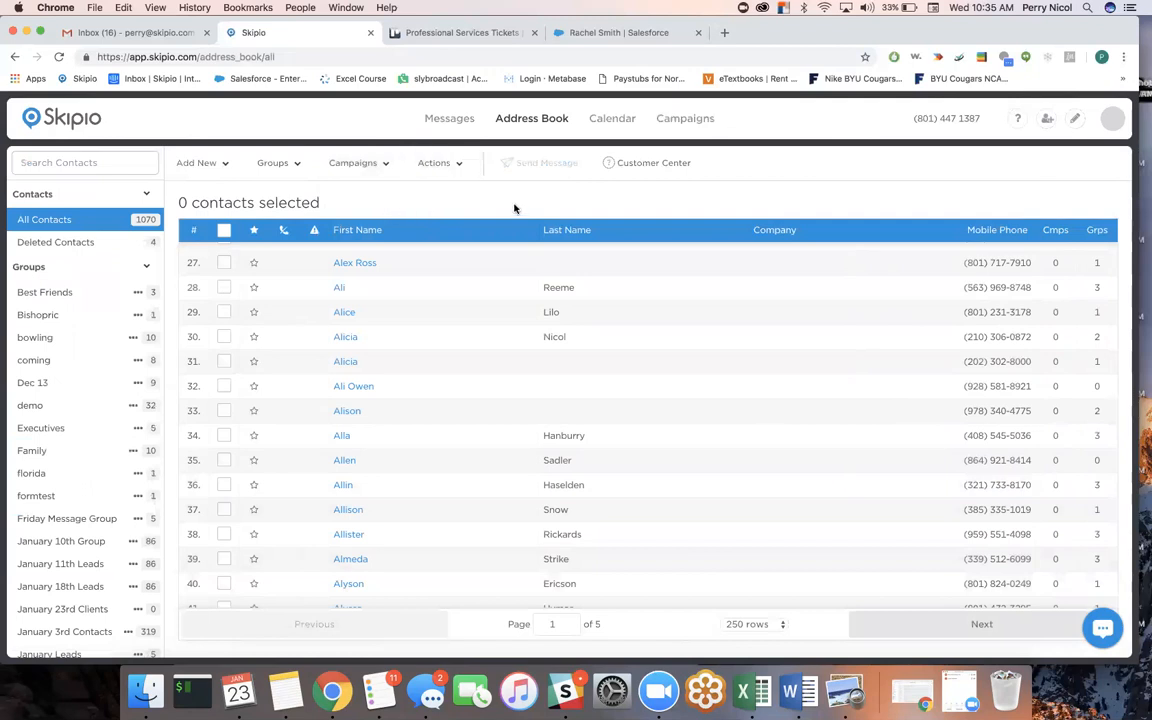
View the Customer Center help topics for the Address Book and dismiss them
{"action": "left_click", "coordinate": [658, 163]}
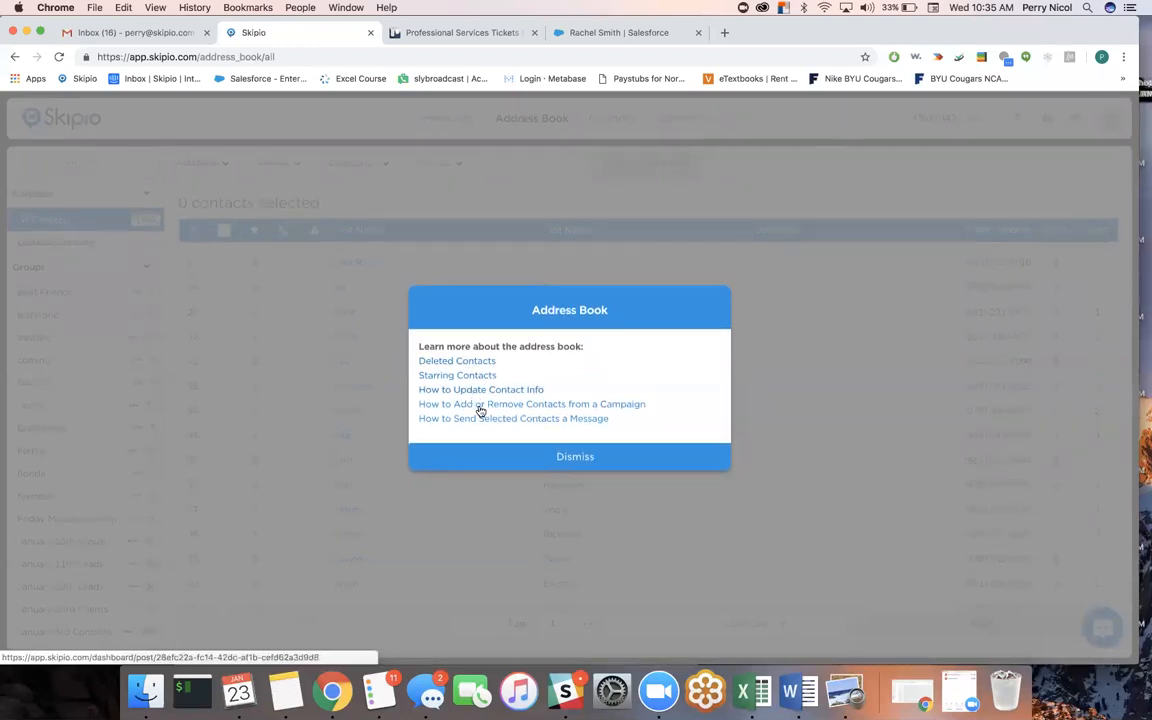
{"action": "left_click", "coordinate": [575, 457]}
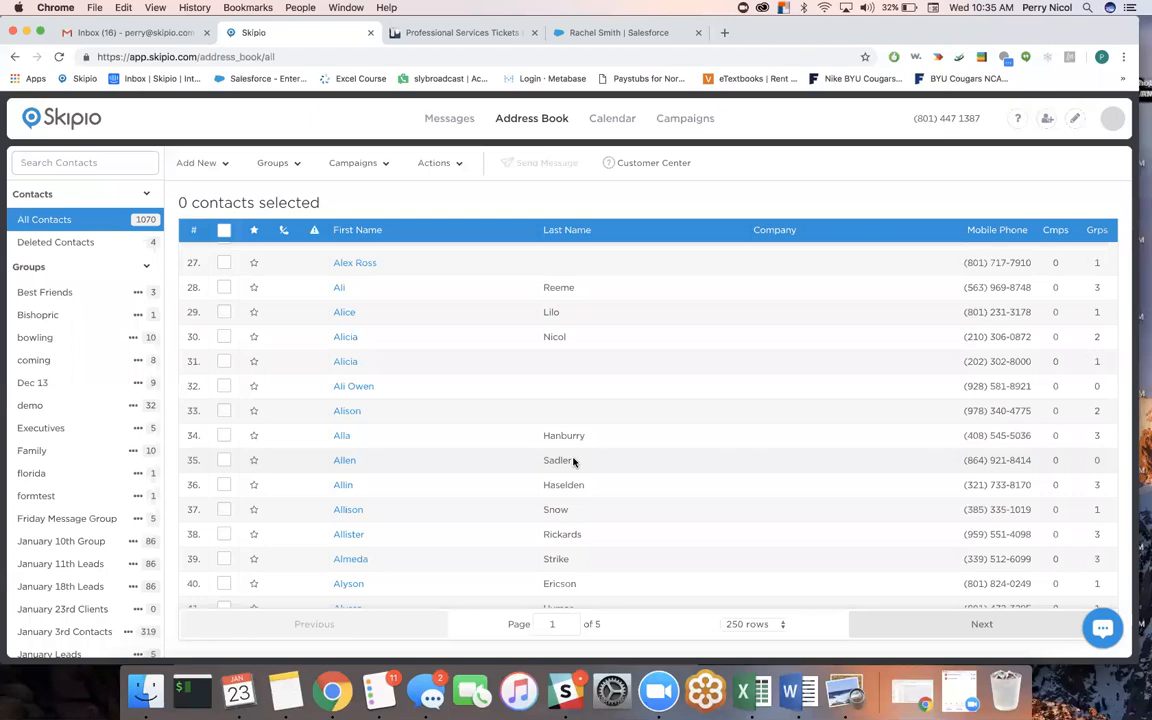
Browse the calendar's month view for December 2018 and February 2019
{"action": "left_click", "coordinate": [612, 120]}
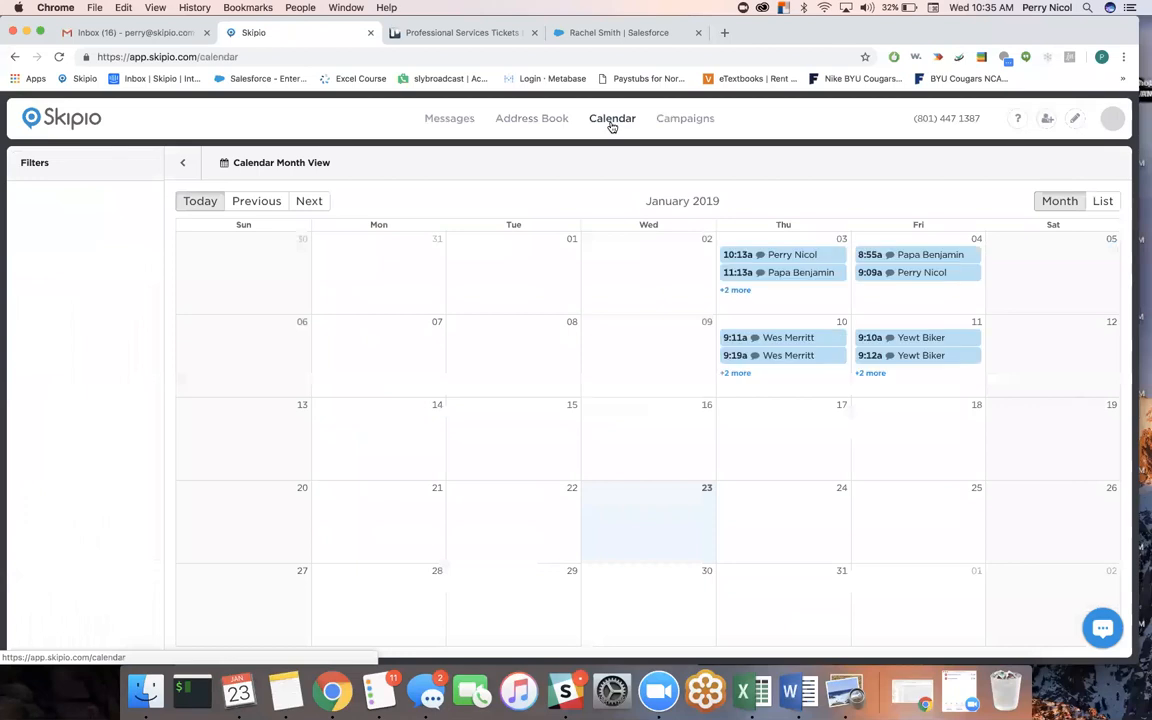
{"action": "left_click", "coordinate": [256, 200]}
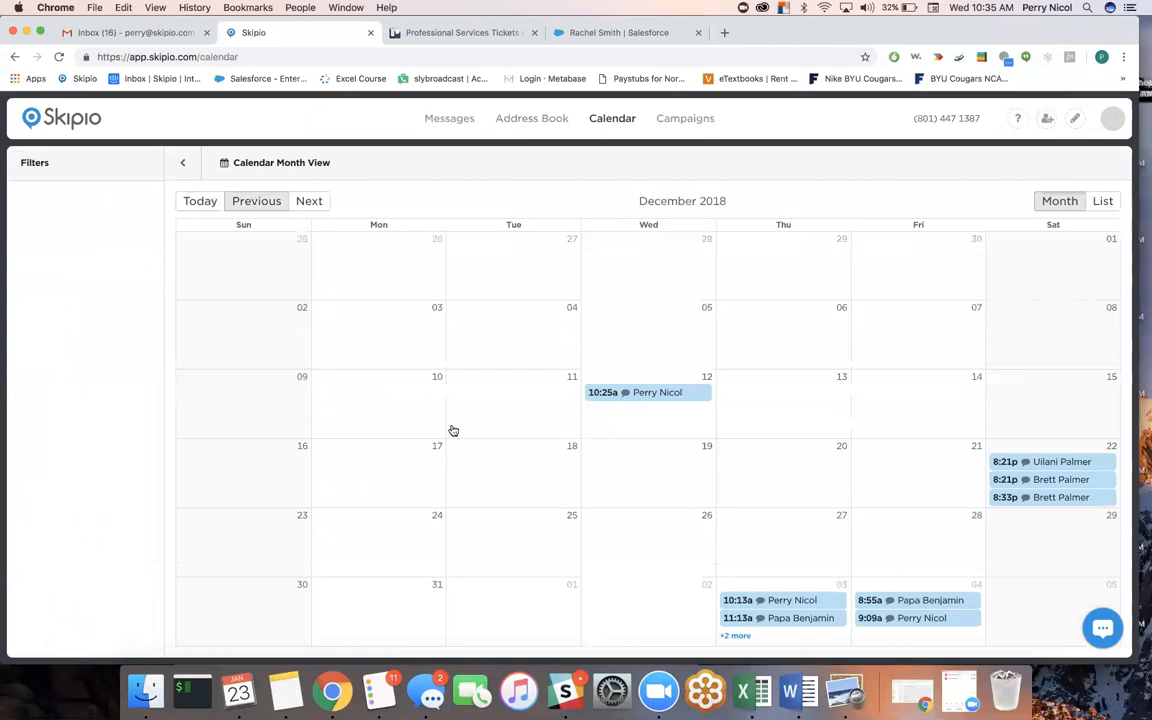
{"action": "left_click", "coordinate": [300, 206]}
{"action": "left_click", "coordinate": [300, 206]}
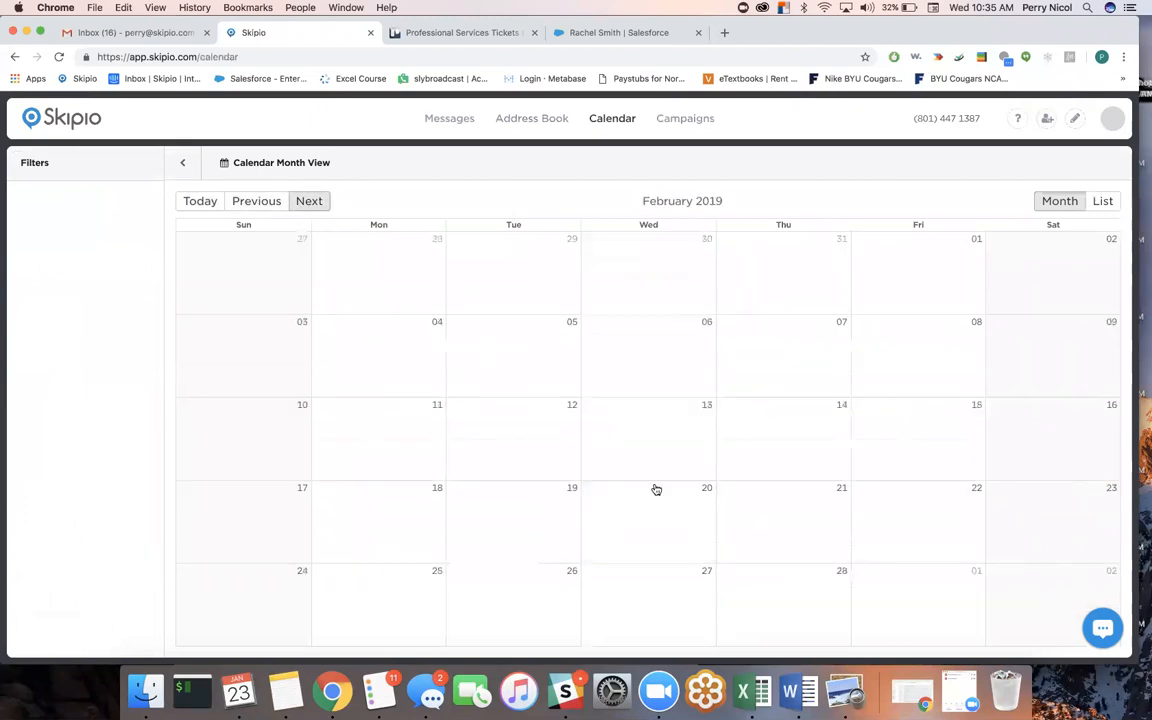
Start a new message for February 14, 2019 from the calendar, examine its date and time options, and close it unsent
{"action": "left_click", "coordinate": [776, 455]}
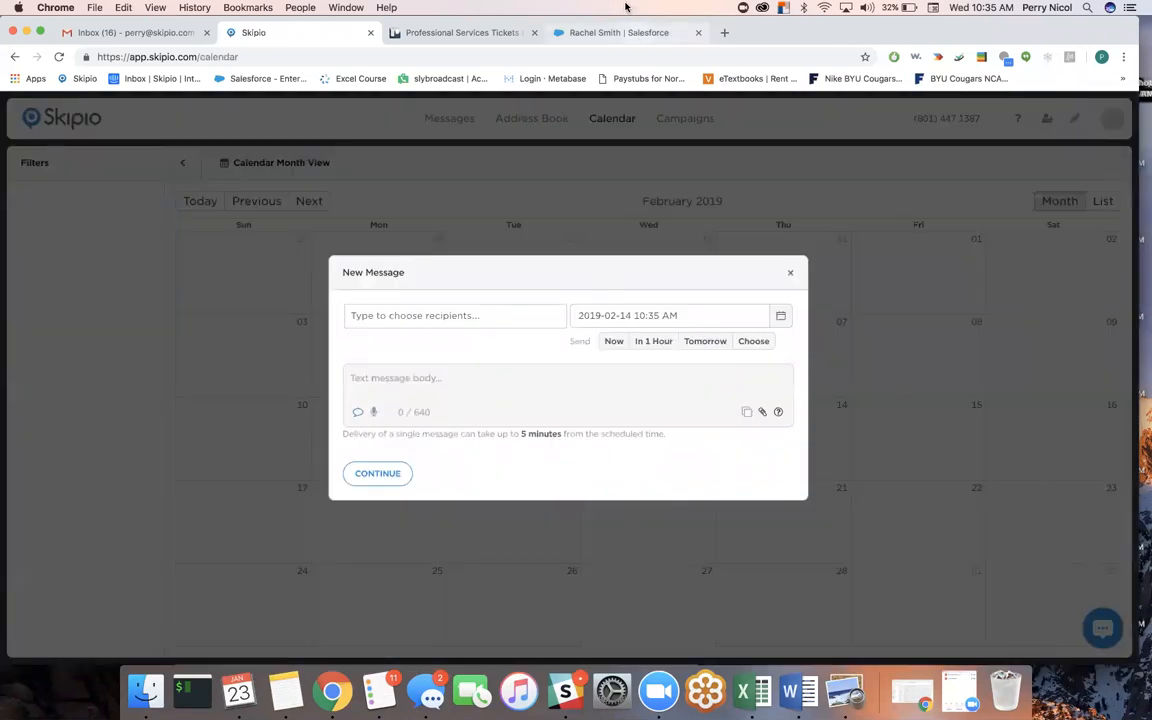
{"action": "left_click", "coordinate": [652, 315]}
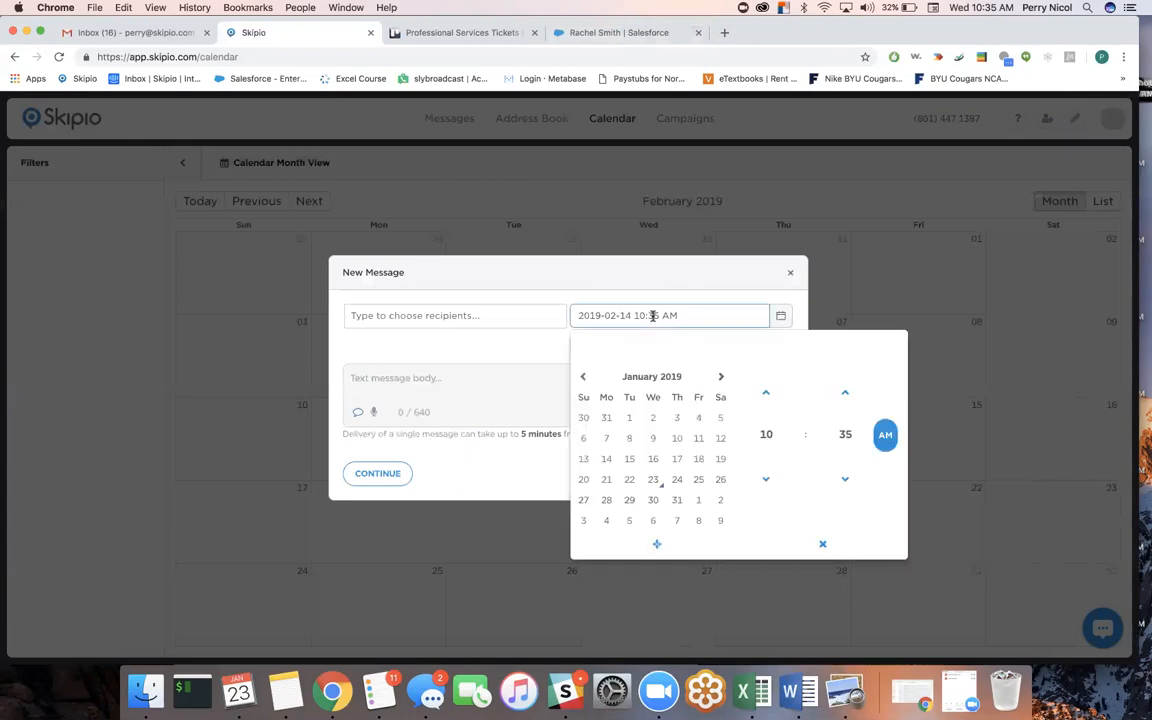
{"action": "left_click", "coordinate": [780, 400]}
{"action": "left_click", "coordinate": [780, 400]}
{"action": "left_click", "coordinate": [780, 400]}
{"action": "left_click", "coordinate": [790, 272]}
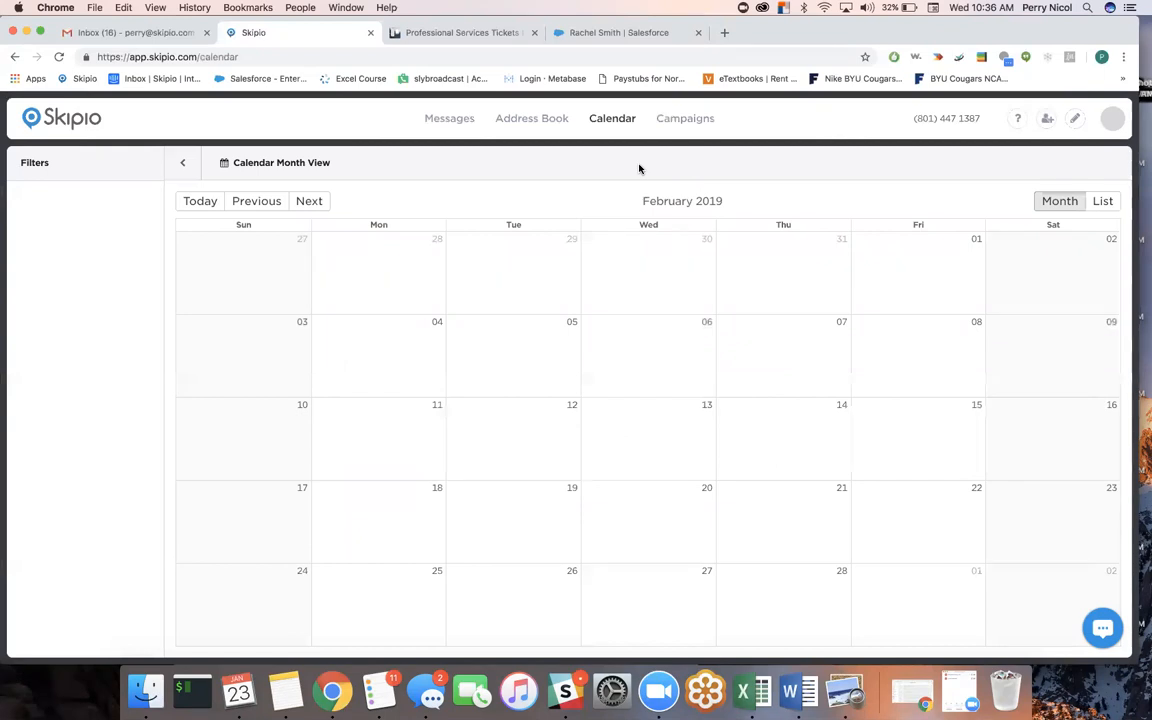
Open the "Fitness - Active Client Dialogue" campaign, revisiting the Address Book on the way
{"action": "left_click", "coordinate": [689, 122]}
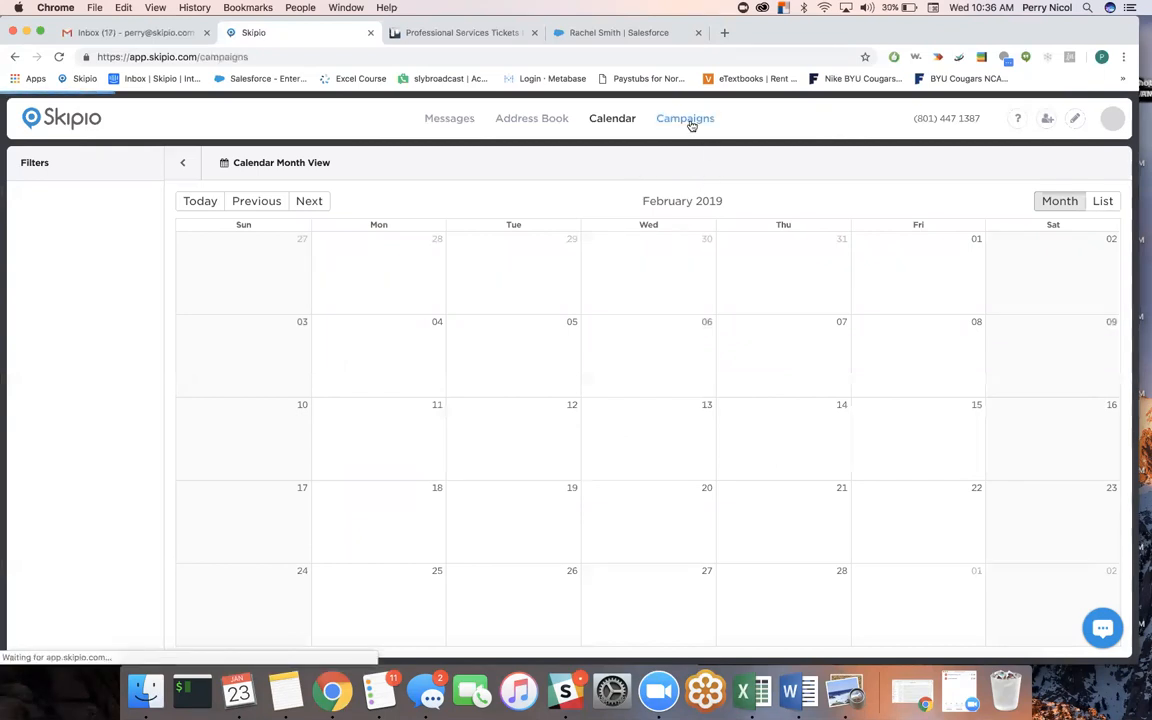
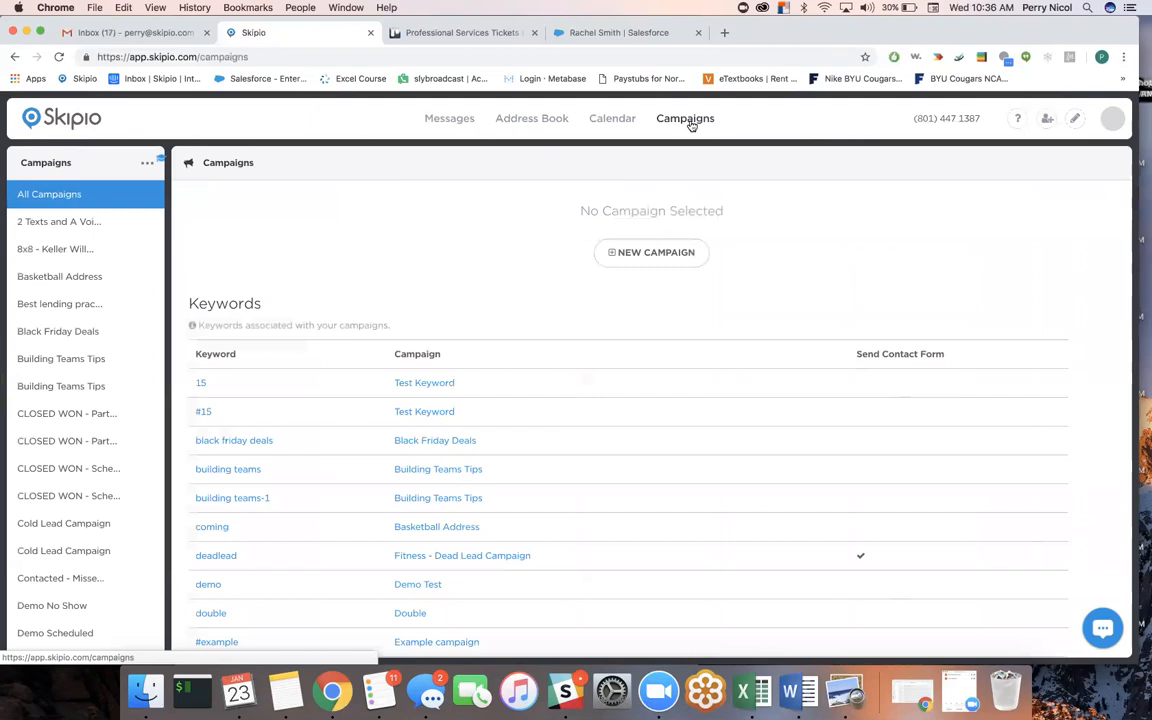
{"action": "left_click", "coordinate": [510, 116]}
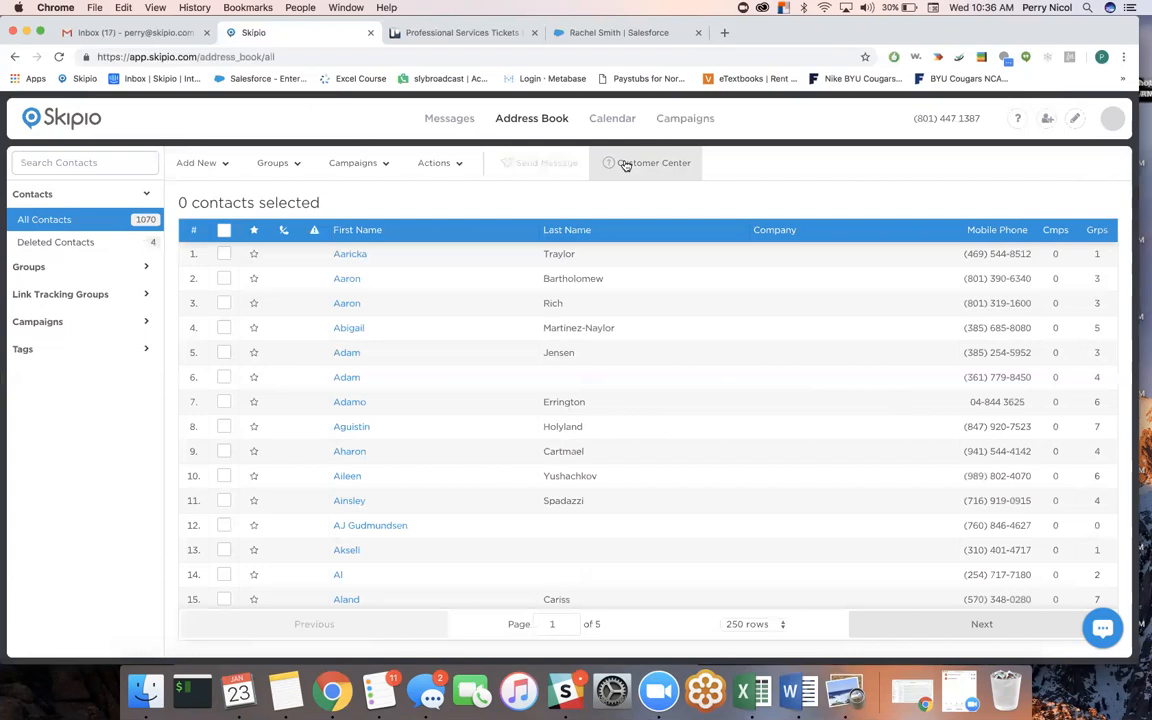
{"action": "left_click", "coordinate": [680, 120]}
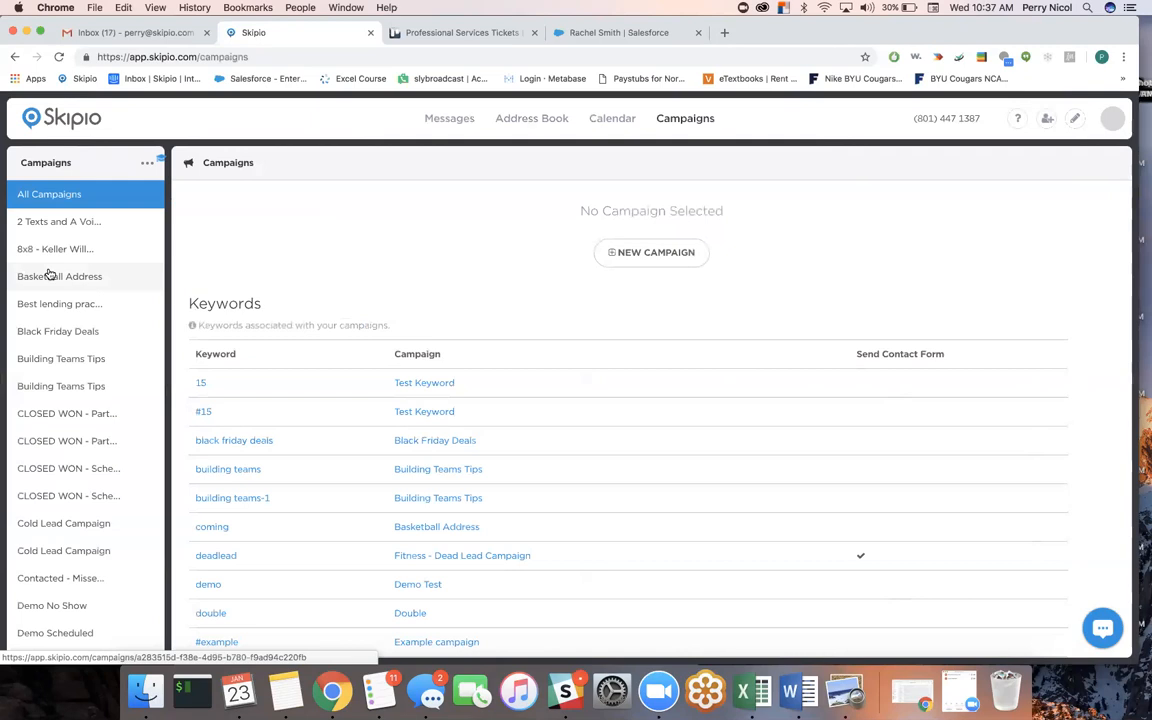
{"action": "scroll", "coordinate": [48, 273], "scroll_direction": "down", "scroll_amount": 10}
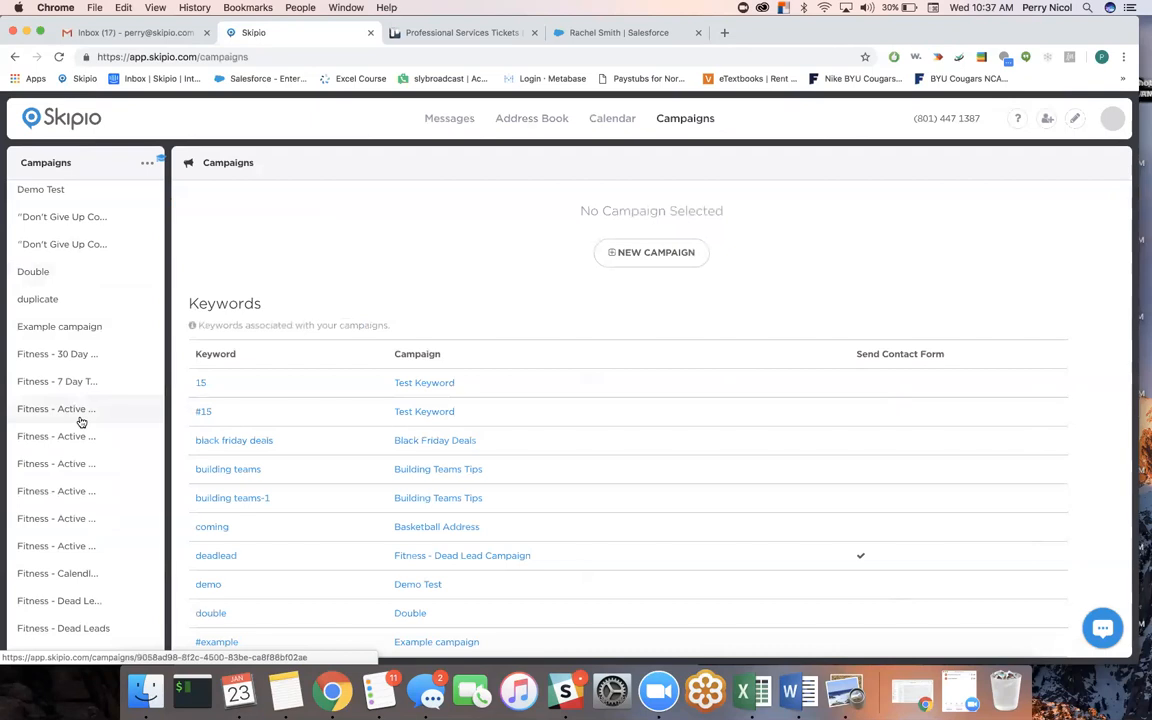
{"action": "left_click", "coordinate": [80, 418]}
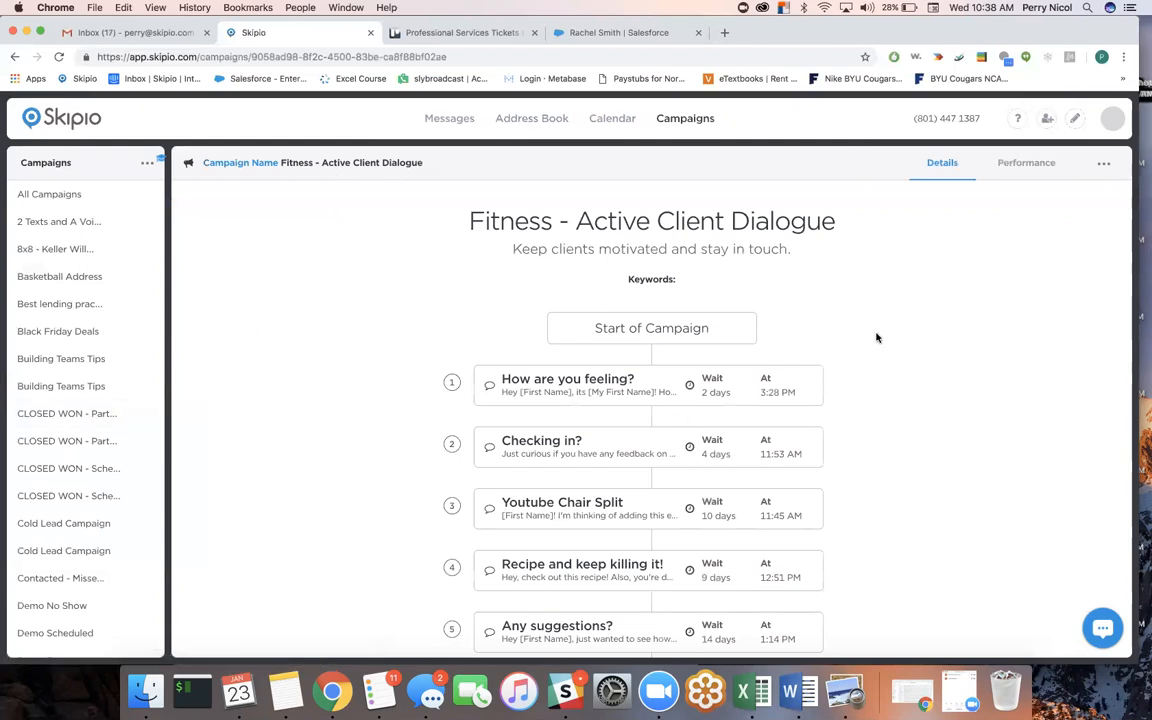
Examine the campaign's message sequence from start to end, including each message's wait period and send time
{"action": "scroll", "coordinate": [815, 321], "scroll_direction": "down", "scroll_amount": 3}
{"action": "scroll", "coordinate": [815, 321], "scroll_direction": "down", "scroll_amount": 20}
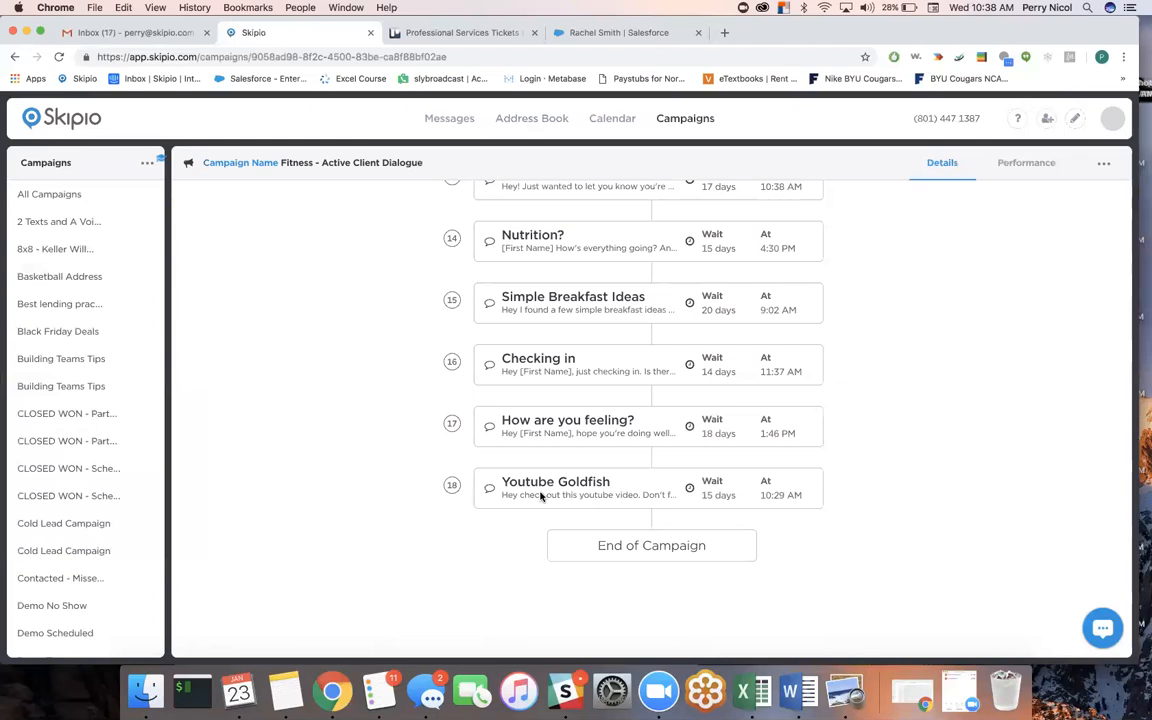
{"action": "scroll", "coordinate": [540, 496], "scroll_direction": "up", "scroll_amount": 20}
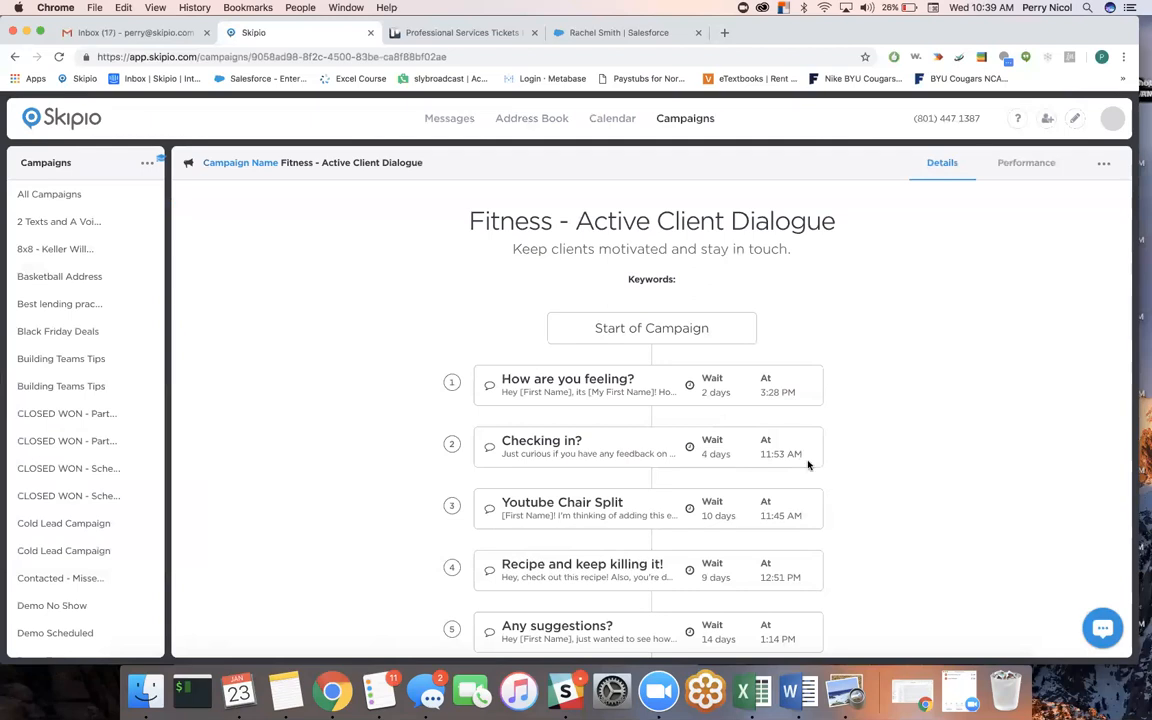
{"action": "scroll", "coordinate": [808, 464], "scroll_direction": "down", "scroll_amount": 1}
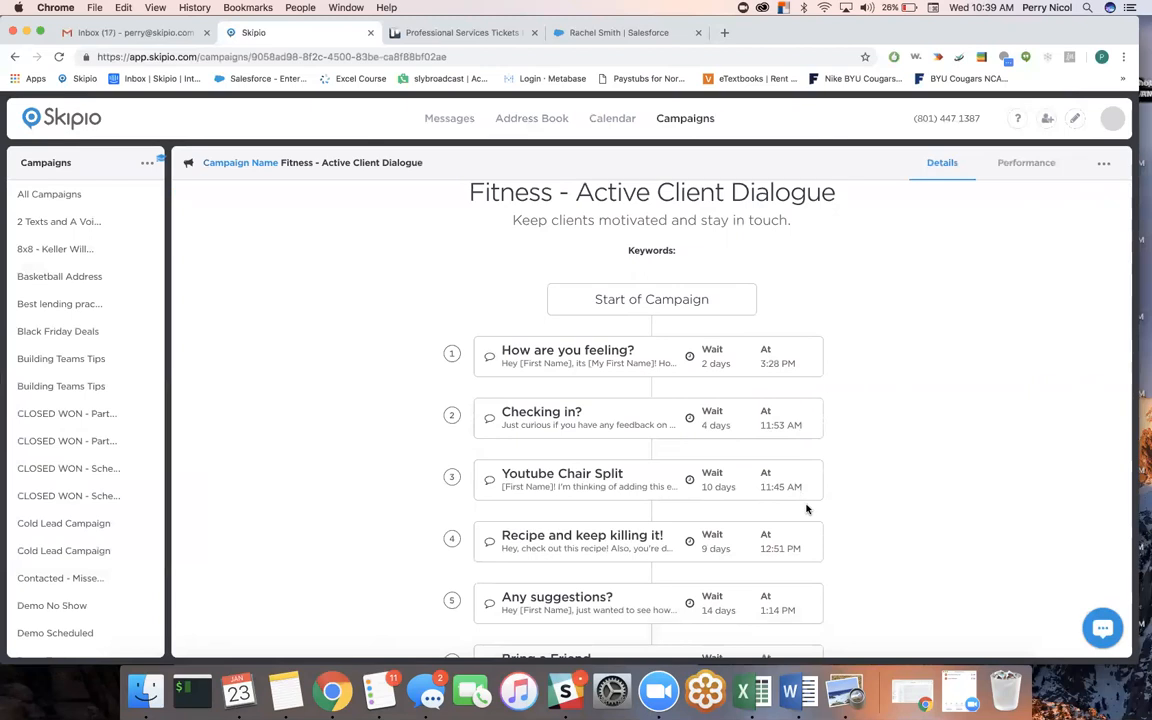
{"action": "scroll", "coordinate": [803, 491], "scroll_direction": "down", "scroll_amount": 5}
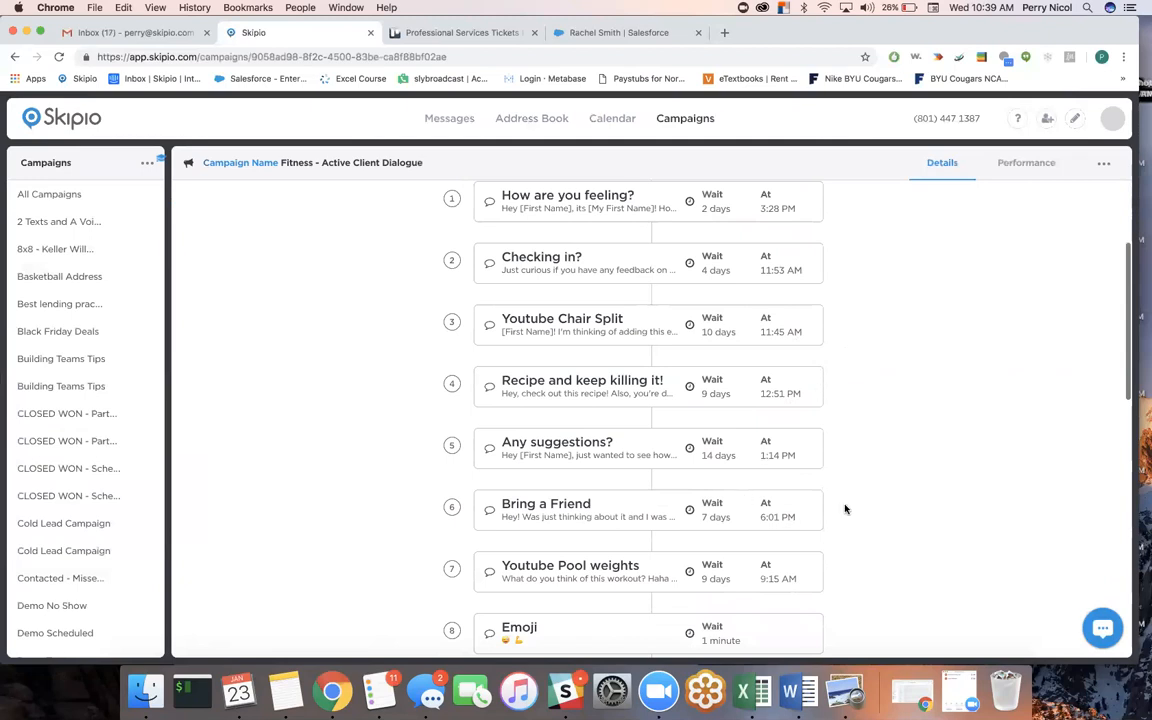
{"action": "scroll", "coordinate": [771, 496], "scroll_direction": "down", "scroll_amount": 5}
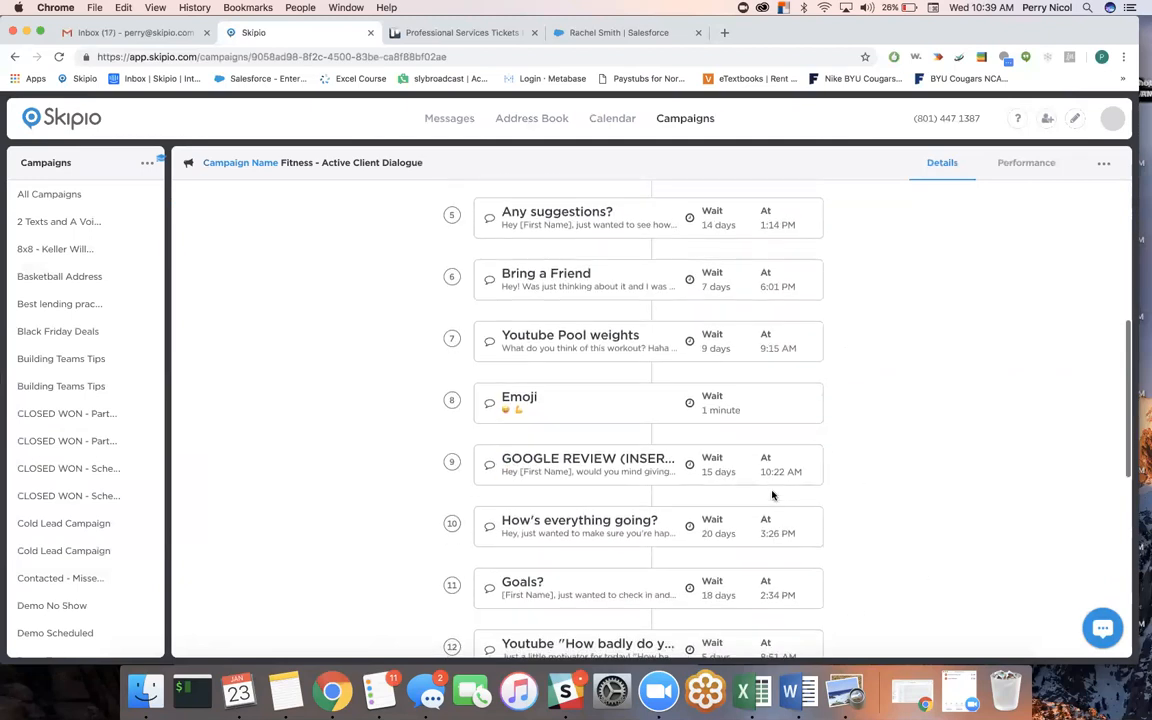
Review the campaign's messages through step 18, "Youtube Goldfish", and return to its title and start
{"action": "scroll", "coordinate": [771, 494], "scroll_direction": "down", "scroll_amount": 5}
{"action": "scroll", "coordinate": [760, 494], "scroll_direction": "up", "scroll_amount": 3}
{"action": "scroll", "coordinate": [717, 367], "scroll_direction": "down", "scroll_amount": 4}
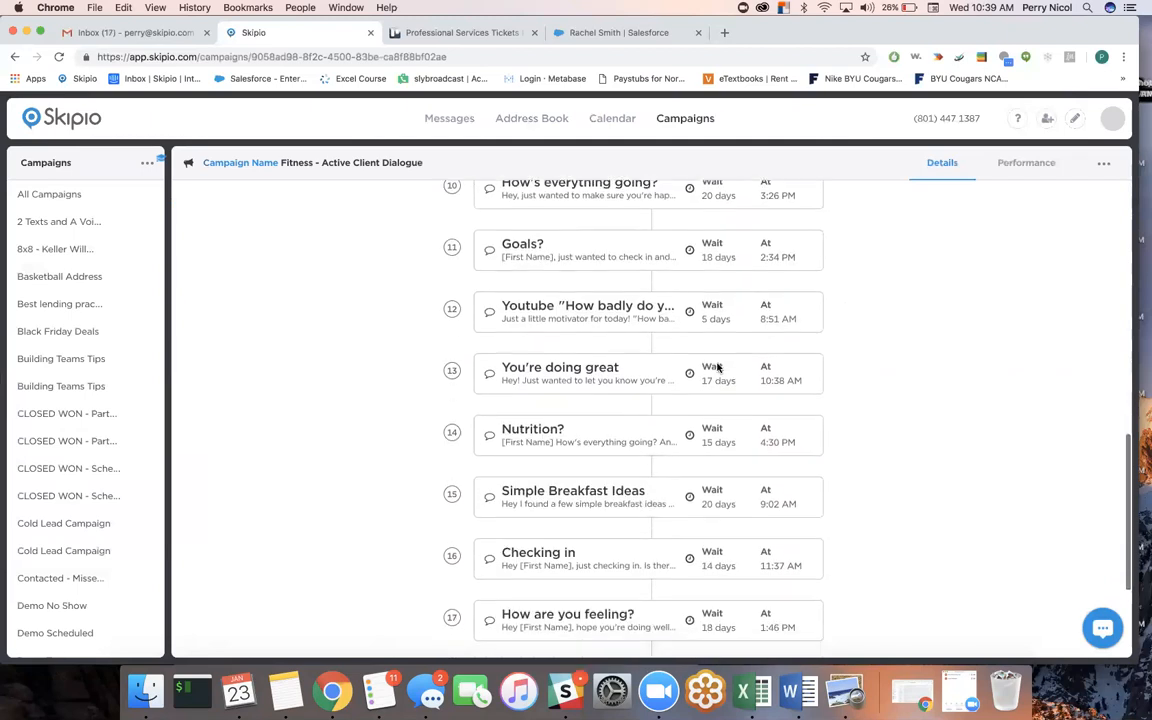
{"action": "scroll", "coordinate": [730, 449], "scroll_direction": "down", "scroll_amount": 2}
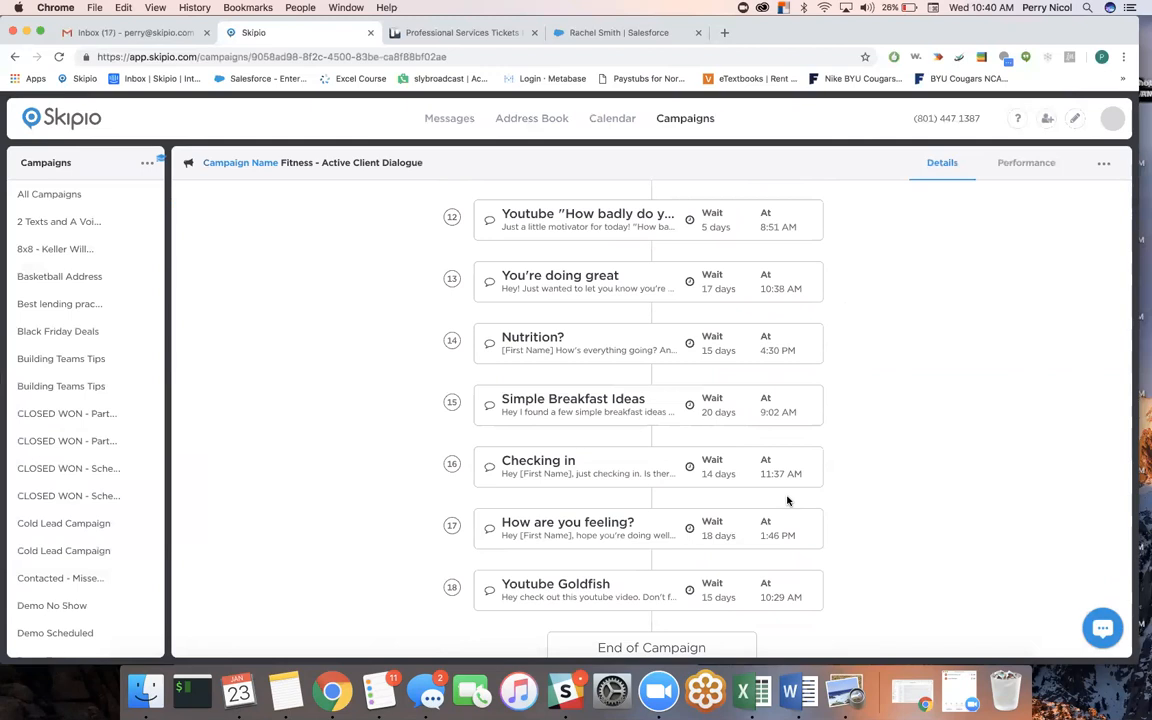
{"action": "scroll", "coordinate": [789, 376], "scroll_direction": "up", "scroll_amount": 8}
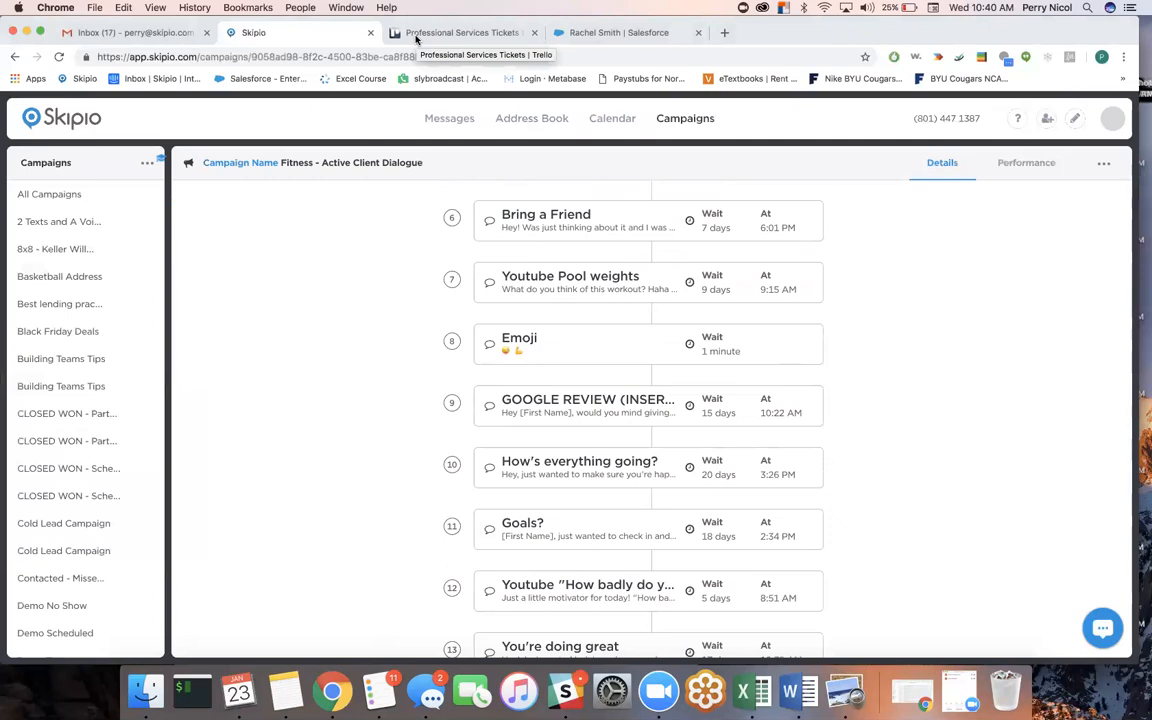
{"action": "scroll", "coordinate": [435, 375], "scroll_direction": "up", "scroll_amount": 2}
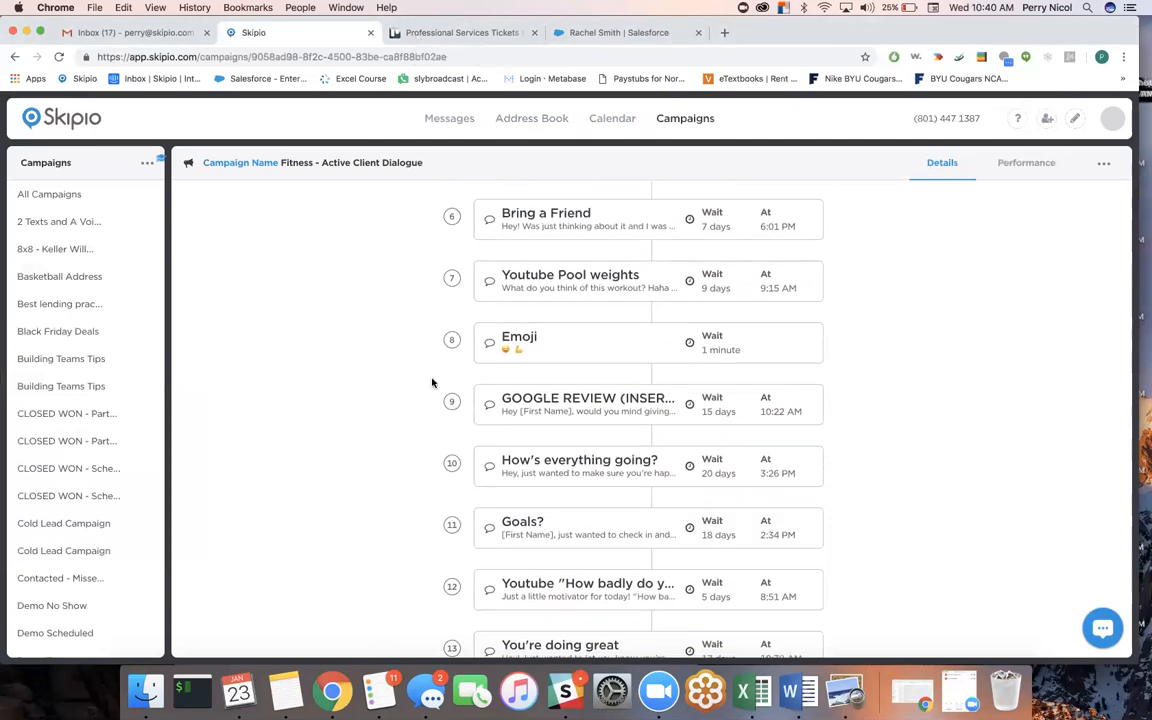
{"action": "scroll", "coordinate": [432, 383], "scroll_direction": "up", "scroll_amount": 8}
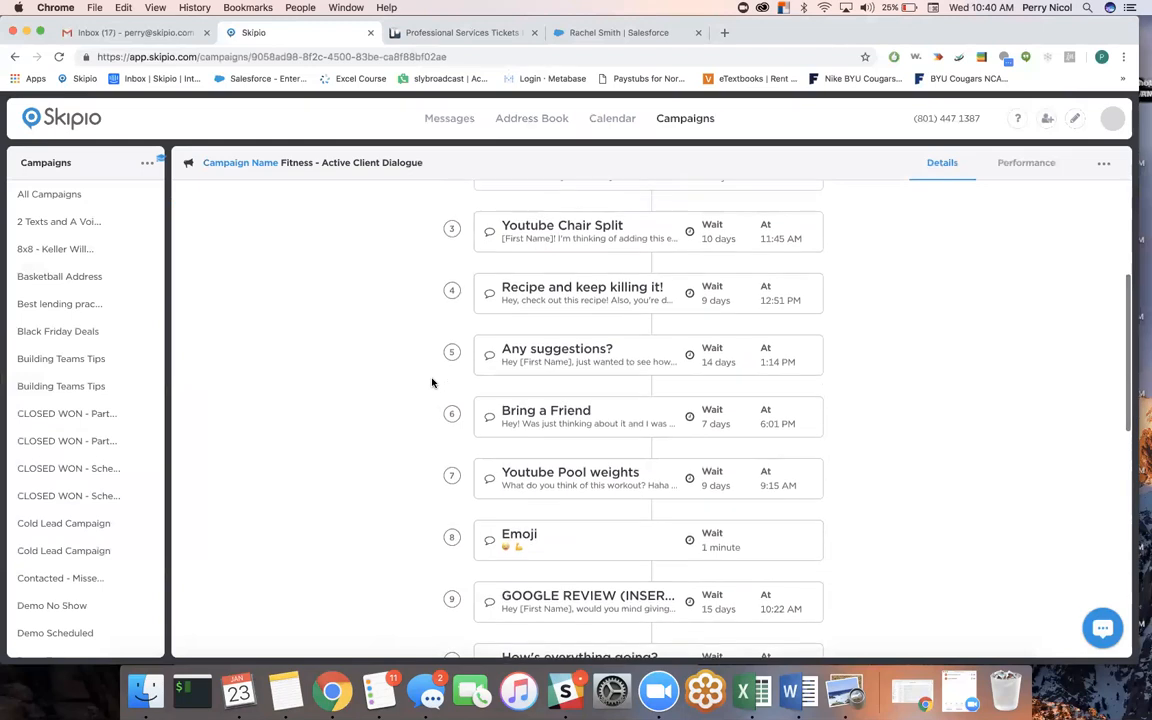
{"action": "scroll", "coordinate": [432, 383], "scroll_direction": "up", "scroll_amount": 9}
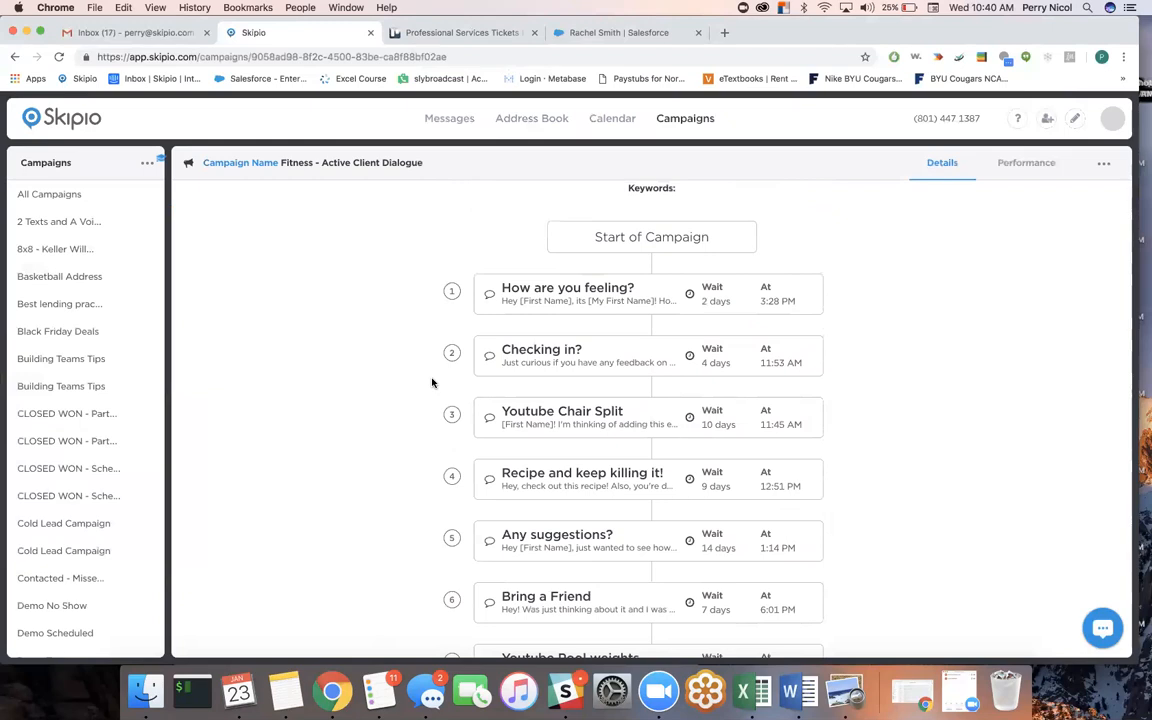
{"action": "scroll", "coordinate": [660, 477], "scroll_direction": "down", "scroll_amount": 8}
{"action": "scroll", "coordinate": [658, 478], "scroll_direction": "down", "scroll_amount": 9}
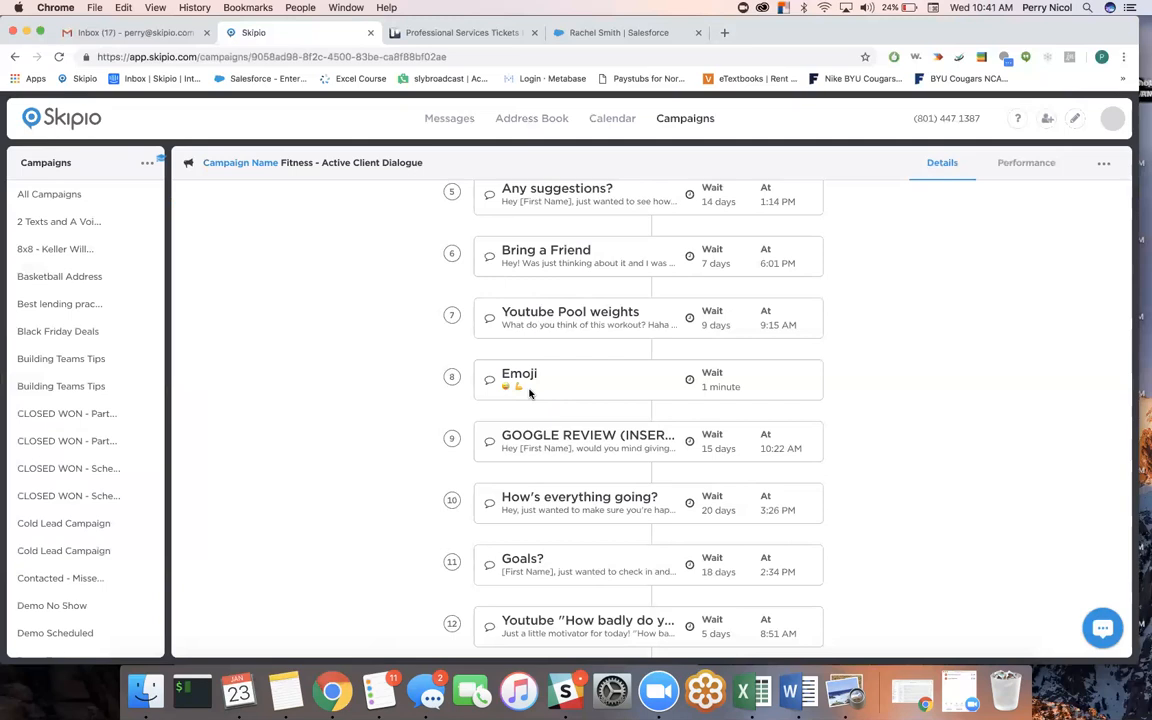
{"action": "scroll", "coordinate": [305, 320], "scroll_direction": "up", "scroll_amount": 5}
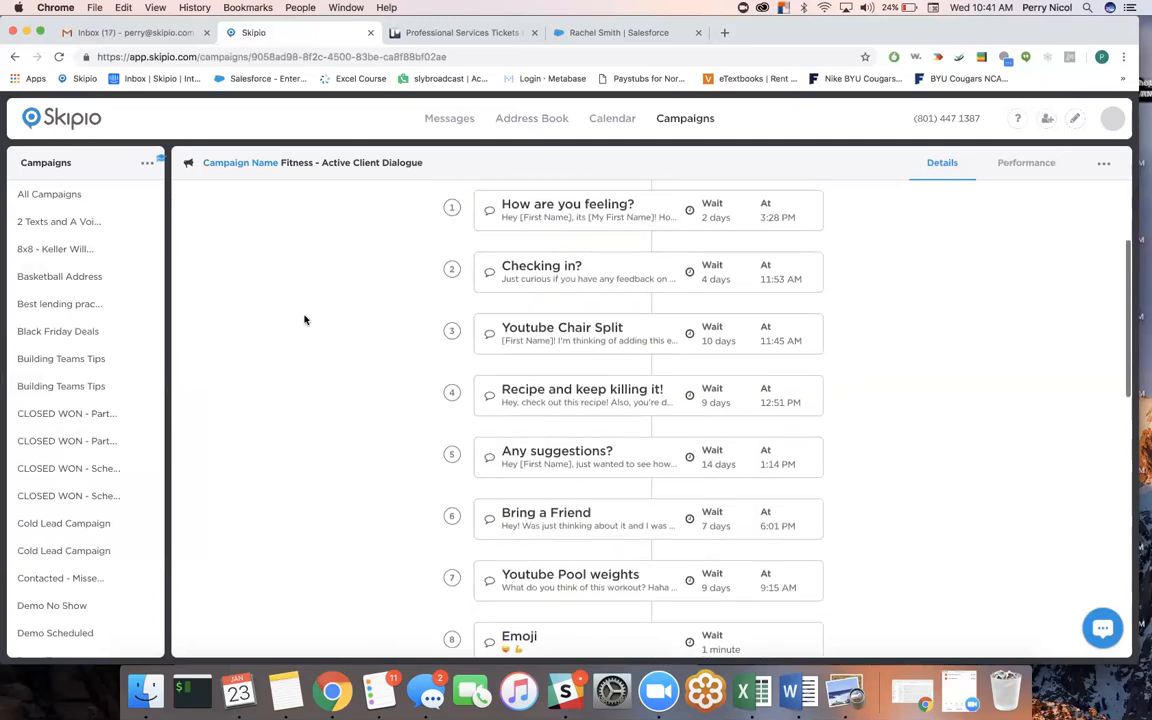
{"action": "scroll", "coordinate": [305, 320], "scroll_direction": "up", "scroll_amount": 3}
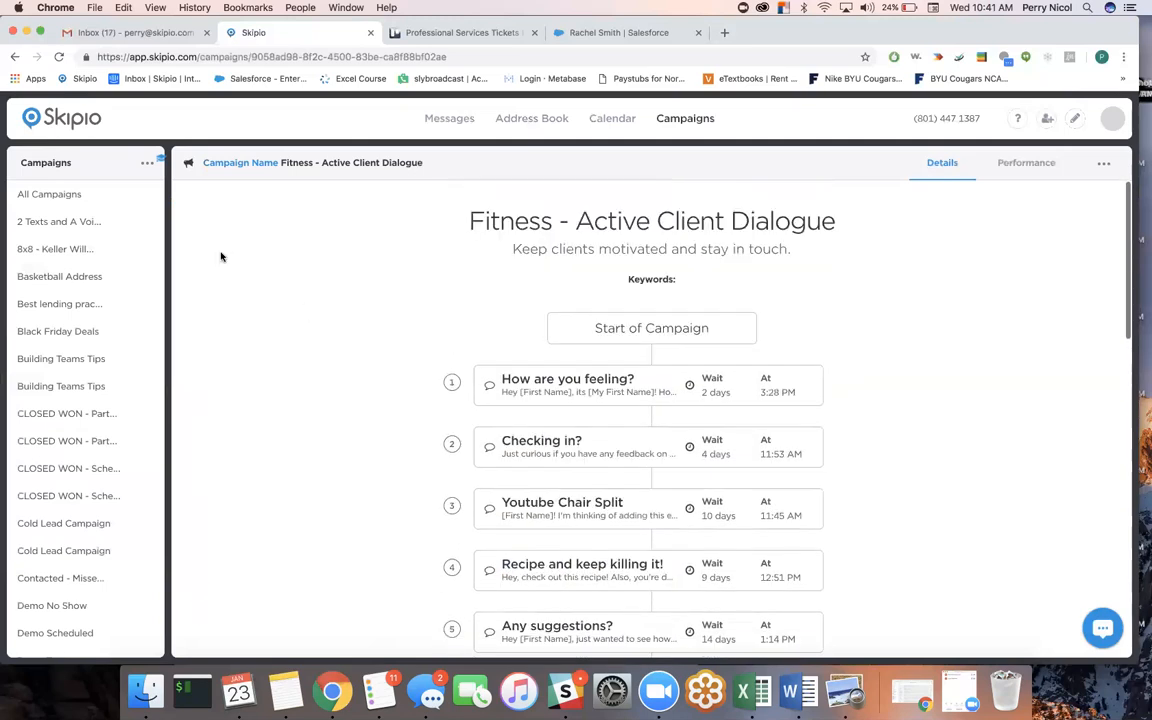
Check the campaign creation options, show all campaigns, and start a new campaign
{"action": "left_click", "coordinate": [145, 165]}
{"action": "left_click", "coordinate": [395, 391]}
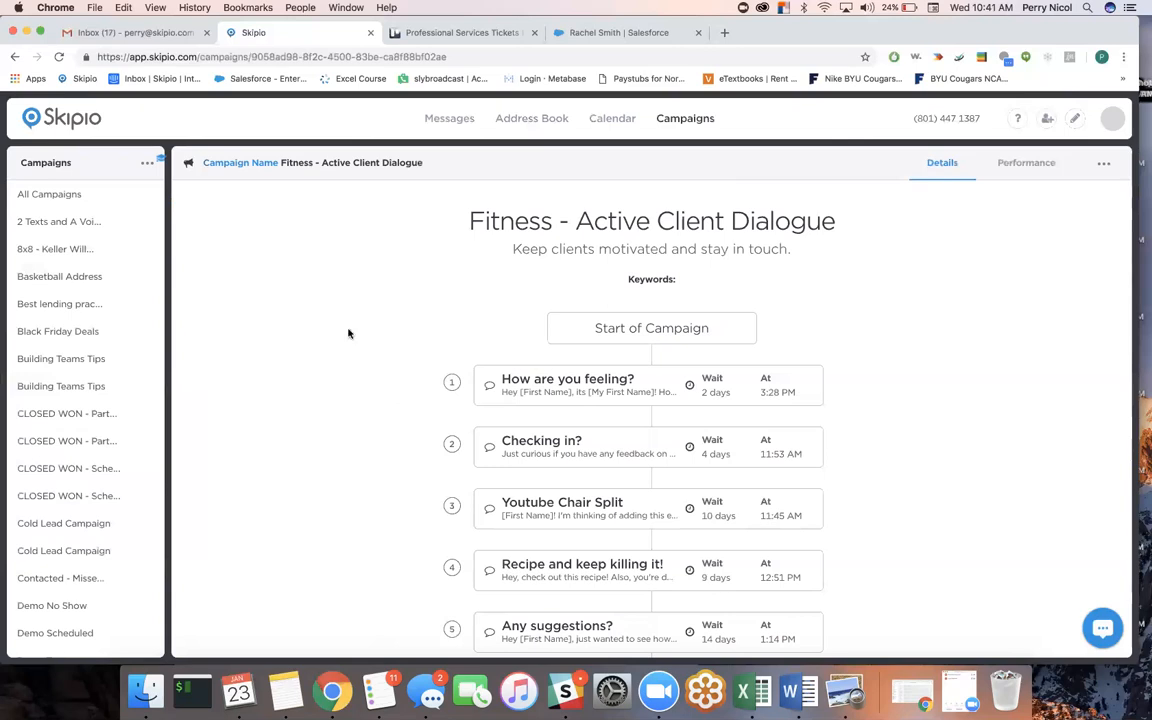
{"action": "left_click", "coordinate": [148, 163]}
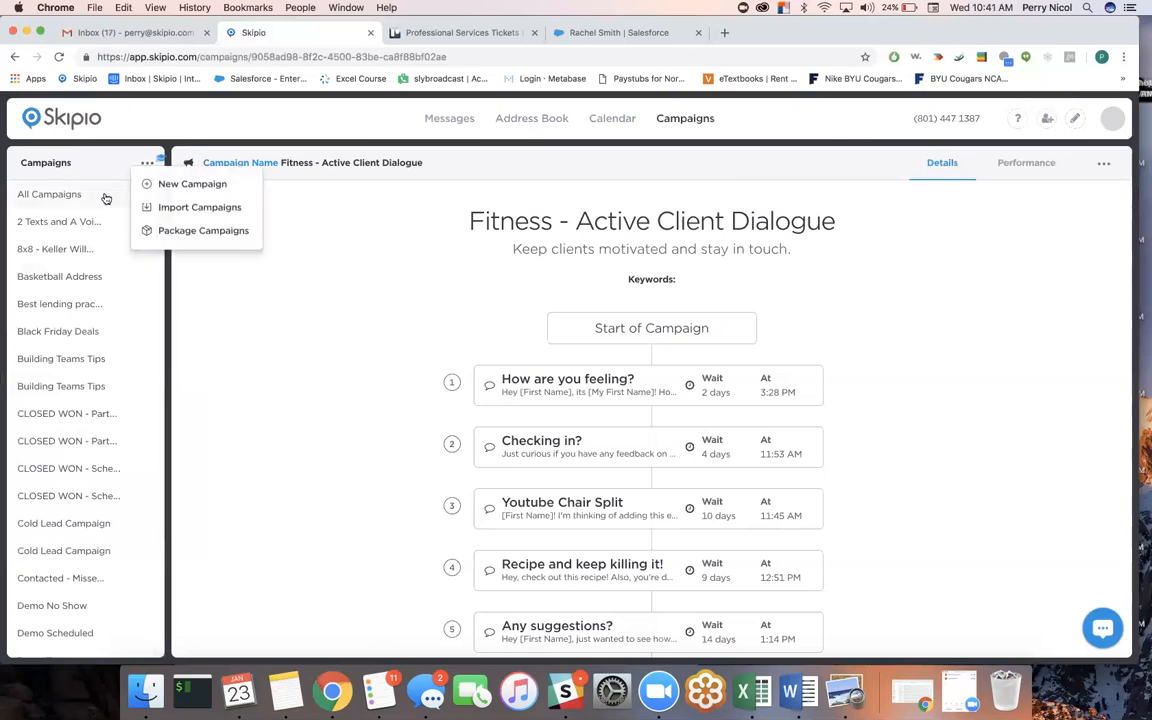
{"action": "left_click", "coordinate": [103, 196]}
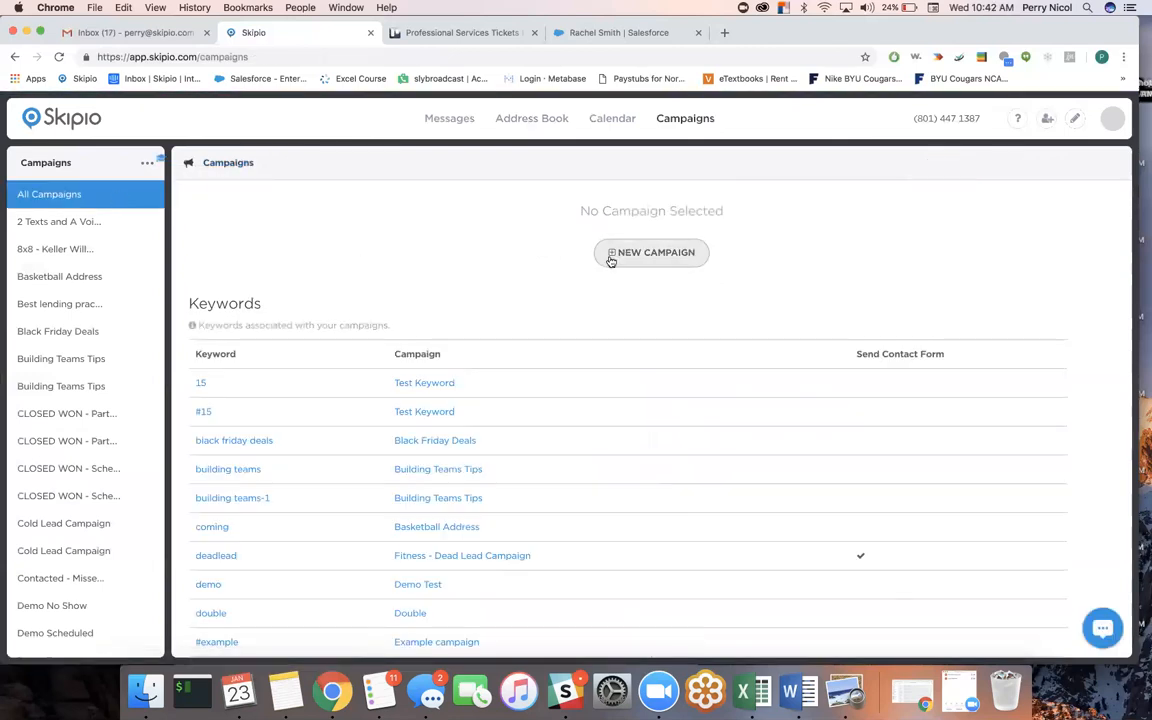
{"action": "left_click", "coordinate": [631, 258]}
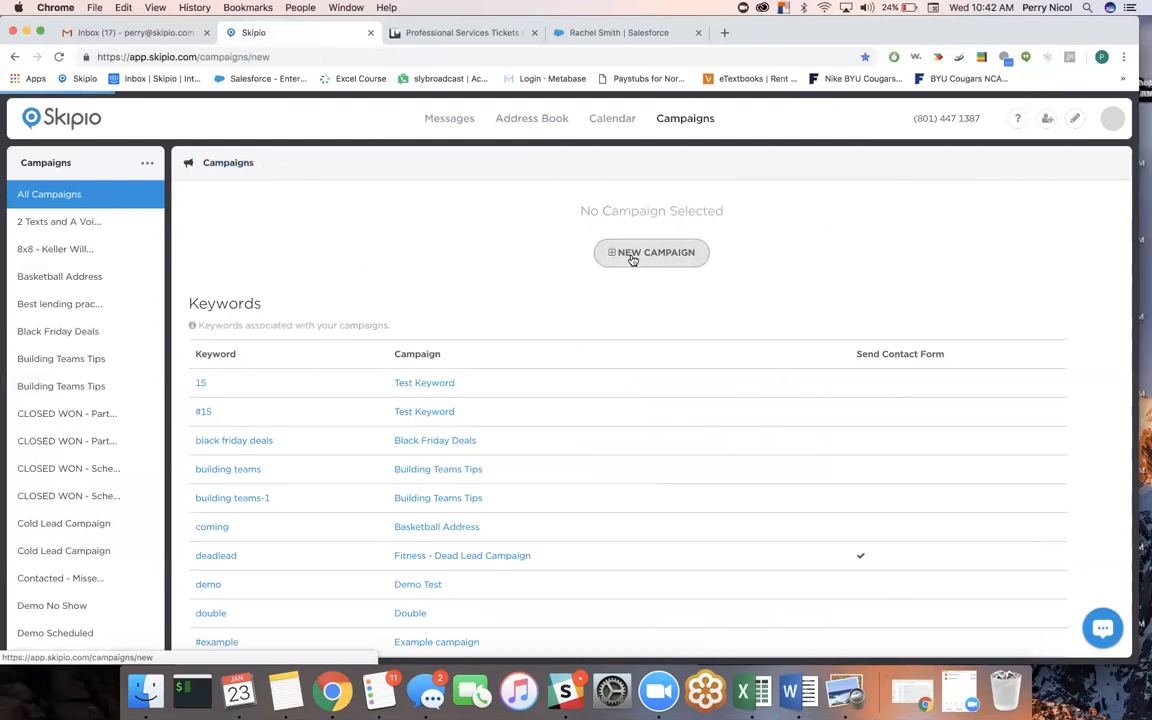
Name the campaign "Deal Campaign" and describe it as "This campaign will send my customers the deal for 50% off."
{"action": "left_click", "coordinate": [587, 227]}
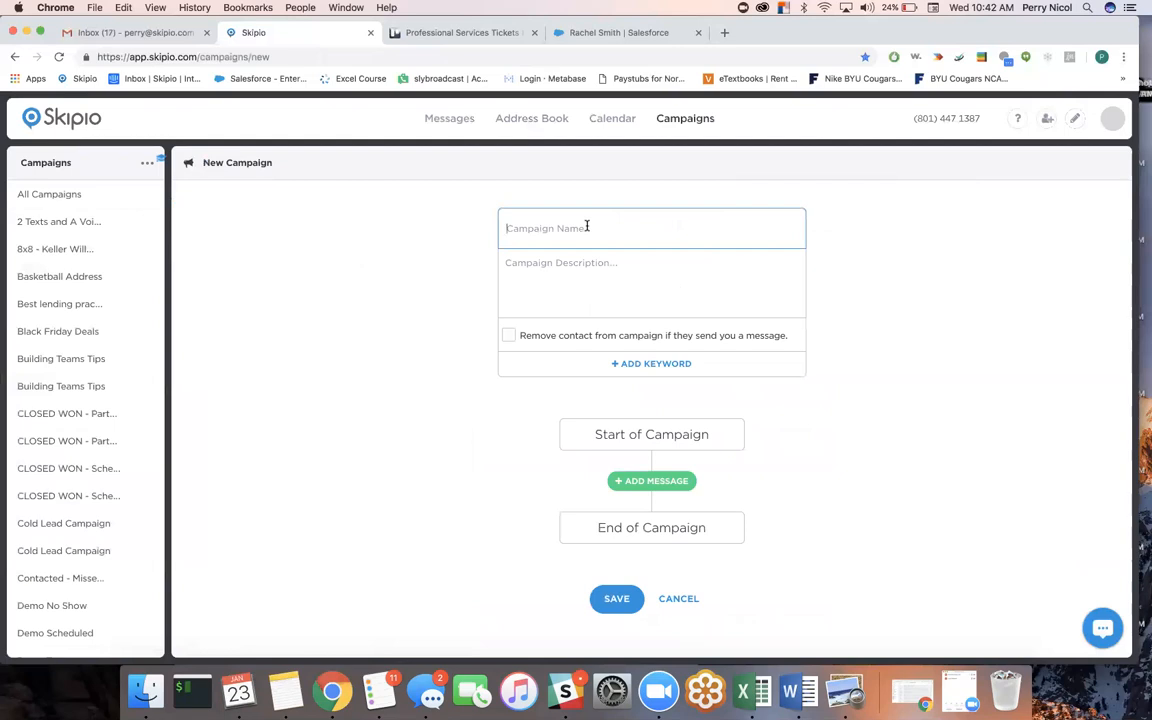
{"action": "type", "text": "Phone"}
{"action": "key", "text": "BackSpace"}
{"action": "key", "text": "BackSpace"}
{"action": "key", "text": "BackSpace"}
{"action": "key", "text": "BackSpace"}
{"action": "key", "text": "BackSpace"}
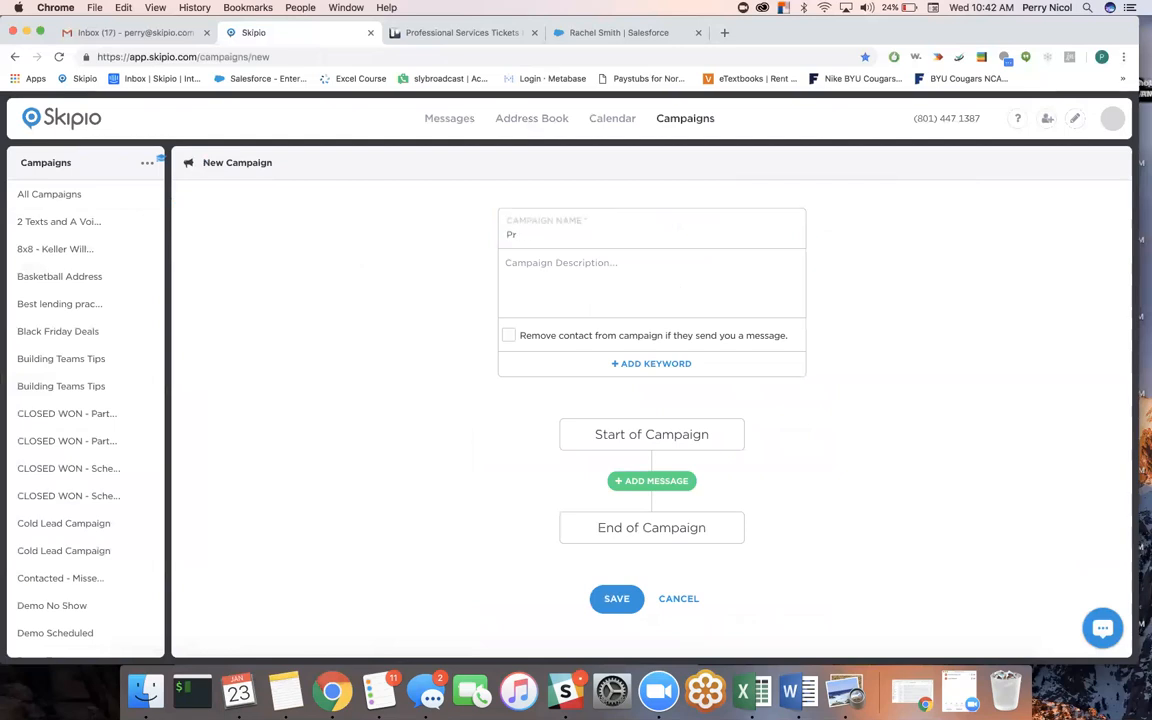
{"action": "type", "text": "Deq"}
{"action": "type", "text": "l Campaign"}
{"action": "key", "text": "Tab"}
{"action": "type", "text": "This campaign will send my customers the deal for 50% off."}
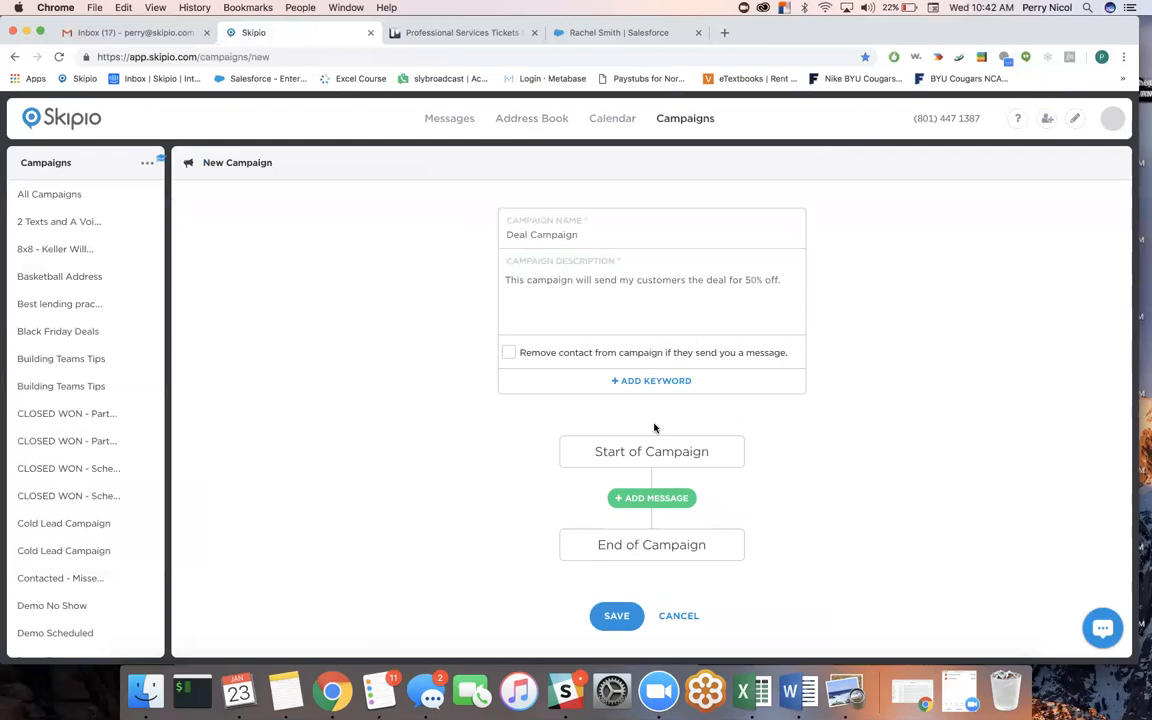
Add the keyword "Daily Deal" to the campaign
{"action": "left_click", "coordinate": [634, 382]}
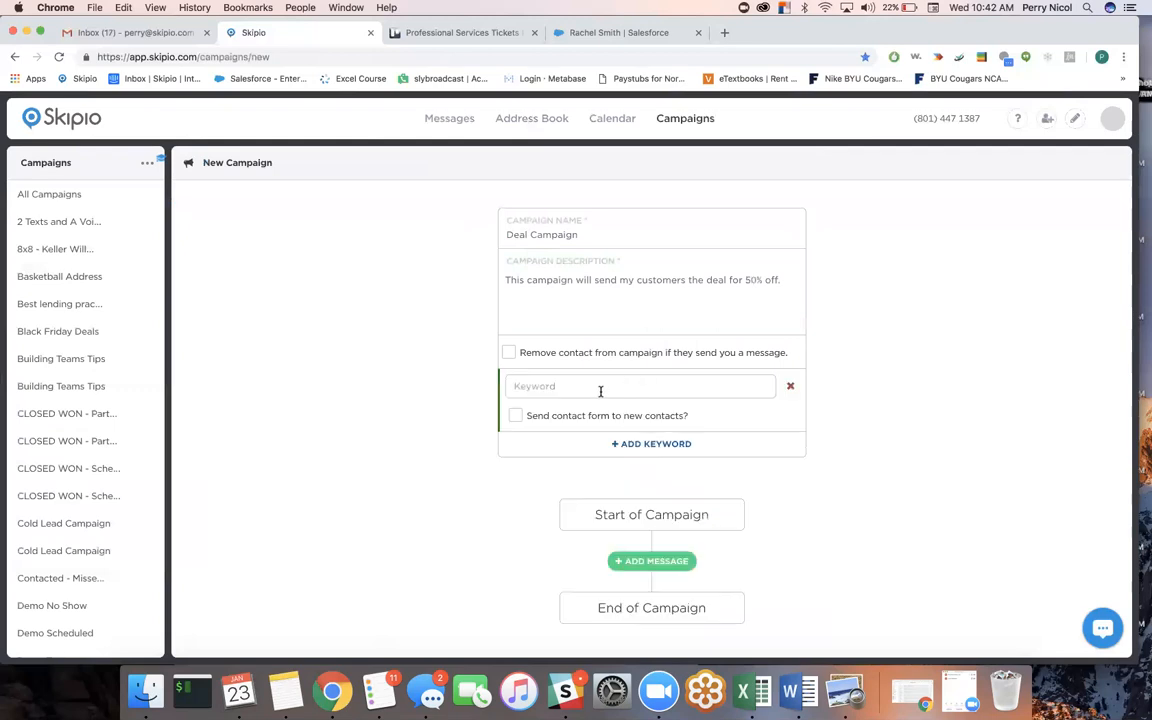
{"action": "left_click", "coordinate": [643, 388]}
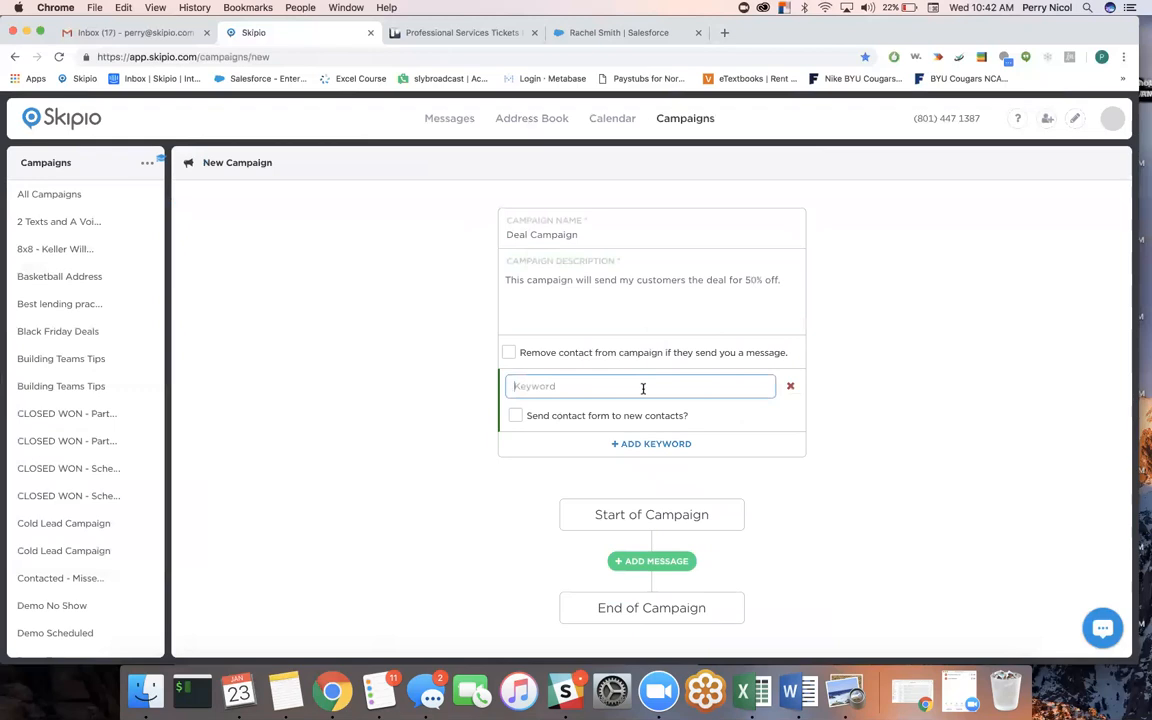
{"action": "type", "text": "Daily Deal"}
Write the sample spelling "Dailydeal" below the campaign description, compare it with the keyword, and respace it as "Daily deal"
{"action": "left_click", "coordinate": [795, 276]}
{"action": "key", "text": "Return"}
{"action": "key", "text": "Return"}
{"action": "type", "text": "Dailydeal"}
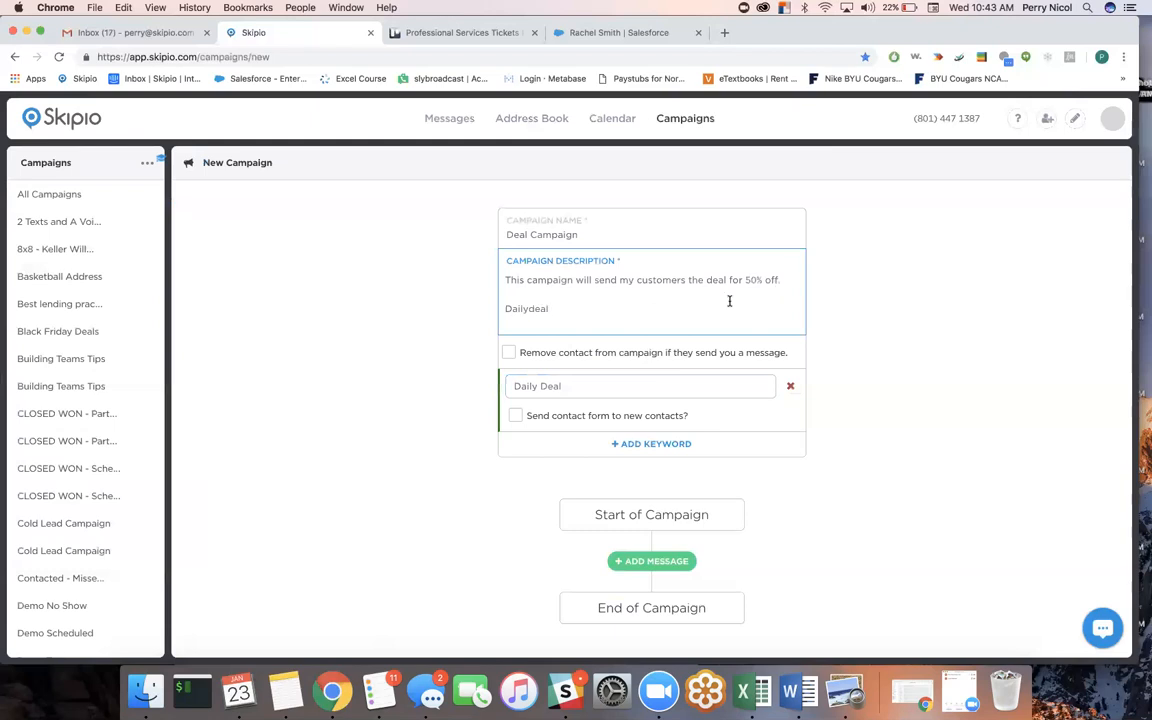
{"action": "left_click", "coordinate": [522, 386]}
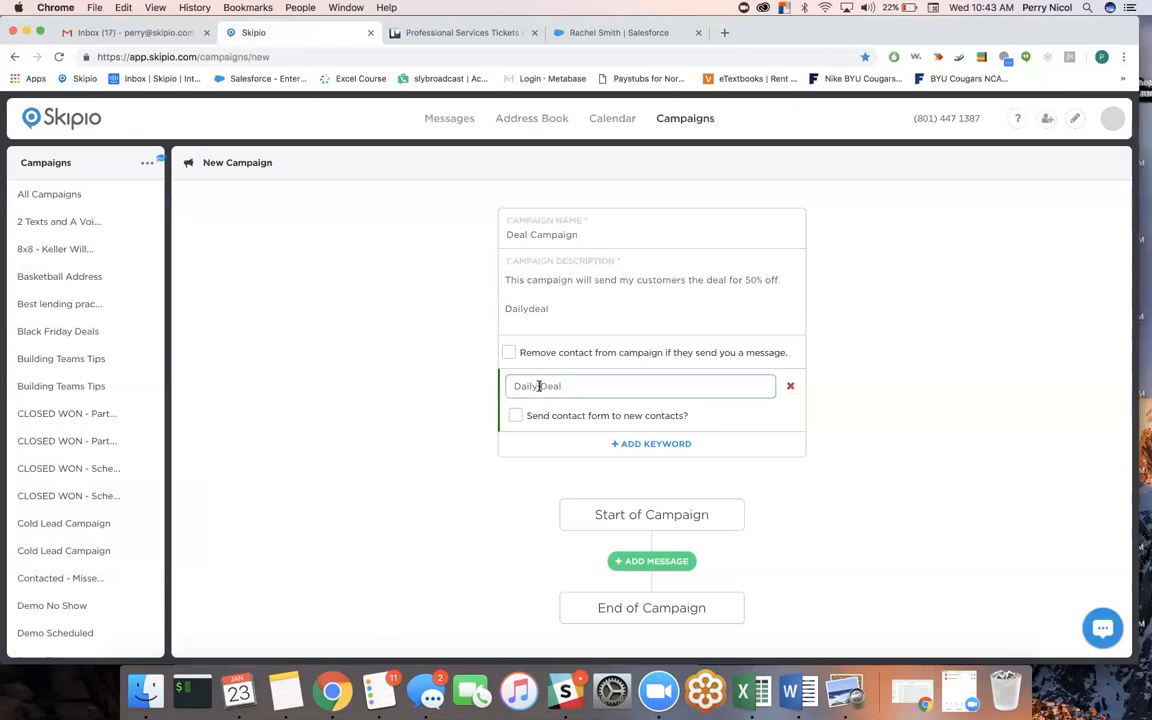
{"action": "left_click", "coordinate": [535, 308]}
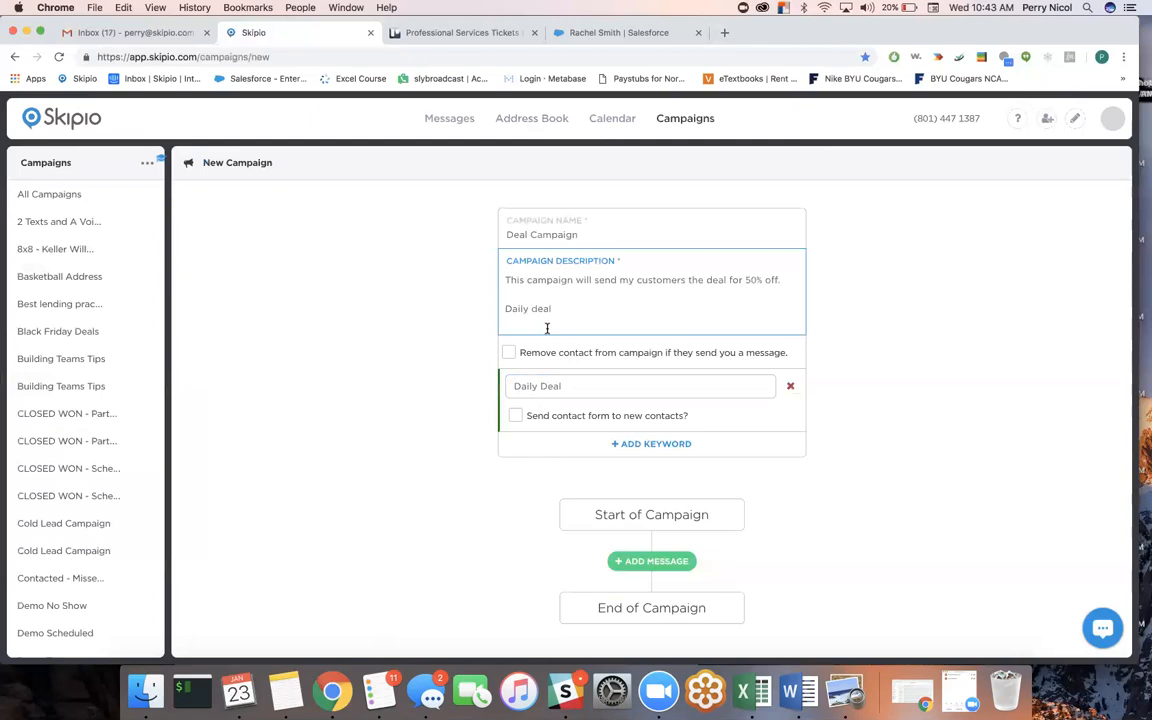
Add three more spelling variants as campaign keywords: "dailydeal", "daley deal" and "daily dill"
{"action": "left_click", "coordinate": [636, 446]}
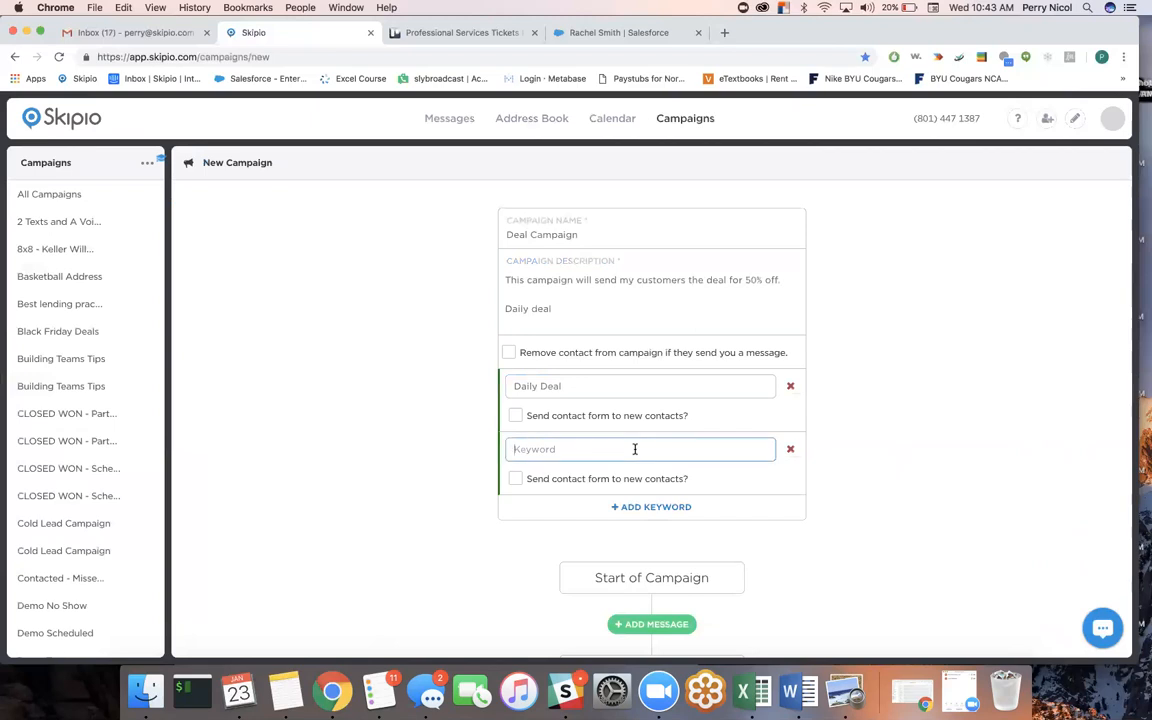
{"action": "type", "text": "dailydeal"}
{"action": "left_click", "coordinate": [638, 508]}
{"action": "type", "text": "dailey deal"}
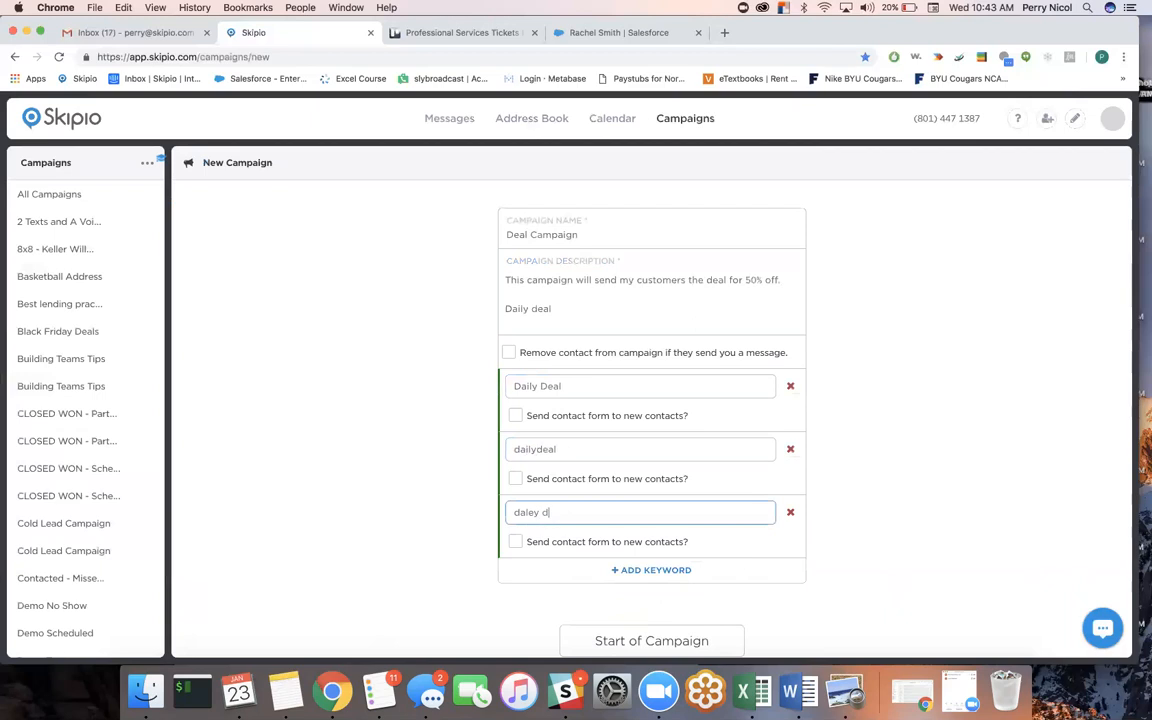
{"action": "left_click", "coordinate": [620, 572]}
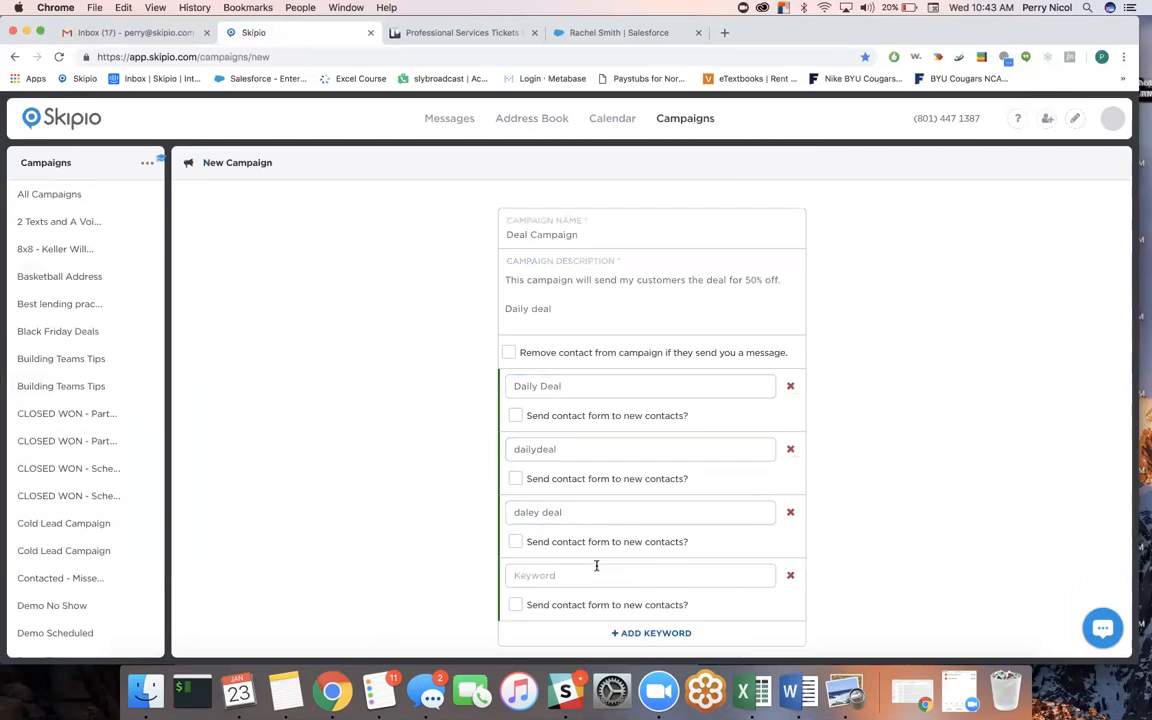
{"action": "left_click", "coordinate": [526, 567]}
{"action": "type", "text": "daily dill"}
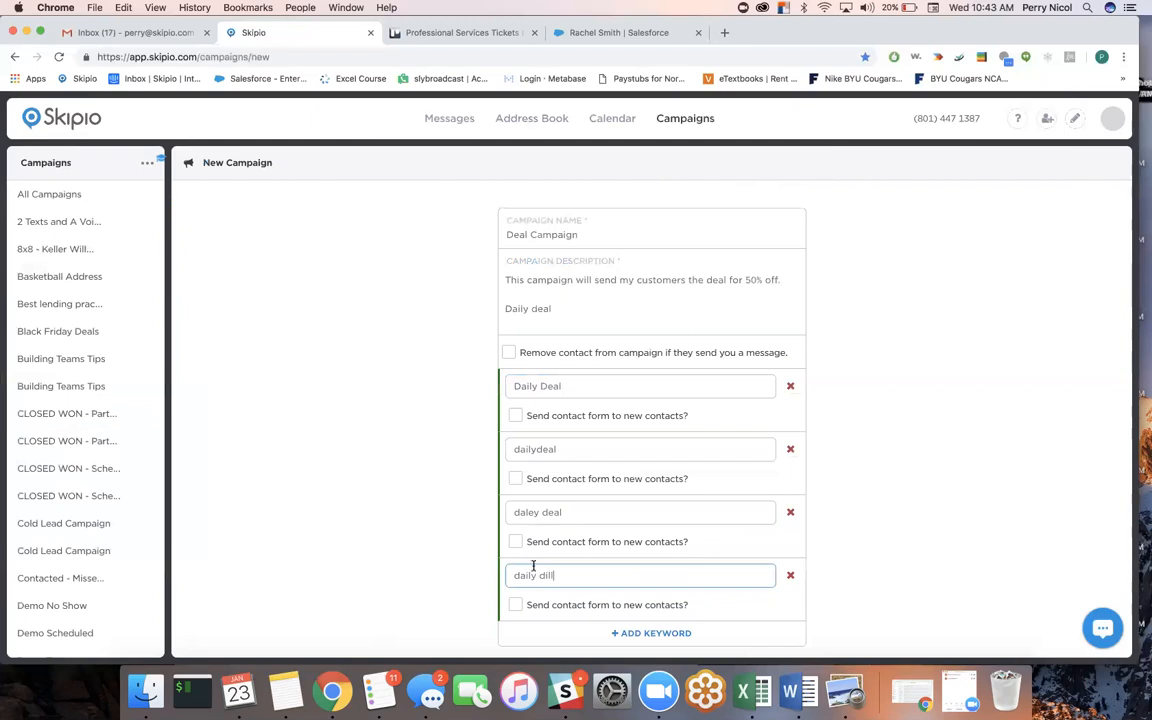
{"action": "left_click", "coordinate": [886, 506]}
Remove the sample text "Daily deal" from the end of the campaign description
{"action": "scroll", "coordinate": [886, 506], "scroll_direction": "down", "scroll_amount": 1}
{"action": "scroll", "coordinate": [886, 506], "scroll_direction": "down", "scroll_amount": 3}
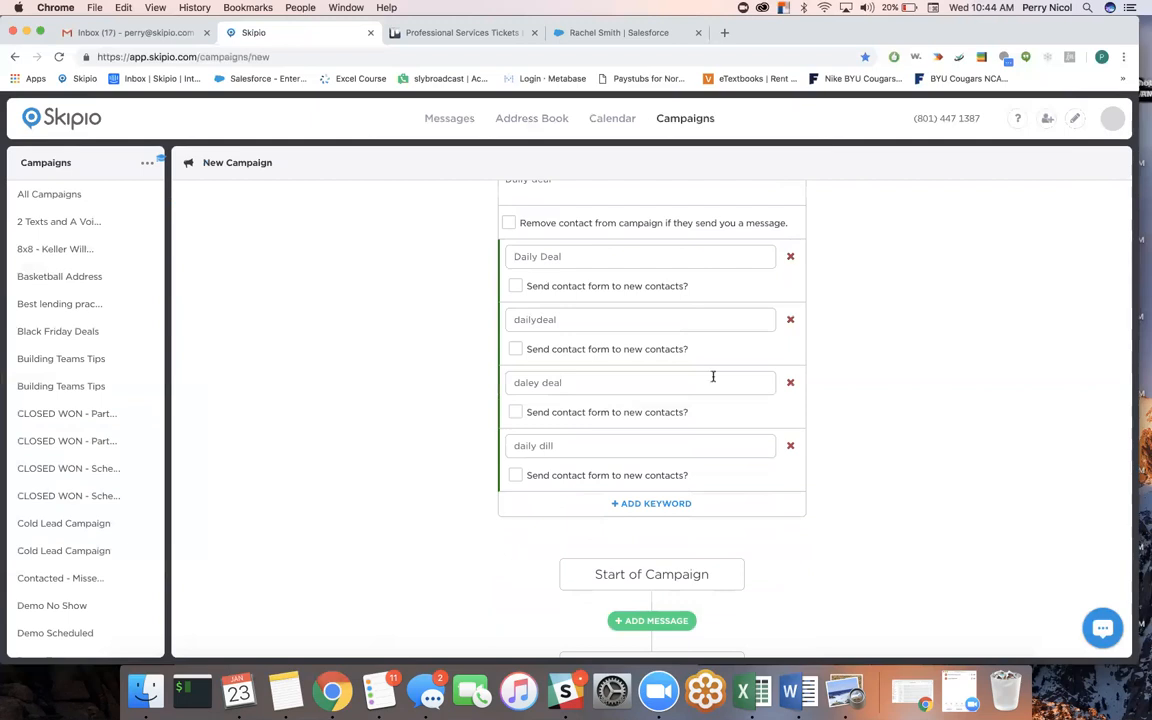
{"action": "scroll", "coordinate": [712, 378], "scroll_direction": "up", "scroll_amount": 2}
{"action": "left_click", "coordinate": [609, 239]}
{"action": "key", "text": "BackSpace"}
{"action": "key", "text": "BackSpace"}
{"action": "key", "text": "BackSpace"}
{"action": "key", "text": "BackSpace"}
{"action": "key", "text": "BackSpace"}
{"action": "key", "text": "BackSpace"}
{"action": "key", "text": "BackSpace"}
{"action": "key", "text": "BackSpace"}
{"action": "key", "text": "BackSpace"}
{"action": "key", "text": "BackSpace"}
{"action": "key", "text": "BackSpace"}
{"action": "key", "text": "BackSpace"}
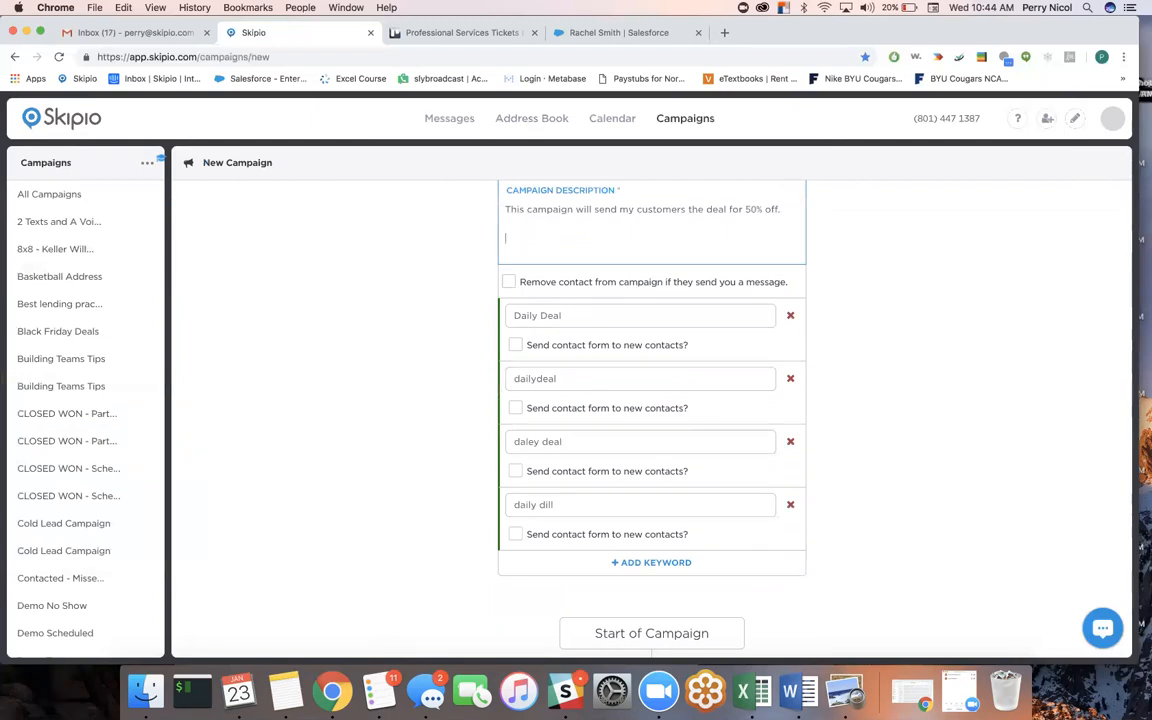
Add a first text message between the start and end of the campaign
{"action": "scroll", "coordinate": [854, 386], "scroll_direction": "down", "scroll_amount": 5}
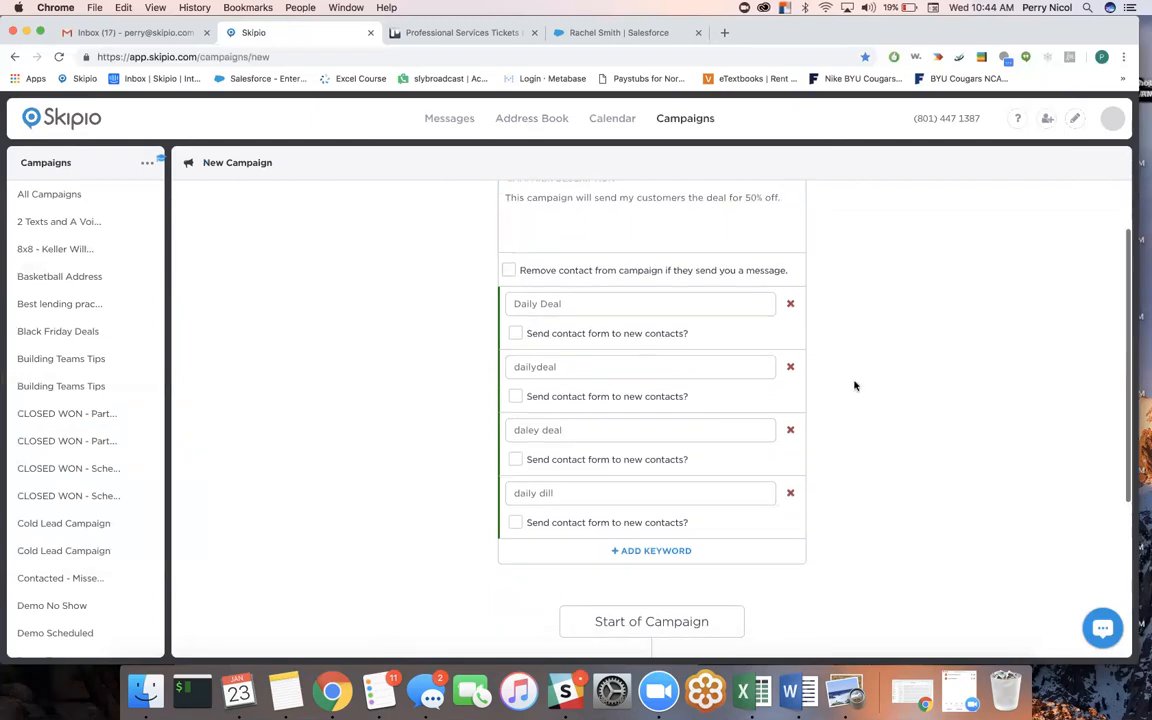
{"action": "left_click", "coordinate": [651, 401]}
{"action": "scroll", "coordinate": [808, 504], "scroll_direction": "down", "scroll_amount": 1}
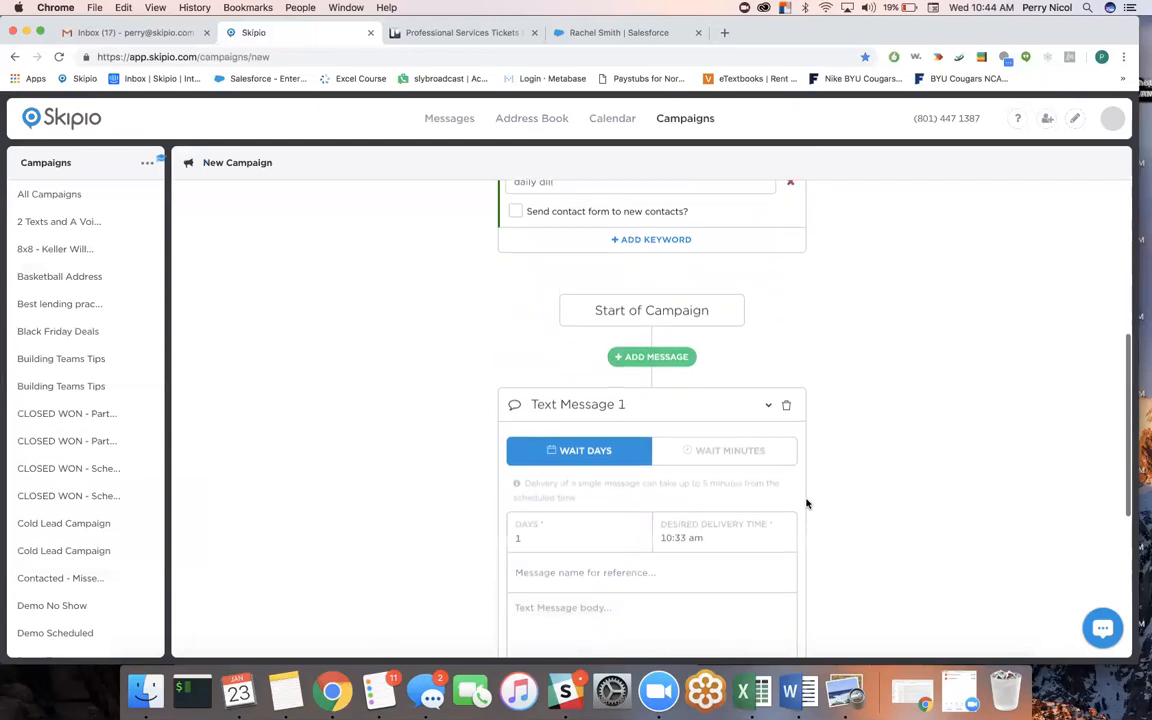
Make Text Message 1 wait in minutes, trying 0 and settling on 1 minute
{"action": "left_click", "coordinate": [715, 443]}
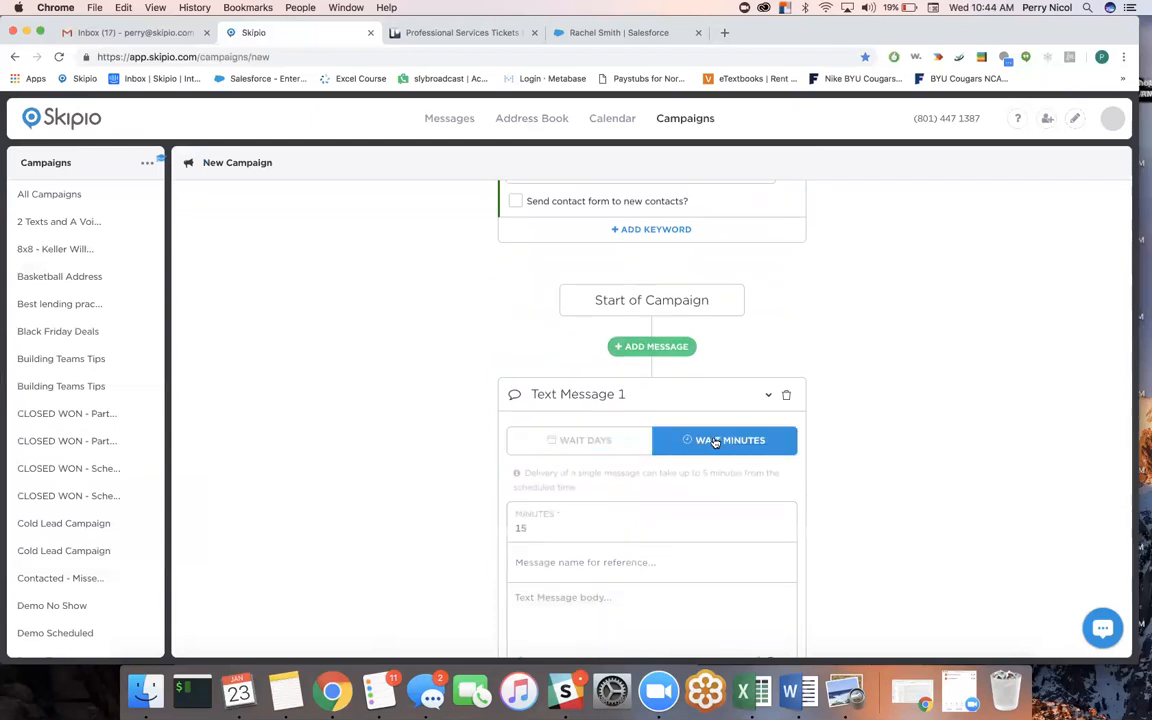
{"action": "left_click", "coordinate": [606, 529]}
{"action": "type", "text": "1"}
{"action": "left_click", "coordinate": [571, 530]}
{"action": "key", "text": "BackSpace"}
{"action": "type", "text": "0"}
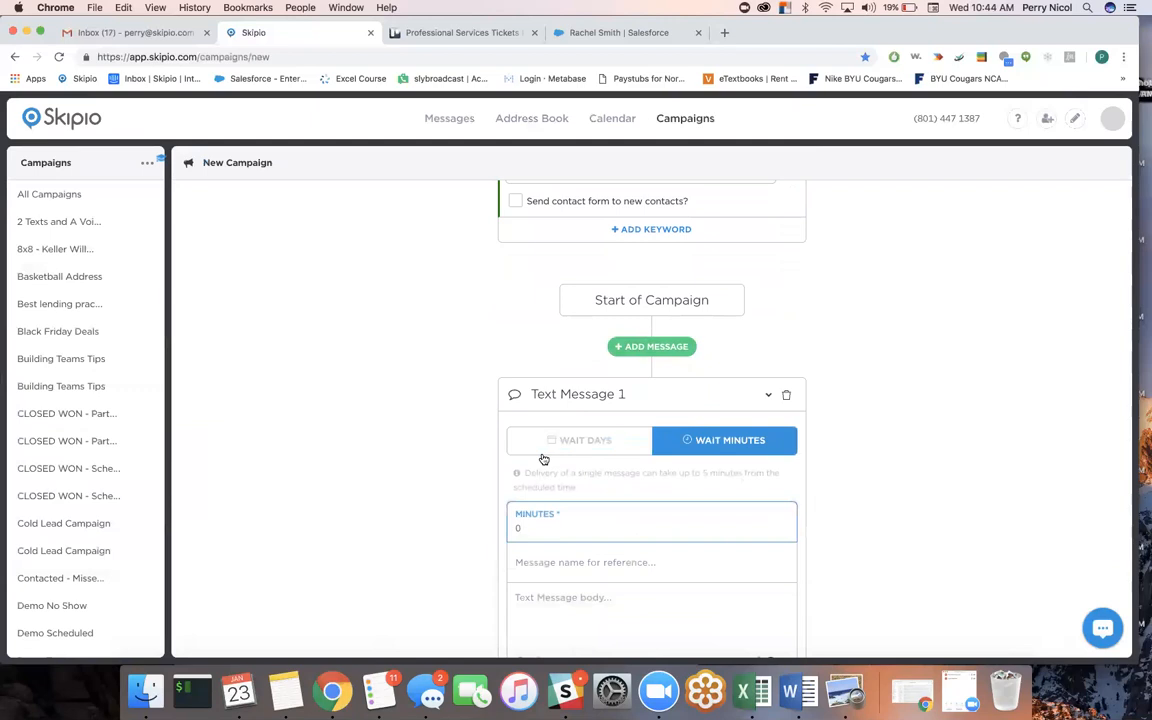
{"action": "key", "text": "BackSpace"}
{"action": "type", "text": "1"}
Try a days-based wait of 0 days for Text Message 1, then clear the number of days
{"action": "left_click", "coordinate": [575, 452]}
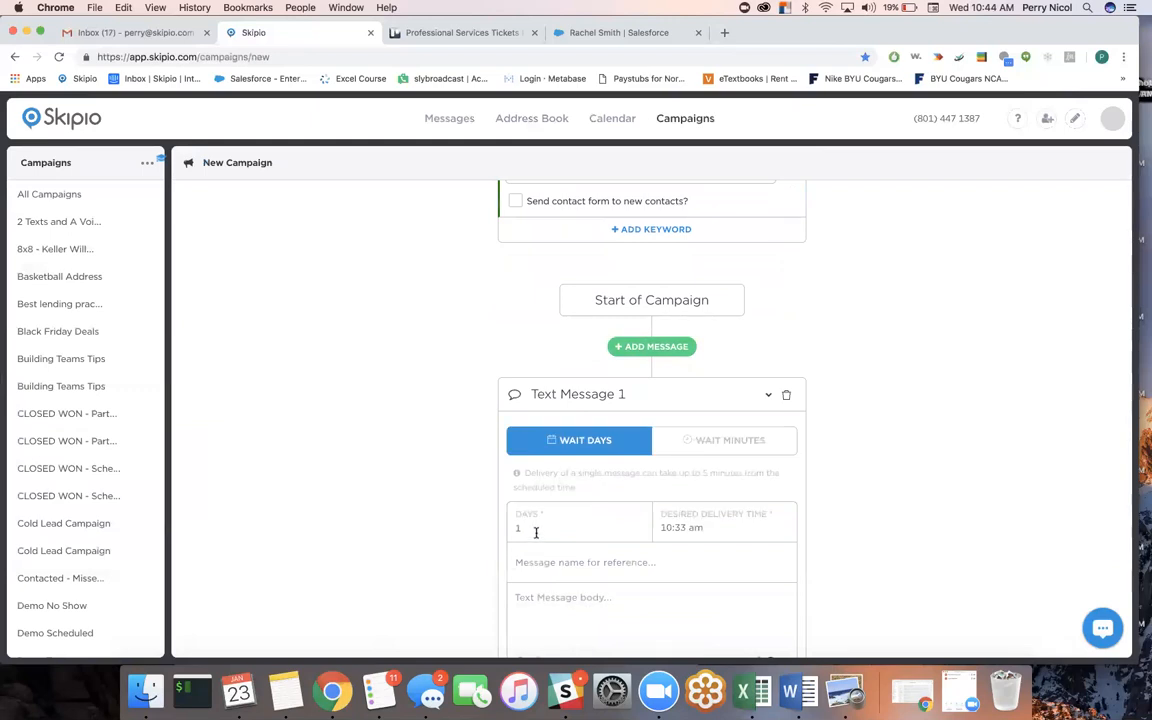
{"action": "left_click", "coordinate": [536, 533]}
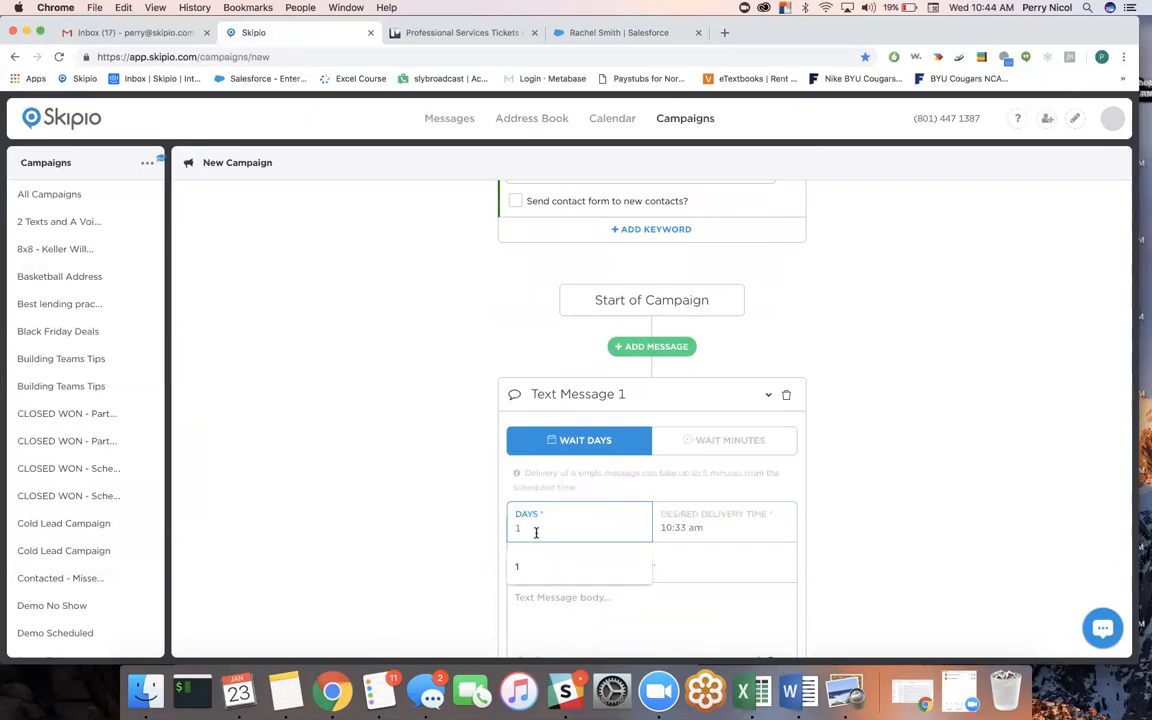
{"action": "key", "text": "BackSpace"}
{"action": "type", "text": "0"}
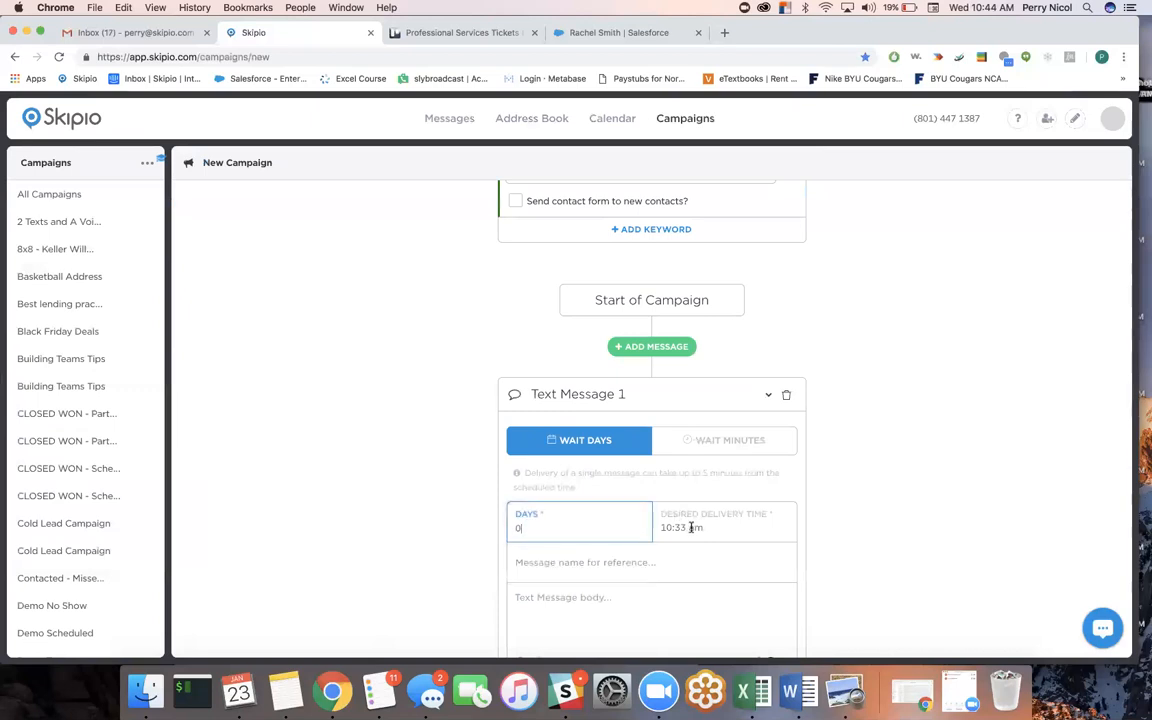
{"action": "key", "text": "BackSpace"}
{"action": "left_click", "coordinate": [565, 530]}
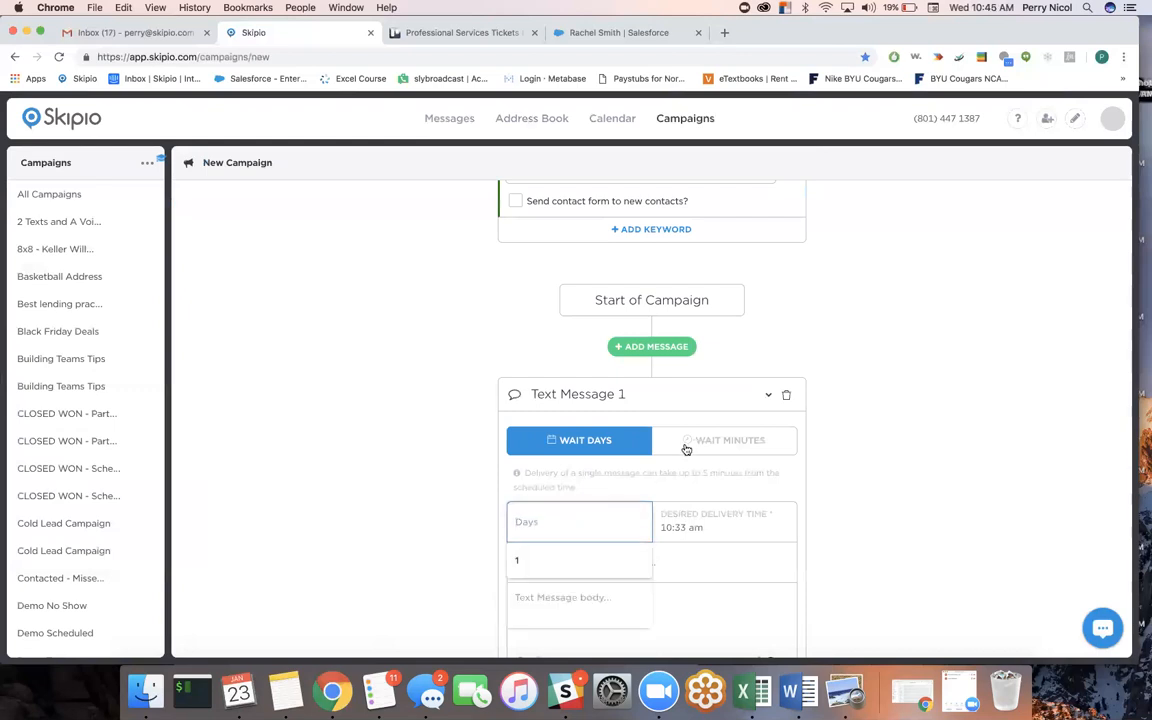
Set Text Message 1 to wait in minutes, with a delay of 1 minute
{"action": "left_click", "coordinate": [700, 441]}
{"action": "left_click", "coordinate": [559, 530]}
{"action": "type", "text": "1"}
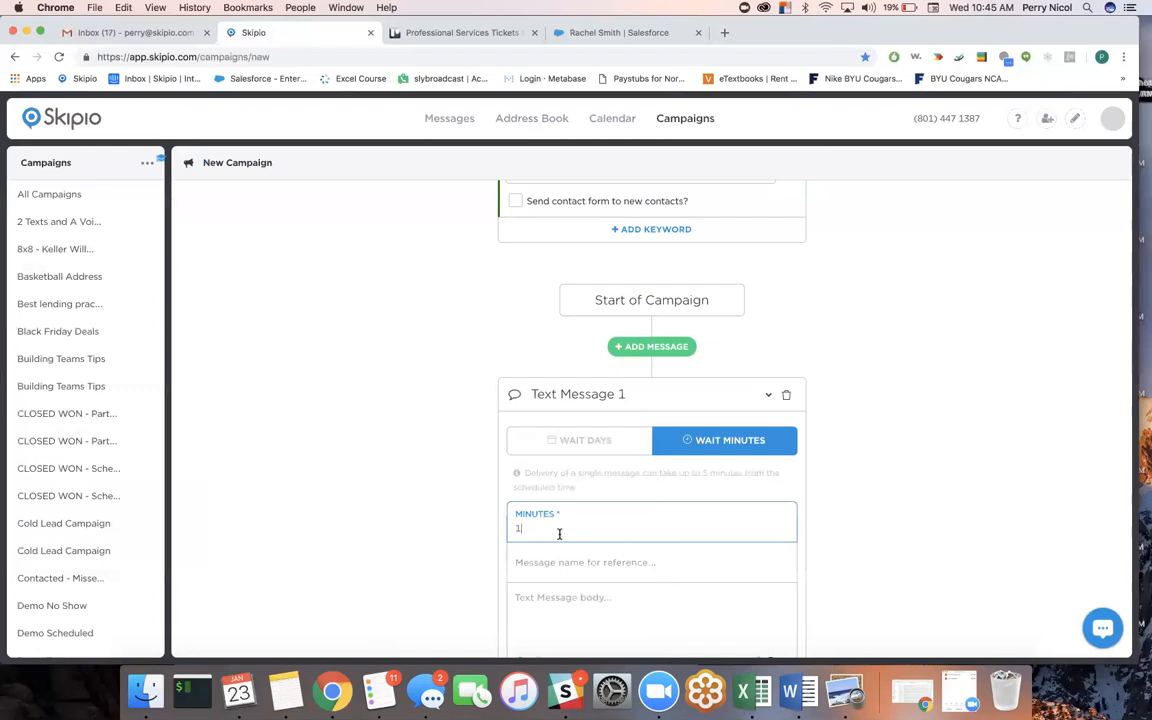
{"action": "left_click", "coordinate": [833, 519]}
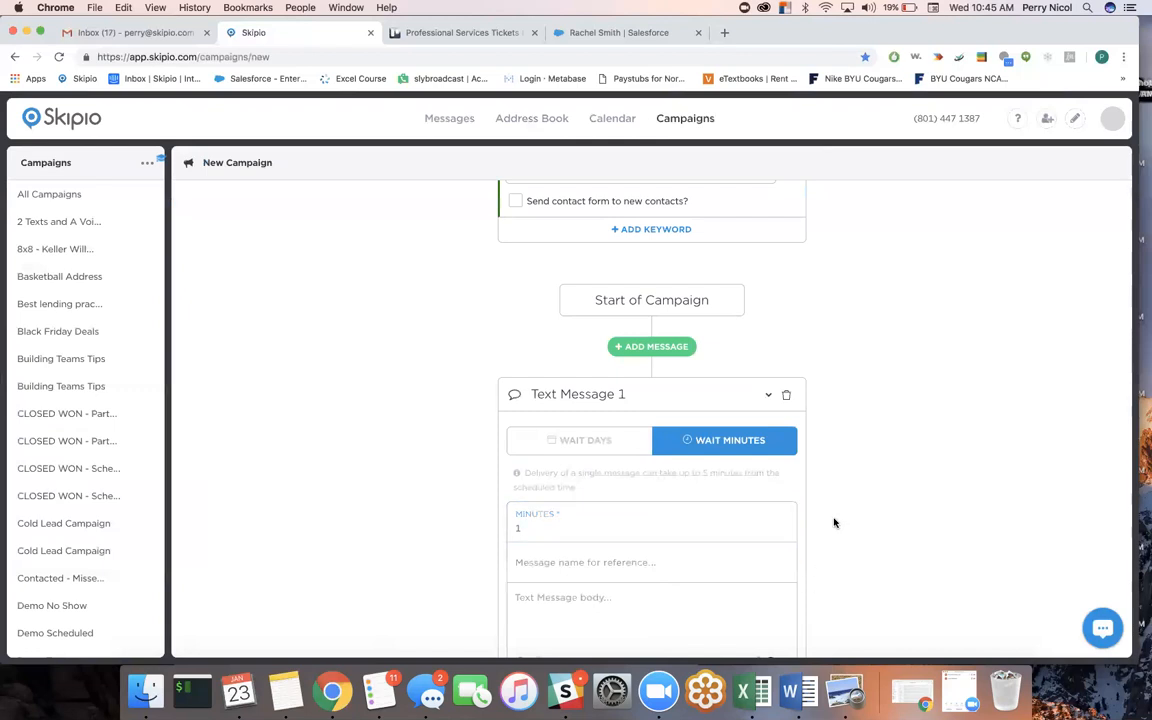
Name the first text message "Give deal and collect info" for reference
{"action": "scroll", "coordinate": [722, 470], "scroll_direction": "down", "scroll_amount": 2}
{"action": "left_click", "coordinate": [663, 464]}
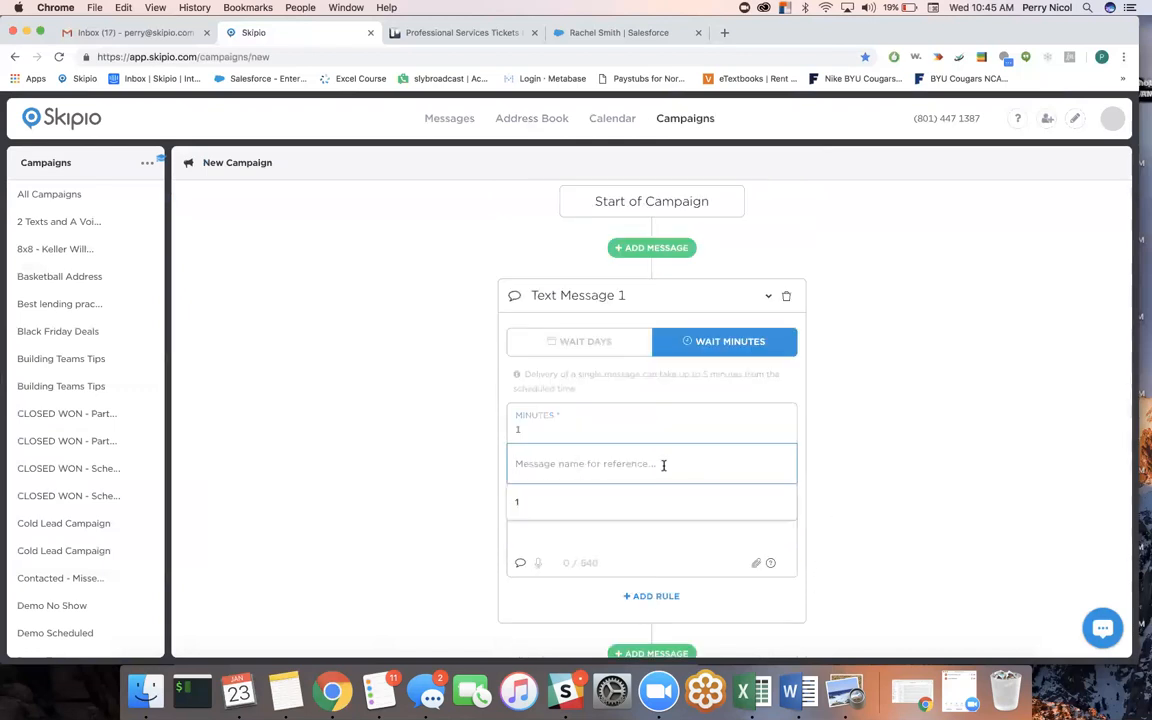
{"action": "type", "text": "Give de"}
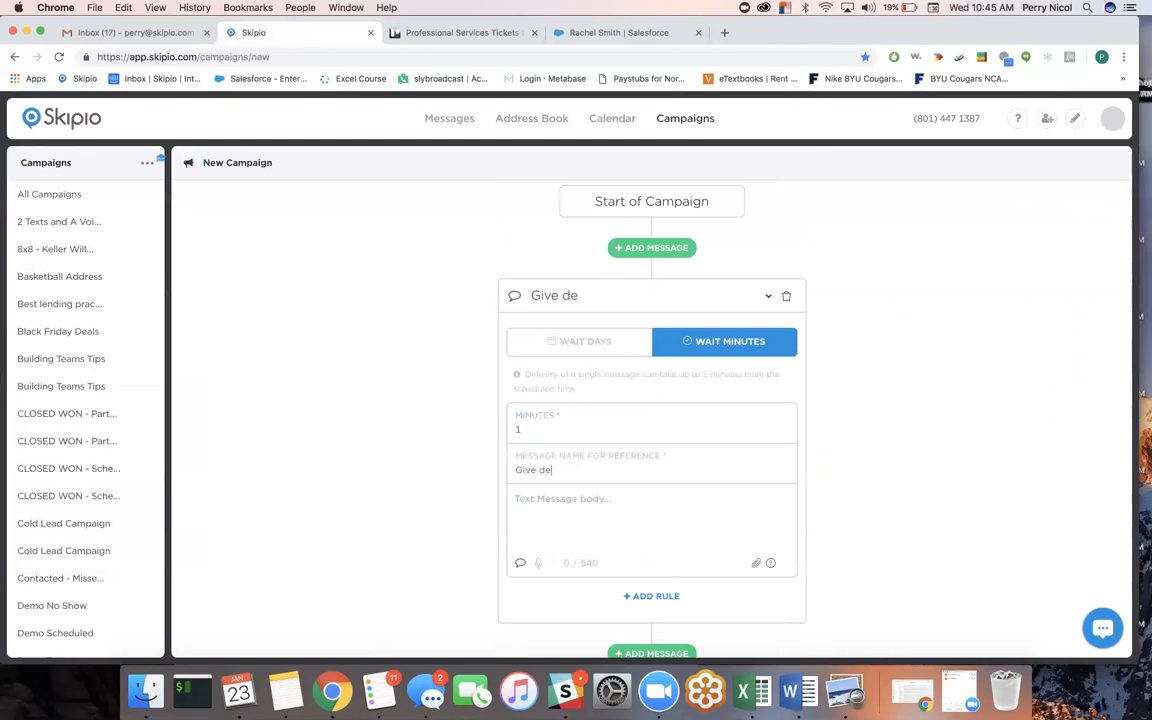
{"action": "type", "text": "al and collect info"}
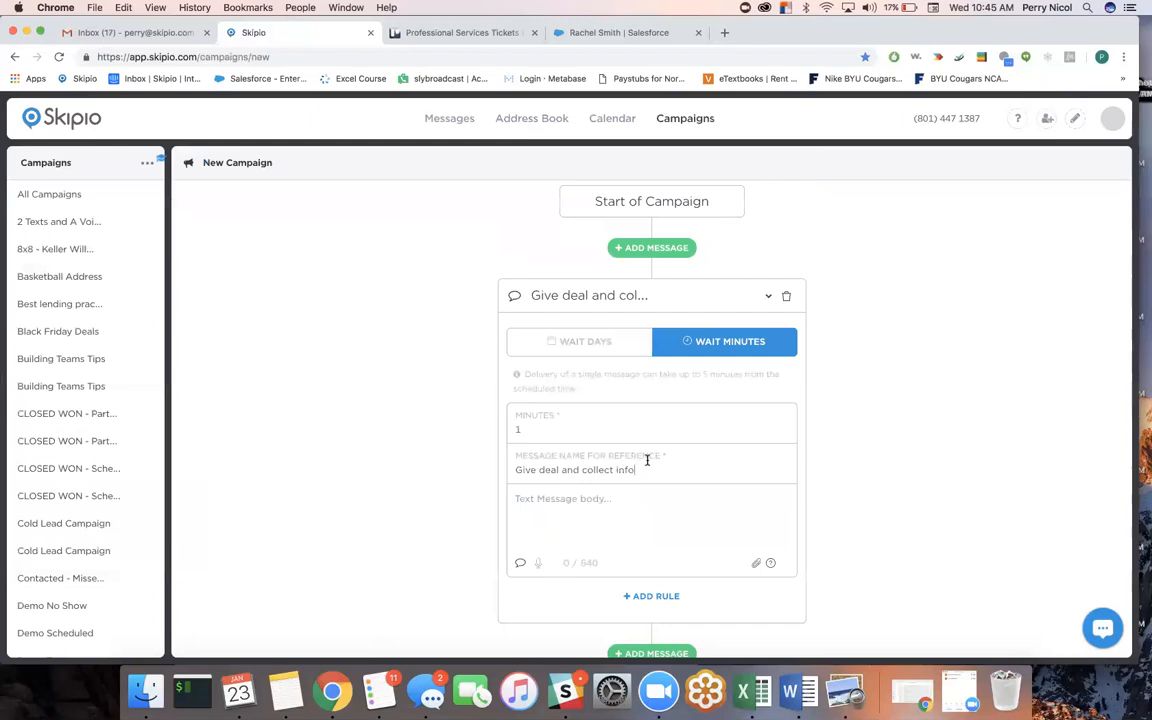
Write "Thank you for showing interest in our 50% off deal. Here is your coupon." as the body and view the attachment upload options
{"action": "scroll", "coordinate": [647, 460], "scroll_direction": "up", "scroll_amount": 3}
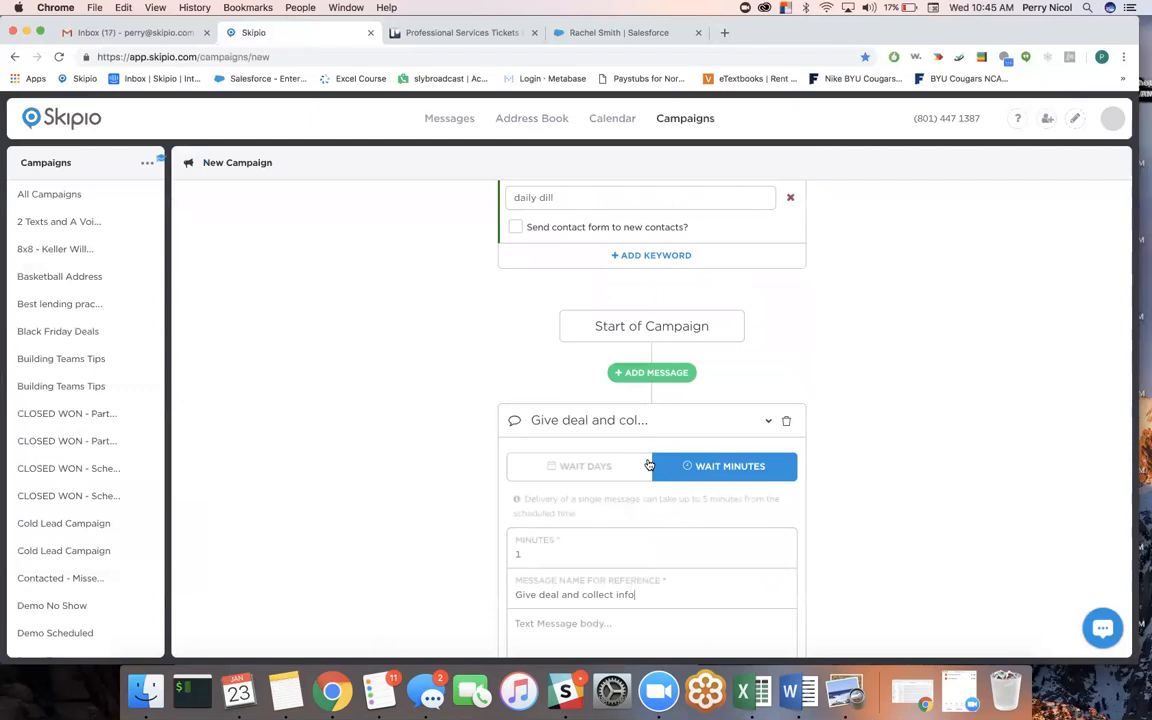
{"action": "scroll", "coordinate": [649, 466], "scroll_direction": "down", "scroll_amount": 3}
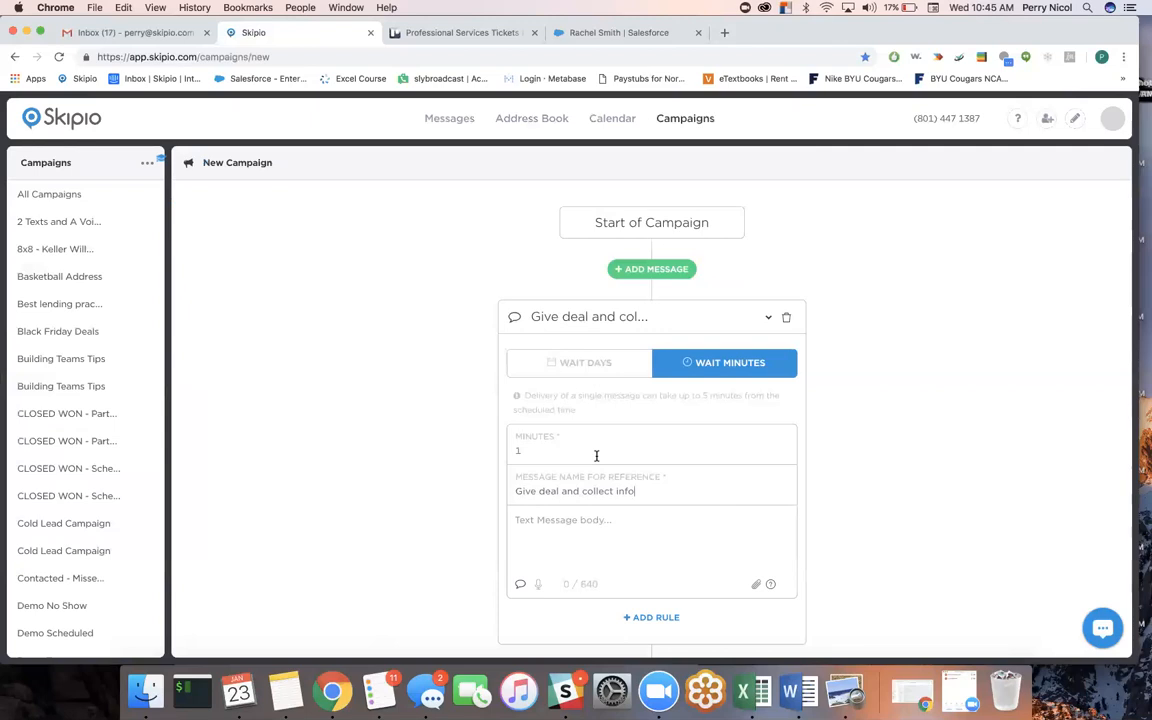
{"action": "left_click", "coordinate": [587, 532]}
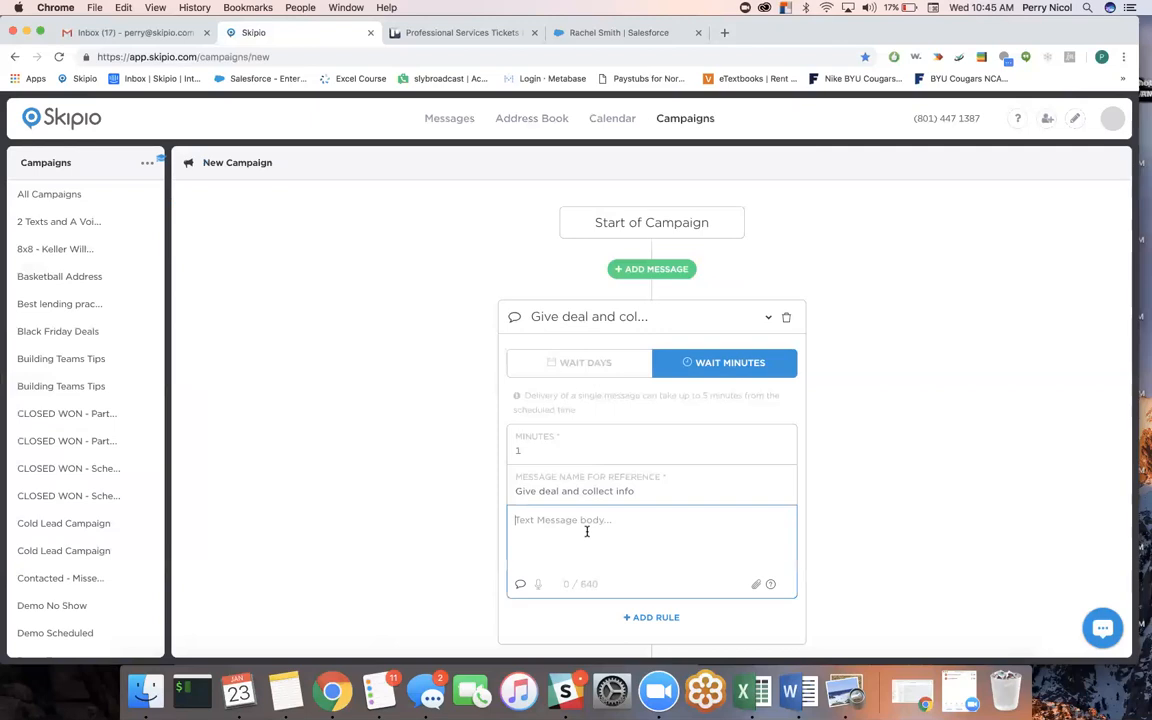
{"action": "type", "text": "Thank you for"}
{"action": "type", "text": "showing interest in our 50% "}
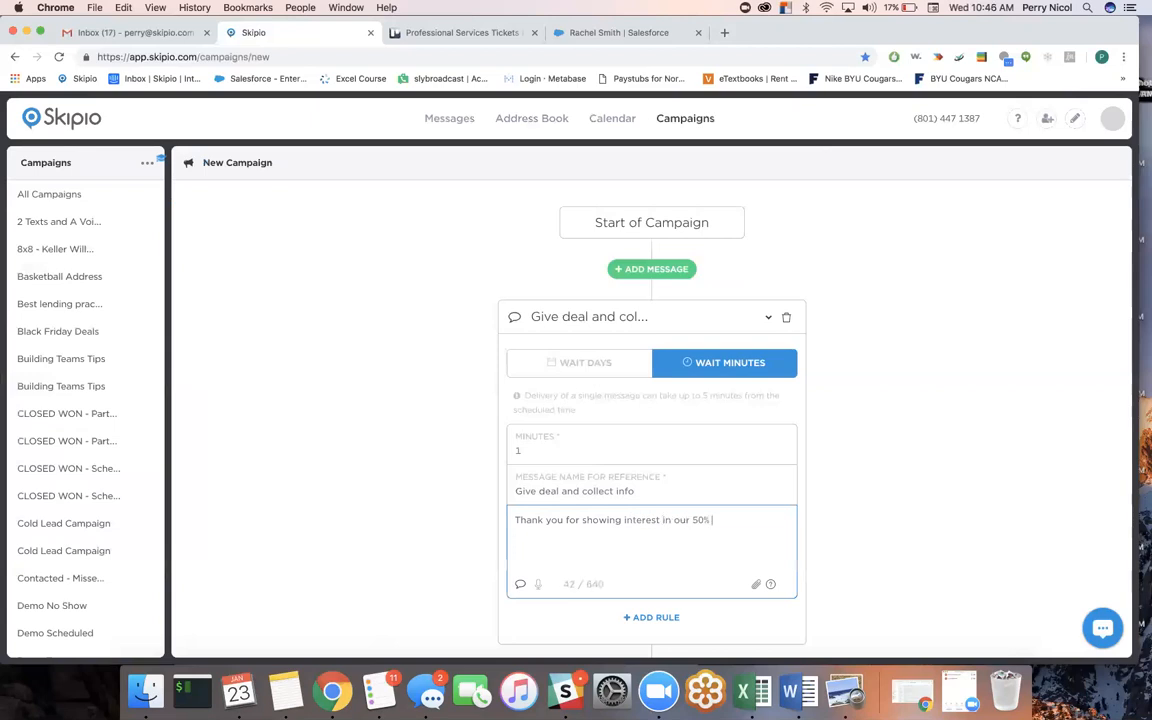
{"action": "type", "text": "off deal. Here is your coupo"}
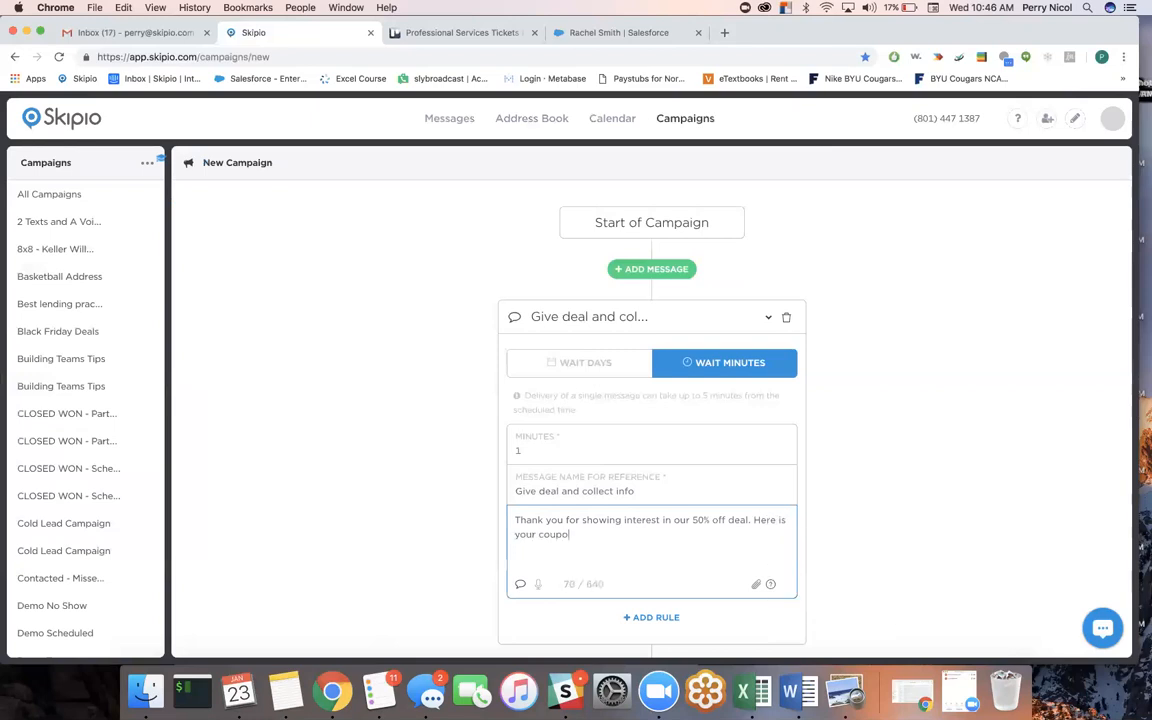
{"action": "type", "text": "n."}
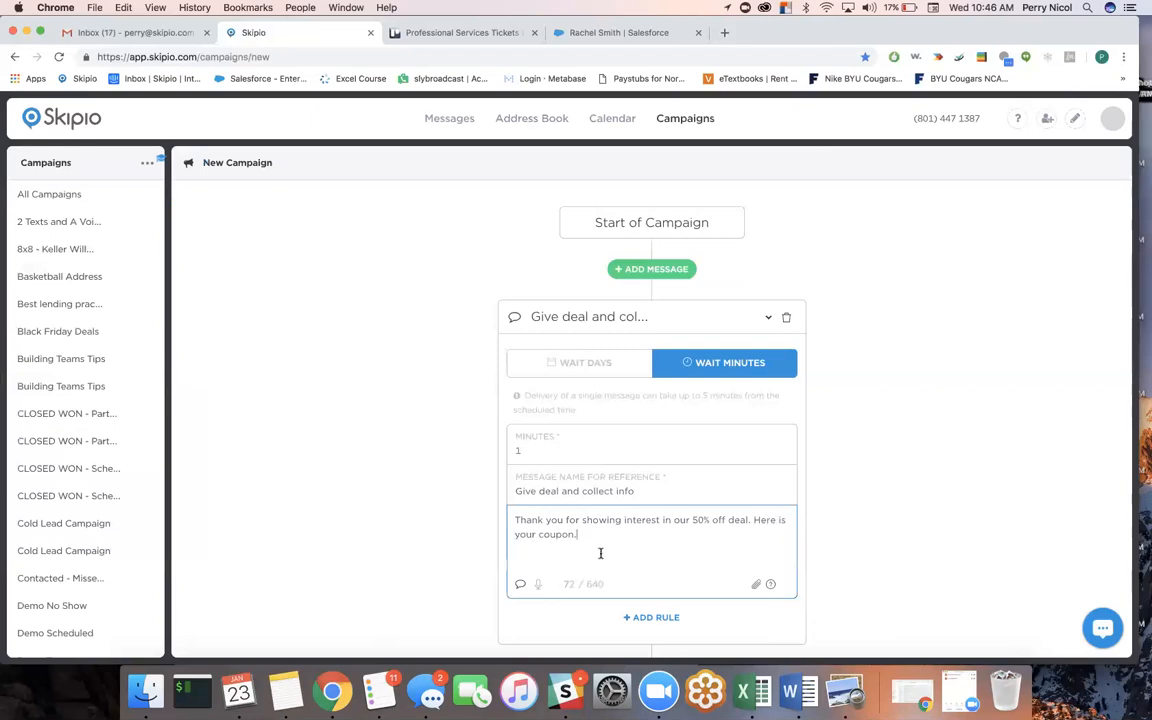
{"action": "left_click", "coordinate": [756, 586]}
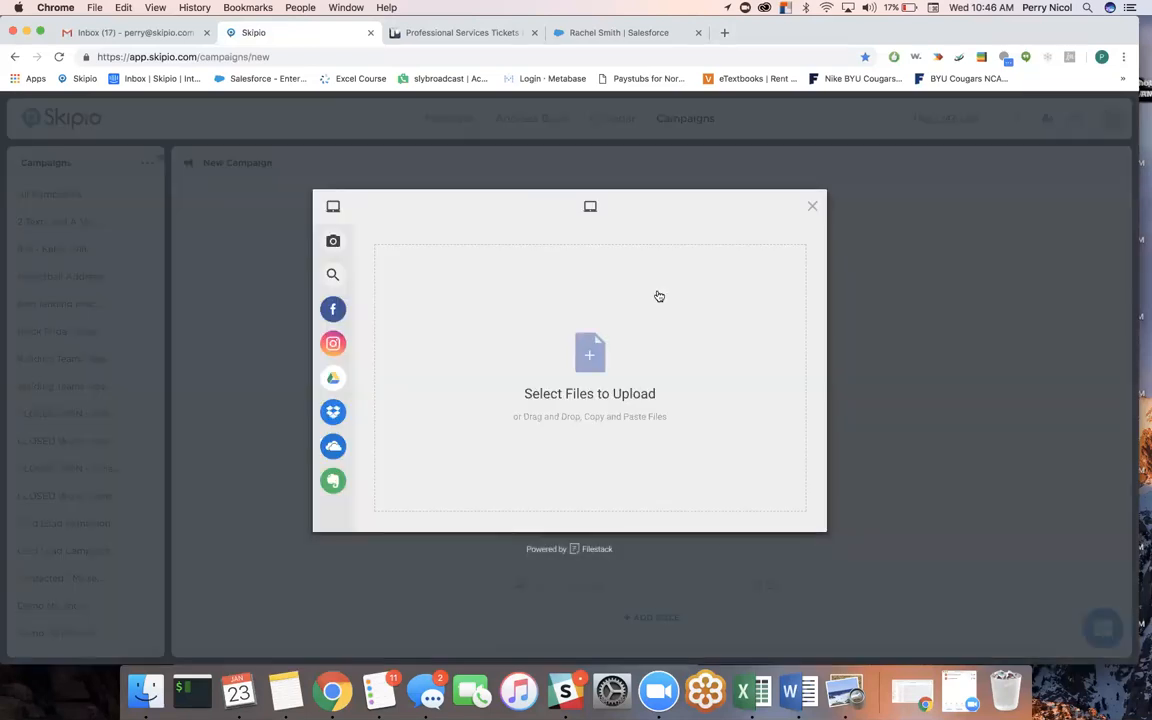
{"action": "left_click", "coordinate": [813, 208]}
Continue the message body with "Also, I'd love to stay in touch with you going forward about other deals, so"
{"action": "left_click", "coordinate": [591, 540]}
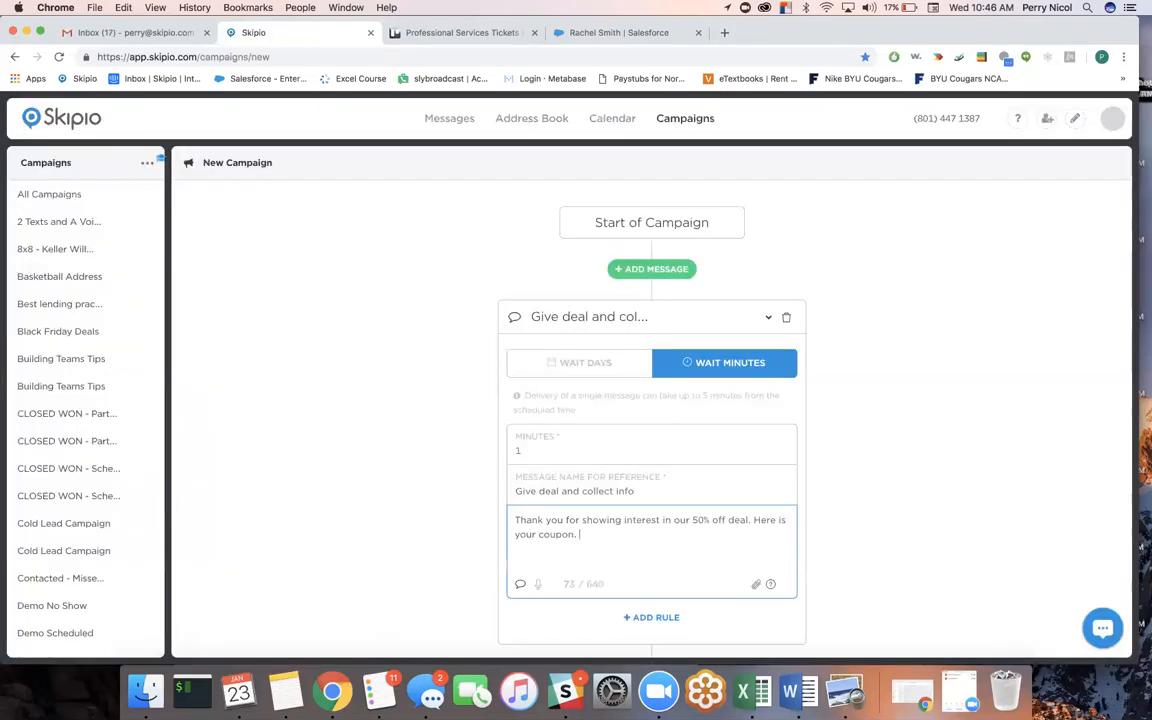
{"action": "type", "text": "Also, I'd love to stay in touch with youg"}
{"action": "key", "text": "BackSpace"}
{"action": "key", "text": "BackSpace"}
{"action": "type", "text": "g"}
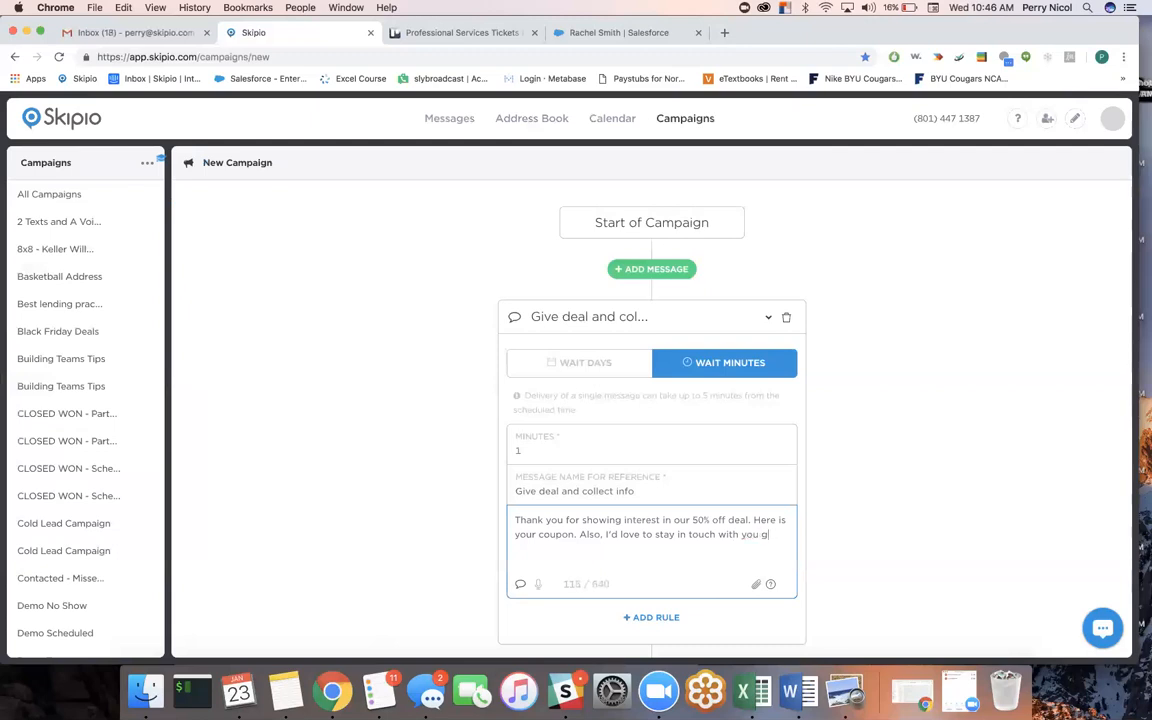
{"action": "type", "text": "oing forward about other deals, so ple"}
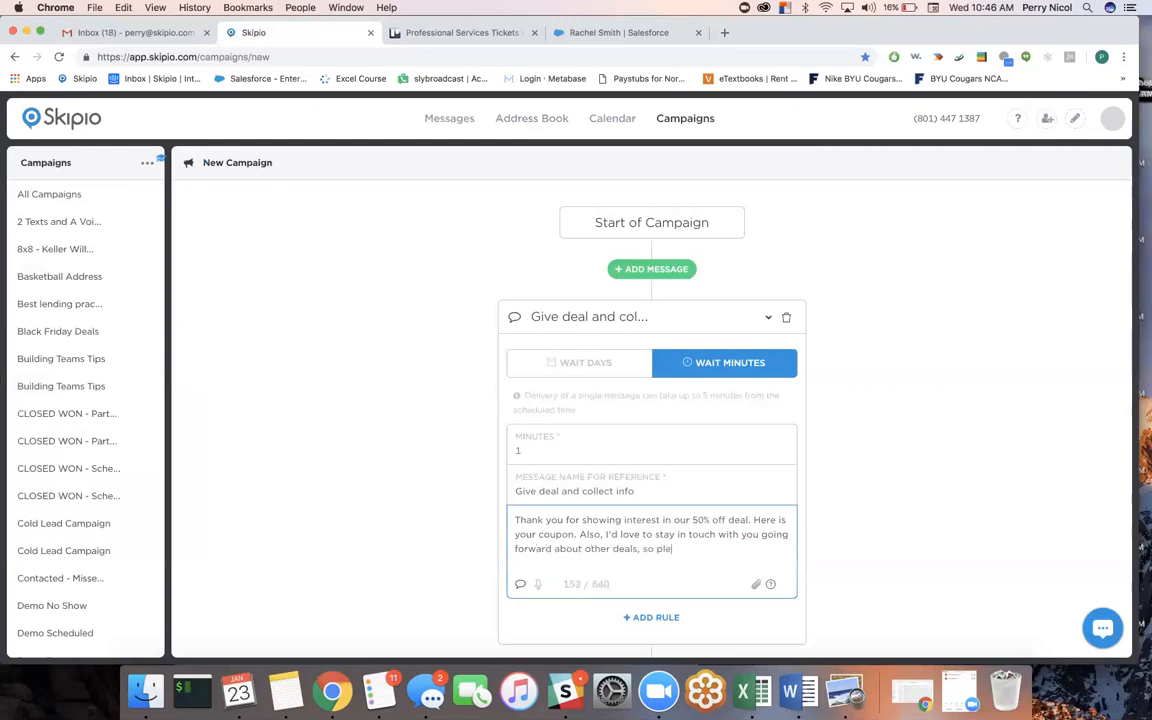
Finish the body's last sentence with "please fill out this form so I can remember who you are."
{"action": "type", "text": "ase fill out this contact form: {{"}
{"action": "key", "text": "BackSpace"}
{"action": "key", "text": "BackSpace"}
{"action": "key", "text": "BackSpace"}
{"action": "key", "text": "BackSpace"}
{"action": "key", "text": "BackSpace"}
{"action": "key", "text": "BackSpace"}
{"action": "key", "text": "BackSpace"}
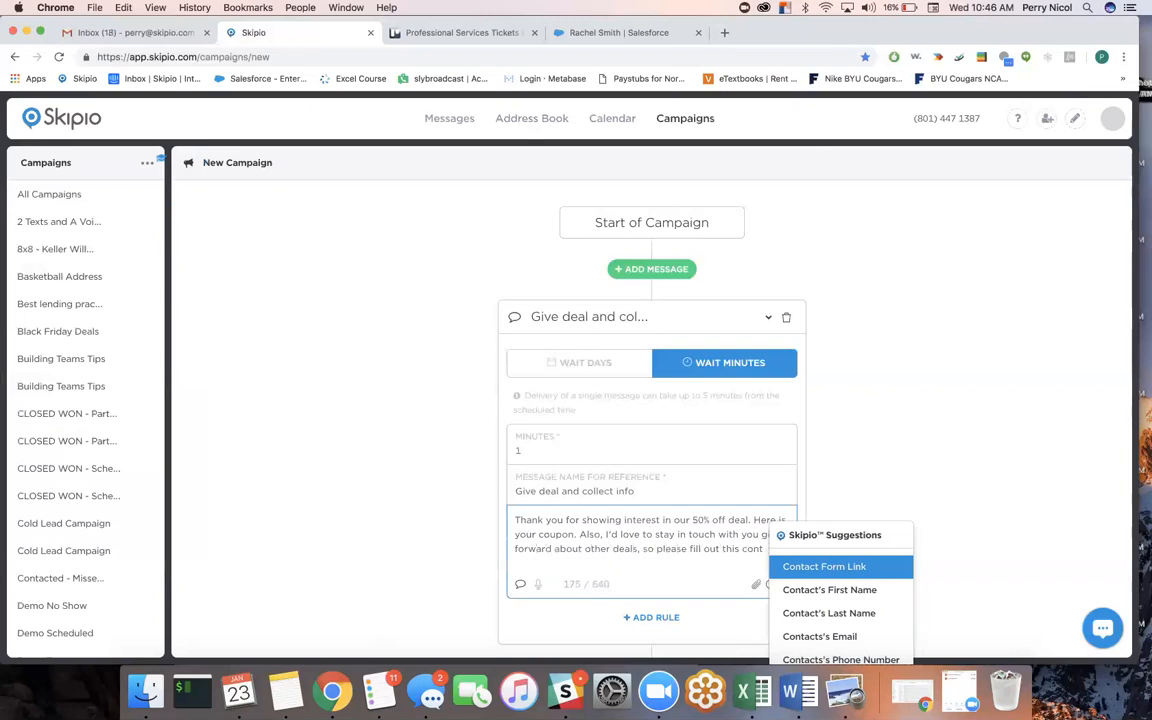
{"action": "type", "text": "fomr"}
{"action": "key", "text": "BackSpace"}
{"action": "key", "text": "BackSpace"}
{"action": "type", "text": "rm so I ca"}
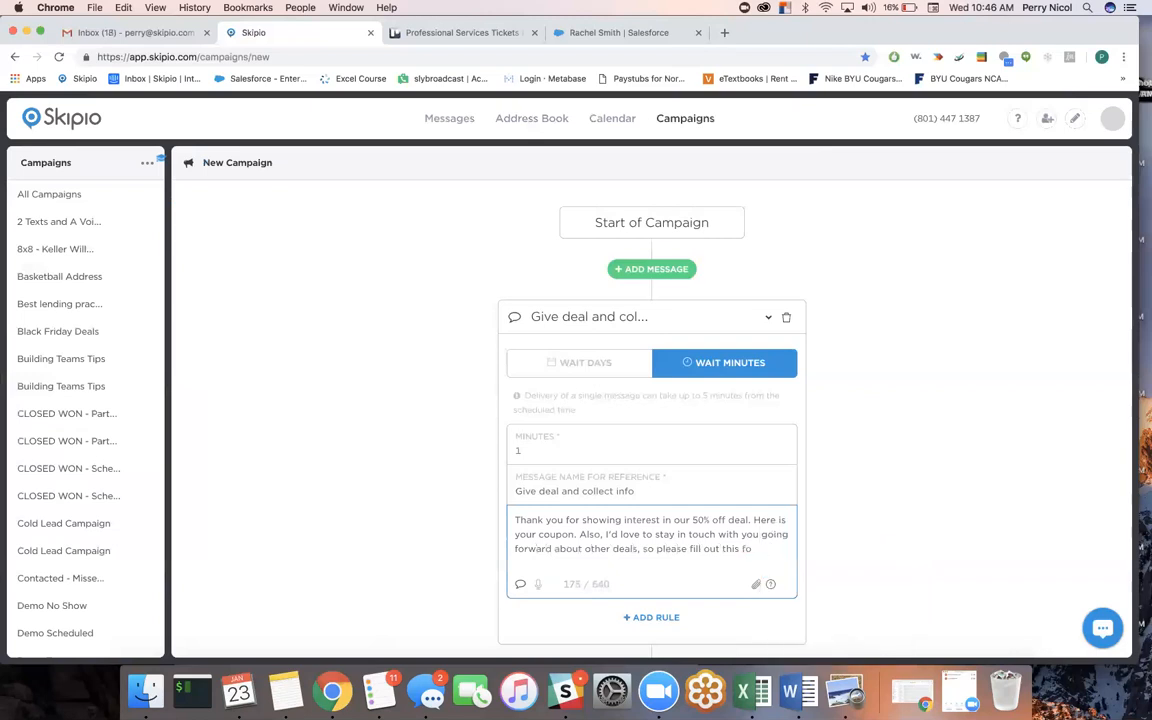
{"action": "type", "text": "n remember who you are."}
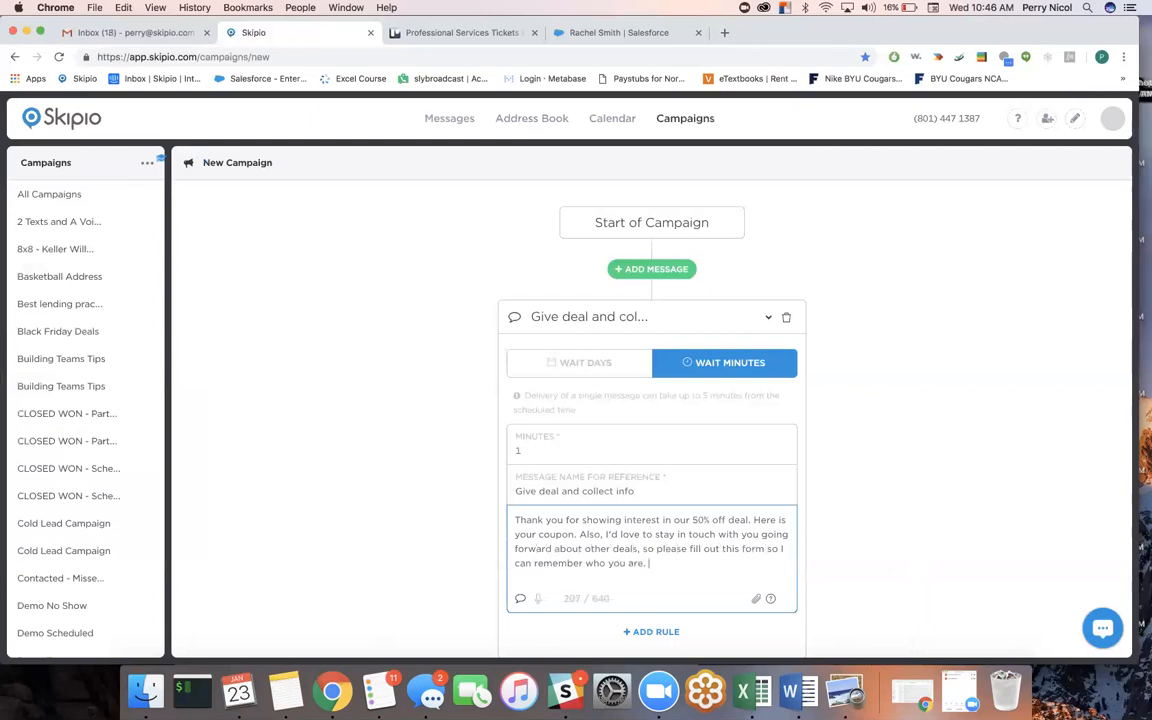
Insert the Contact Form Link placeholder at the end of the message body
{"action": "type", "text": "["}
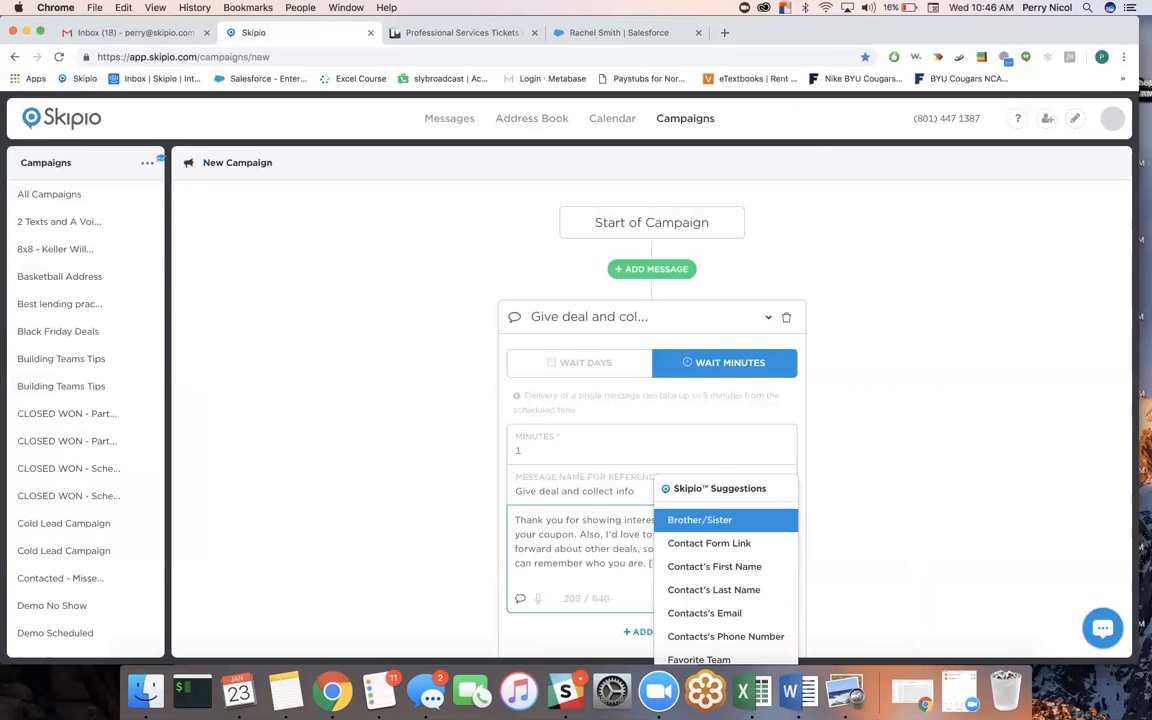
{"action": "left_click", "coordinate": [697, 544]}
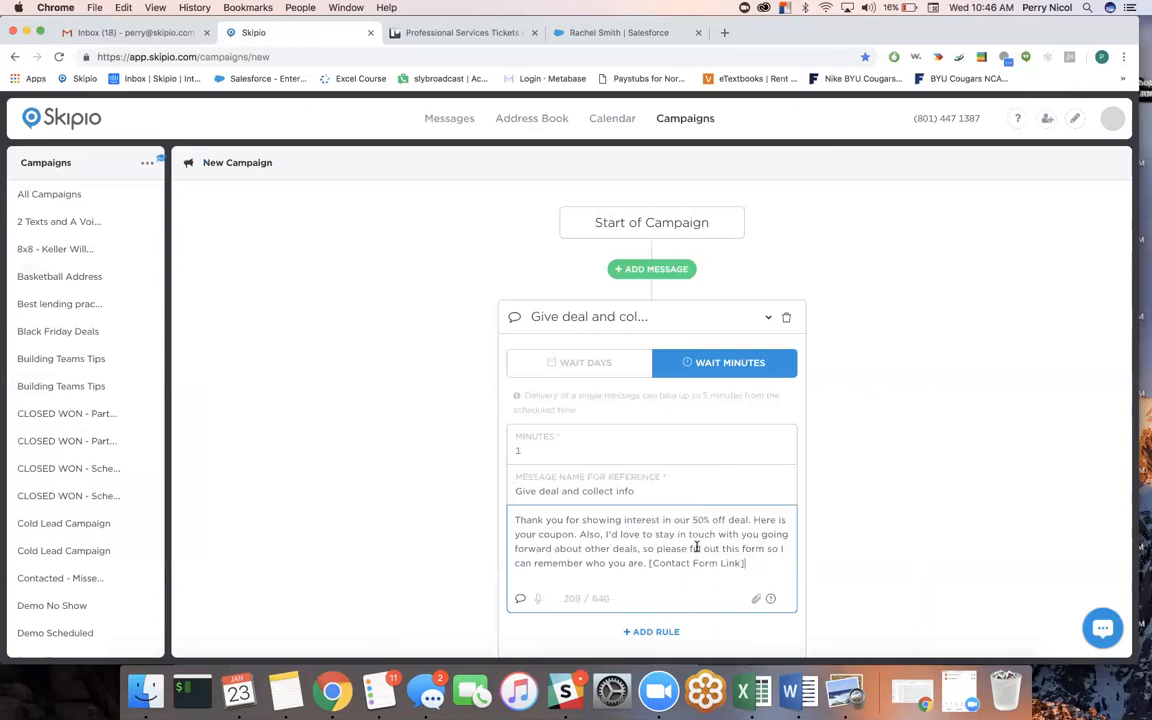
{"action": "left_click", "coordinate": [918, 522]}
Save the Deal Campaign with its single text message
{"action": "scroll", "coordinate": [918, 525], "scroll_direction": "down", "scroll_amount": 1}
{"action": "scroll", "coordinate": [918, 525], "scroll_direction": "down", "scroll_amount": 3}
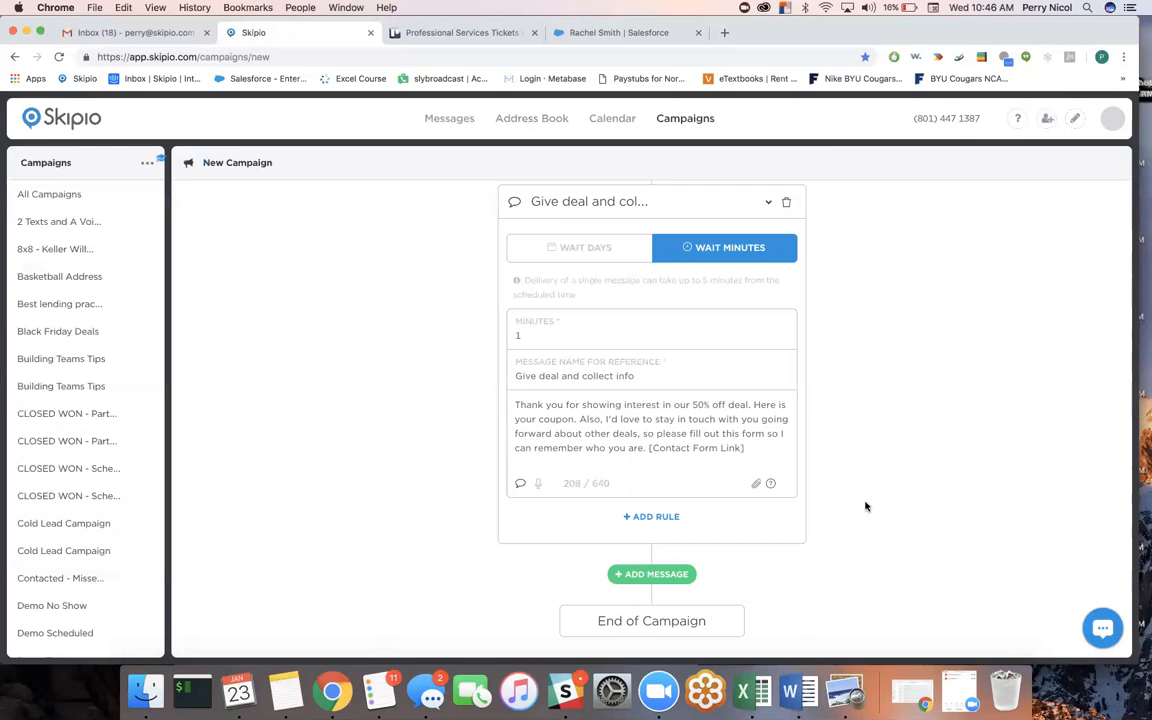
{"action": "scroll", "coordinate": [866, 504], "scroll_direction": "down", "scroll_amount": 3}
{"action": "left_click", "coordinate": [617, 520]}
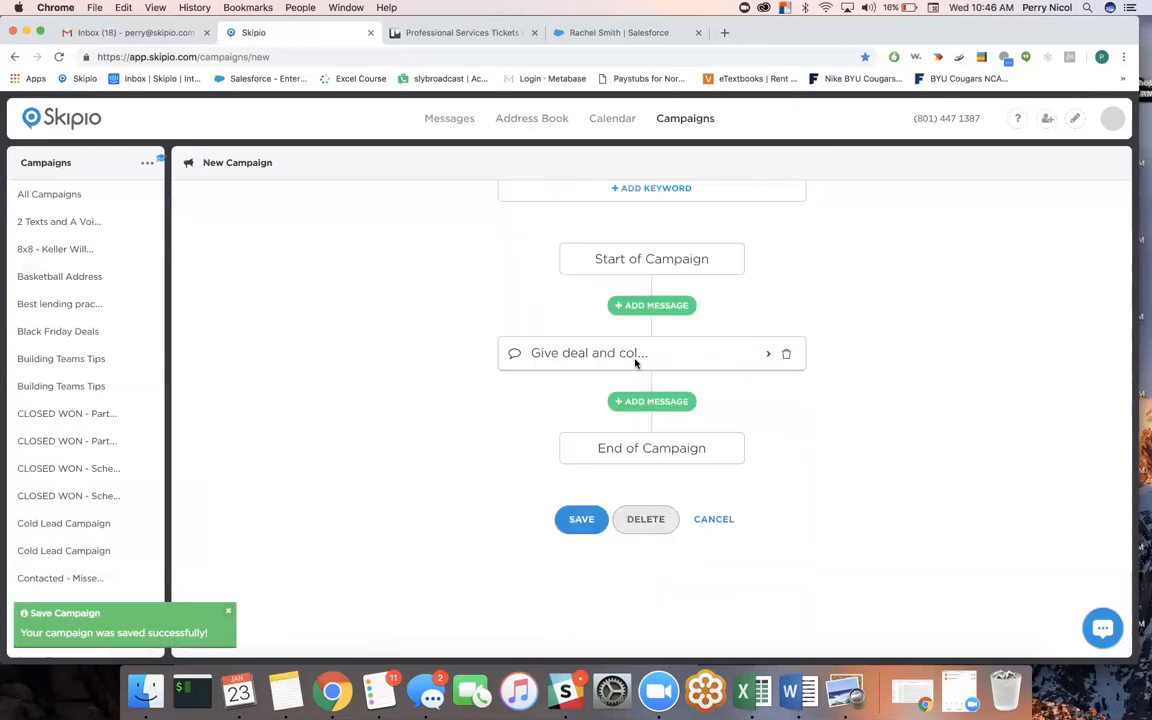
Review the saved campaign's details, keywords and message sequence, and highlight the account's texting phone number
{"action": "scroll", "coordinate": [630, 362], "scroll_direction": "up", "scroll_amount": 5}
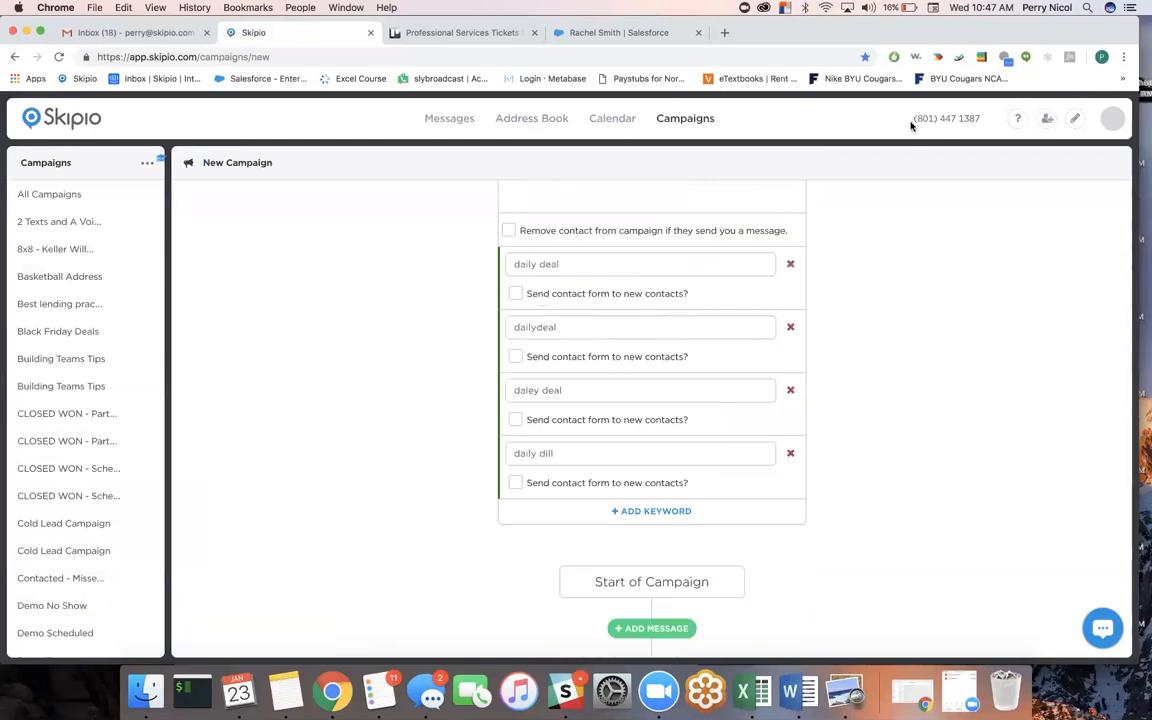
{"action": "left_click_drag", "start_coordinate": [912, 119], "coordinate": [1005, 124]}
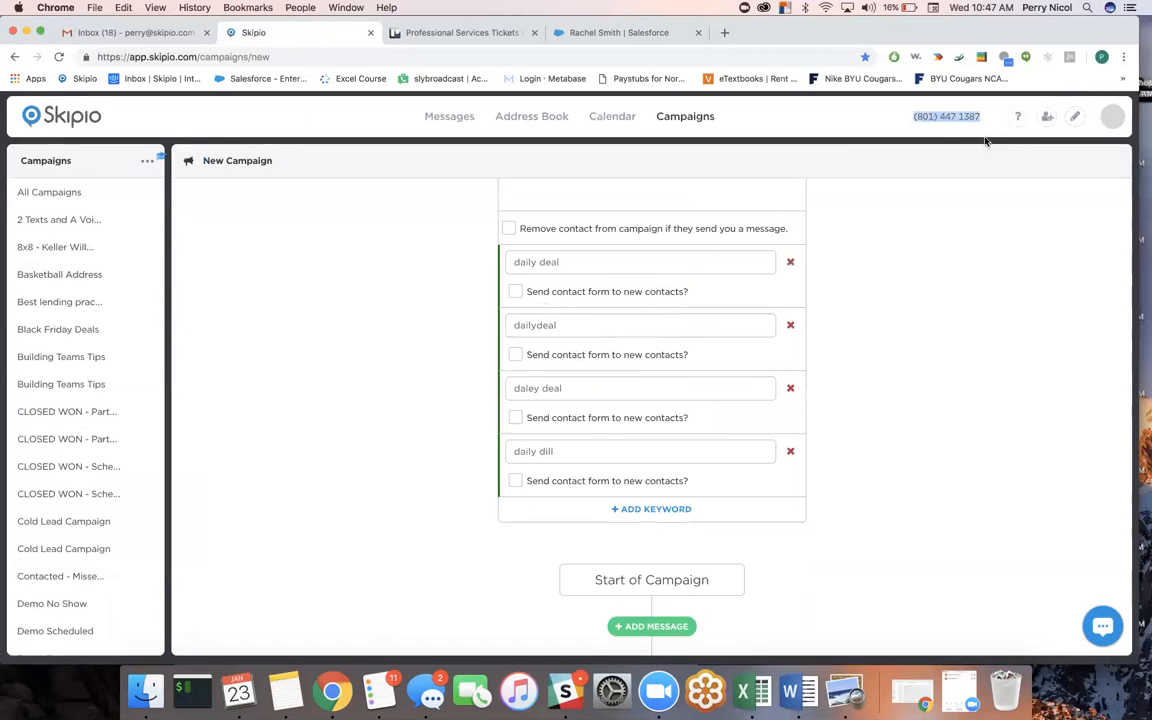
{"action": "scroll", "coordinate": [695, 445], "scroll_direction": "down", "scroll_amount": 3}
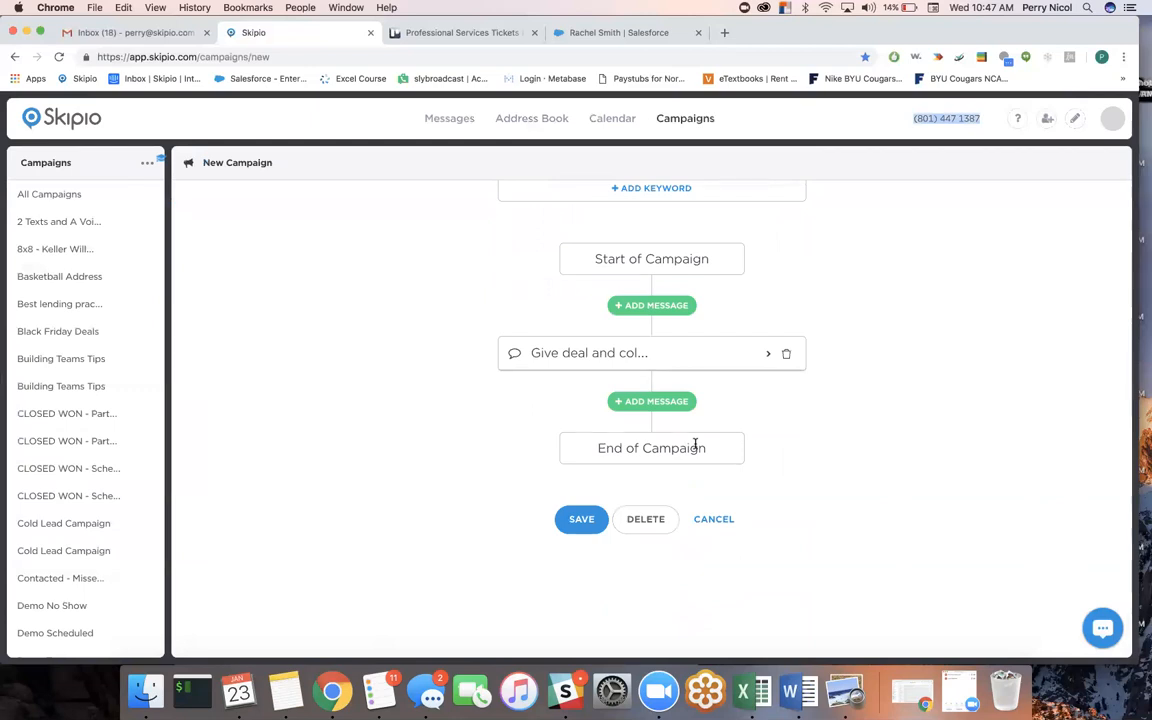
{"action": "scroll", "coordinate": [695, 445], "scroll_direction": "up", "scroll_amount": 5}
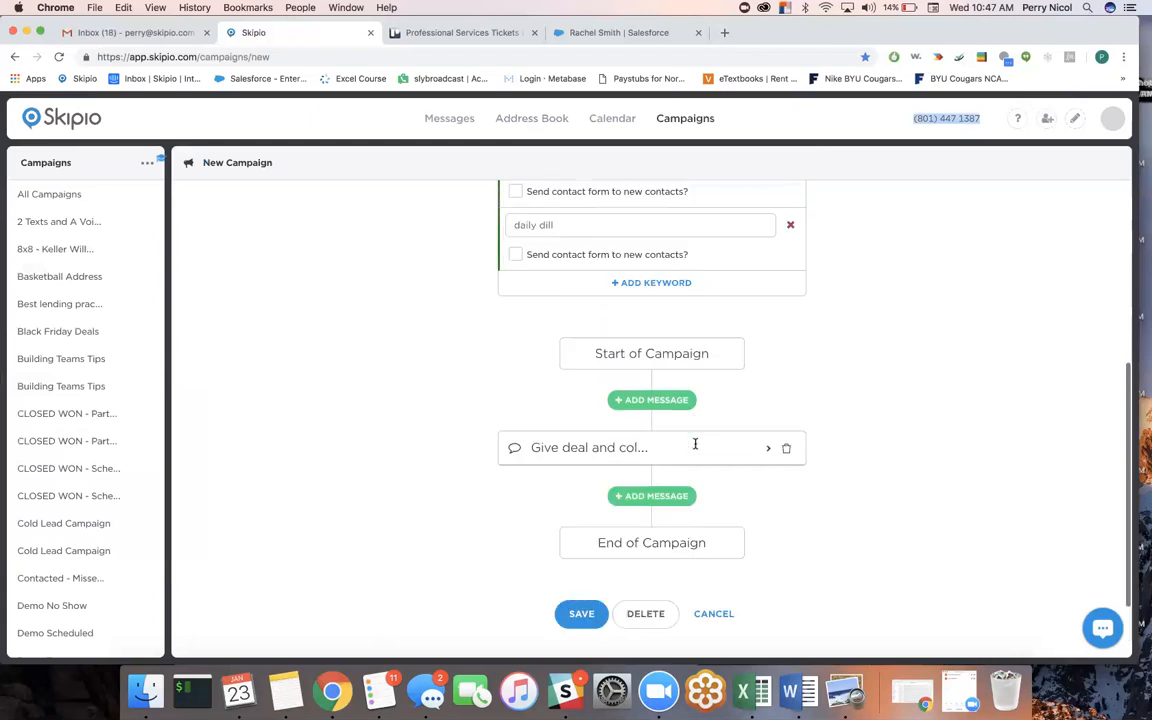
{"action": "scroll", "coordinate": [638, 314], "scroll_direction": "up", "scroll_amount": 4}
{"action": "scroll", "coordinate": [674, 314], "scroll_direction": "up", "scroll_amount": 2}
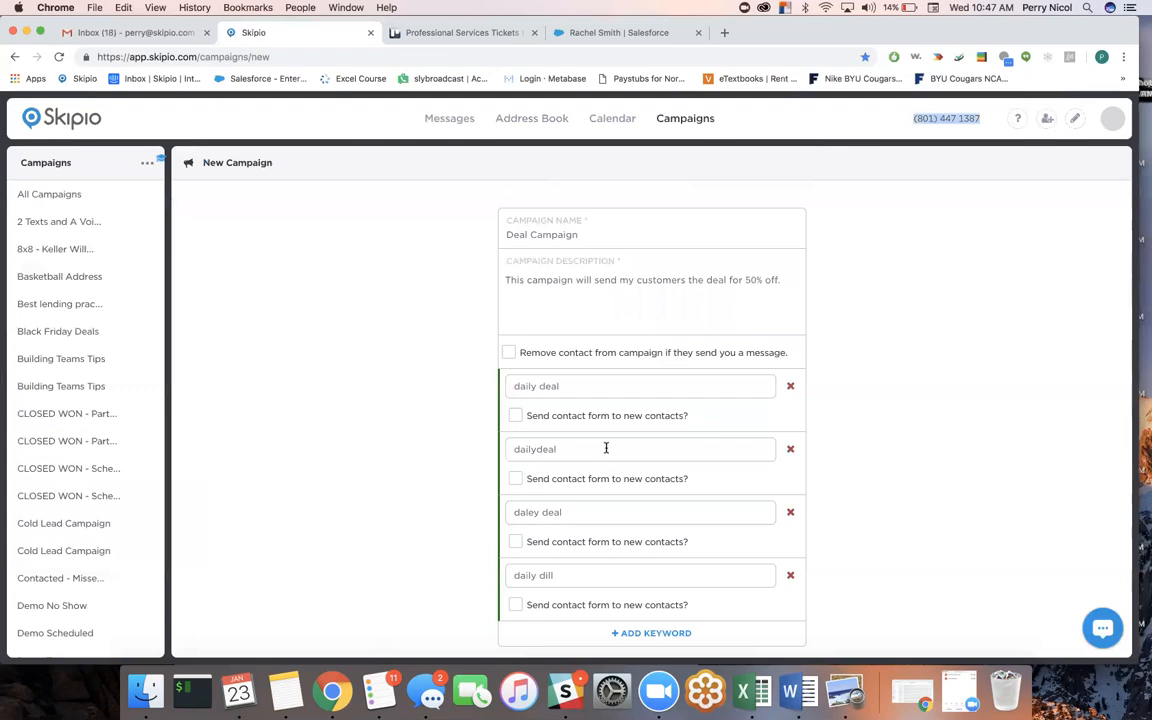
{"action": "scroll", "coordinate": [600, 432], "scroll_direction": "down", "scroll_amount": 5}
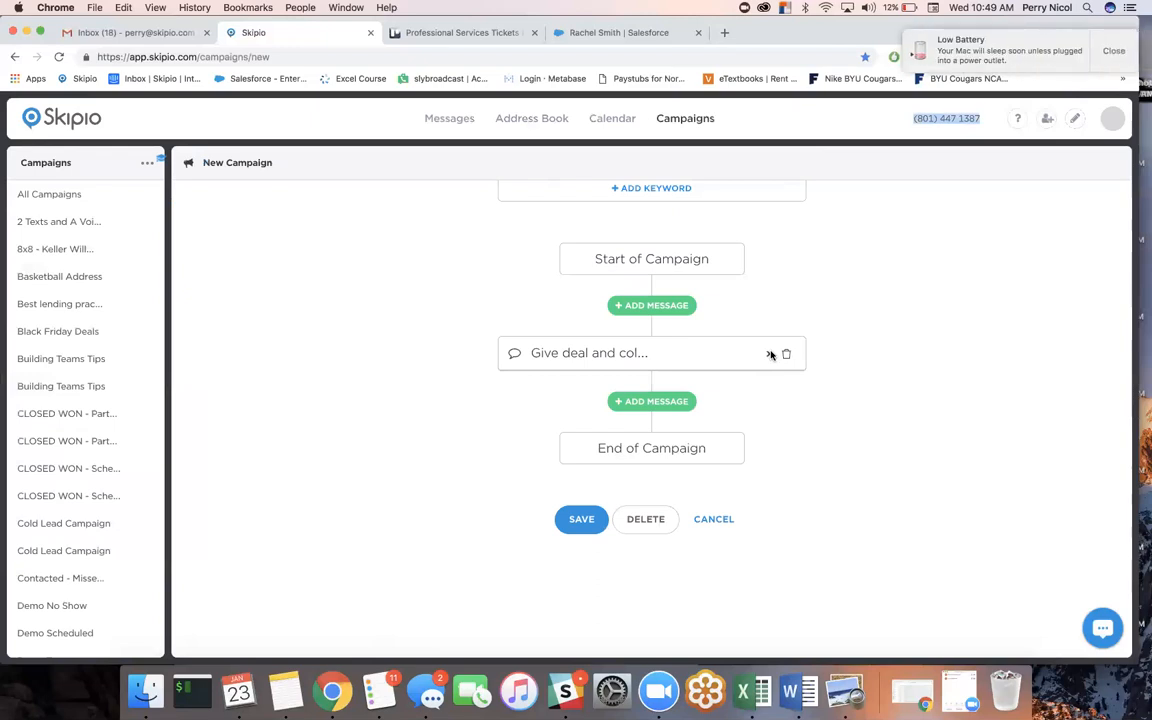
{"action": "left_click", "coordinate": [970, 326]}
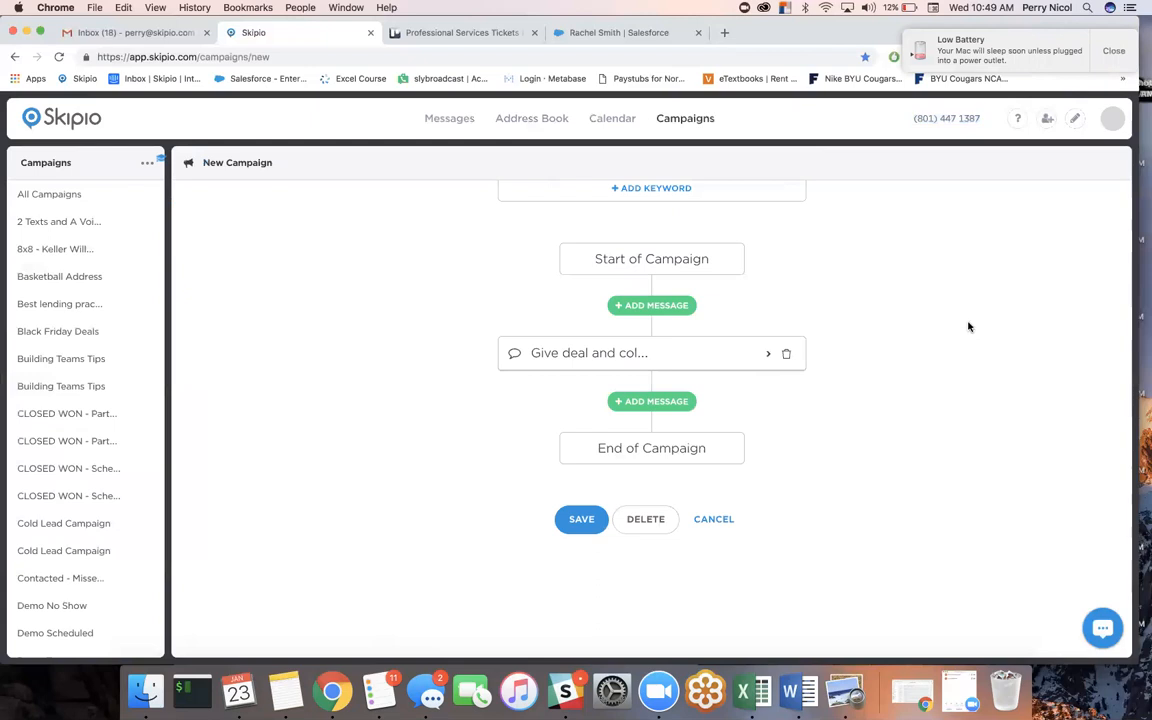
{"action": "scroll", "coordinate": [896, 299], "scroll_direction": "up", "scroll_amount": 5}
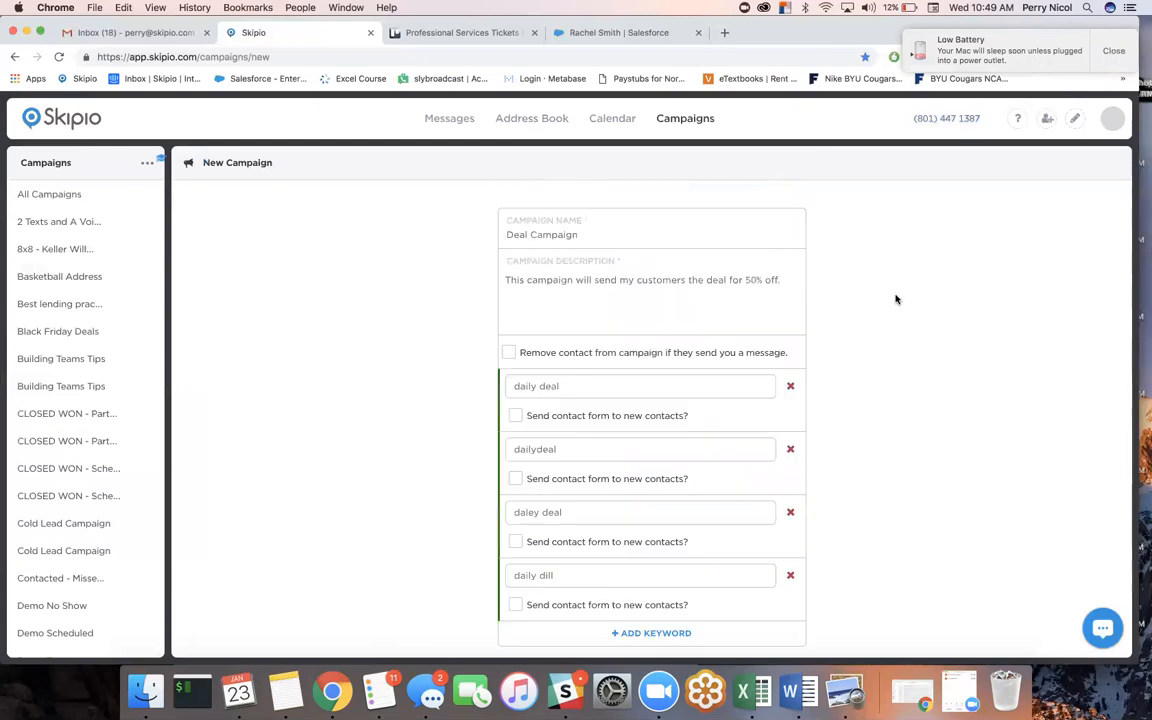
{"action": "scroll", "coordinate": [896, 299], "scroll_direction": "down", "scroll_amount": 5}
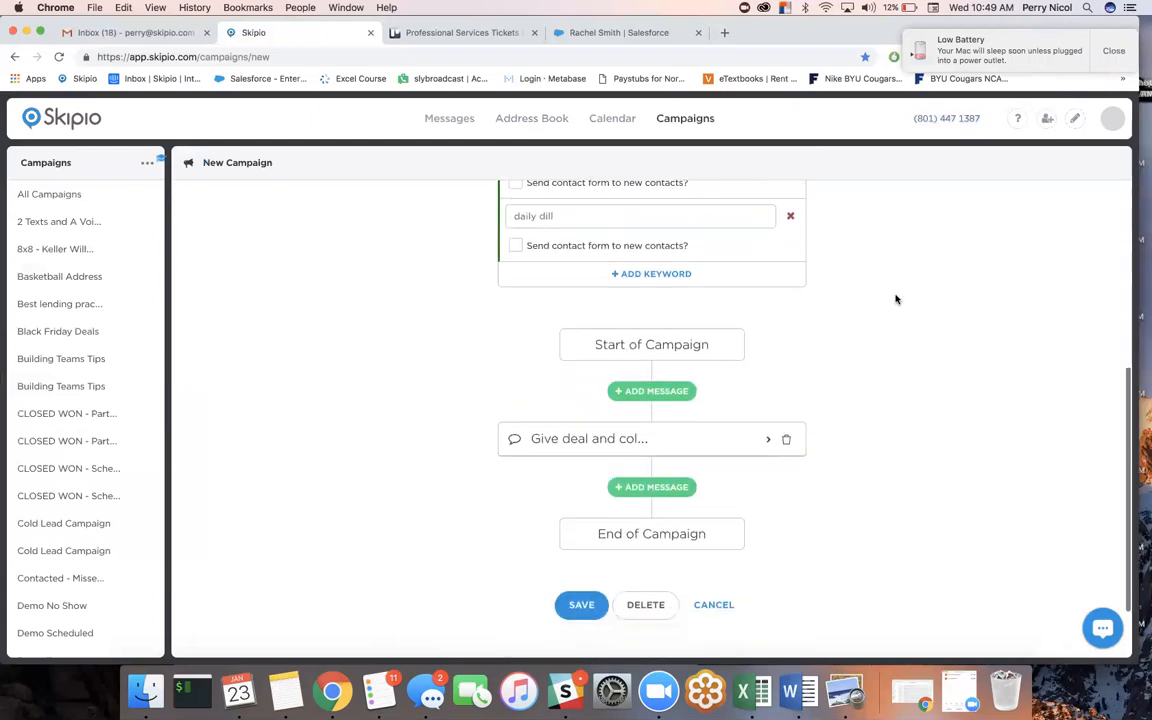
Add further text messages between the first message and the end of the Deal Campaign
{"action": "scroll", "coordinate": [727, 362], "scroll_direction": "up", "scroll_amount": 2}
{"action": "scroll", "coordinate": [700, 390], "scroll_direction": "down", "scroll_amount": 3}
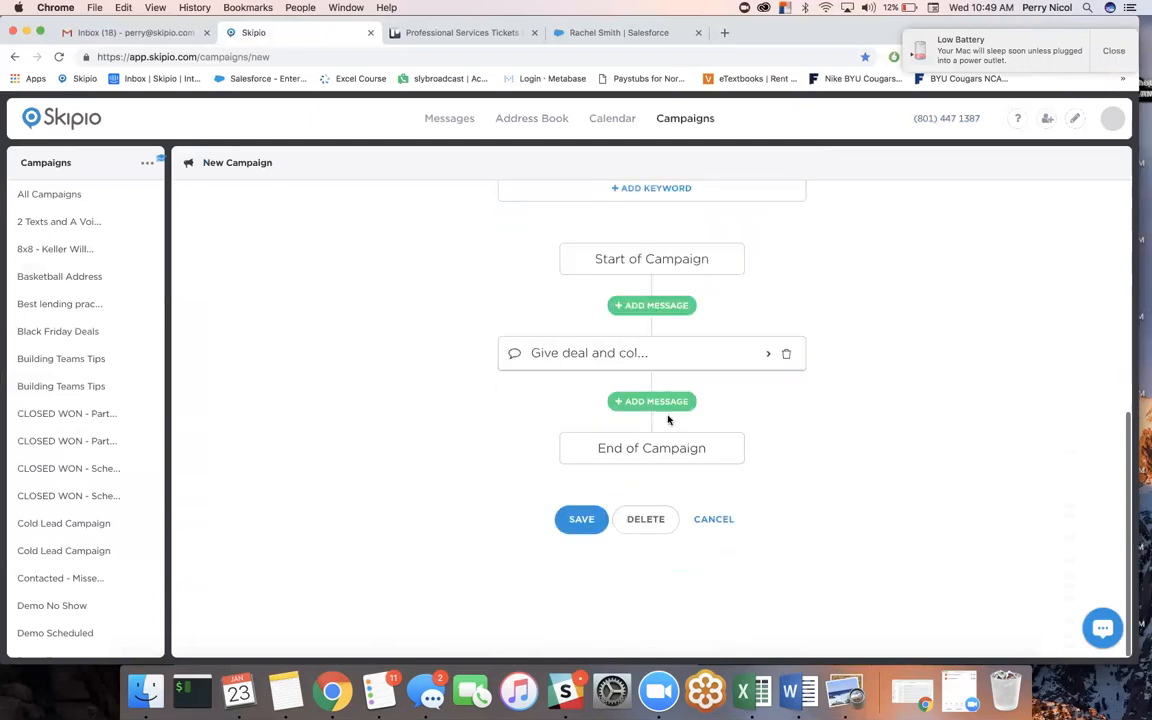
{"action": "left_click", "coordinate": [665, 405]}
{"action": "scroll", "coordinate": [667, 413], "scroll_direction": "down", "scroll_amount": 3}
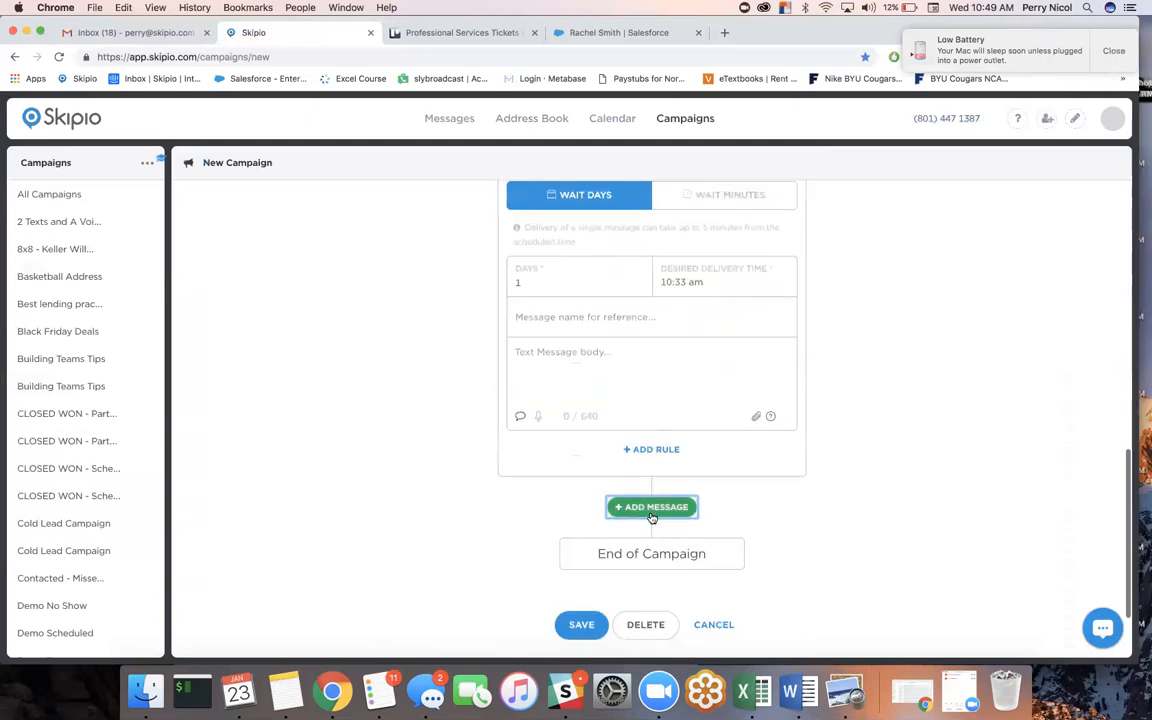
{"action": "left_click", "coordinate": [650, 506]}
{"action": "scroll", "coordinate": [630, 300], "scroll_direction": "up", "scroll_amount": 10}
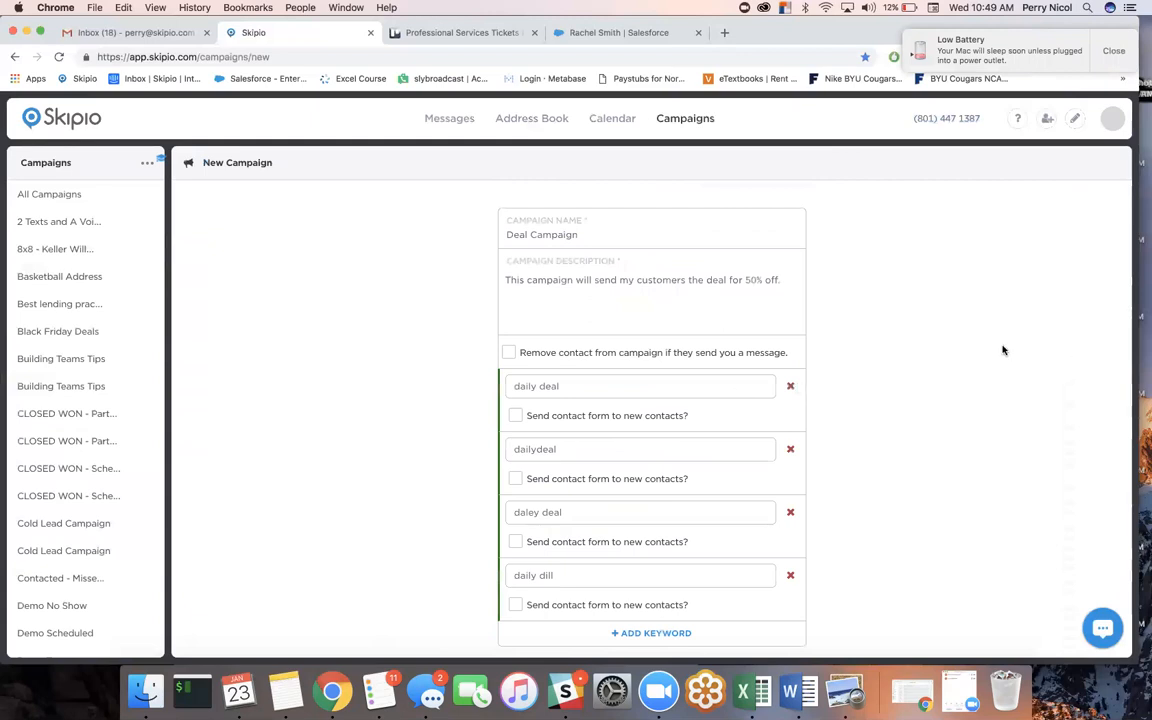
Open the account's profile settings and go to the campaign delivery hours
{"action": "left_click", "coordinate": [1111, 117]}
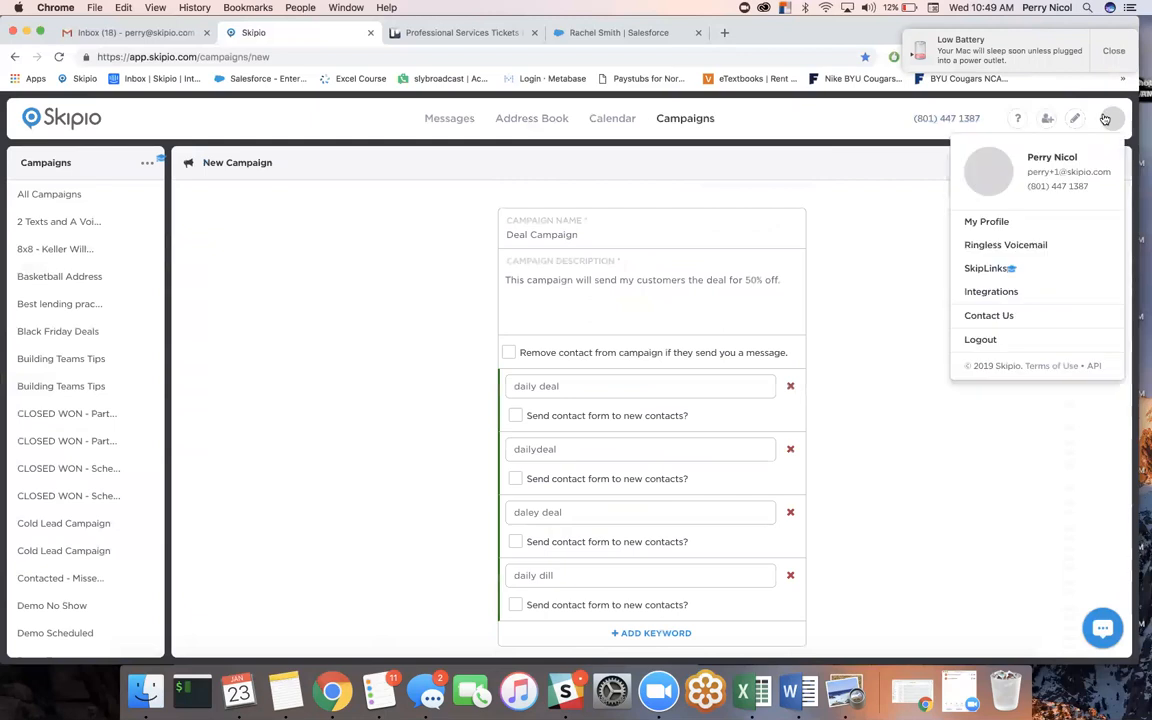
{"action": "left_click", "coordinate": [1046, 220]}
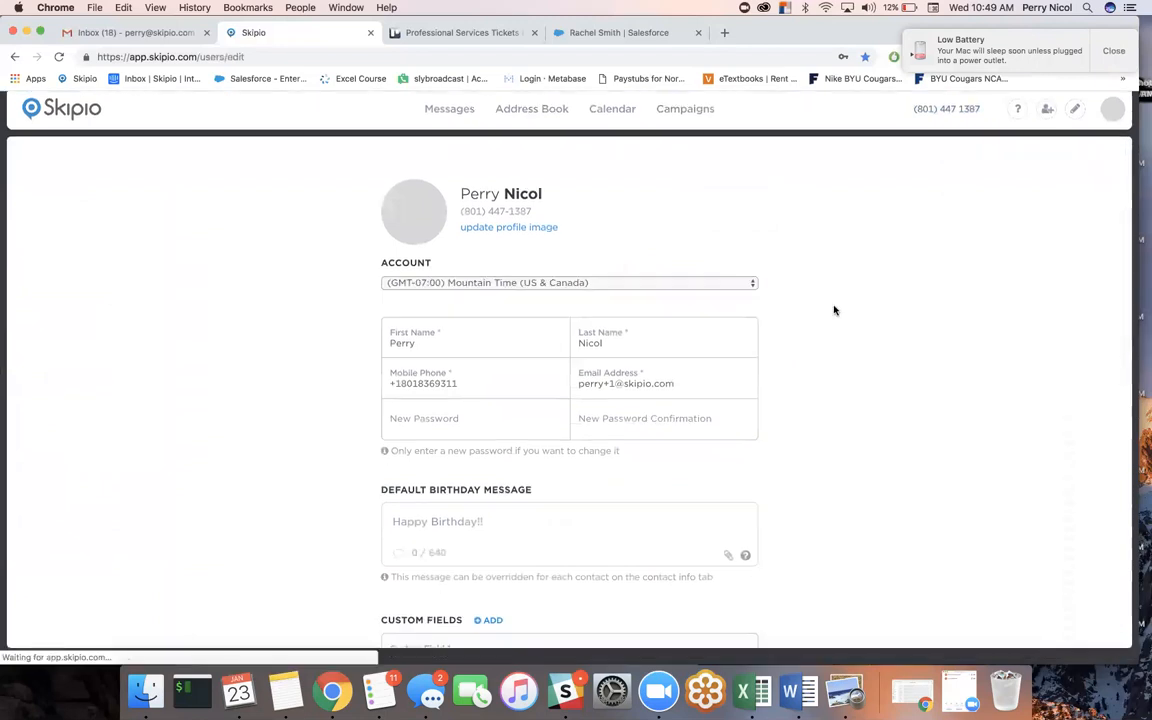
{"action": "scroll", "coordinate": [834, 310], "scroll_direction": "down", "scroll_amount": 15}
{"action": "scroll", "coordinate": [834, 310], "scroll_direction": "down", "scroll_amount": 2}
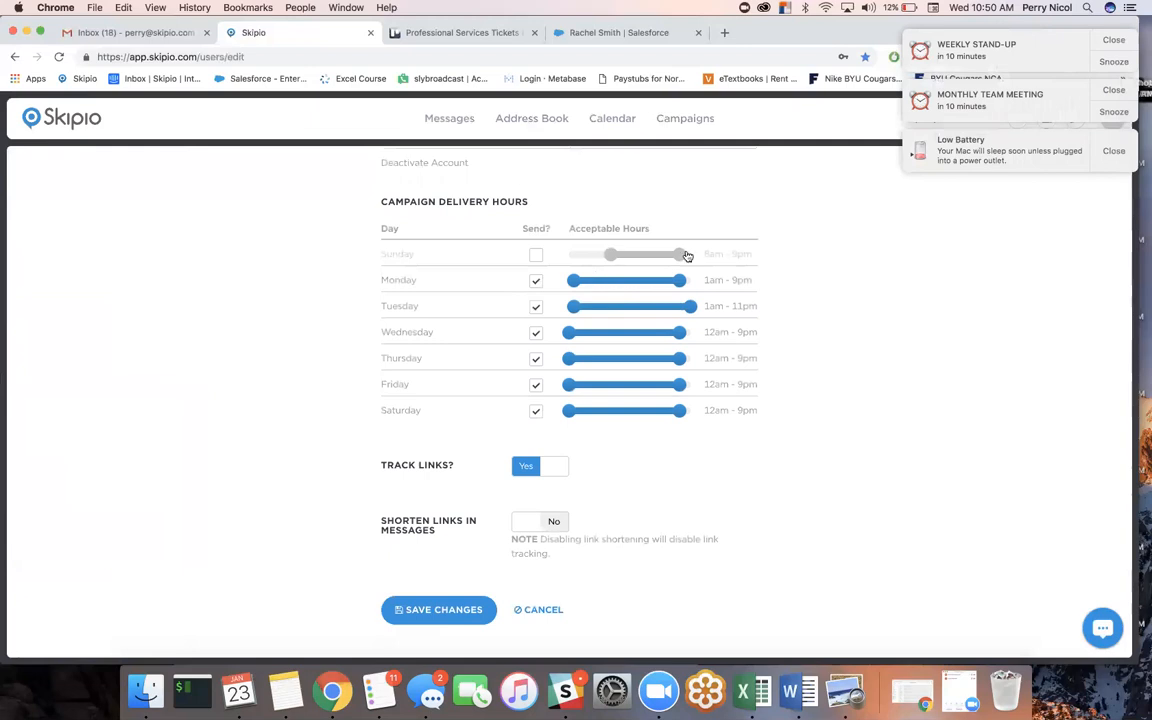
Dismiss the two meeting reminders and the low battery notification
{"action": "left_click", "coordinate": [1113, 41]}
{"action": "left_click", "coordinate": [1113, 41]}
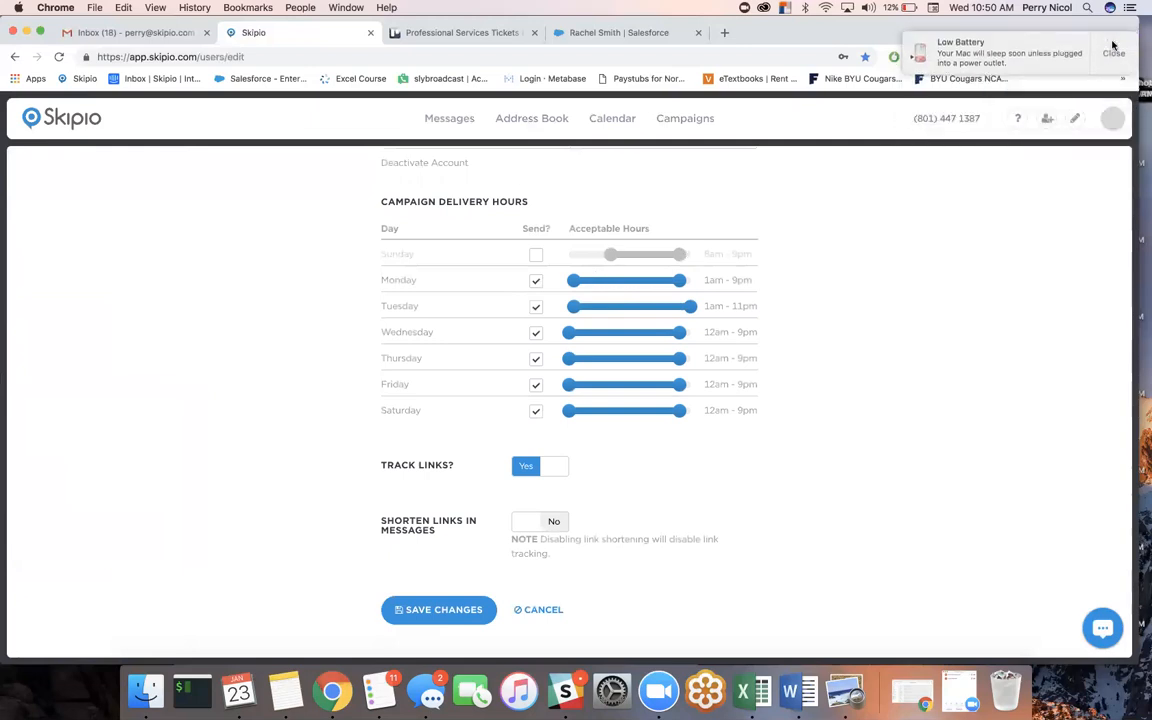
{"action": "left_click", "coordinate": [1113, 45]}
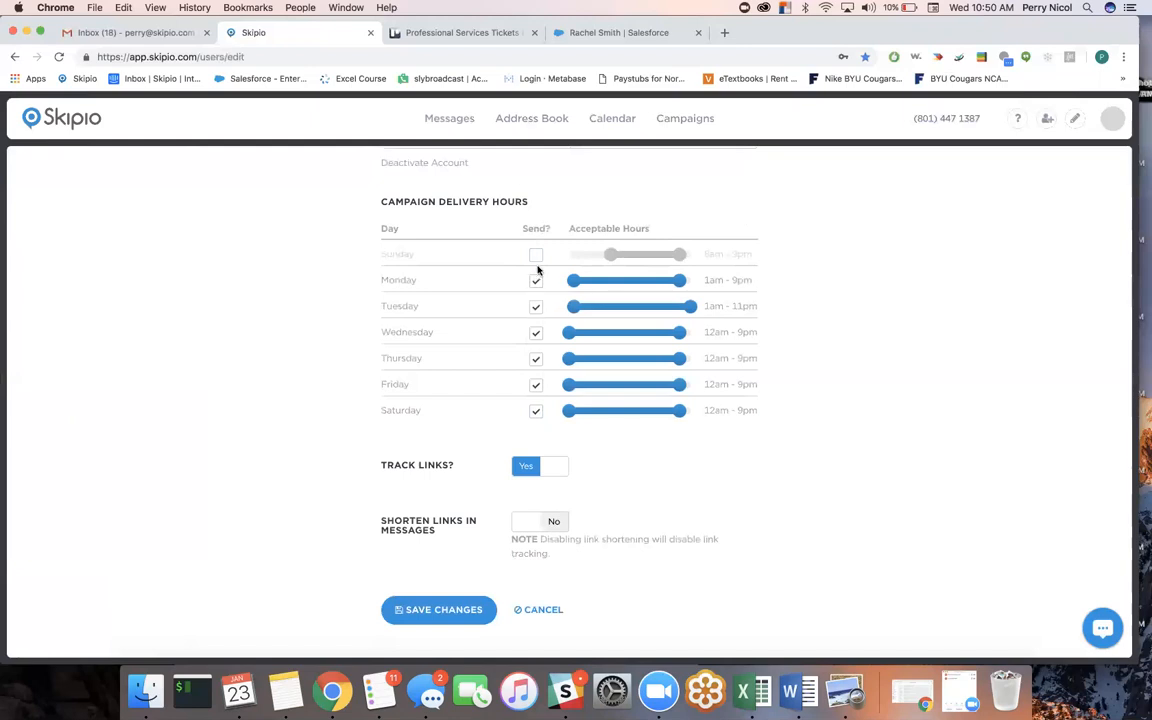
Set Monday's acceptable campaign delivery hours to start at 5am
{"action": "mouse_move", "coordinate": [575, 281]}
{"action": "left_mouse_down"}
{"action": "mouse_move", "coordinate": [604, 283]}
{"action": "mouse_move", "coordinate": [576, 290]}
{"action": "mouse_move", "coordinate": [595, 289]}
{"action": "left_mouse_up"}
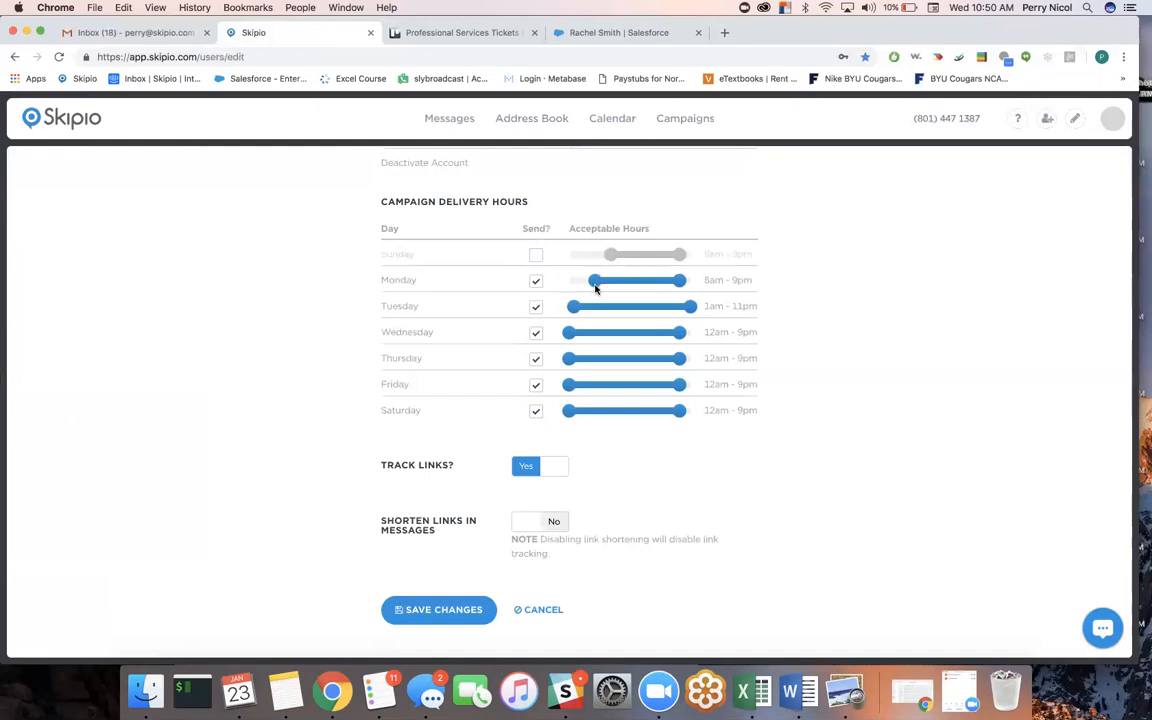